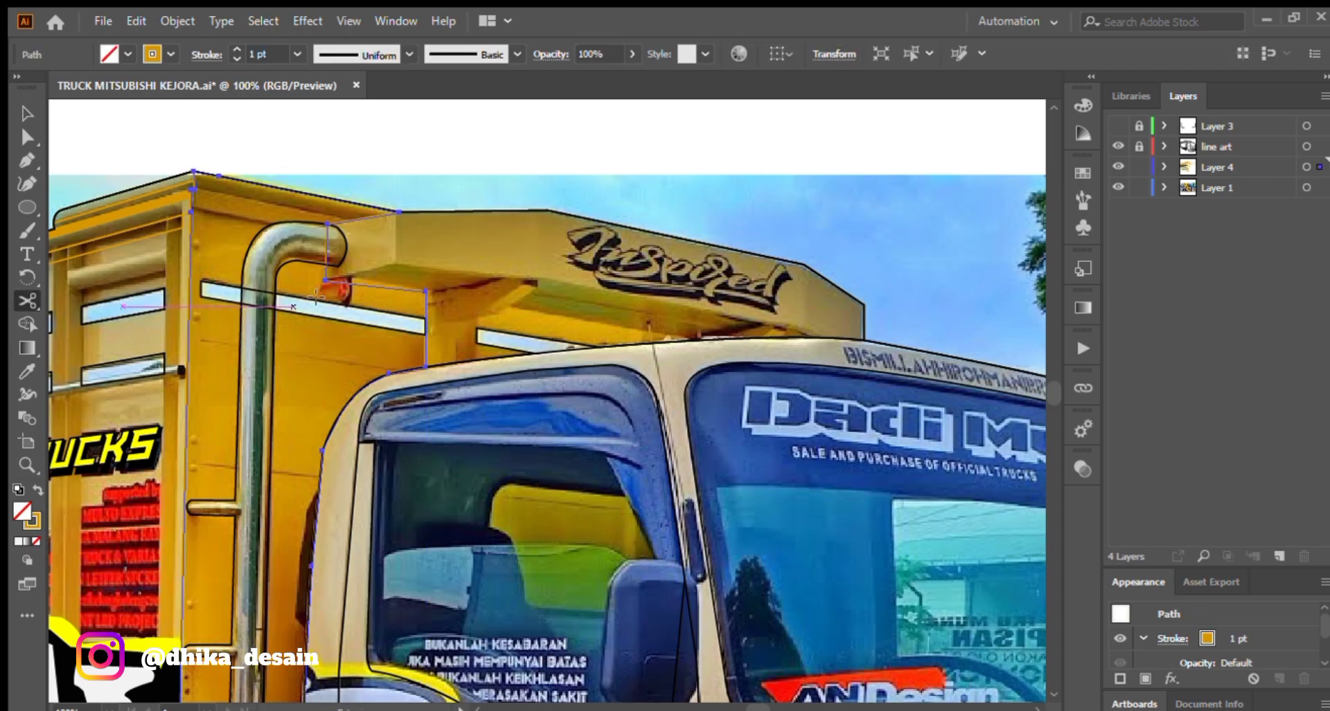
Cut the front wall's outline below the exhaust pipe's end with the Scissors tool and clear the selection.
click(359, 267)
click(27, 113)
scroll(354, 346, up, 7)
click(395, 299)
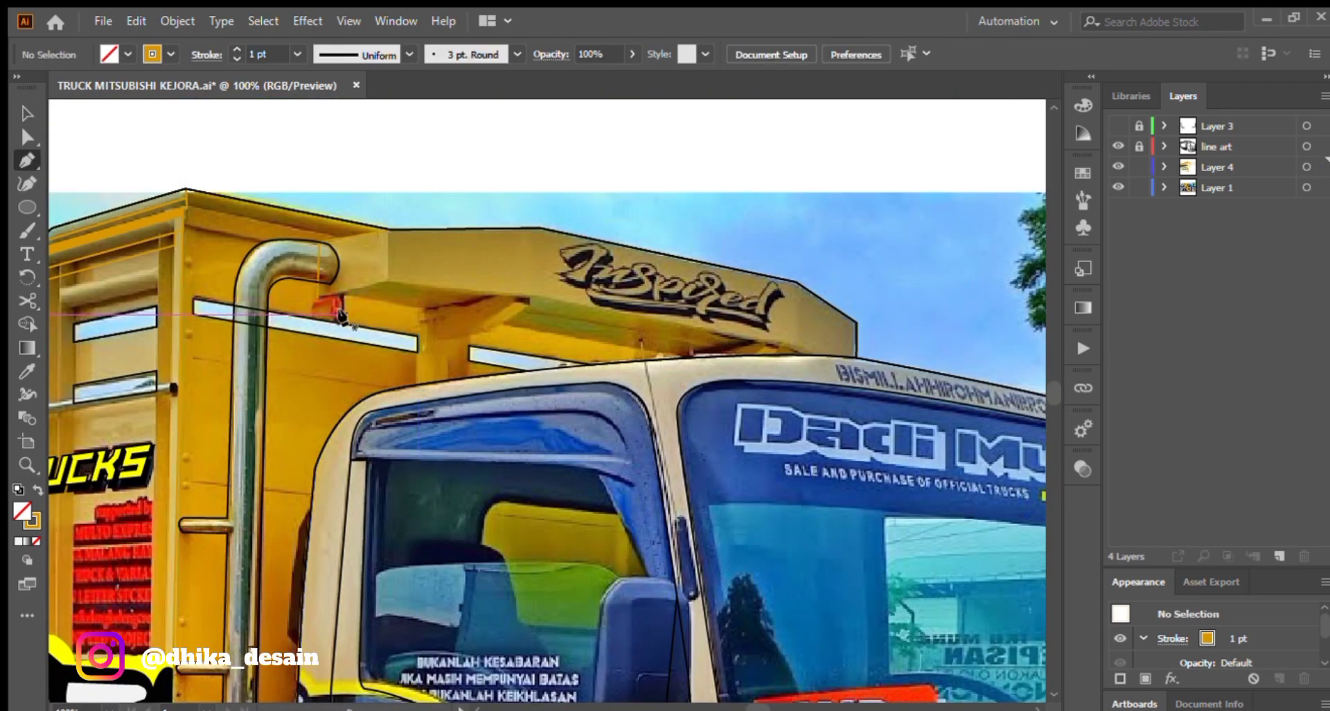
Draw a path from the exhaust pipe along the visor's underside and over the cab down to the lower rear corner of the door.
key(ctrl+=)
key(ctrl+=)
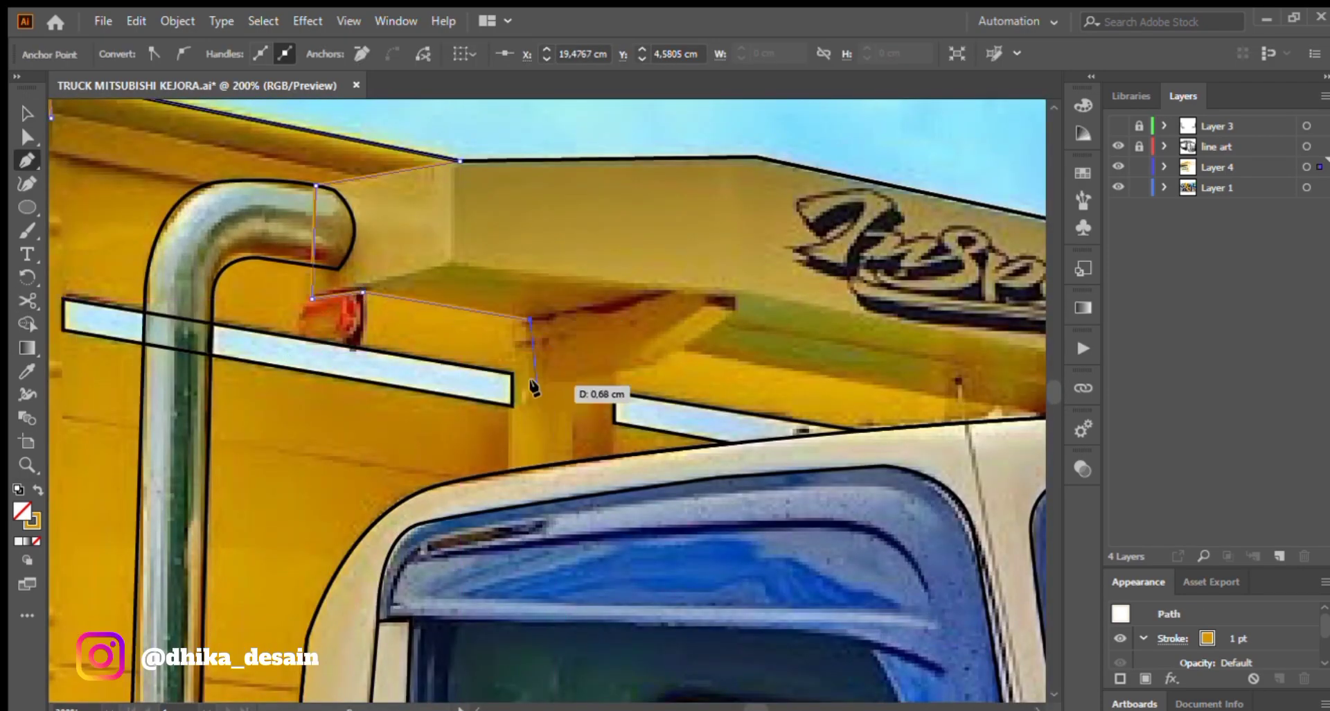
click(542, 384)
scroll(499, 332, down, 3)
scroll(498, 333, right, 4)
click(847, 320)
key(ctrl+minus)
scroll(547, 400, down, 6)
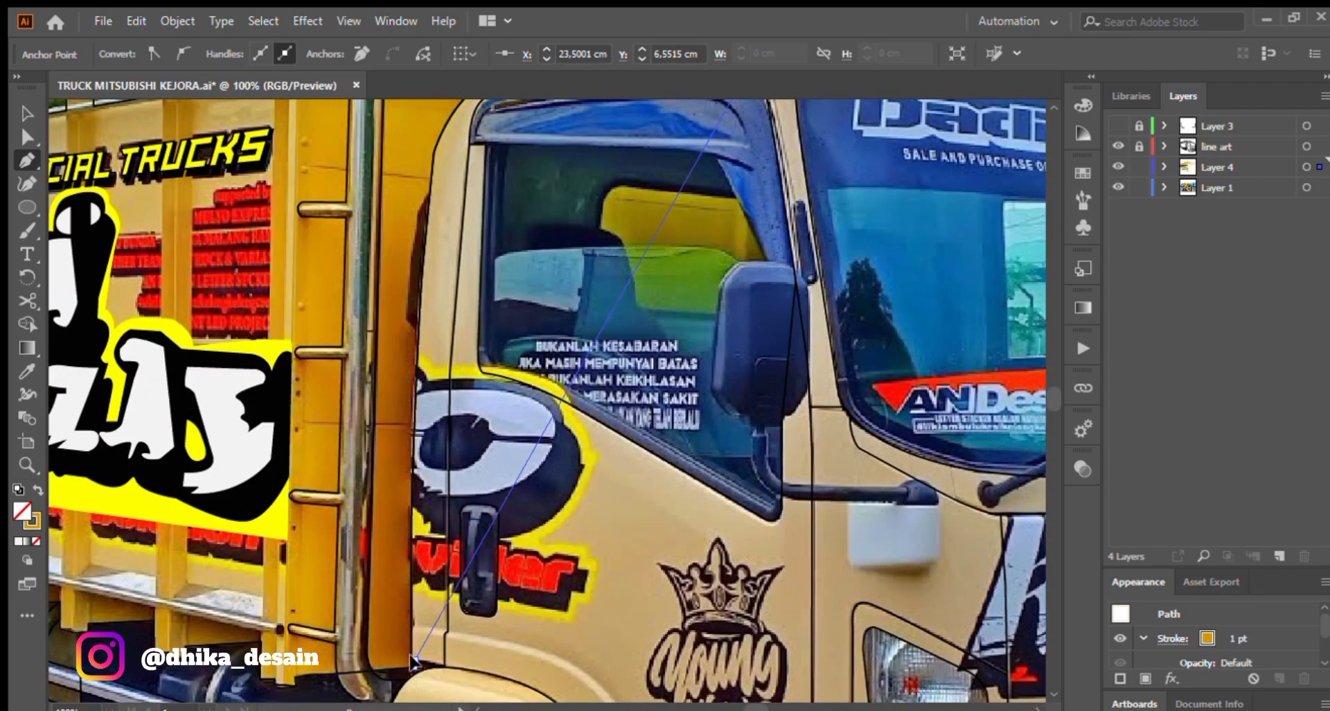
click(415, 660)
Select the new path together with the adjoining cab outline and combine them with the Shape Builder tool.
key(v)
click(409, 667)
shift+click(575, 377)
key(shift+m)
key(v)
click(589, 333)
drag(502, 223, 515, 422)
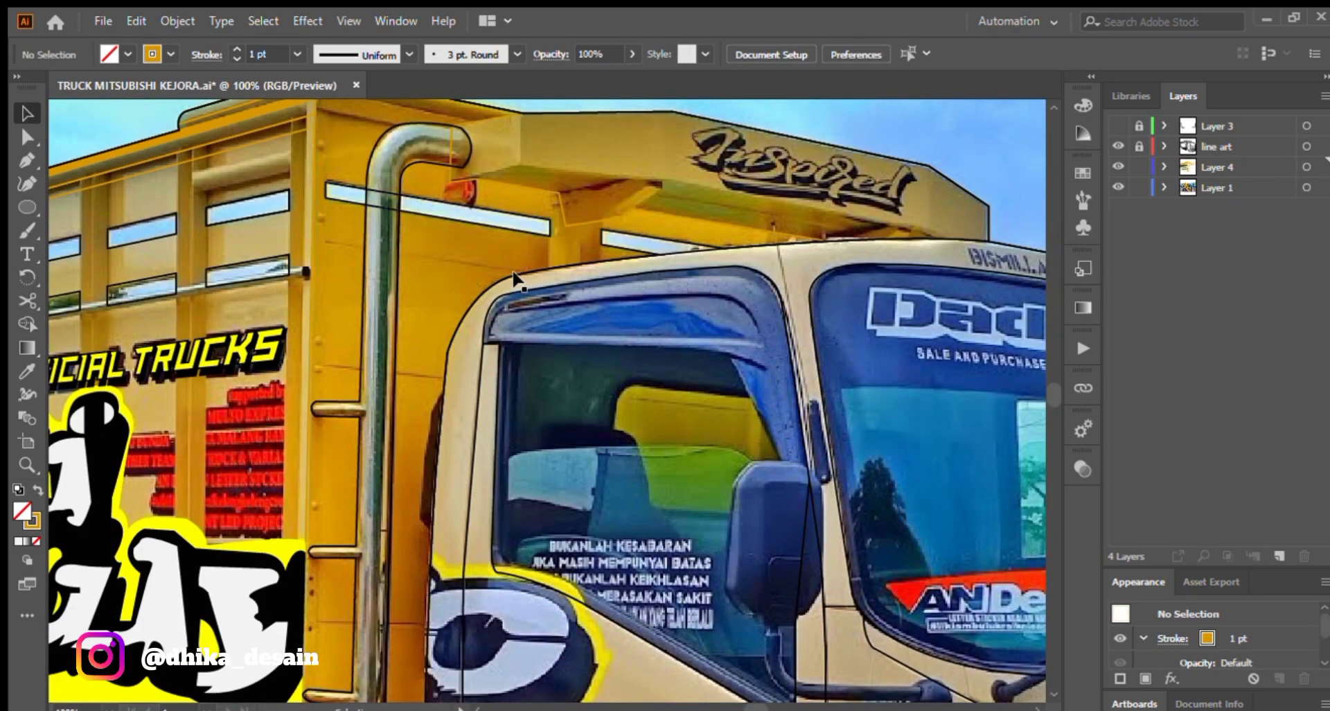
Select the yellow front wall outline with the adjoining shape and combine them into one compound path.
click(515, 276)
shift+click(173, 236)
key(v)
click(621, 235)
click(577, 245)
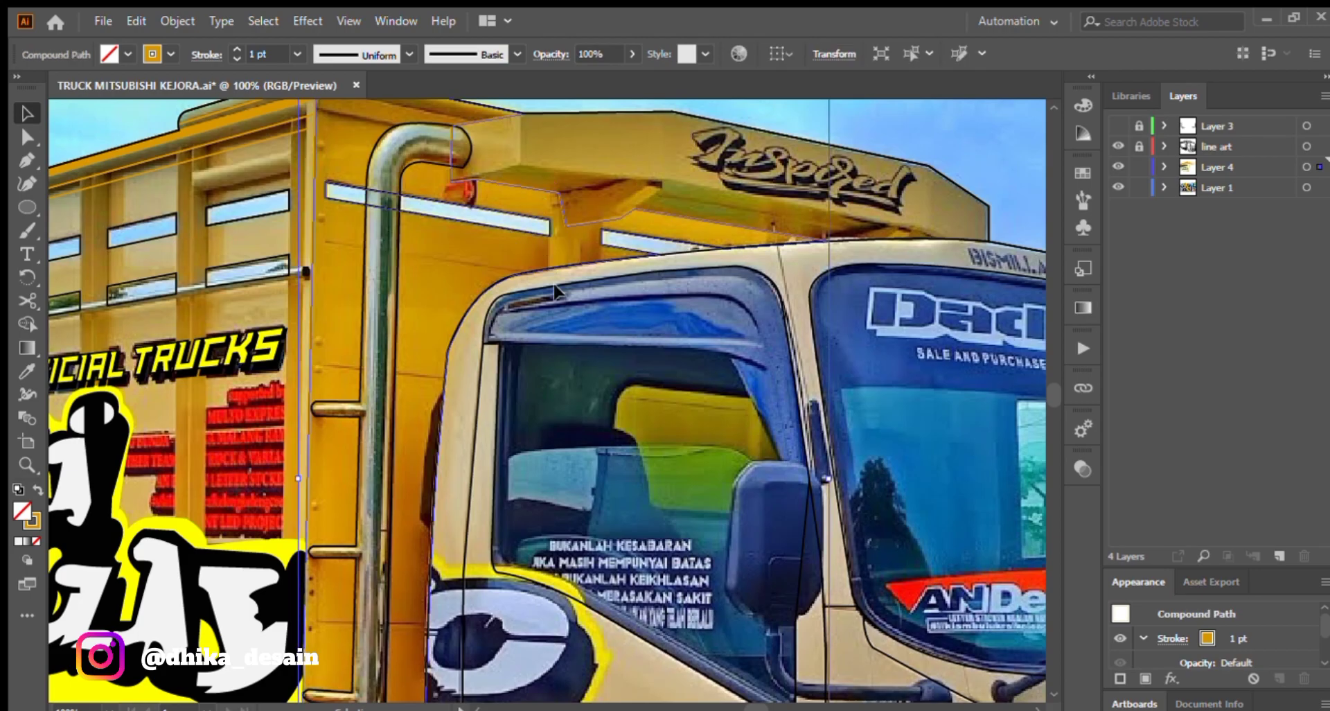
click(38, 488)
key(ctrl+z)
drag(409, 402, 395, 415)
Lock Layer 4, activate the unlocked line art layer, and draw seam lines across the yellow front wall behind the exhaust pipe.
click(1138, 166)
click(1139, 147)
click(1206, 147)
key(p)
click(432, 391)
key(ctrl+plus)
key(ctrl+plus)
click(310, 373)
drag(488, 120, 455, 368)
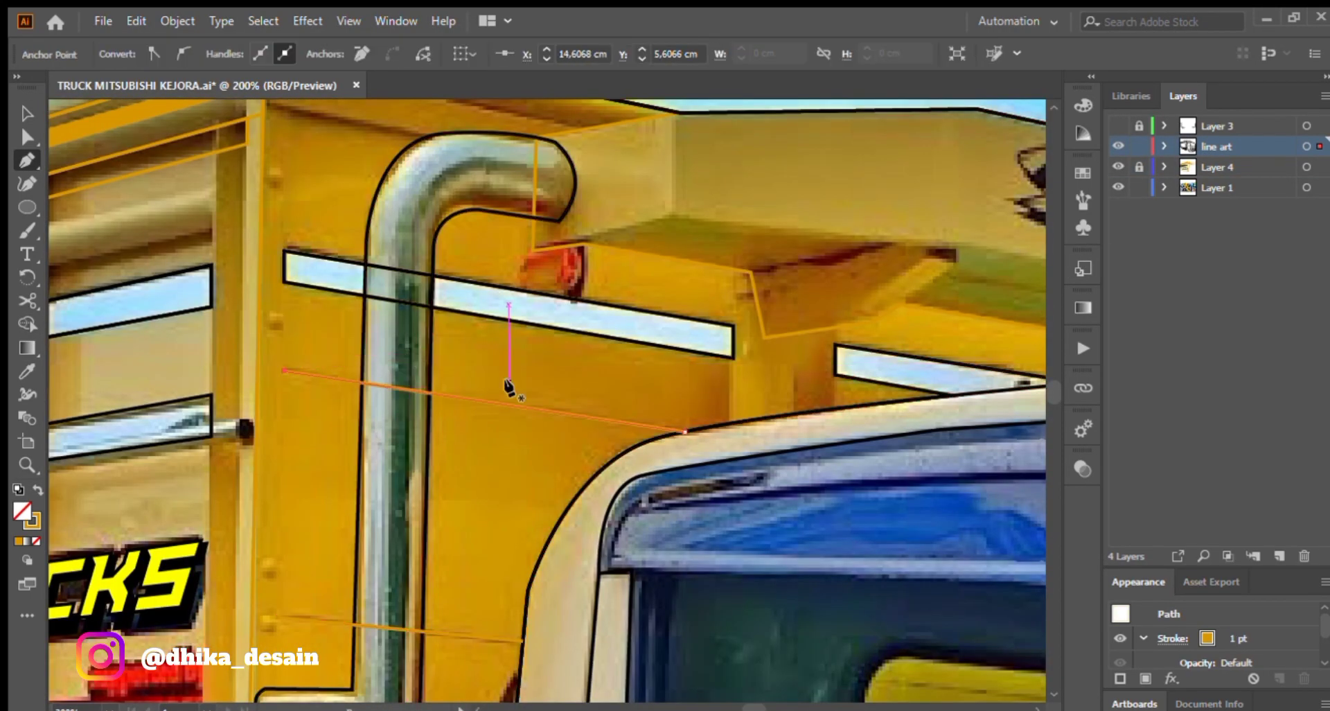
Draw another seam line lower on the front wall, from the cab's rear edge to the wall's corner post.
key(ctrl+minus)
key(ctrl+minus)
drag(613, 653, 441, 403)
scroll(443, 409, up, 2)
click(529, 409)
click(309, 400)
Select the front wall's seam lines and give them a black 1 pt stroke with a tapered width profile.
key(v)
scroll(409, 326, up, 5)
shift+click(412, 320)
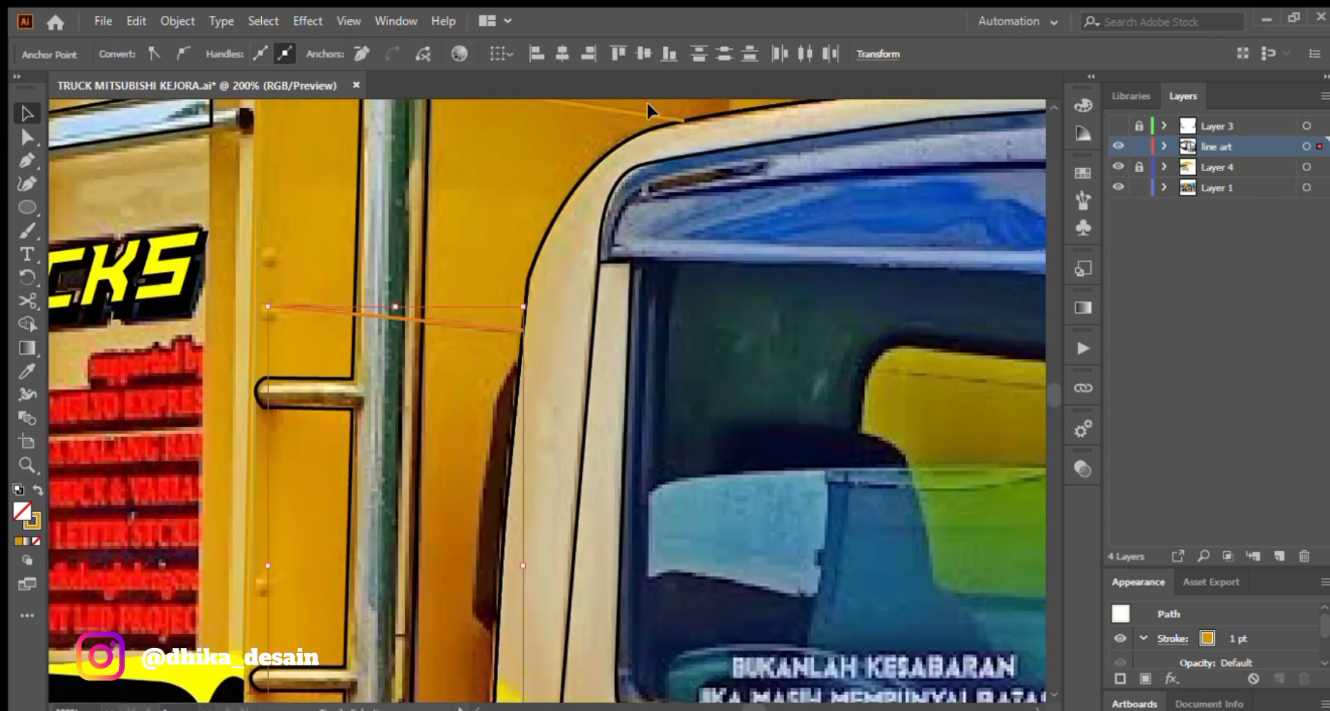
click(35, 541)
scroll(360, 600, down, 4)
scroll(360, 600, right, 1)
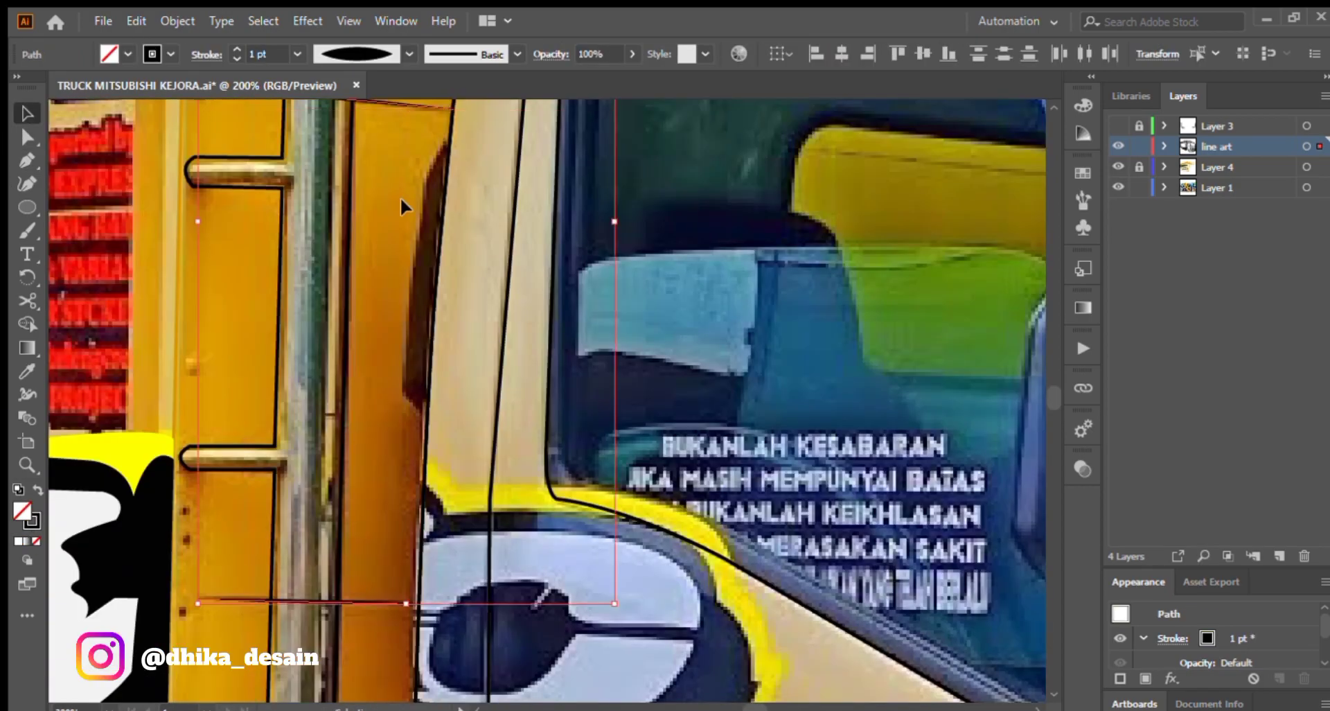
click(401, 197)
Lock the line art layer, unlock Layer 4 and make it the active layer.
scroll(423, 597, down, 2)
key(p)
drag(462, 163, 409, 305)
scroll(409, 304, up, 2)
click(1139, 146)
click(1139, 167)
click(1221, 170)
Draw the four-sided side face of the roof visor beside the exhaust pipe and fill it with ochre sampled from the photo.
click(449, 217)
click(444, 321)
click(355, 347)
click(304, 354)
click(306, 242)
click(451, 218)
key(i)
click(430, 242)
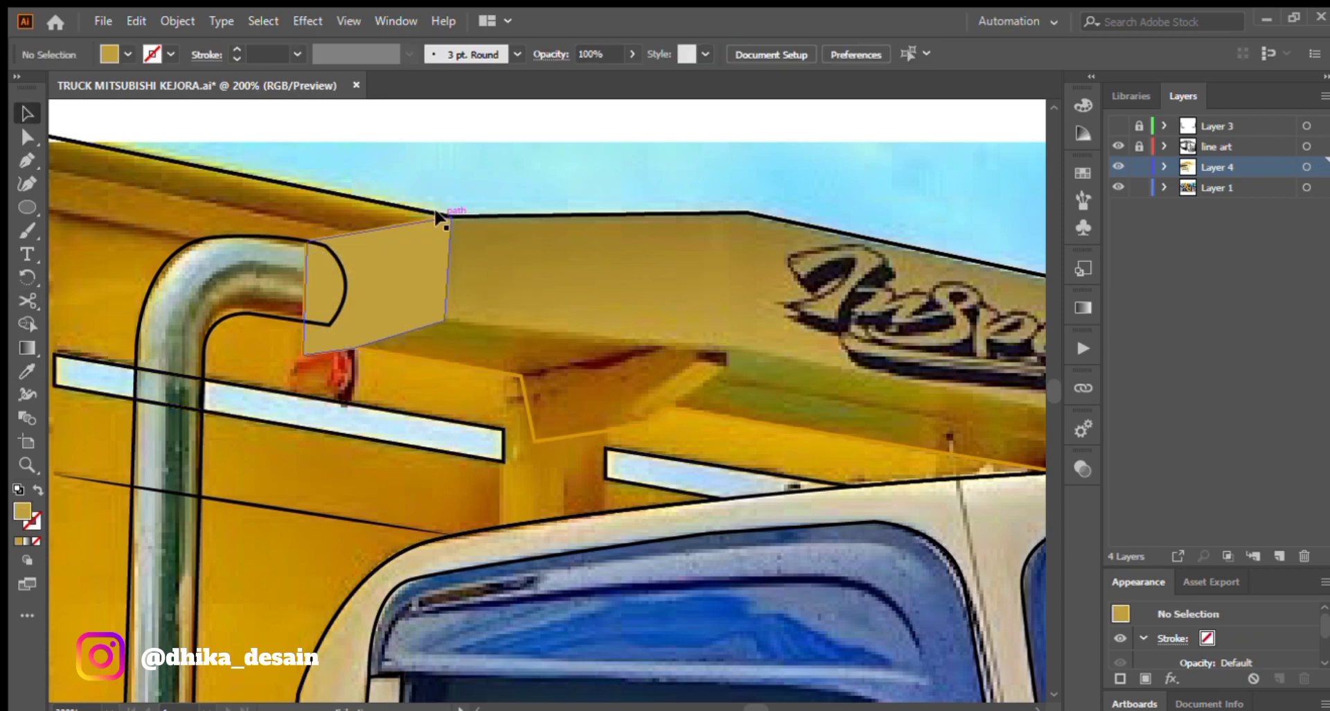
Trace the visor's underside as a closed shape from the side face to the cab roof and back.
click(671, 408)
drag(986, 460, 435, 261)
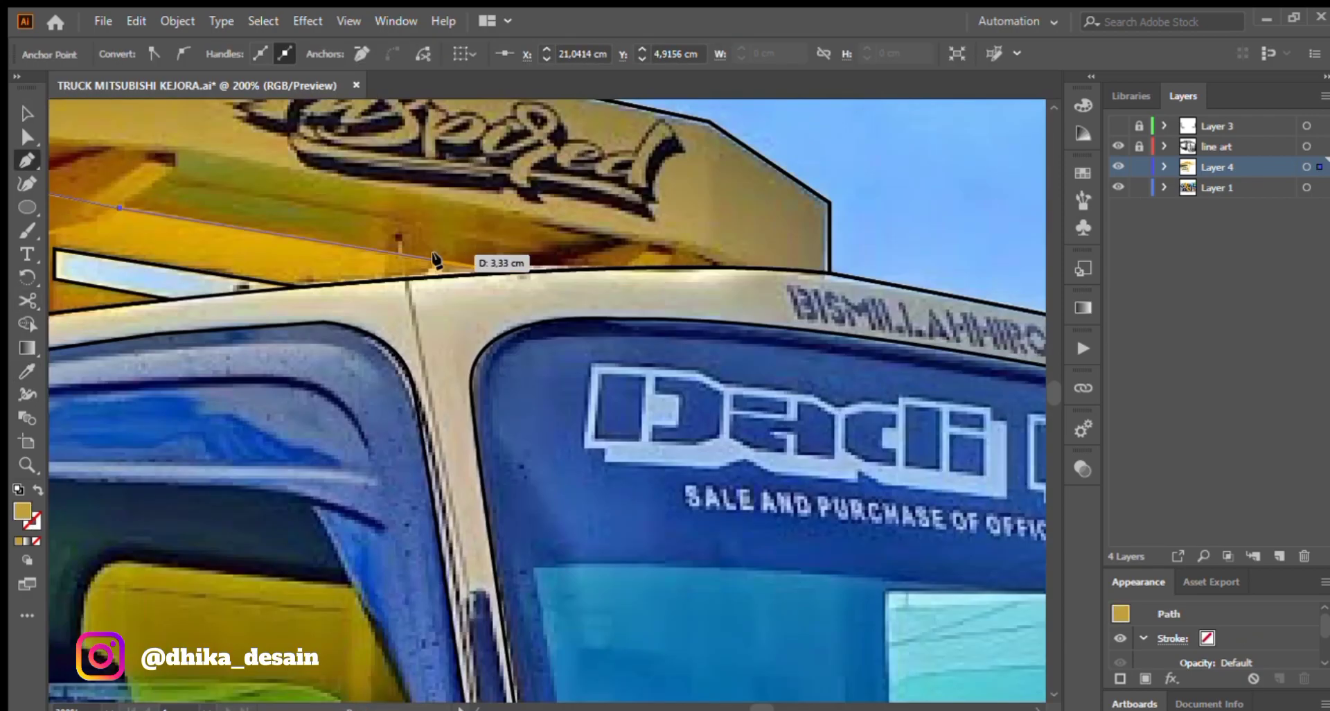
click(736, 267)
click(669, 240)
drag(387, 173, 593, 291)
click(381, 267)
drag(381, 266, 669, 318)
click(388, 291)
click(296, 317)
Fill the visor's underside with dark brown sampled from the photo's shadow and deselect it.
key(shift+x)
key(i)
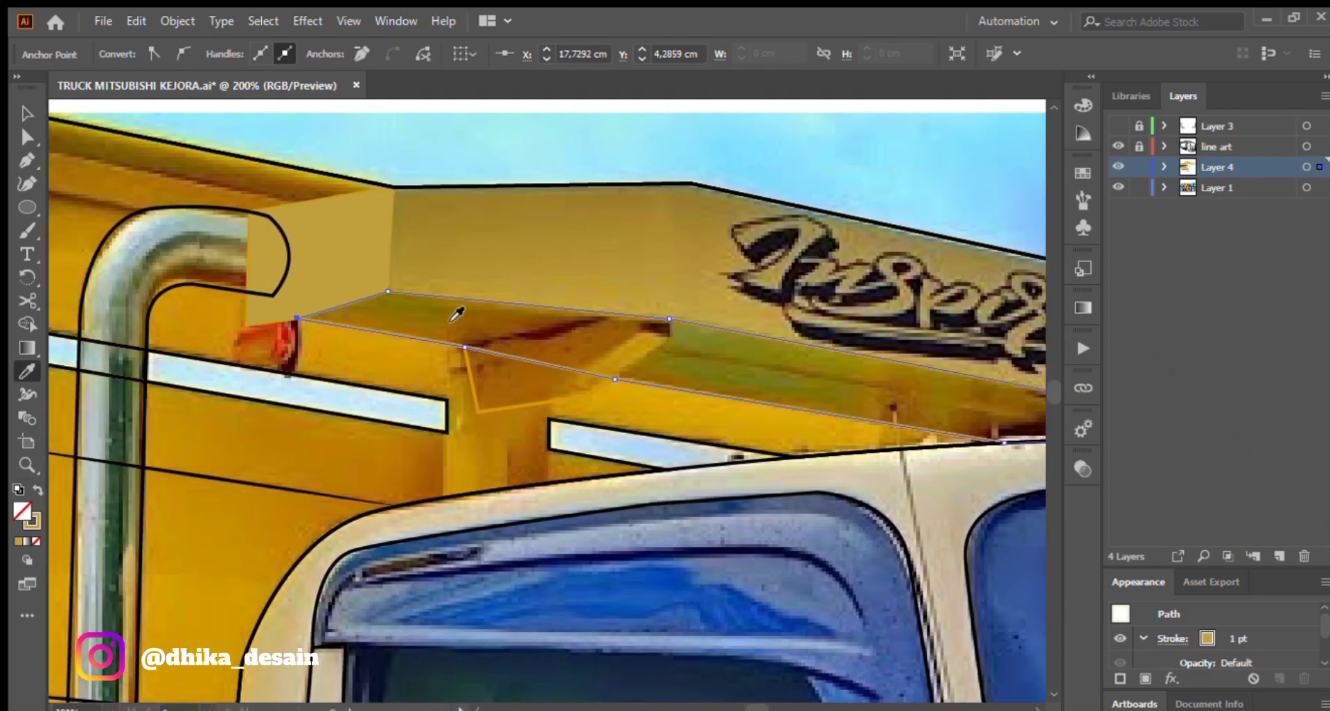
click(597, 338)
click(38, 490)
mouse_move(899, 413)
mouse_down()
mouse_move(431, 351)
mouse_move(727, 413)
mouse_up()
key(shift+x)
click(26, 113)
click(208, 110)
Draw a rough closed outline around the whole visor, passing above its roofline and back along the underside's lower edge.
key(p)
click(221, 195)
click(783, 499)
mouse_move(386, 498)
mouse_down()
mouse_move(683, 416)
mouse_move(989, 472)
mouse_up()
click(759, 418)
key(shift+x)
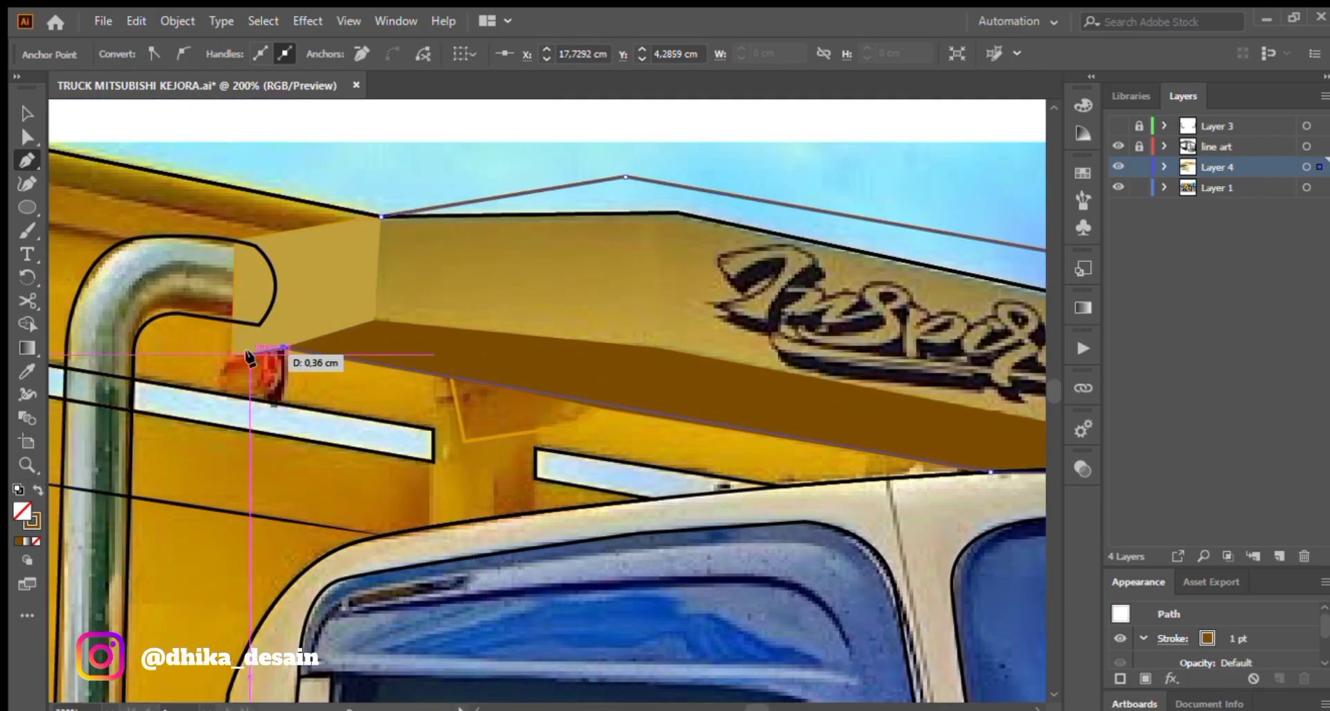
click(378, 215)
Select the rough visor outline with the neighbouring shape and delete the excess piece.
key(v)
click(360, 212)
shift+click(534, 189)
drag(526, 166, 589, 201)
key(Delete)
scroll(524, 255, down, 2)
scroll(883, 313, up, 2)
key(p)
click(858, 285)
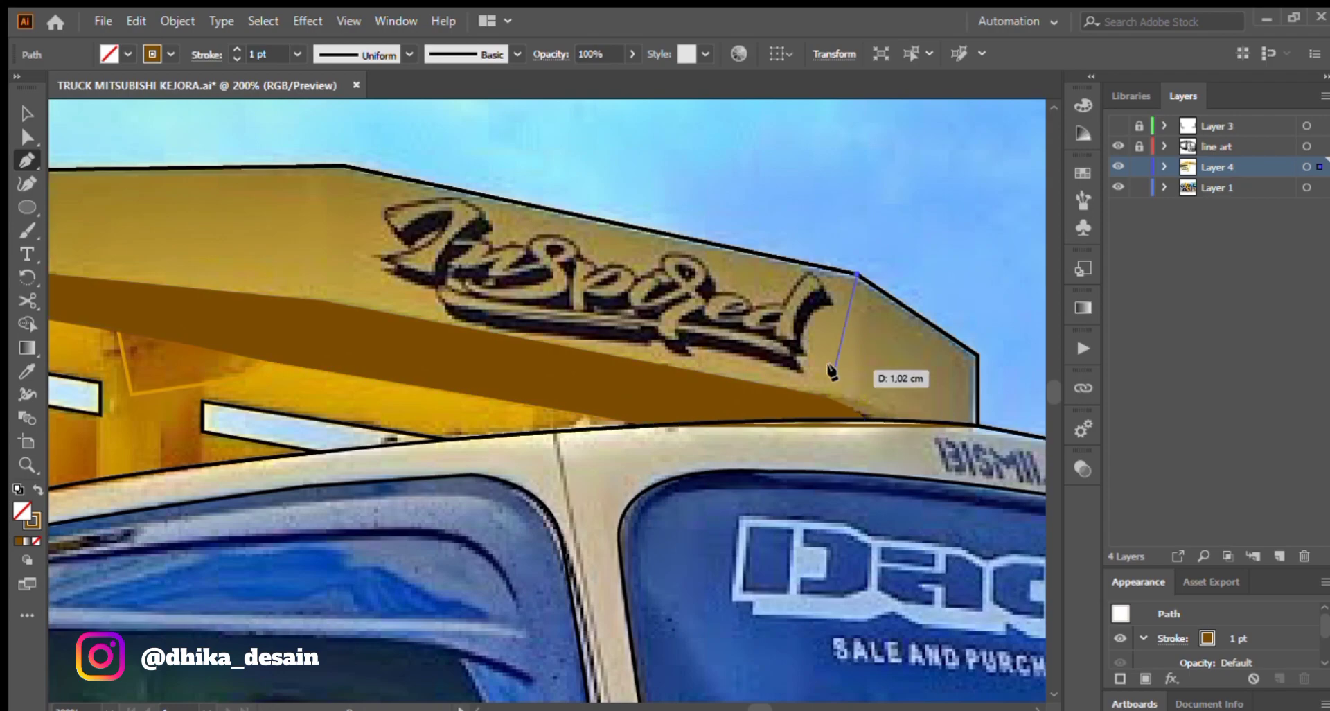
key(ctrl+z)
key(ctrl+z)
Trace the visor's front around the Inspired lettering up to its far end, and turn its brown fill into a brown outline.
scroll(870, 436, up, 2)
click(868, 405)
click(785, 362)
scroll(720, 350, down, 2)
click(249, 257)
drag(252, 258, 576, 335)
click(294, 307)
click(298, 204)
click(596, 200)
drag(939, 278, 523, 214)
click(692, 244)
click(813, 325)
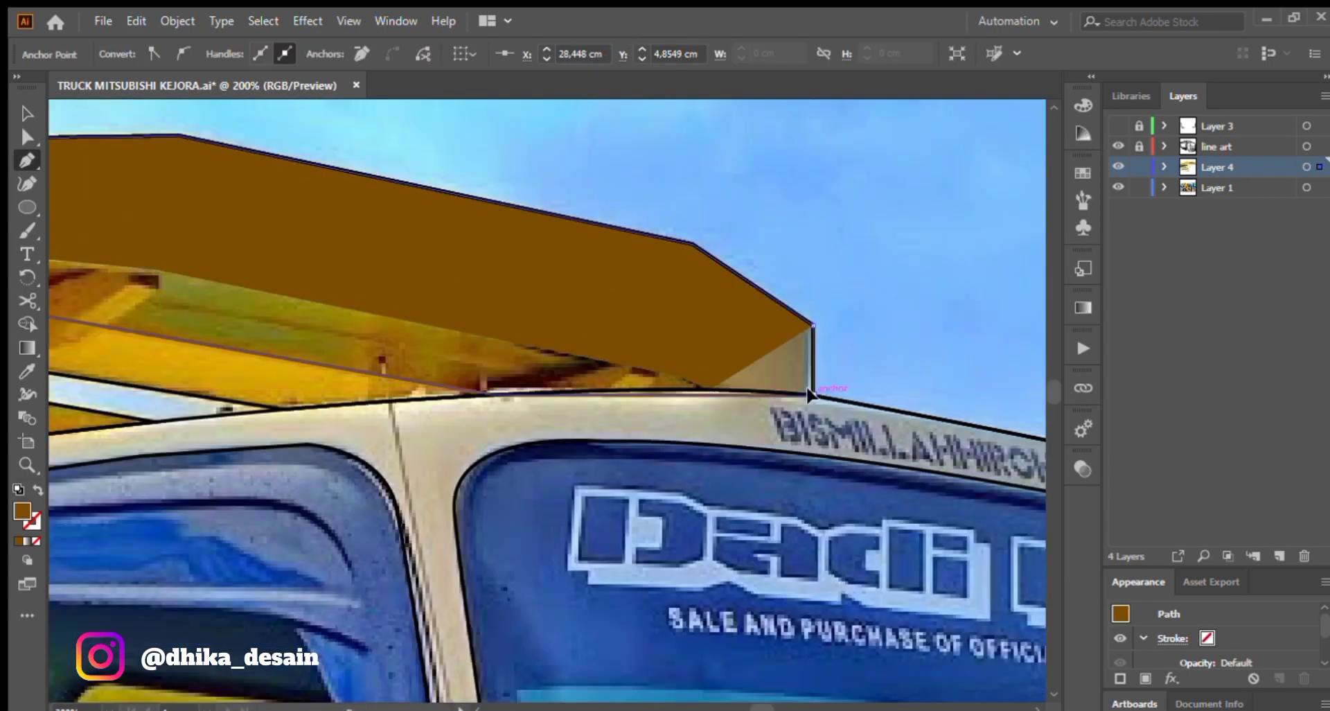
click(38, 489)
Select the visor's front with the overlapping outline and divide them using the Shape Builder tool.
click(27, 113)
drag(348, 335, 659, 437)
shift+click(610, 402)
key(shift+m)
key(v)
click(348, 411)
drag(970, 456, 650, 386)
key(p)
click(674, 409)
click(685, 275)
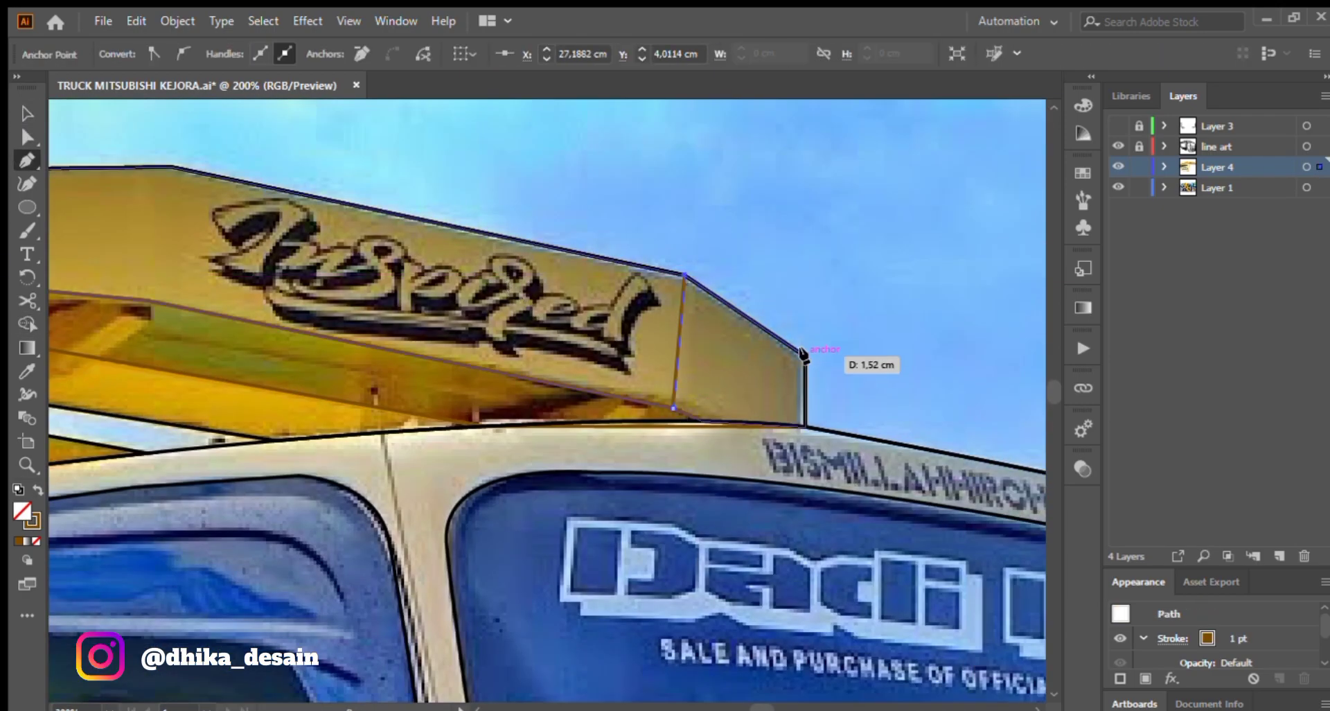
key(Delete)
key(Delete)
Select the yellow wall's compound path and examine where the wall, underside and cab outlines meet beneath the visor.
key(v)
click(478, 424)
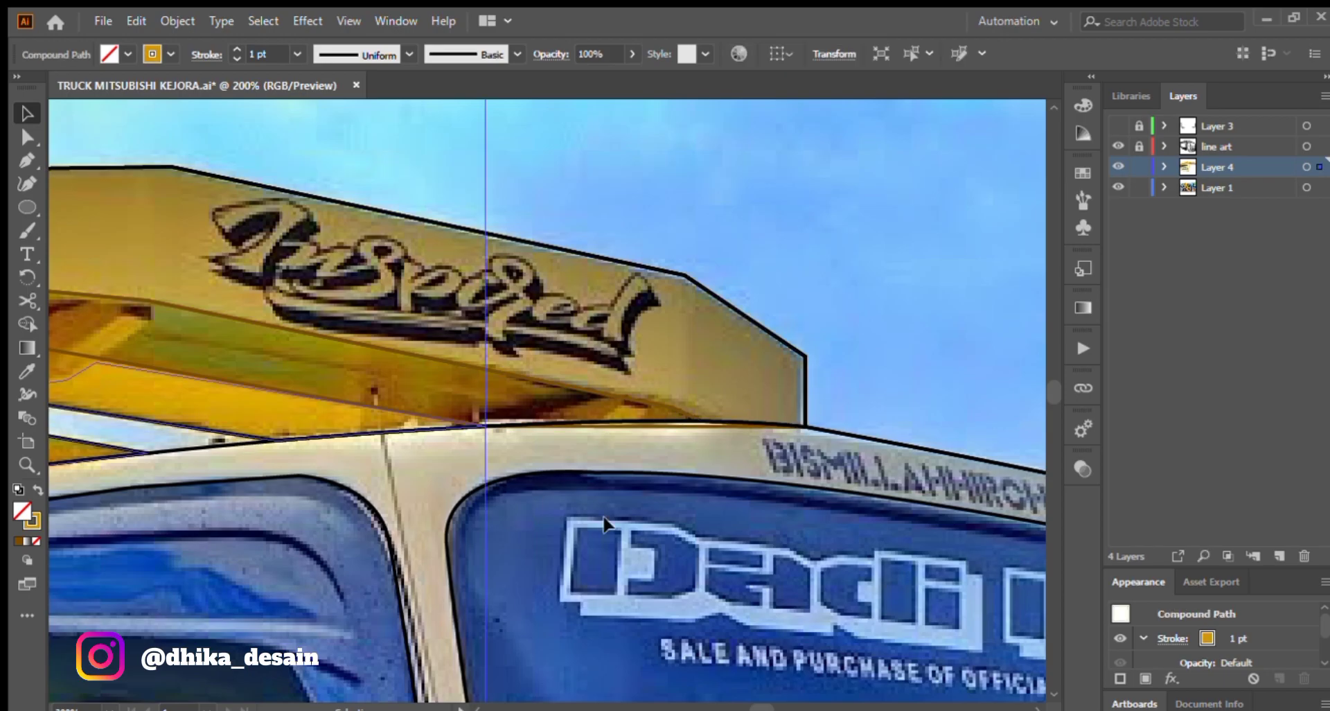
drag(66, 444, 658, 471)
drag(219, 330, 326, 377)
scroll(643, 426, down, 1)
click(336, 213)
click(573, 457)
scroll(572, 457, down, 1)
click(384, 283)
drag(526, 527, 312, 257)
drag(277, 527, 485, 624)
Divide the overlapping outlines along the cab roof with the Shape Builder tool and delete the thin sliver under the visor.
click(475, 485)
scroll(731, 421, up, 5)
shift+click(730, 422)
key(shift+m)
scroll(720, 383, down, 2)
key(v)
click(612, 399)
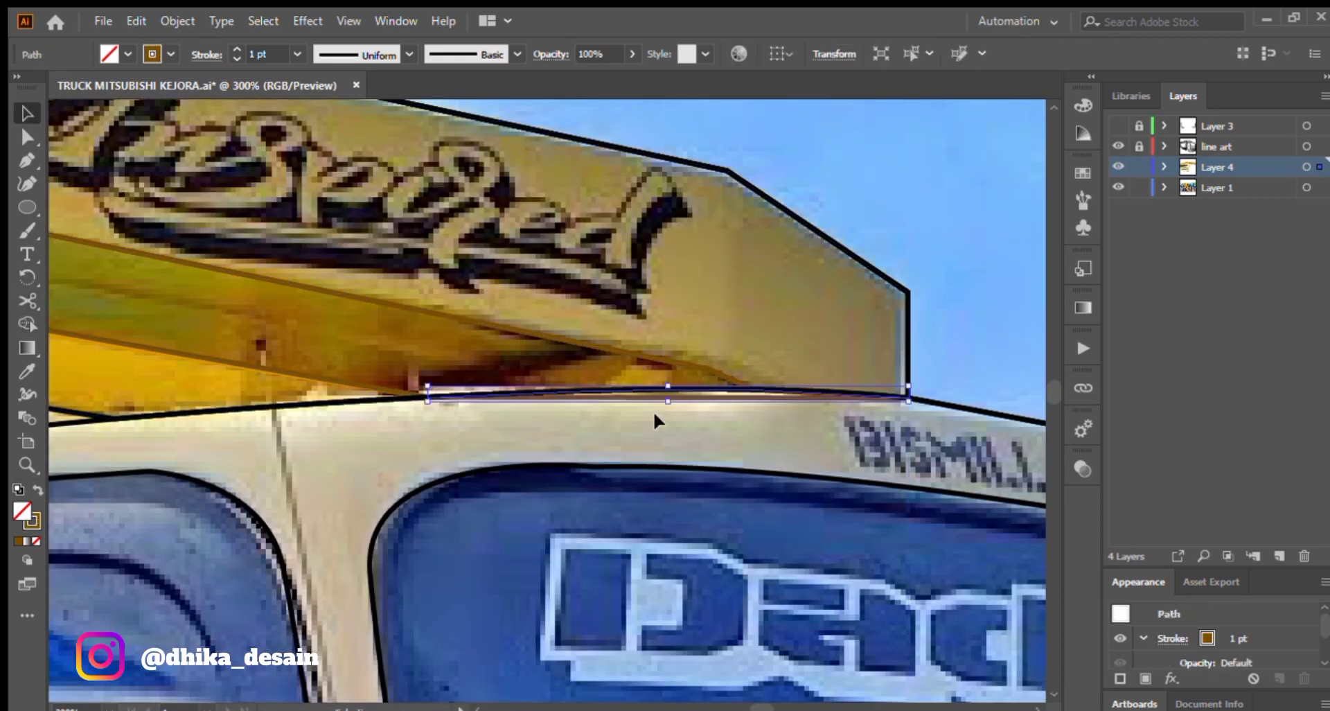
key(Delete)
Draw the visor's angled end facet beside the Inspired lettering and fill it with the ochre sampled from the side face.
drag(719, 308, 707, 334)
key(p)
click(699, 393)
click(715, 194)
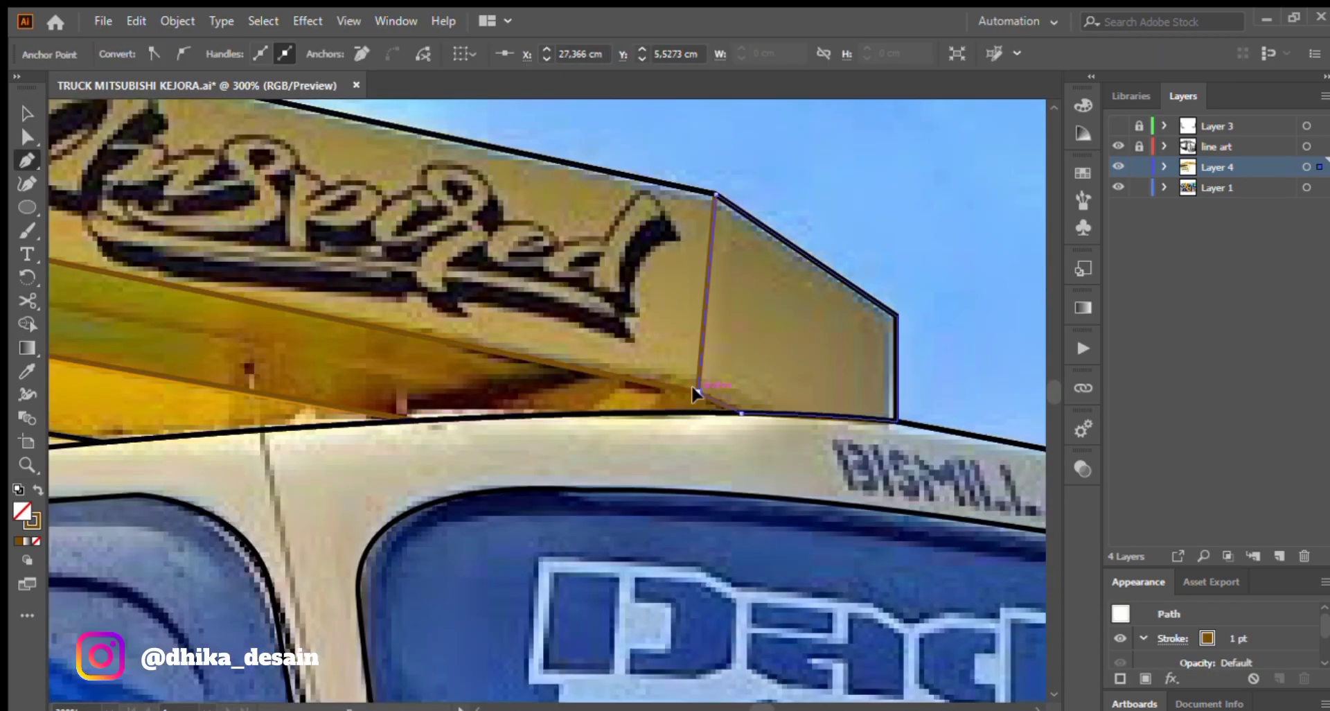
click(697, 392)
scroll(696, 393, down, 2)
drag(107, 215, 259, 298)
key(i)
click(208, 298)
Fill the visor's long front face with the ochre sampled from the photo and clear its outline stroke.
key(v)
click(332, 250)
key(i)
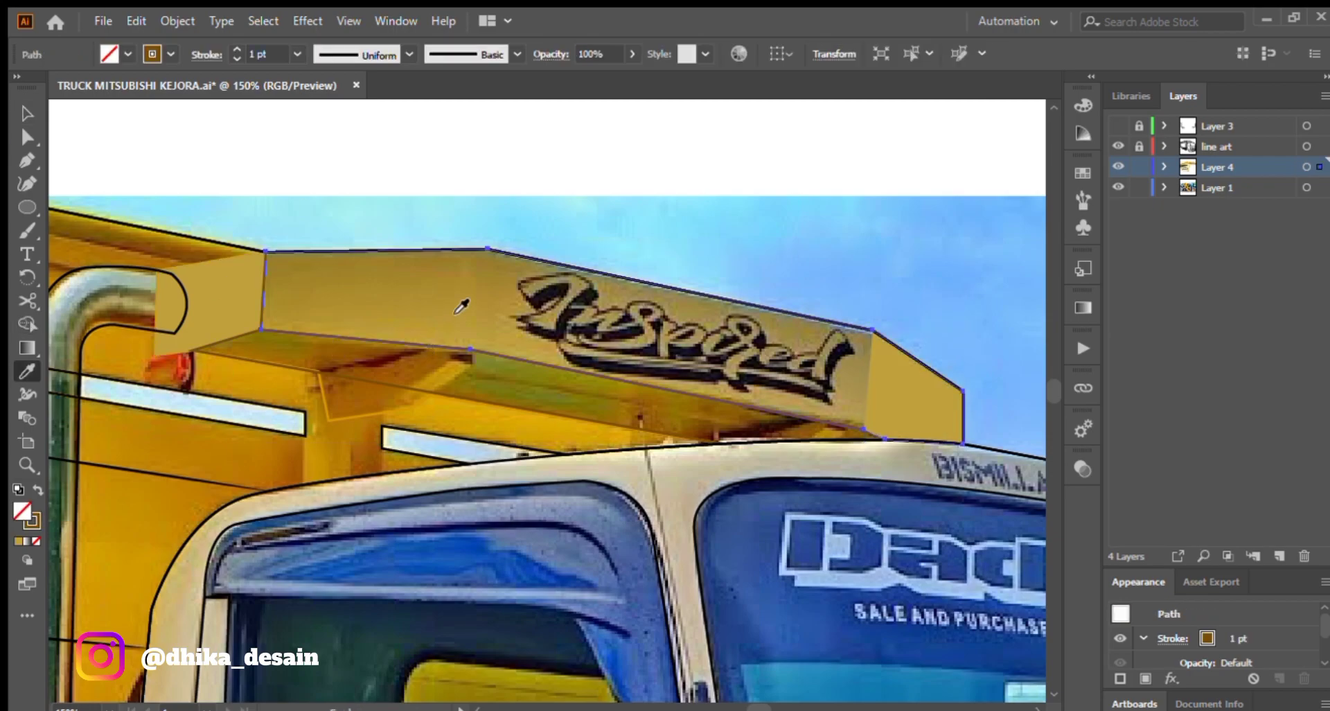
click(454, 315)
key(v)
click(305, 208)
click(294, 255)
key(shift+x)
scroll(344, 414, down, 1)
key(shift+x)
click(435, 383)
click(434, 405)
click(347, 257)
scroll(615, 410, up, 4)
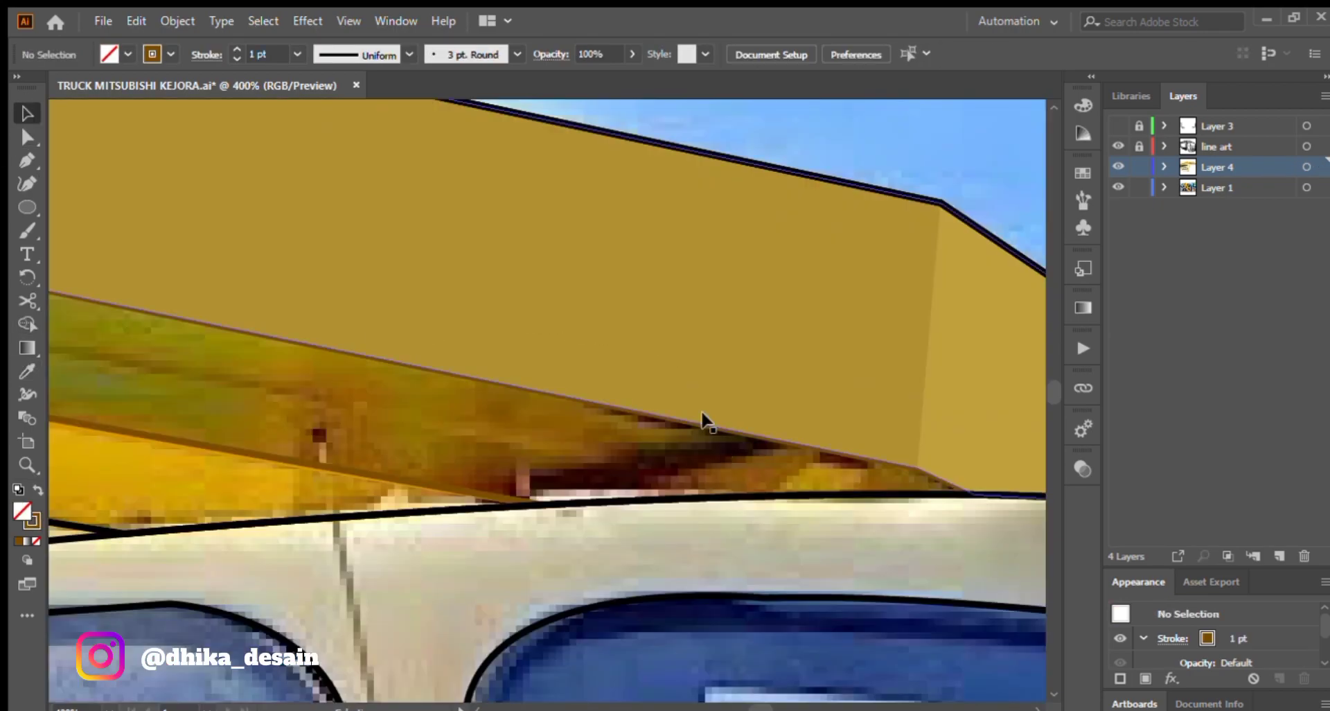
Draw the short strut and the narrow slanted shadow strip beneath the visor near the Inspired end, just above the cab roof.
key(p)
click(533, 503)
click(795, 441)
click(525, 509)
click(828, 450)
click(769, 496)
click(476, 493)
click(741, 434)
click(795, 445)
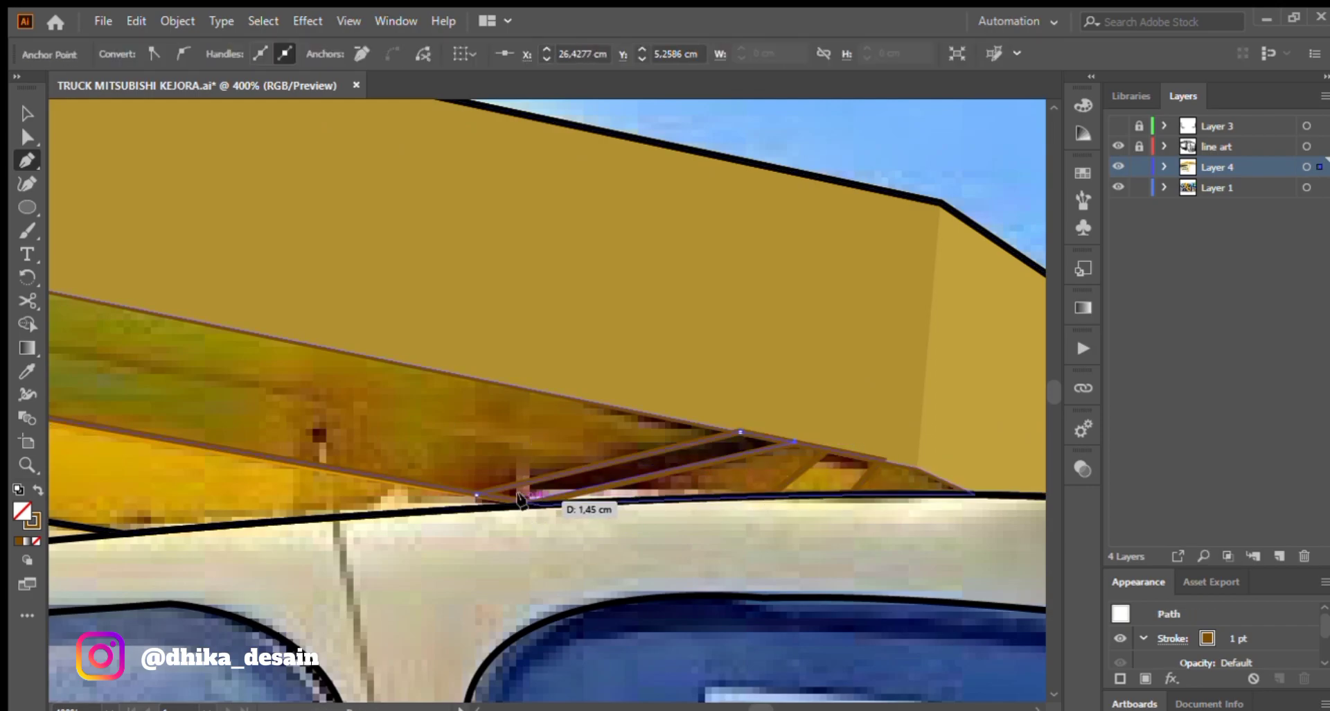
click(532, 505)
click(476, 492)
Draw the angular outline of the larger bracket under the visor near the exhaust pipe.
scroll(480, 388, down, 2)
drag(196, 374, 460, 508)
scroll(460, 508, up, 2)
click(420, 408)
click(422, 447)
drag(309, 528, 484, 437)
click(484, 437)
click(421, 468)
drag(329, 361, 415, 373)
click(562, 316)
click(683, 327)
ctrl+click(609, 372)
Draw the larger bracket's small end facet and the bent band along its lower edge.
click(683, 370)
click(619, 357)
click(619, 321)
ctrl+click(555, 408)
click(619, 356)
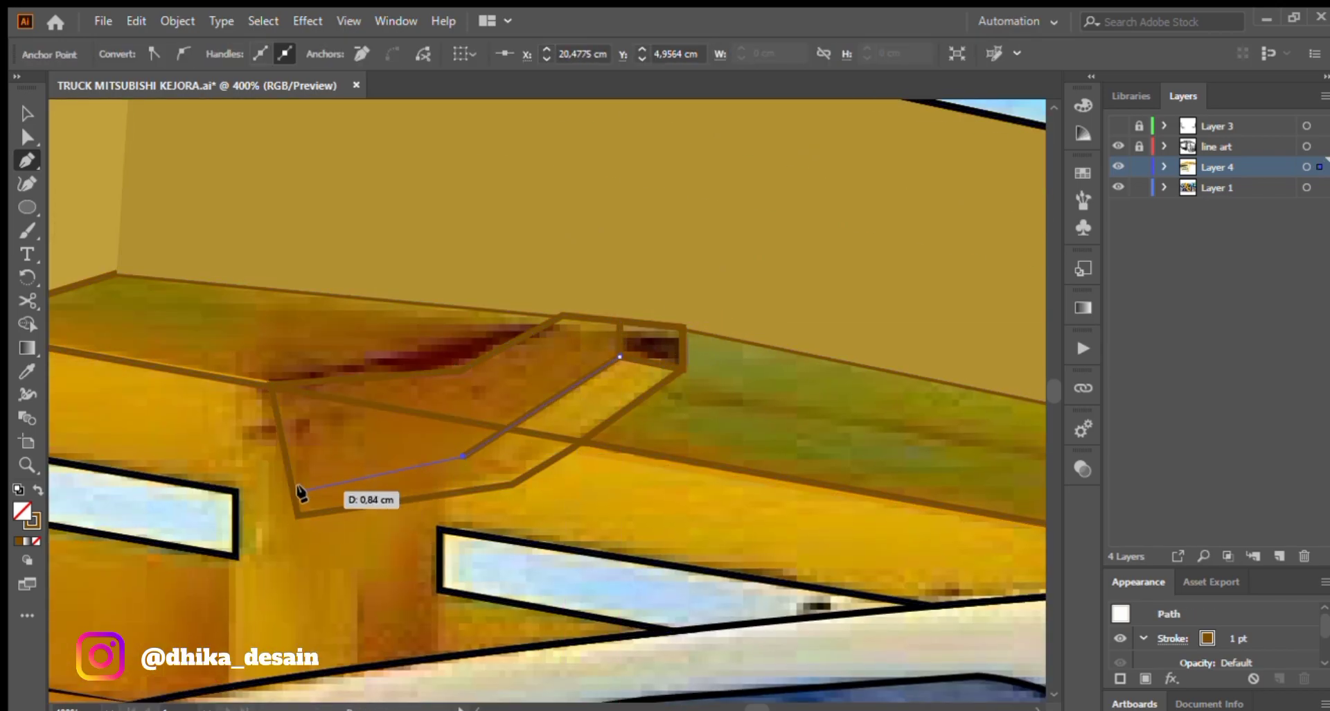
click(618, 357)
Draw the thin shadow strip along the upper edge of the larger bracket.
click(563, 316)
click(521, 311)
click(431, 349)
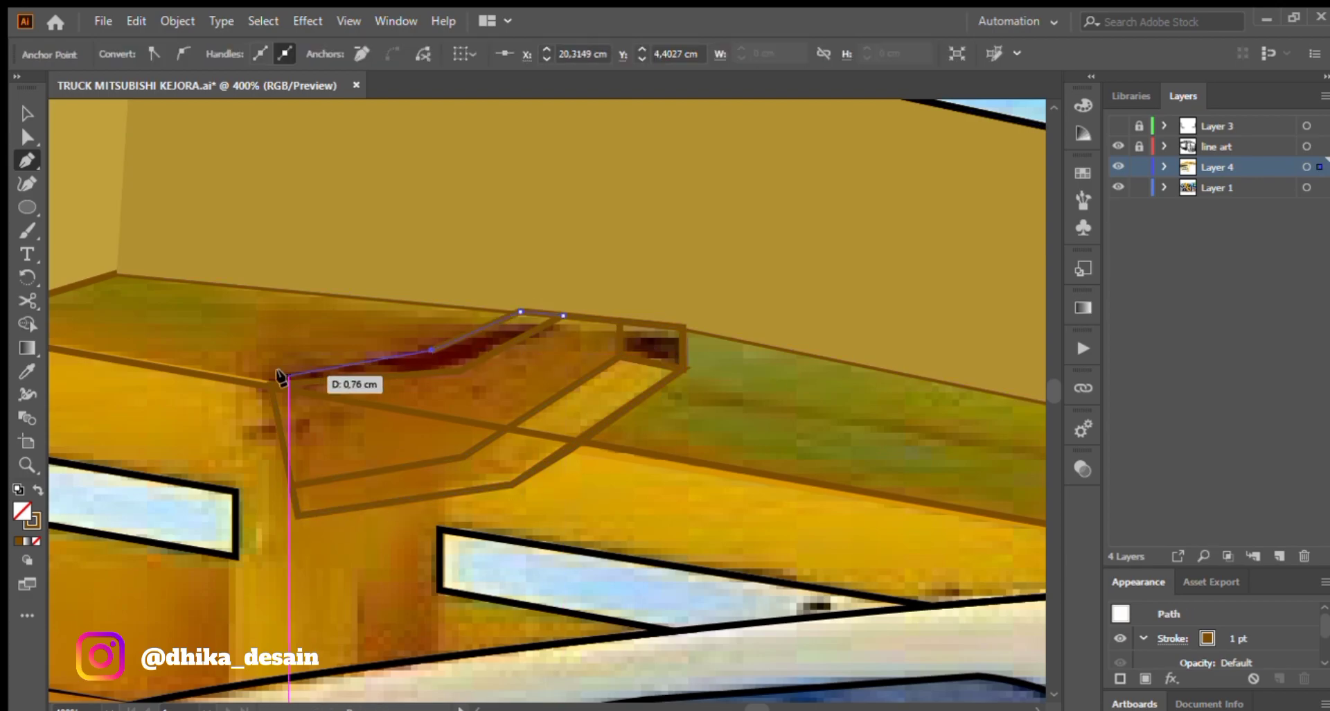
click(563, 315)
Fill the bracket's lower band and the short strut above the cab with yellow sampled from the wall.
key(v)
click(184, 321)
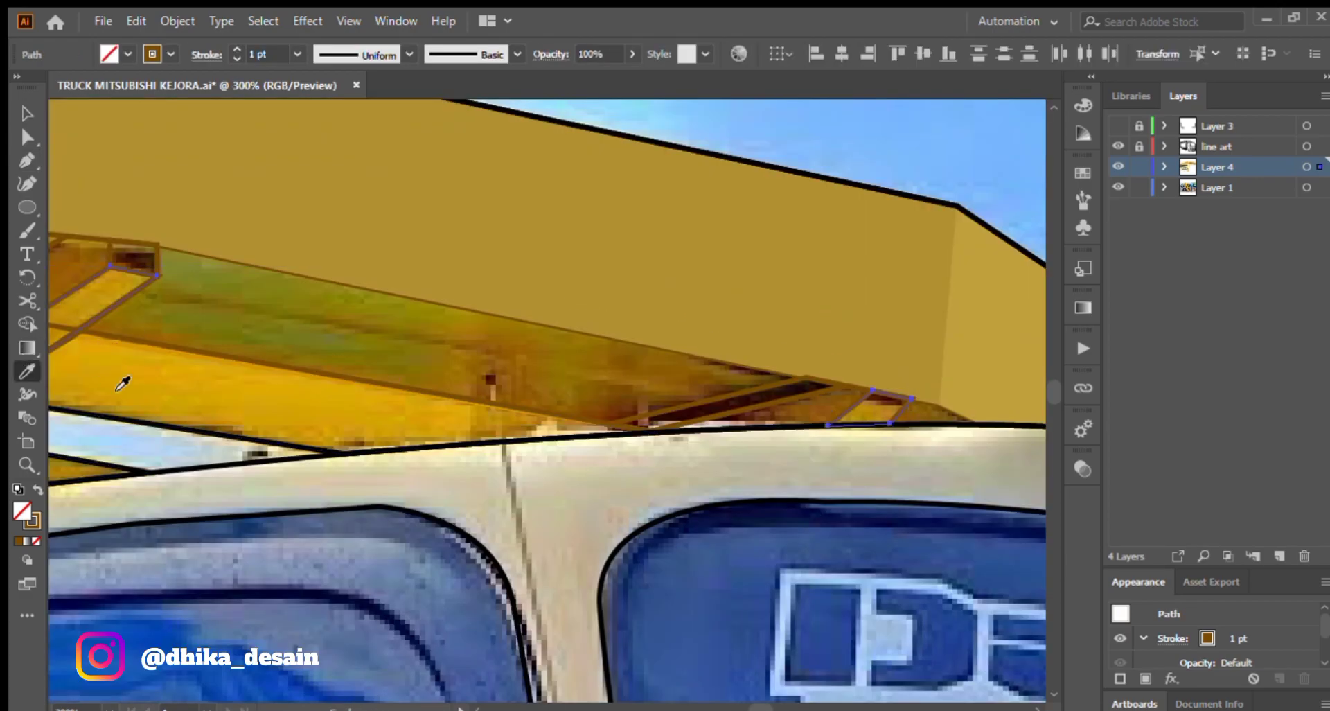
click(117, 390)
Fill the bracket's end facet and both shadow strips with a brownish ochre sampled from the photo.
key(v)
click(158, 260)
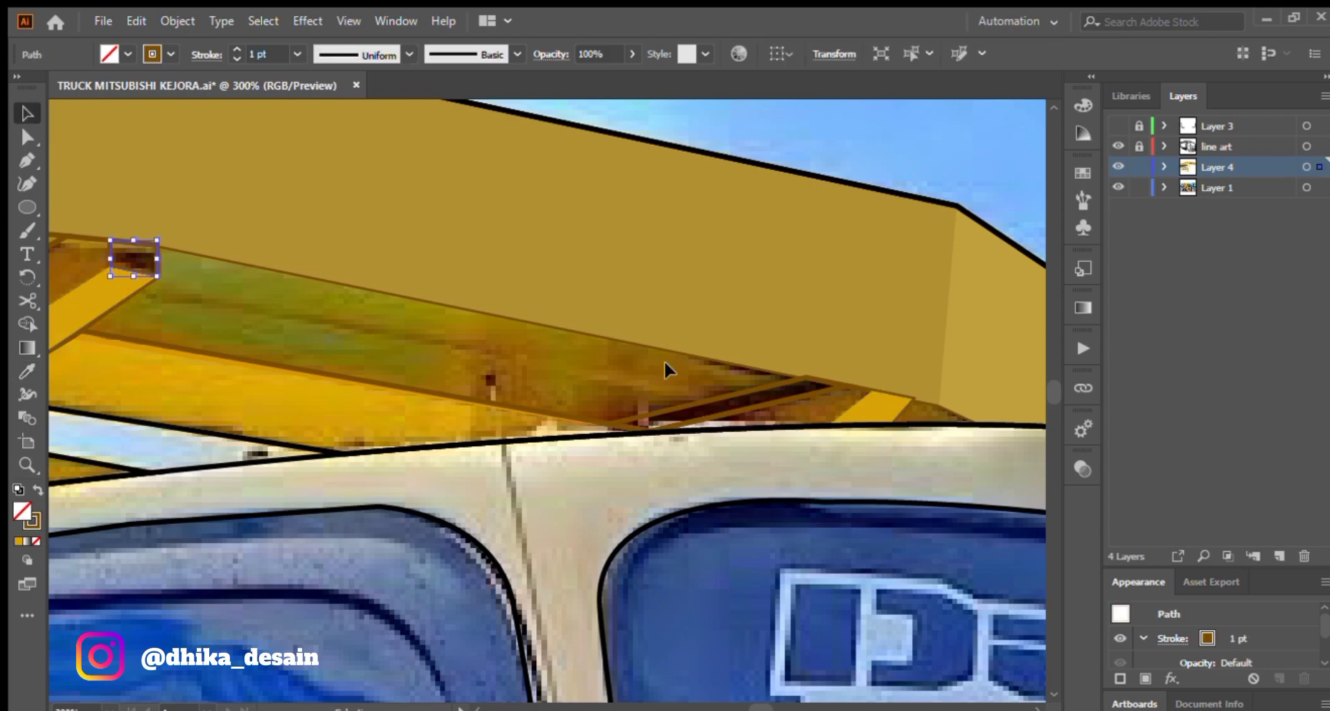
shift+click(721, 397)
drag(416, 325, 572, 336)
click(228, 318)
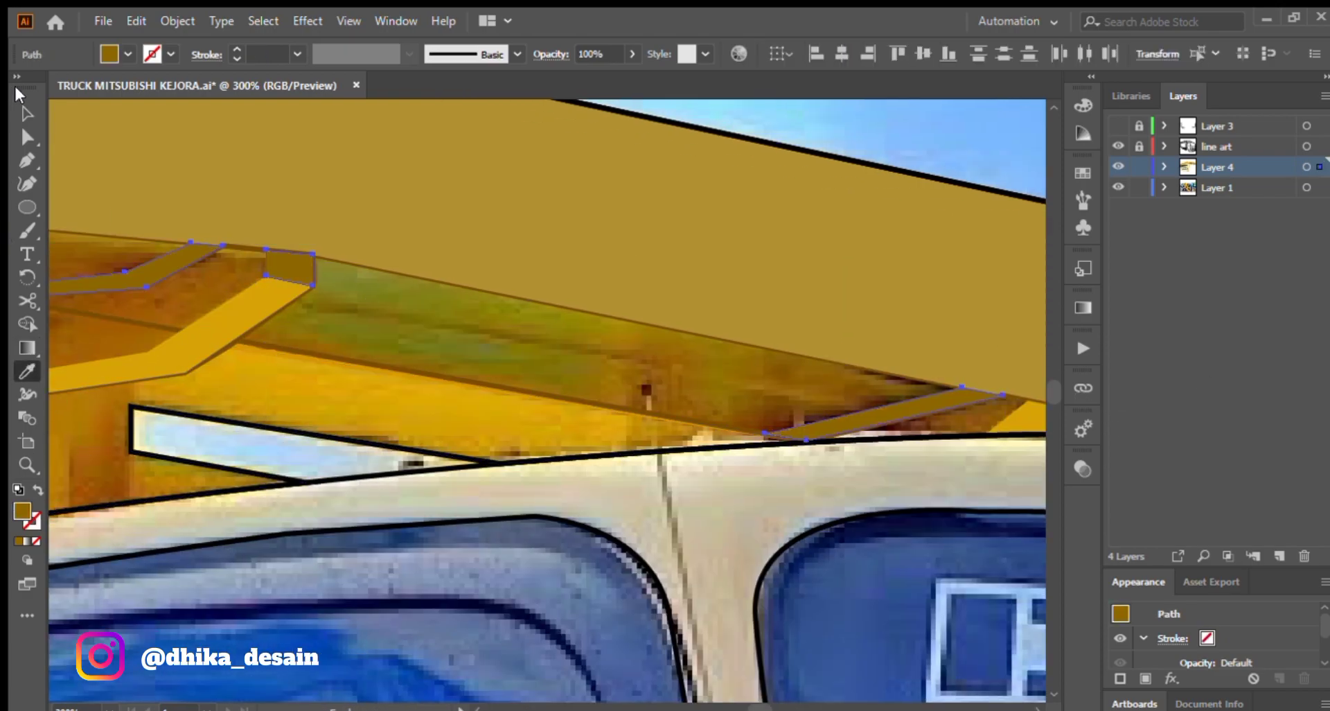
Fill the larger bracket's main face and the remaining piece above the cab with a darker yellow than the lower band.
key(v)
click(901, 419)
drag(92, 342, 479, 335)
shift+click(402, 333)
key(i)
click(485, 367)
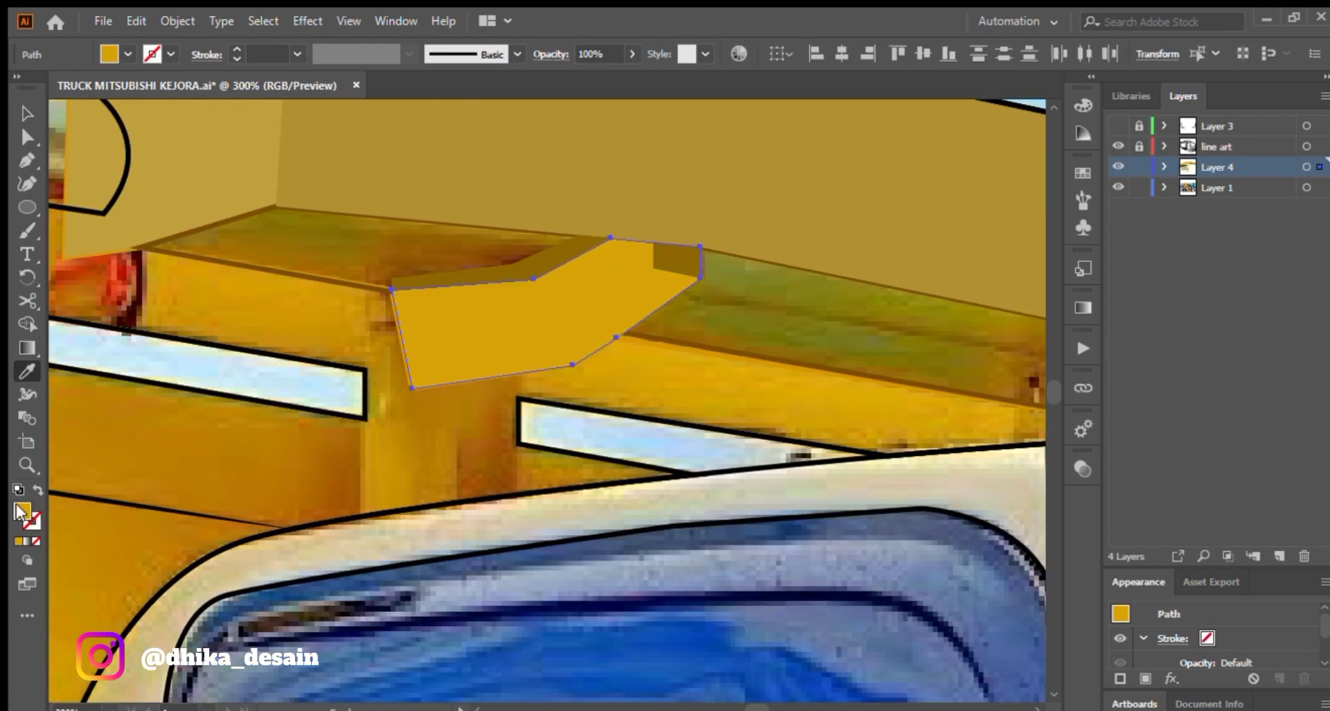
click(687, 366)
Change the fill of the shadow strips and the bracket's end facet to dark brown.
scroll(737, 360, down, 2)
key(v)
click(652, 306)
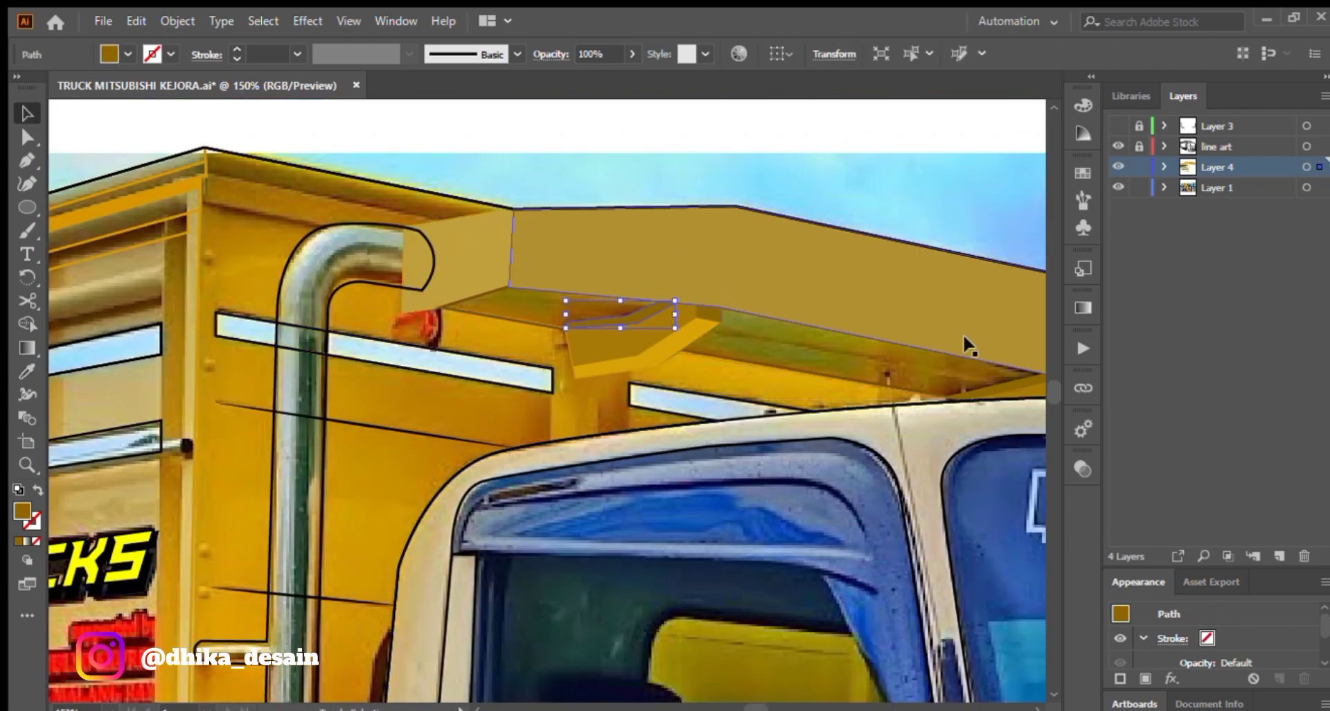
shift+click(998, 388)
shift+click(710, 312)
drag(639, 385, 487, 385)
click(1287, 399)
click(508, 370)
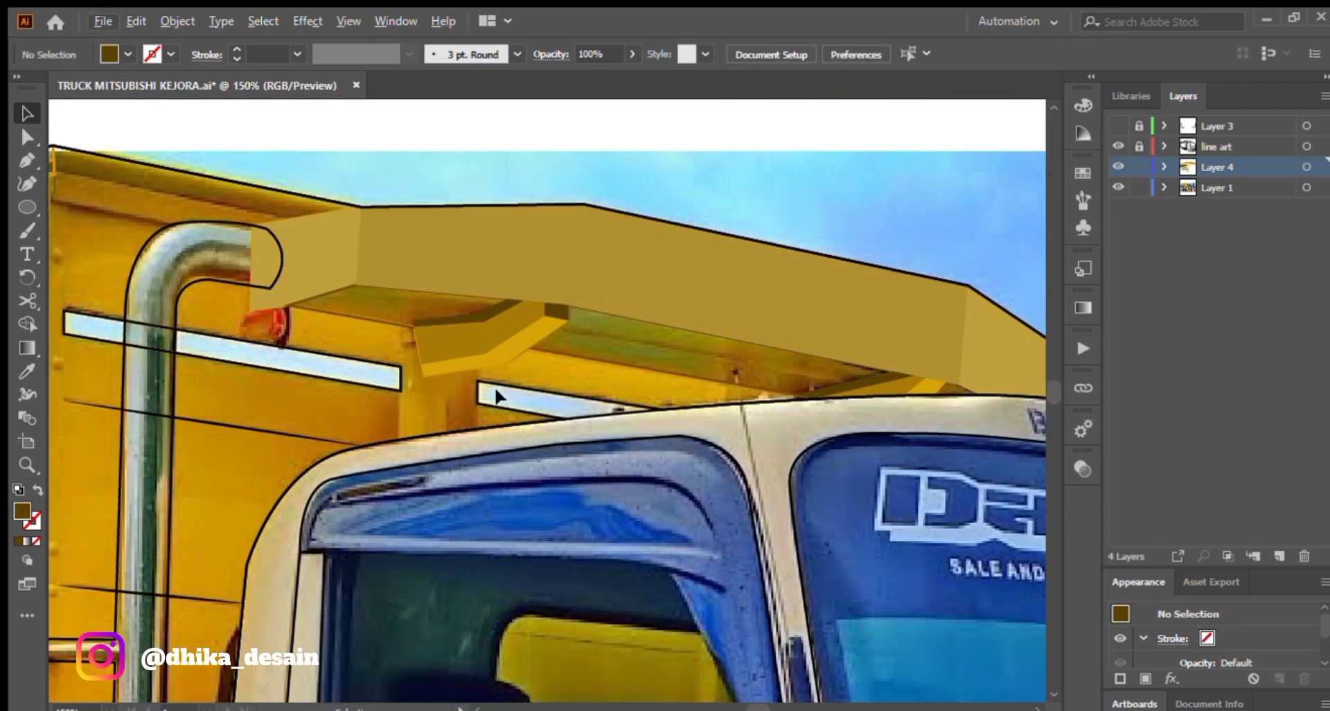
Fill the visor's underside with solid brown and darken the bracket shadow pieces further.
scroll(686, 357, down, 2)
click(530, 335)
key(shift+x)
click(609, 364)
scroll(615, 329, up, 2)
click(600, 344)
shift+click(658, 344)
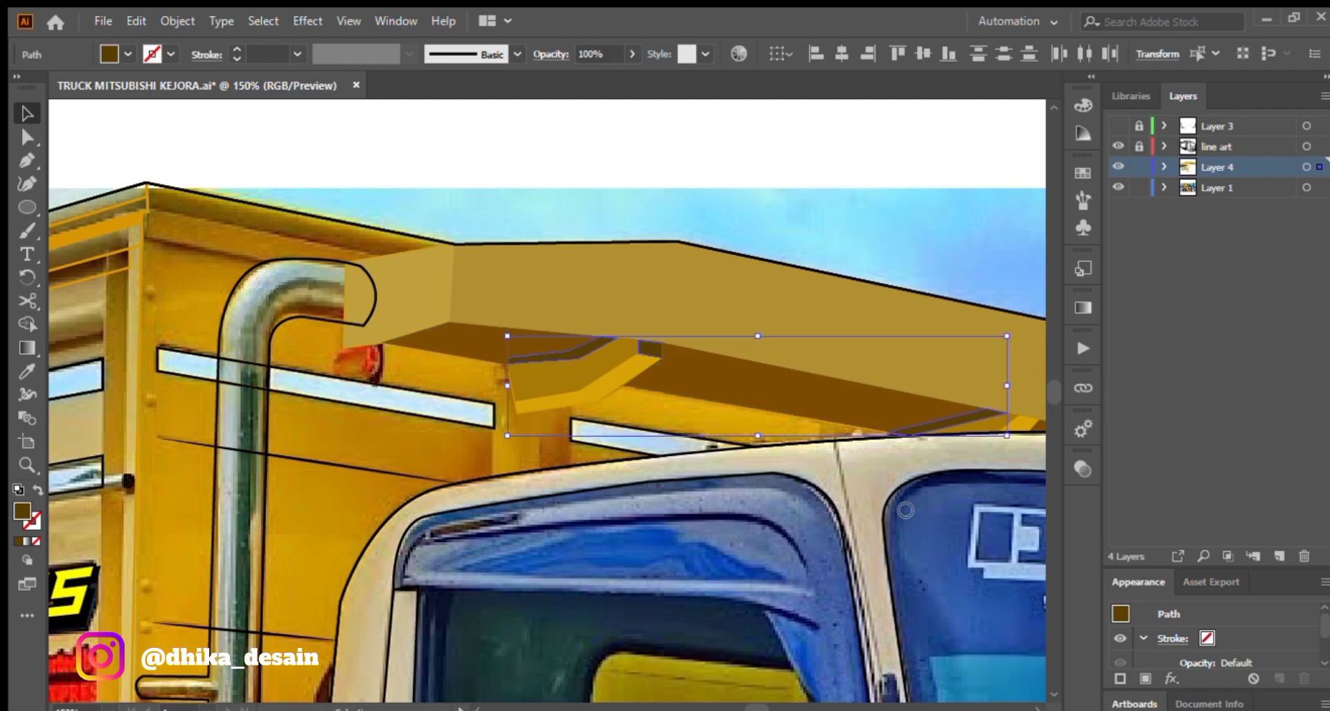
key(ctrl+shift+a)
Draw a dark brown band along the front wall's top edge from the body corner to the visor.
drag(217, 271, 493, 230)
scroll(499, 236, up, 1)
key(p)
drag(711, 206, 523, 240)
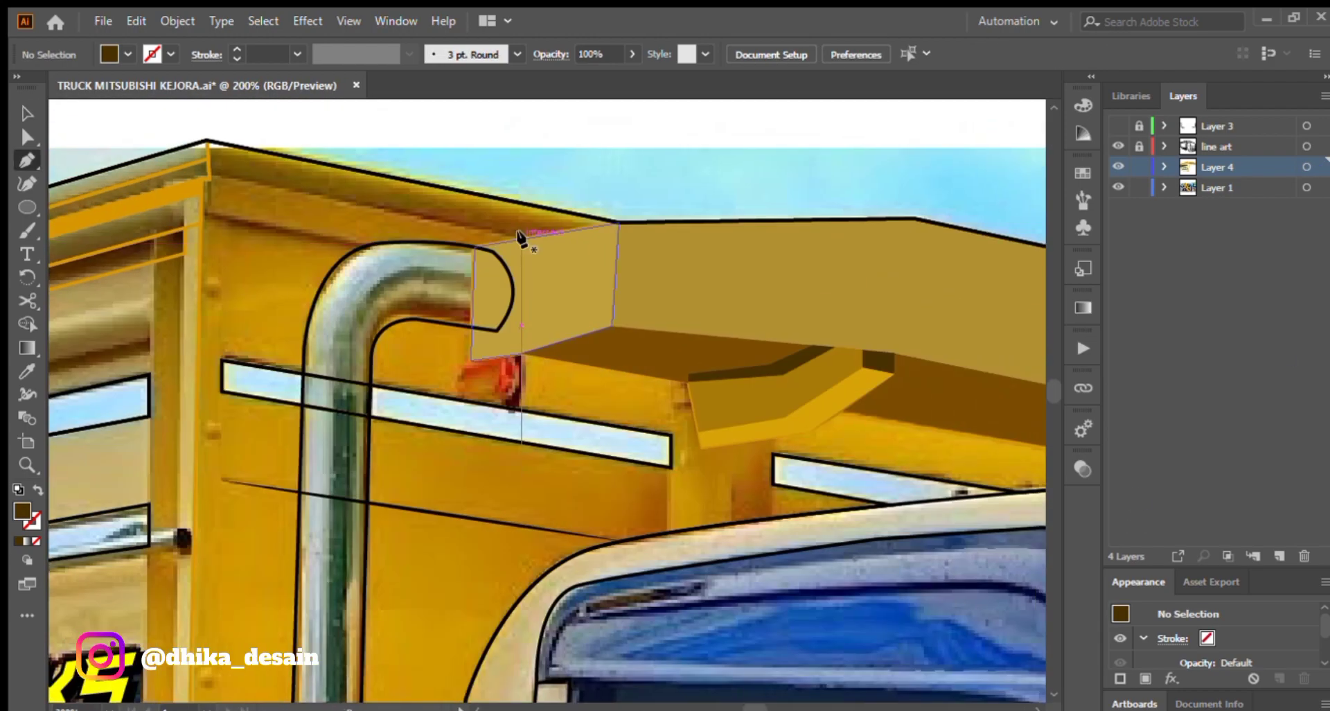
click(521, 239)
click(209, 179)
click(207, 140)
click(617, 222)
click(521, 239)
key(v)
key(ctrl+shift+a)
Adopt the 1 pt black stroke without fill from the line art, lock that layer and make Layer 4 active.
drag(107, 166, 385, 220)
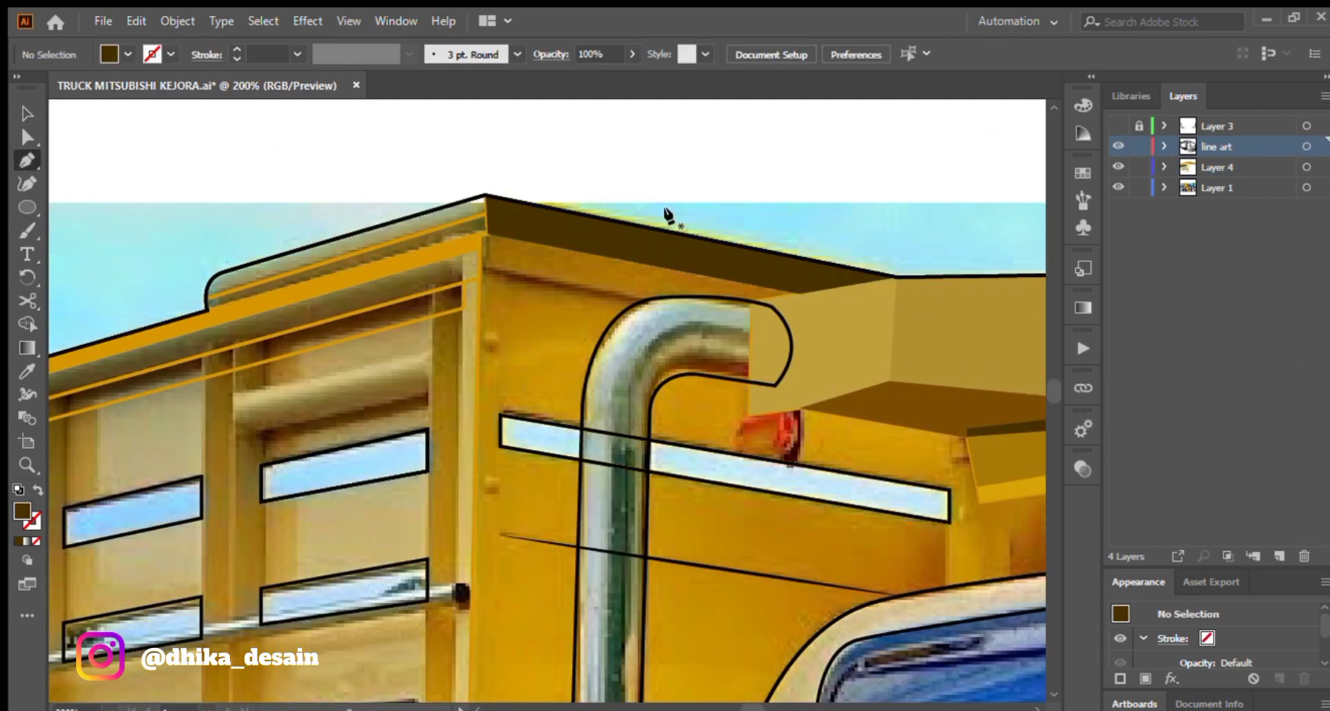
click(646, 300)
key(v)
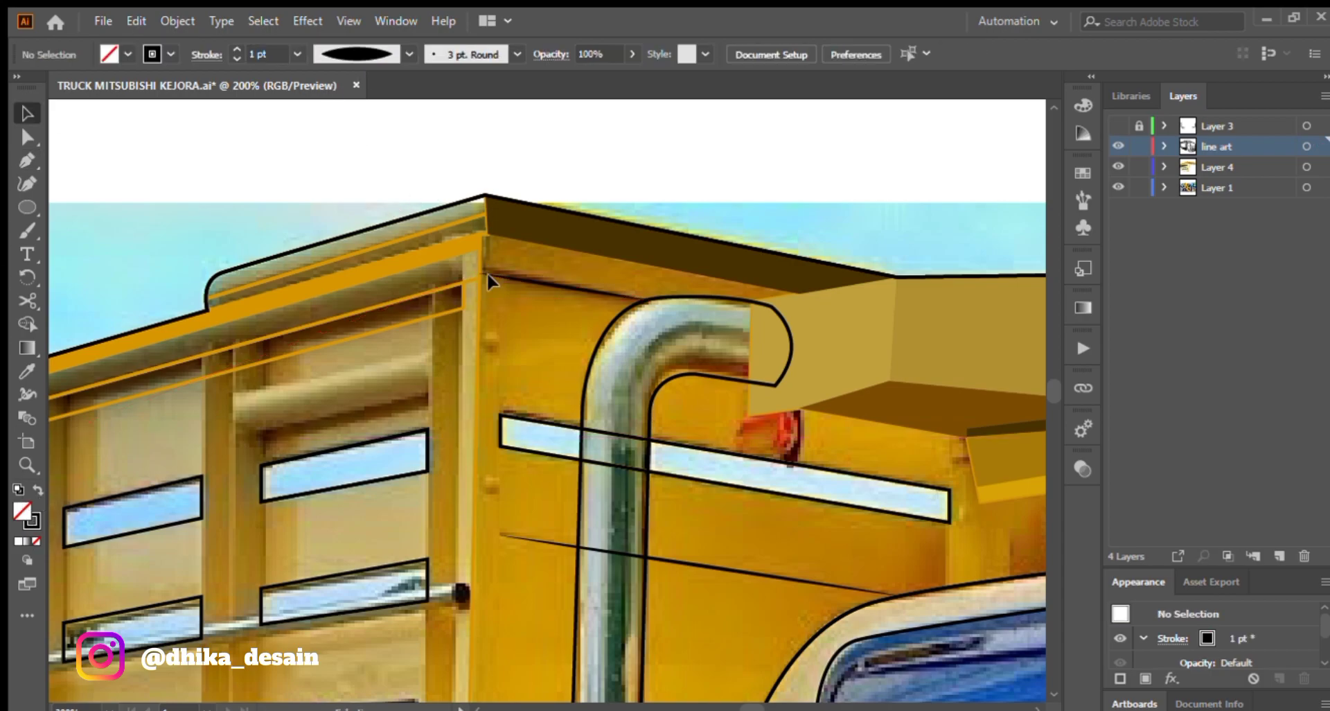
click(1138, 146)
click(1218, 167)
Draw the outline of the narrow strip beneath the dark top band of the front wall, reaching the exhaust pipe.
click(646, 300)
click(481, 274)
click(481, 235)
click(488, 232)
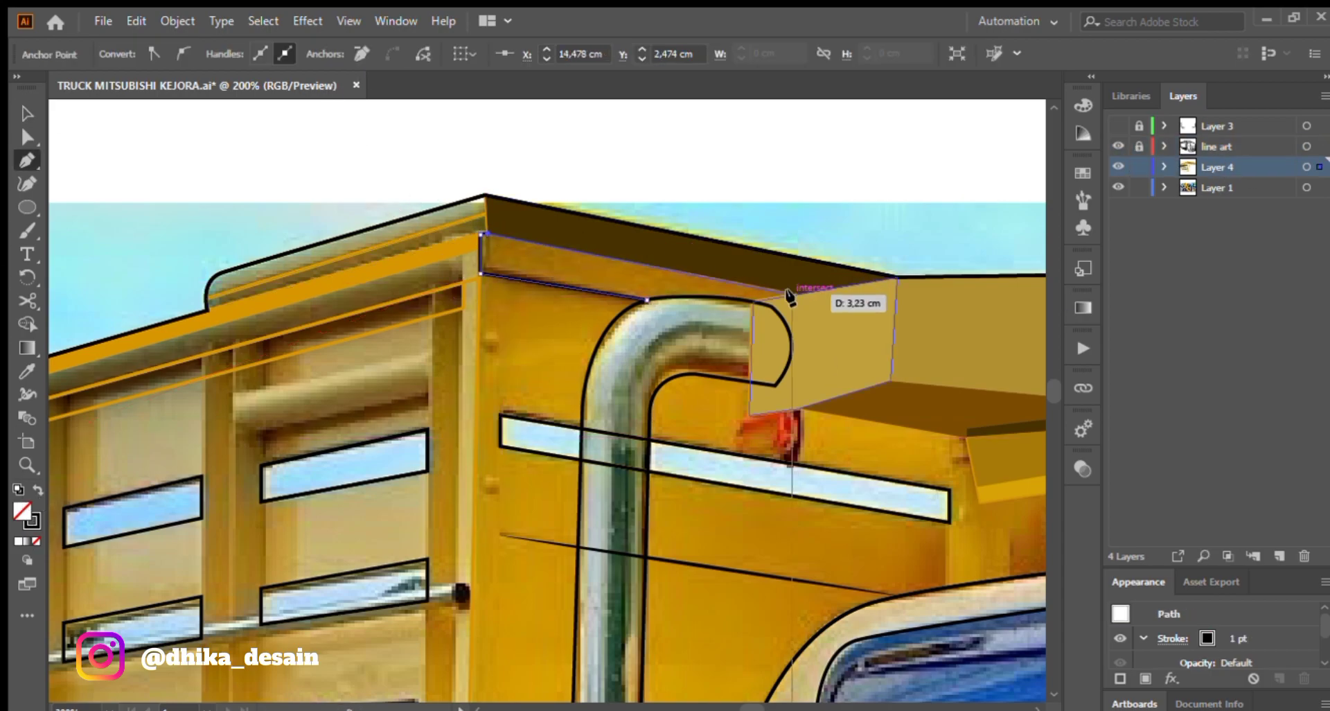
key(v)
click(510, 316)
Draw the closed outline of the long ledge along the lower edge of the cargo body's side.
scroll(509, 316, down, 2)
scroll(607, 438, down, 4)
scroll(607, 438, up, 1)
key(p)
click(639, 424)
drag(638, 424, 973, 576)
click(177, 419)
scroll(152, 426, up, 3)
mouse_move(146, 433)
mouse_down()
mouse_move(333, 432)
mouse_move(330, 418)
mouse_up()
drag(622, 504, 139, 325)
scroll(138, 326, down, 2)
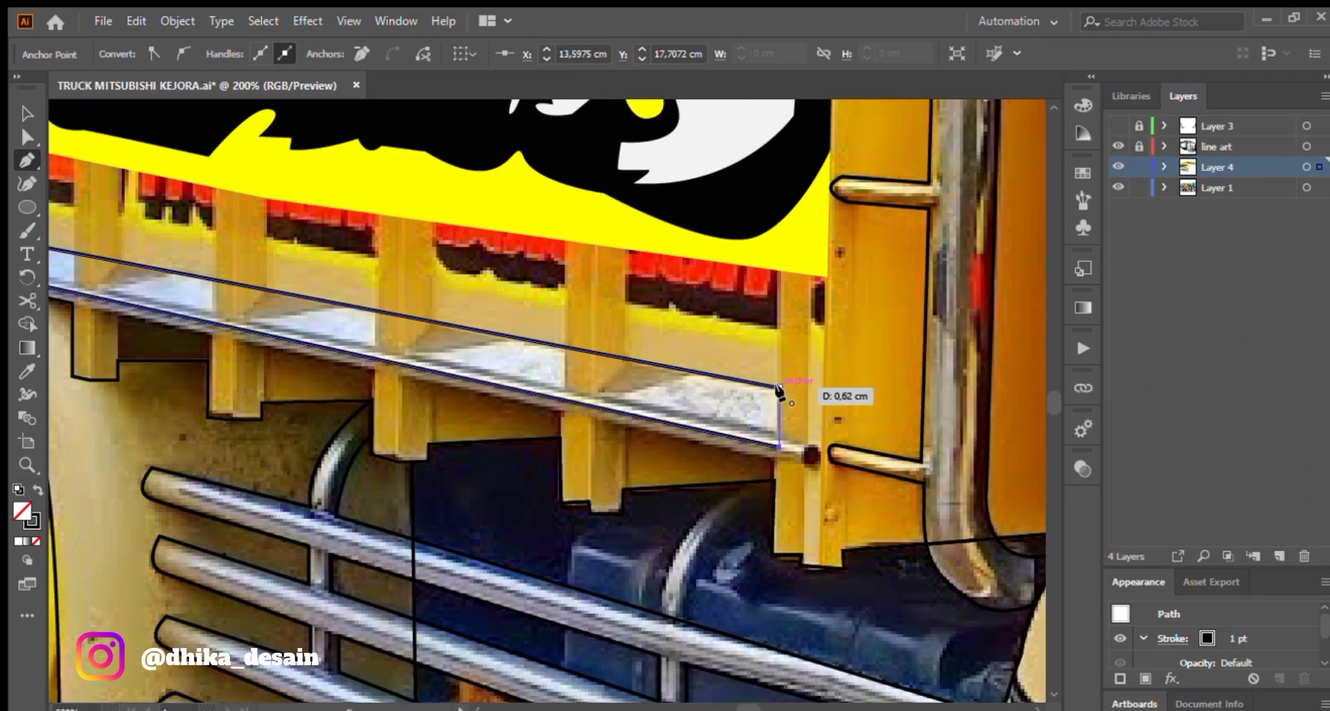
click(779, 388)
Draw the narrow outline of the front corner post from the roof edge down to the body's lower edge.
scroll(613, 381, up, 1)
scroll(585, 350, down, 2)
click(745, 493)
drag(742, 164, 724, 658)
click(752, 257)
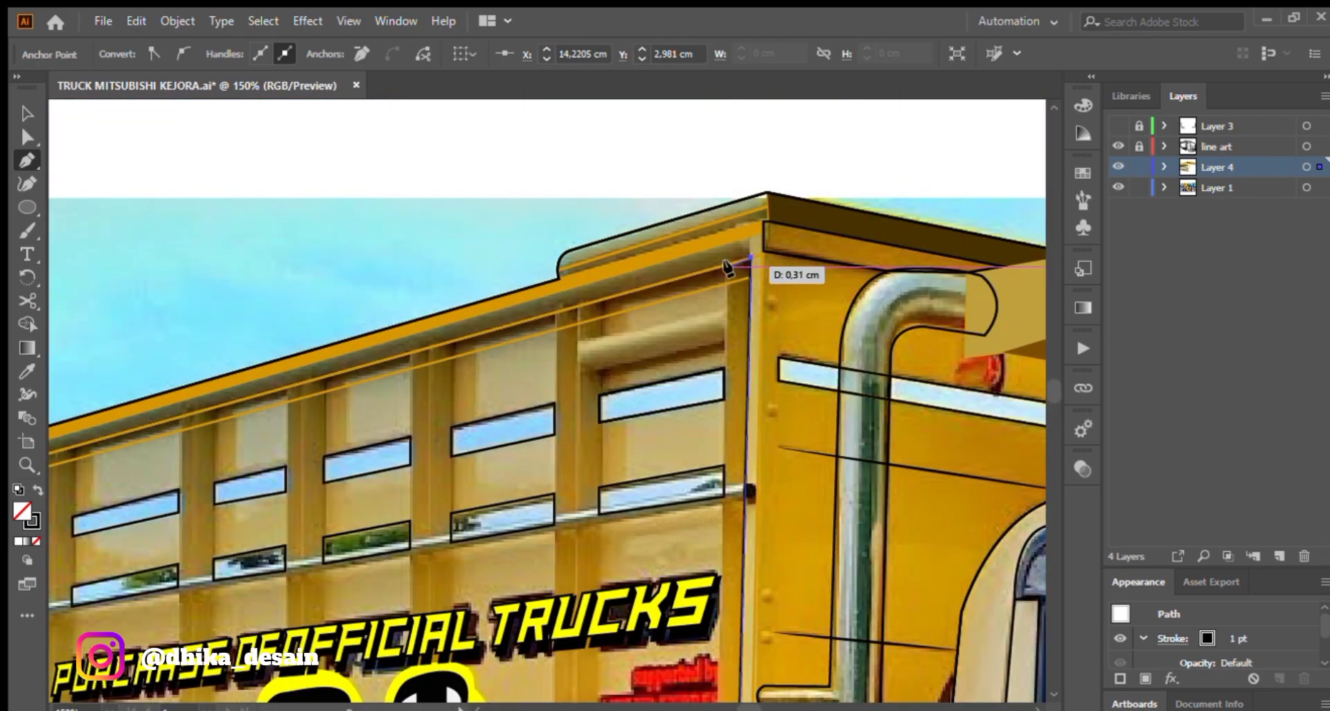
scroll(724, 263, up, 1)
scroll(737, 553, down, 5)
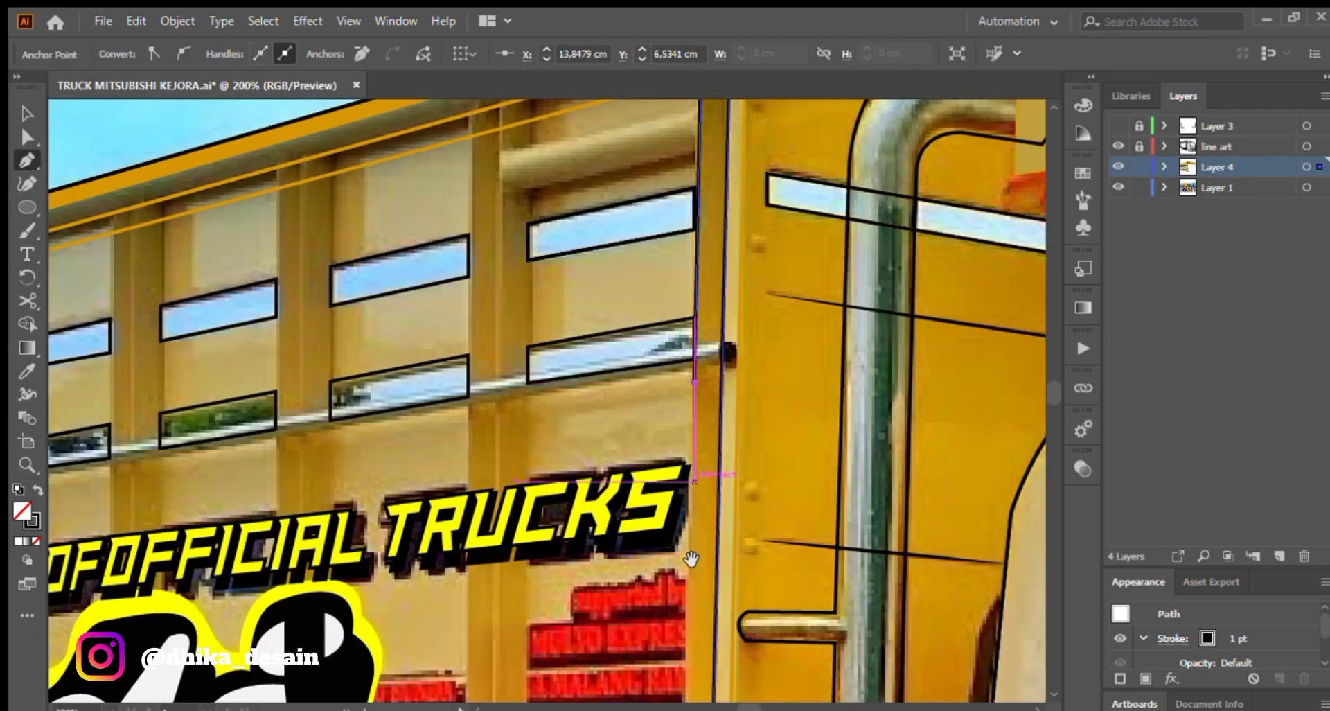
click(669, 645)
drag(409, 447, 554, 407)
ctrl+click(631, 478)
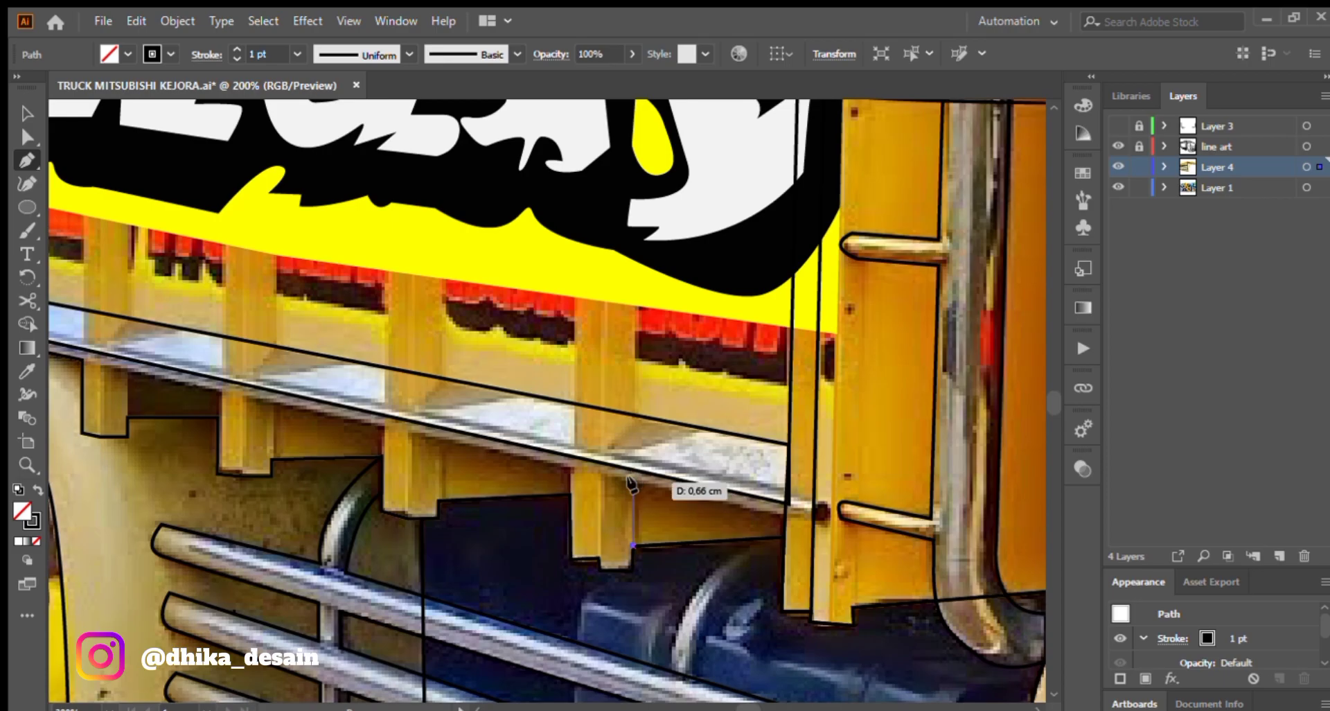
Draw the side face of the next post with a slanted foot on the ledge and align its lower corner to the ledge line.
click(605, 456)
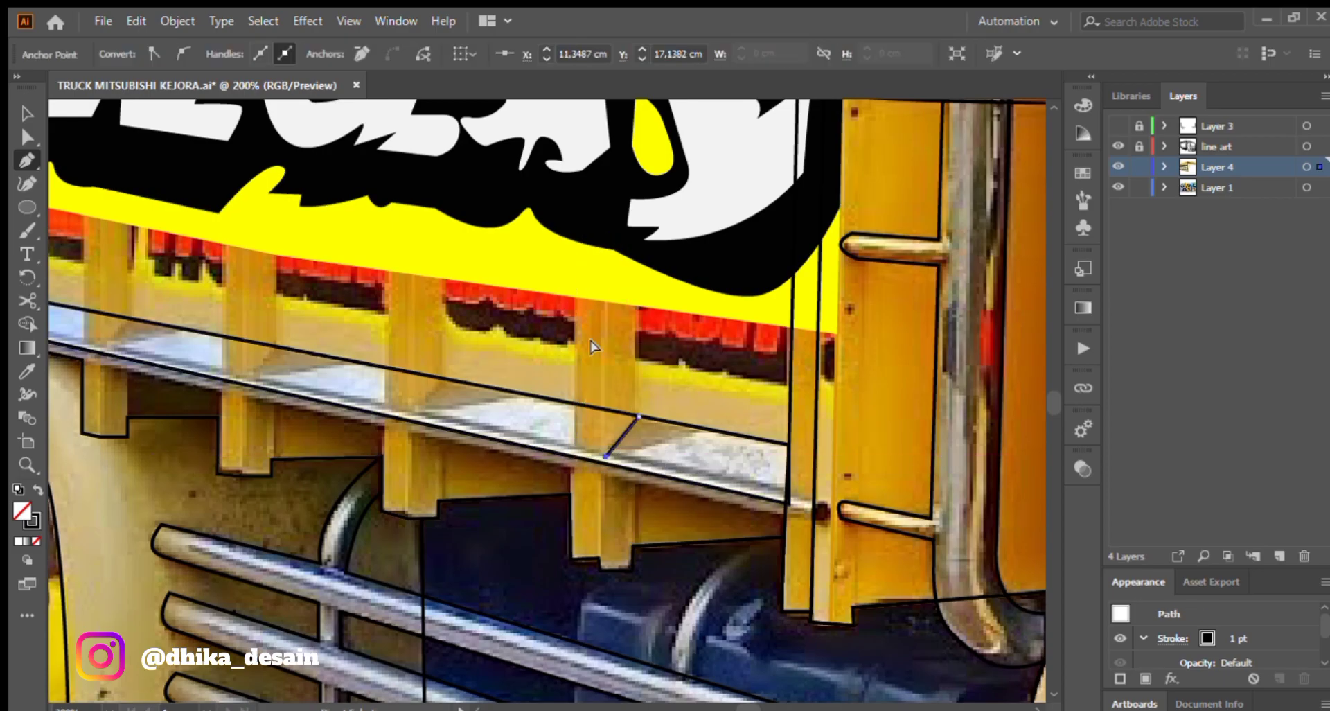
scroll(609, 472, up, 2)
click(583, 436)
scroll(583, 437, down, 3)
drag(582, 153, 624, 499)
scroll(627, 364, up, 3)
click(643, 454)
click(704, 436)
scroll(700, 443, down, 2)
drag(686, 600, 705, 465)
scroll(707, 624, down, 10)
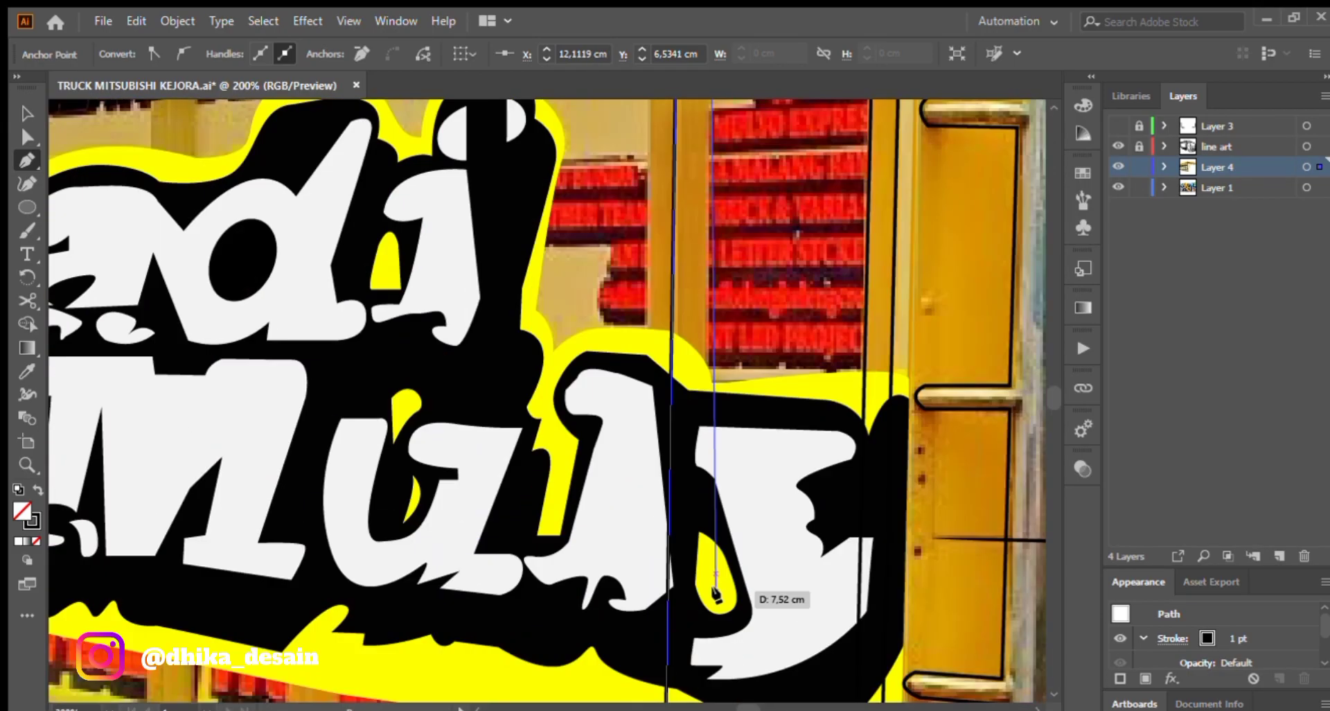
scroll(721, 490, up, 2)
ctrl+click(728, 483)
drag(721, 489, 732, 491)
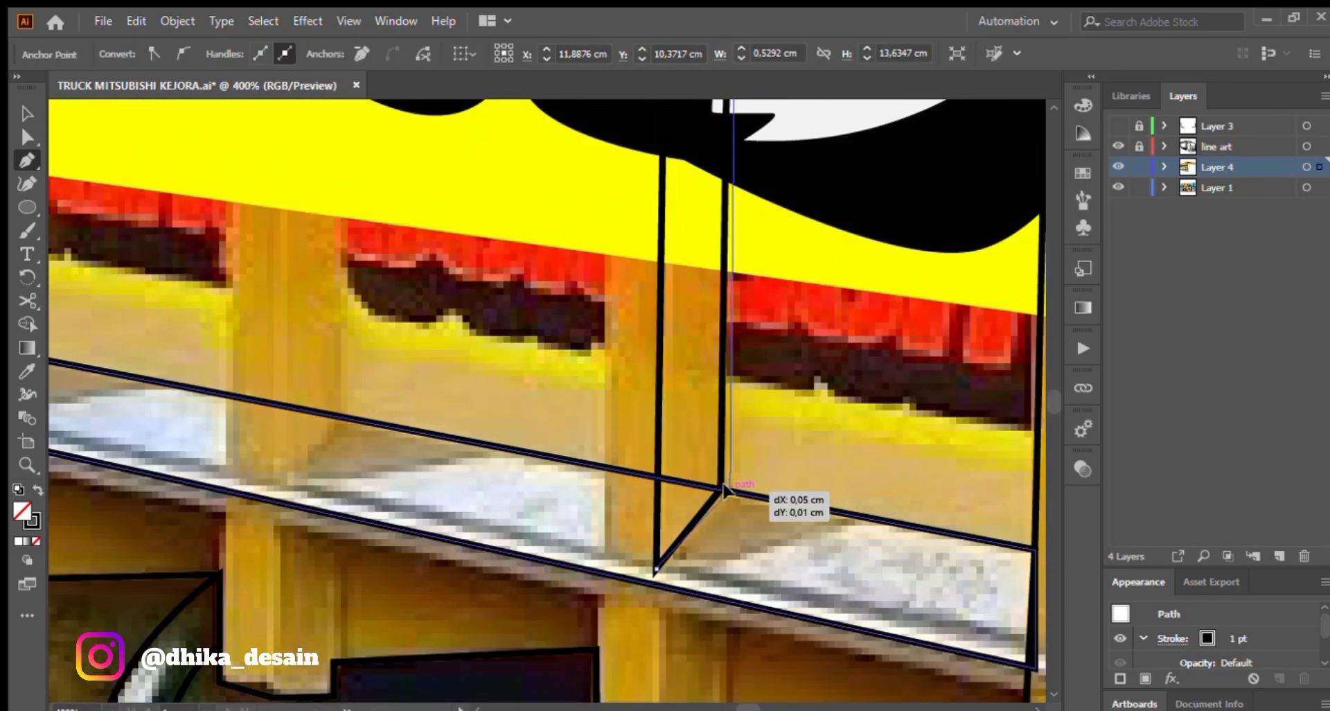
Draw the adjoining narrow front face of that post from the roof edge down to its foot on the ledge.
scroll(712, 367, down, 4)
scroll(684, 393, up, 3)
click(727, 458)
scroll(743, 485, up, 6)
scroll(797, 489, down, 2)
scroll(797, 416, up, 3)
click(792, 341)
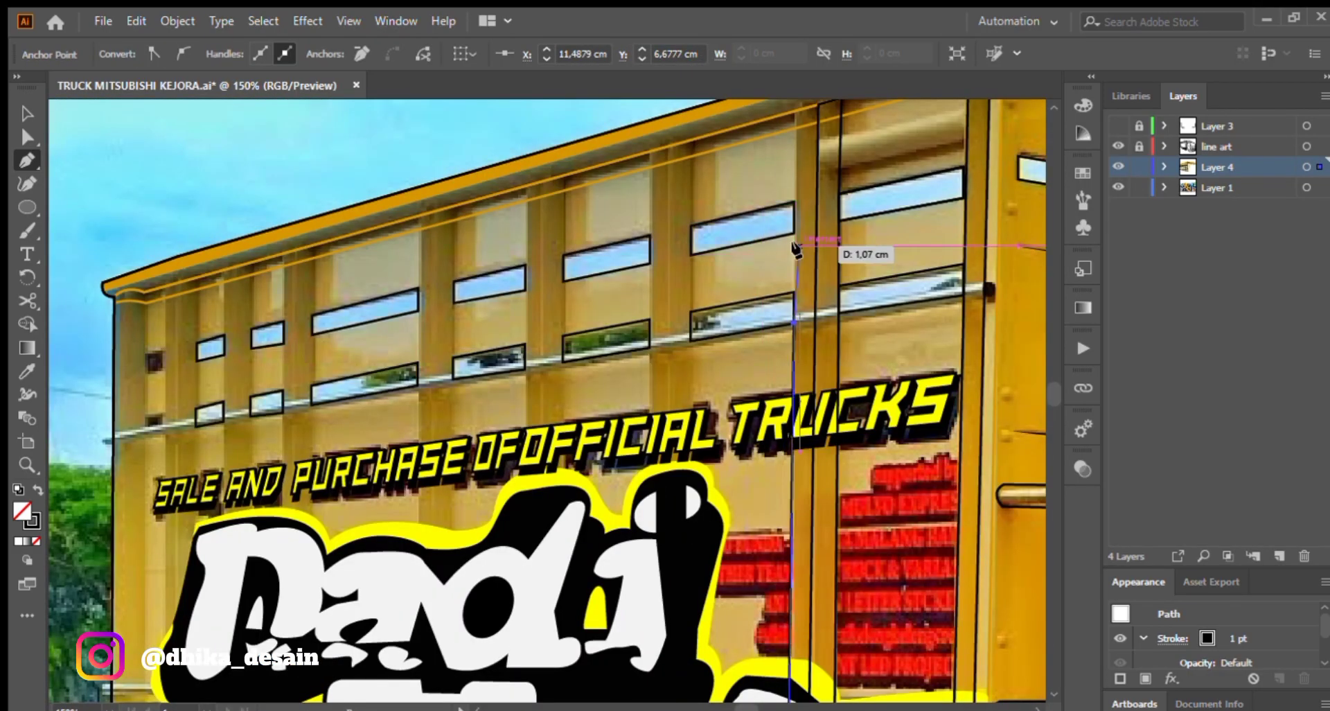
click(793, 249)
scroll(794, 239, up, 1)
scroll(762, 346, down, 8)
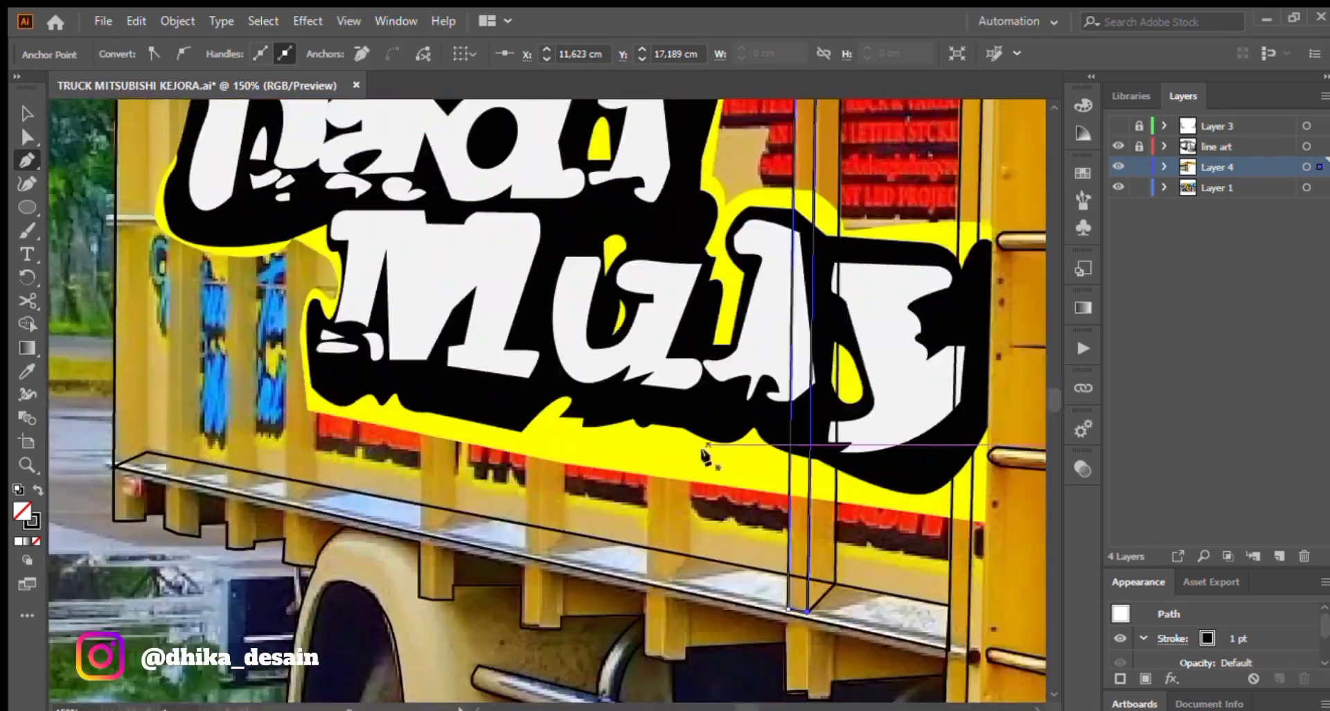
Draw the side face of the second post from the front, with a slanted foot on the ledge and its top at the roof edge.
scroll(696, 557, up, 2)
click(693, 554)
click(667, 578)
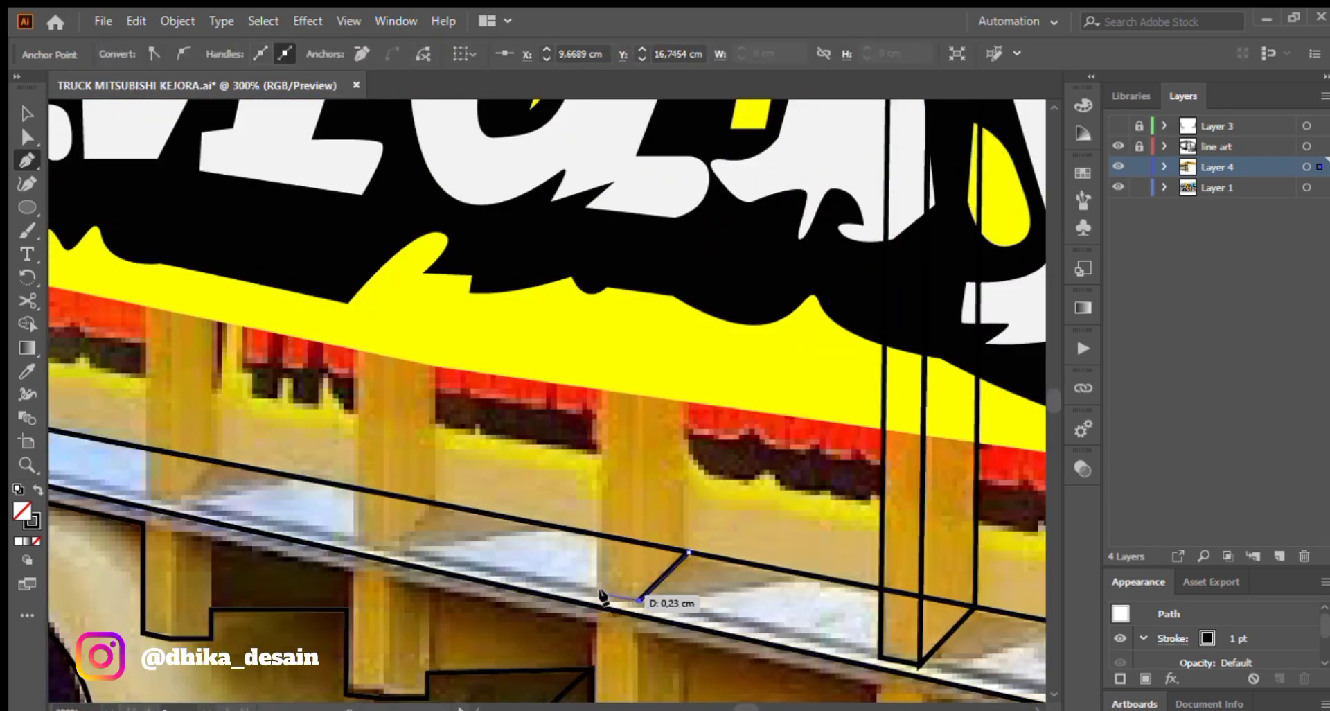
scroll(605, 391, up, 5)
scroll(769, 243, down, 1)
scroll(751, 256, up, 8)
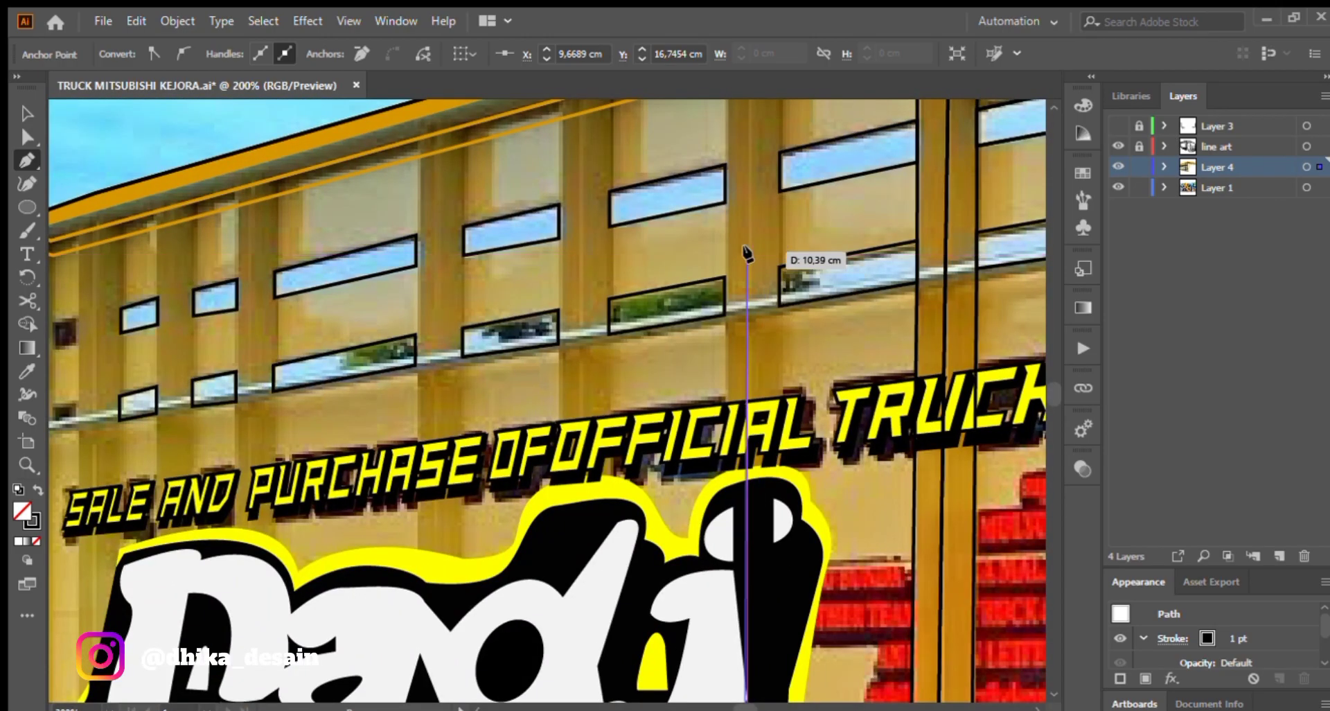
scroll(745, 279, up, 1)
click(747, 280)
click(795, 270)
scroll(821, 277, down, 1)
scroll(802, 409, down, 10)
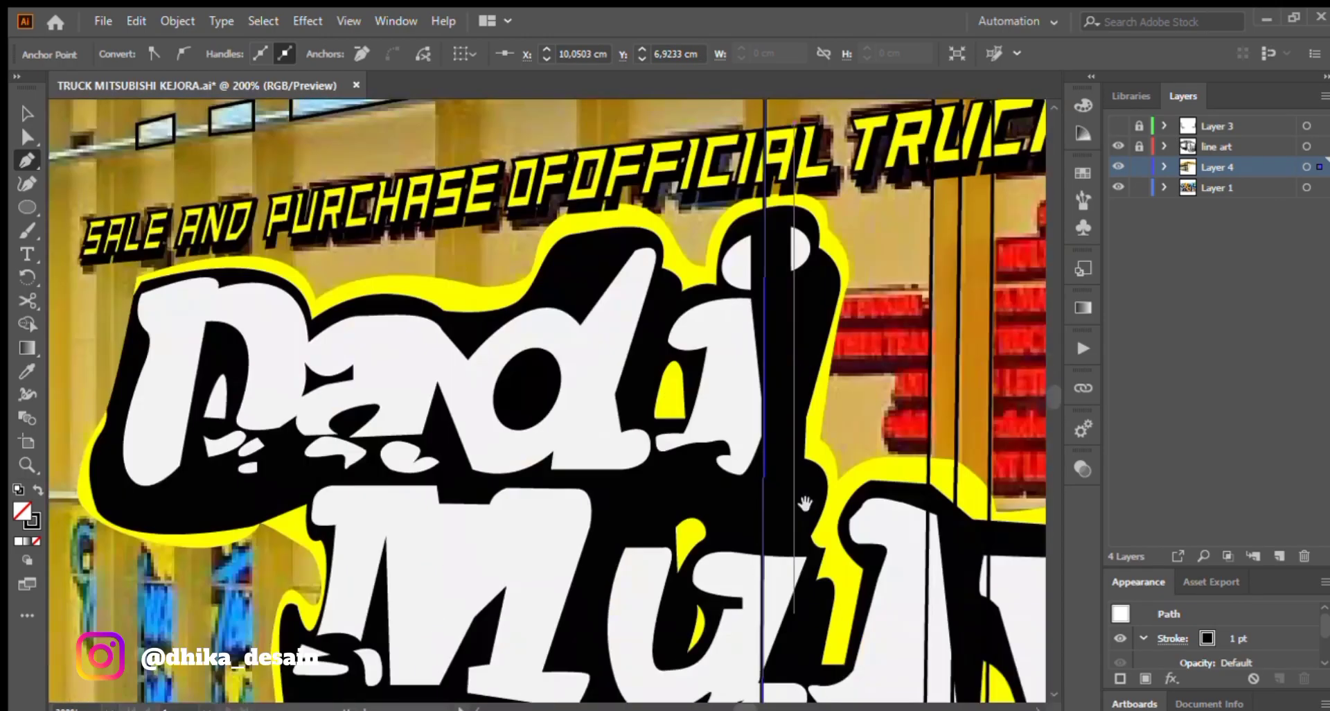
click(801, 589)
Draw the adjoining narrow front face of the second post from the ledge up to the roof edge and close it.
click(755, 621)
scroll(769, 520, up, 10)
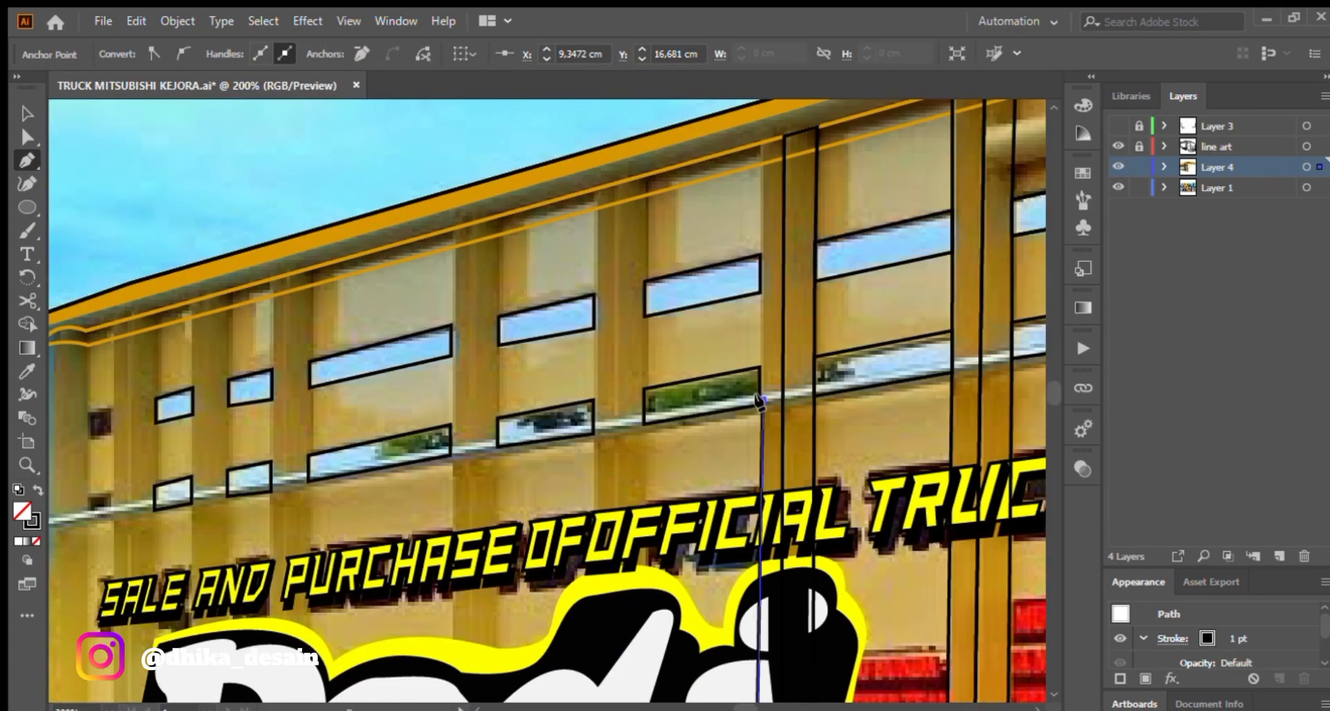
scroll(754, 143, up, 2)
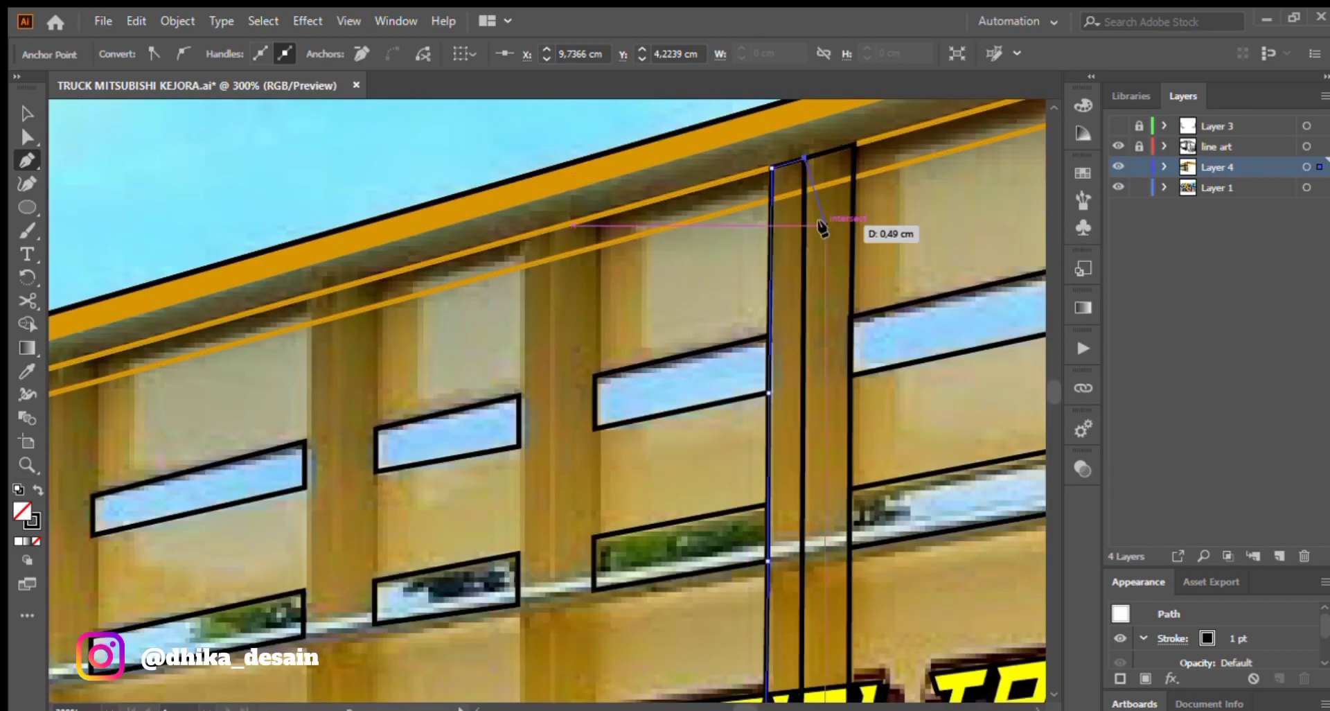
scroll(812, 179, down, 11)
click(825, 632)
scroll(776, 520, up, 6)
scroll(675, 443, down, 6)
scroll(676, 443, left, 1)
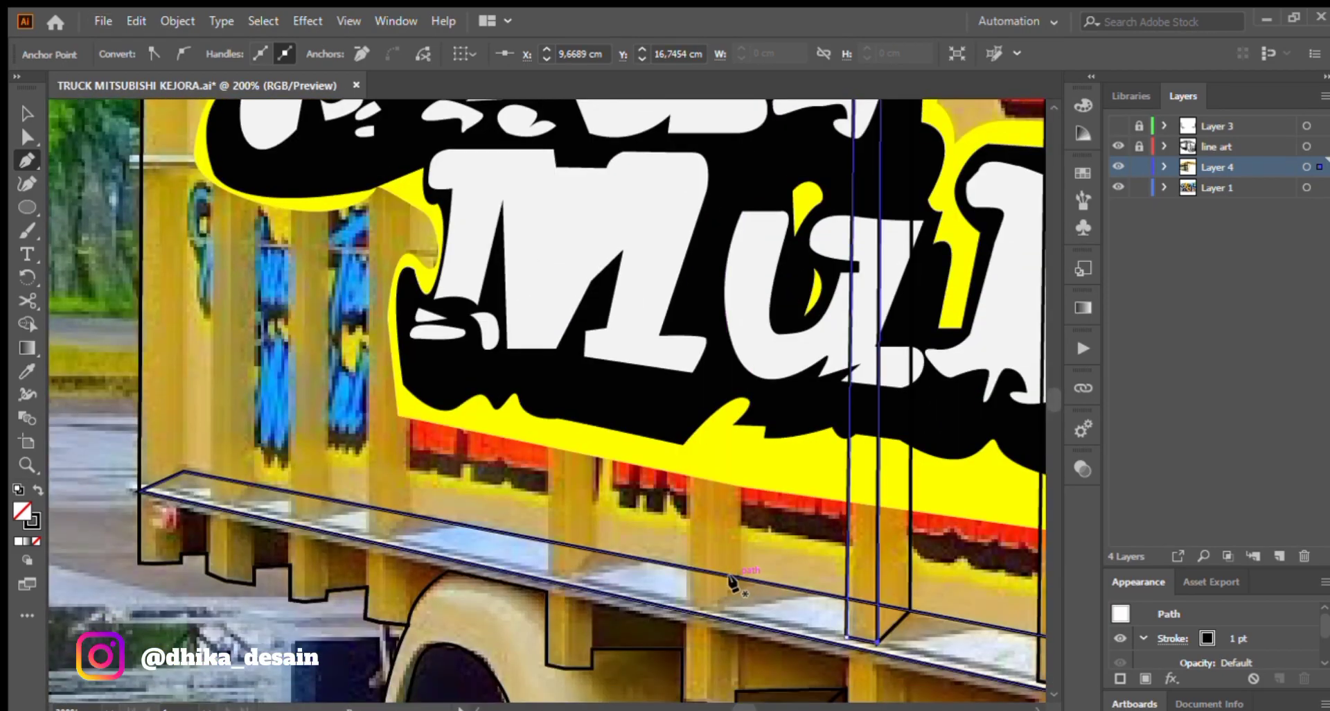
Draw the side face of the third post between the ledge and the roof edge, following the window openings beside it.
scroll(728, 609, down, 2)
scroll(610, 450, up, 10)
scroll(634, 277, down, 5)
scroll(717, 204, up, 8)
scroll(714, 208, up, 2)
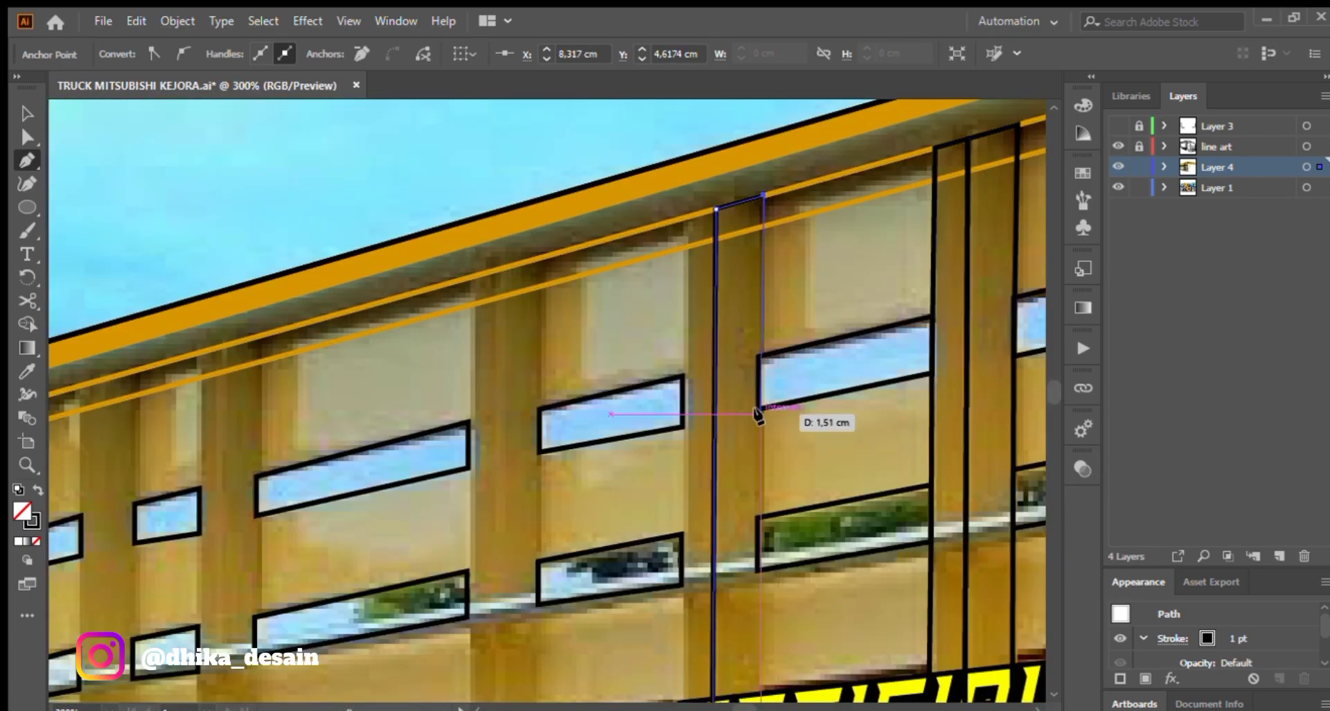
scroll(762, 555, down, 8)
click(784, 590)
scroll(722, 594, up, 8)
scroll(725, 658, down, 5)
Draw the narrow front face of the third post, joining its side face from the ledge to the roof edge.
click(799, 584)
click(739, 579)
scroll(739, 485, down, 1)
scroll(749, 336, up, 8)
scroll(784, 178, down, 3)
scroll(776, 177, up, 6)
click(770, 342)
scroll(790, 174, up, 3)
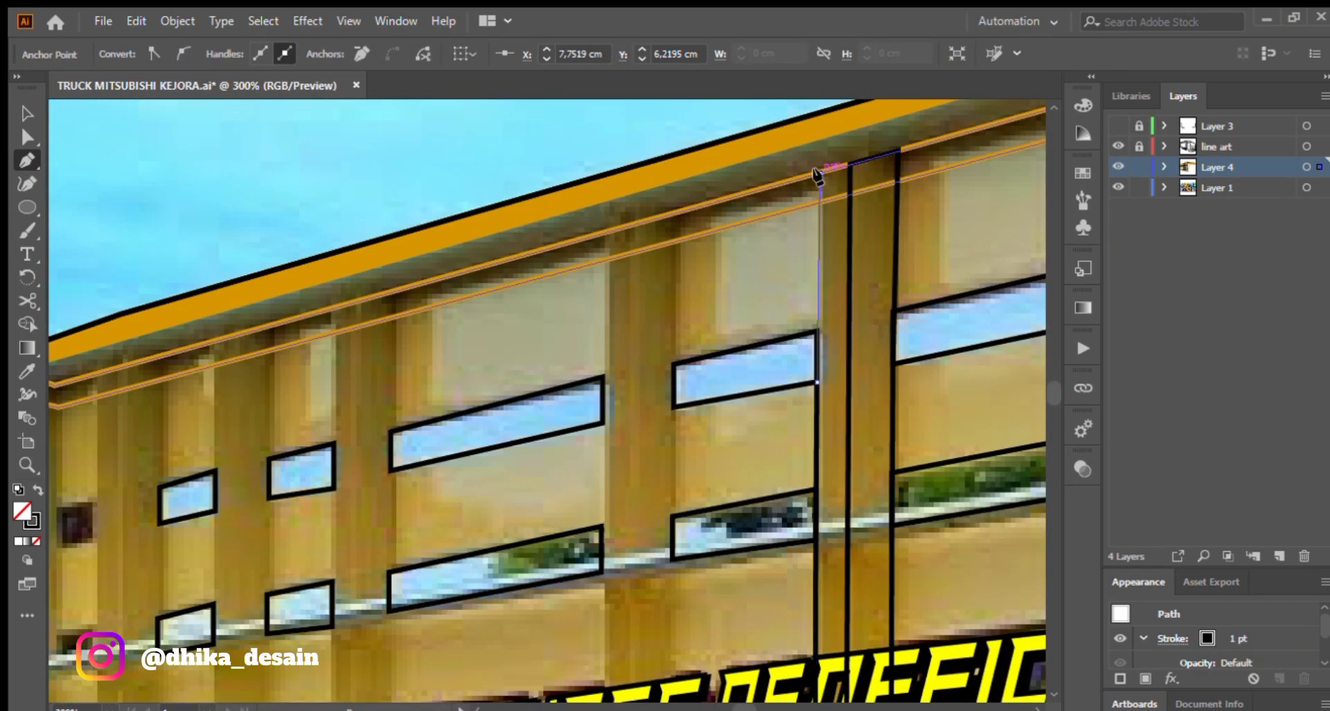
click(817, 174)
scroll(880, 457, down, 9)
click(864, 559)
Draw the side face of the fourth post with a slanted foot on the ledge and its top at the roof edge.
scroll(772, 520, up, 3)
click(768, 518)
click(680, 597)
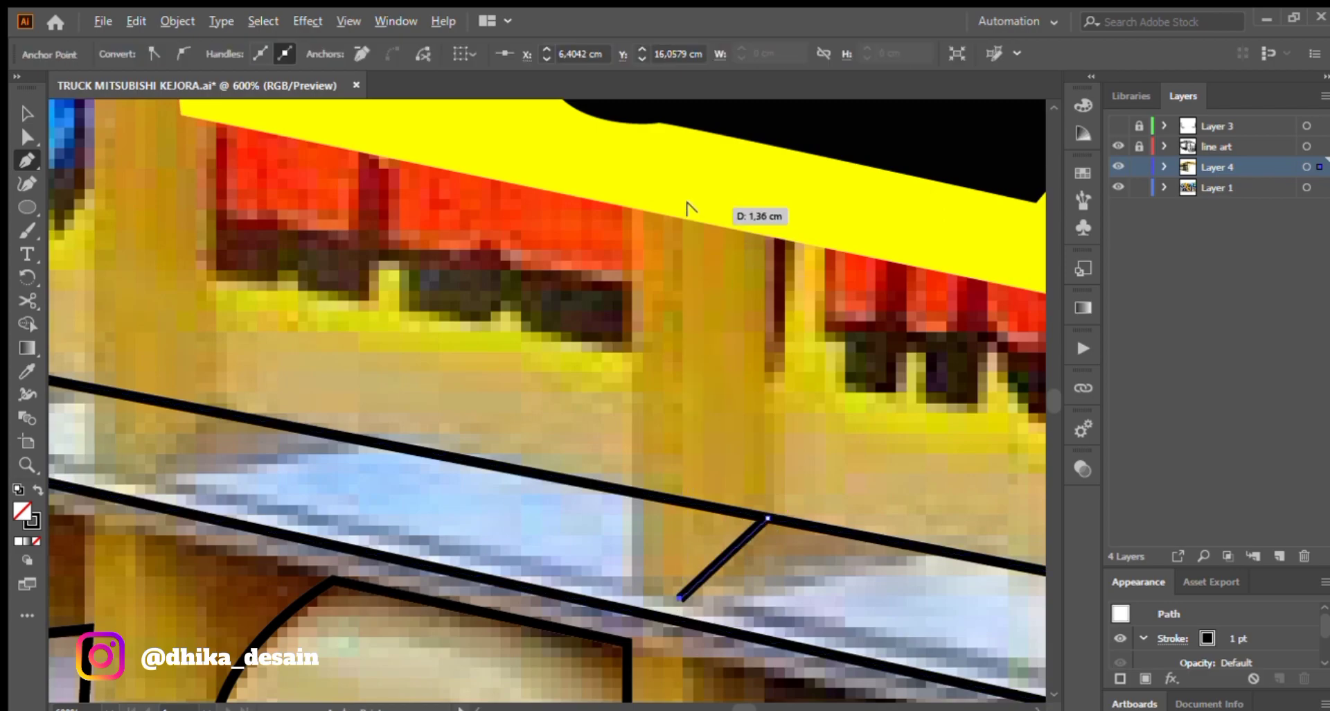
scroll(691, 208, down, 2)
scroll(721, 283, down, 2)
scroll(724, 284, down, 6)
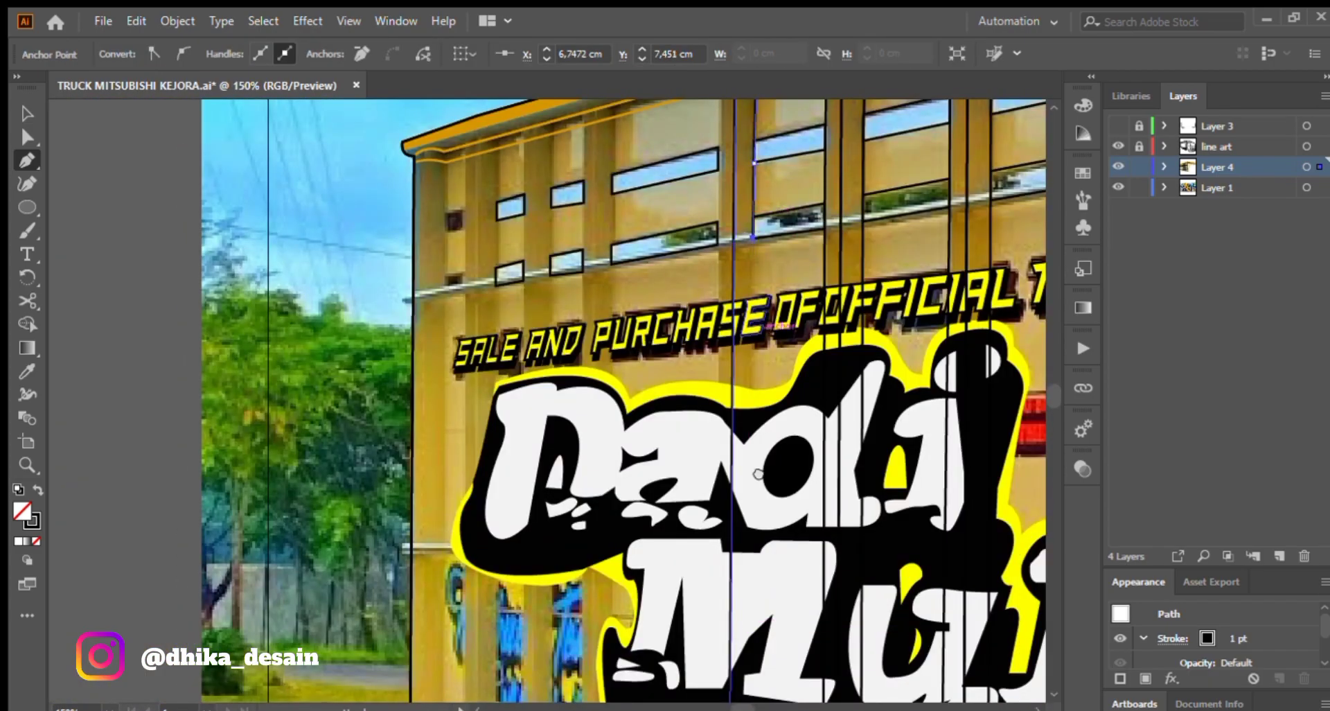
scroll(749, 610, up, 2)
click(746, 614)
Draw the narrow front face of the fourth post beside its side face, from the ledge to the roof edge.
click(723, 608)
scroll(743, 415, down, 1)
scroll(728, 332, up, 6)
scroll(721, 291, up, 1)
click(759, 244)
click(791, 247)
scroll(831, 263, down, 6)
scroll(797, 558, up, 5)
scroll(762, 558, down, 5)
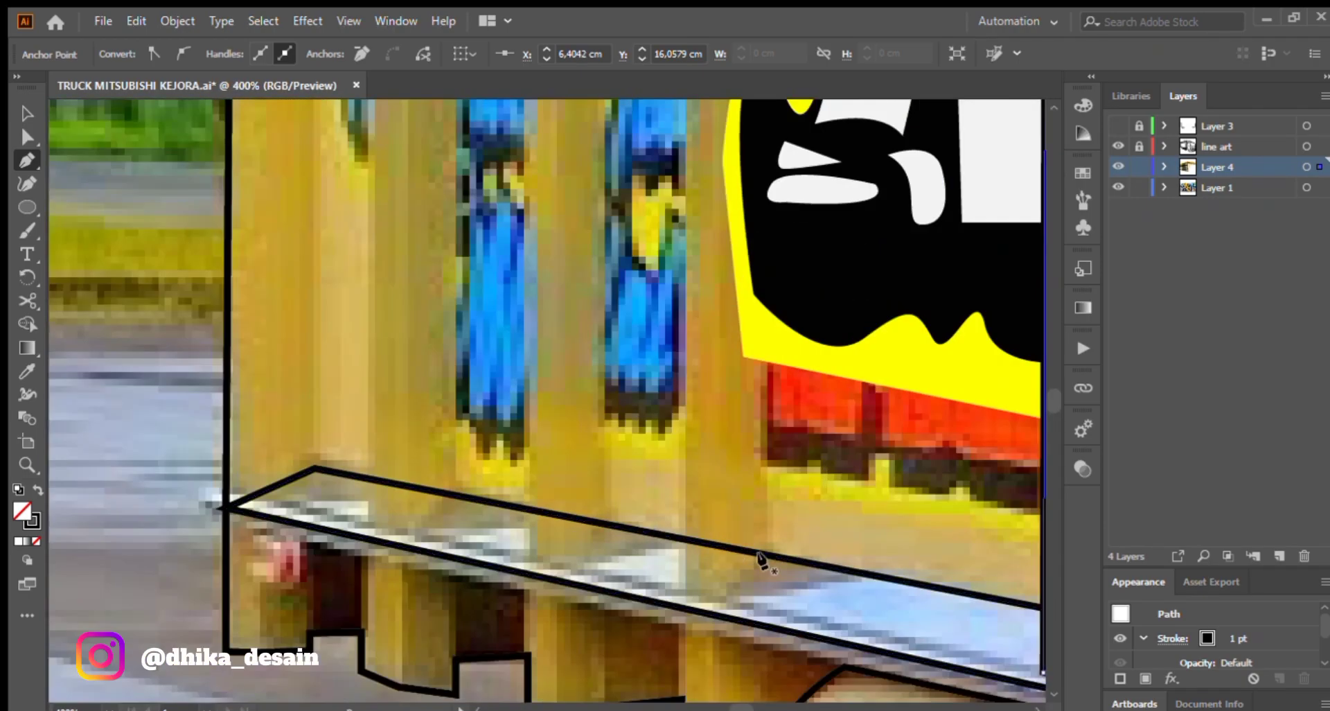
Draw the closed side face of the fifth post from its foot on the ledge up to the roof edge.
scroll(713, 249, up, 4)
scroll(685, 245, up, 2)
click(686, 279)
click(739, 269)
scroll(735, 401, down, 4)
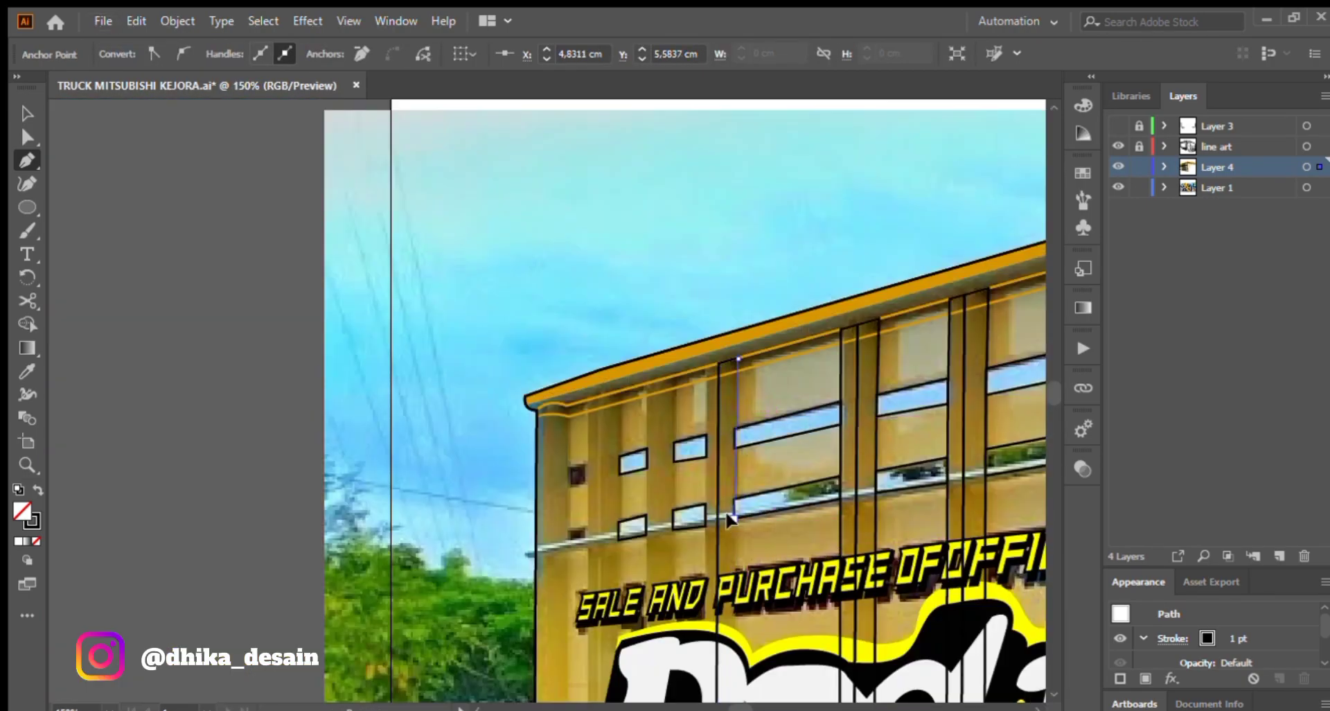
scroll(734, 527, down, 4)
scroll(724, 596, up, 1)
click(691, 612)
Draw the closed side face of the sixth post, following the small window openings beside it, and deselect it.
scroll(666, 617, up, 2)
scroll(672, 527, up, 10)
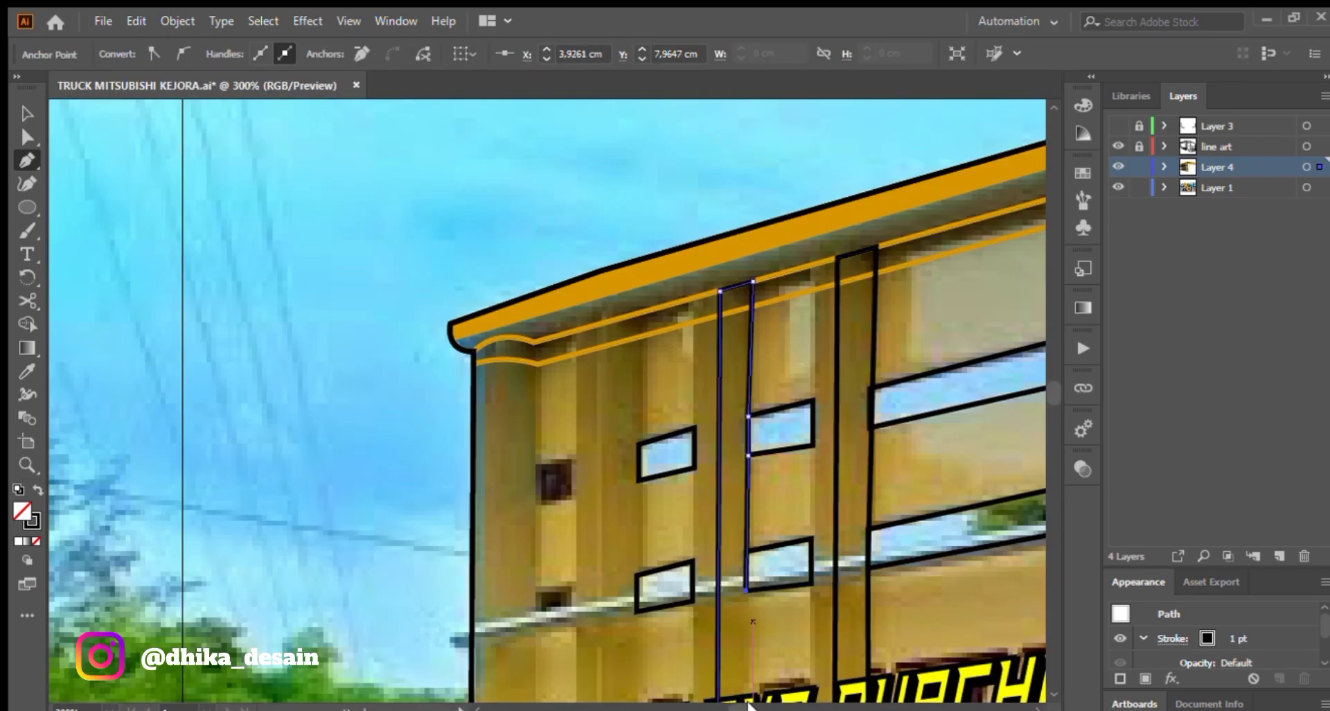
drag(761, 685, 683, 401)
click(622, 650)
ctrl+click(578, 669)
Draw the narrow front face of the sixth post from the ledge to the roof edge and back to its foot.
click(571, 674)
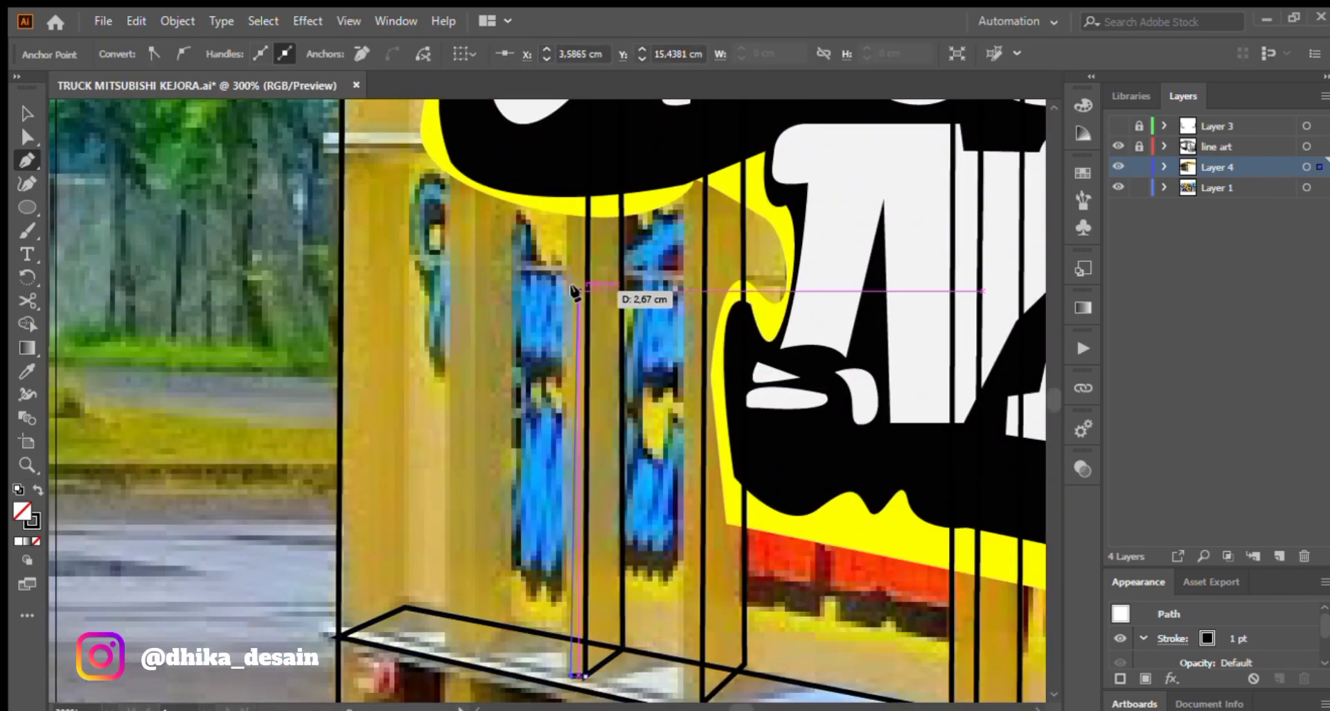
scroll(584, 312, up, 10)
click(551, 139)
click(577, 142)
scroll(615, 356, down, 11)
click(608, 546)
Draw the side face of the rearmost post with a slanted foot on the ledge and its top at the roof edge.
click(491, 523)
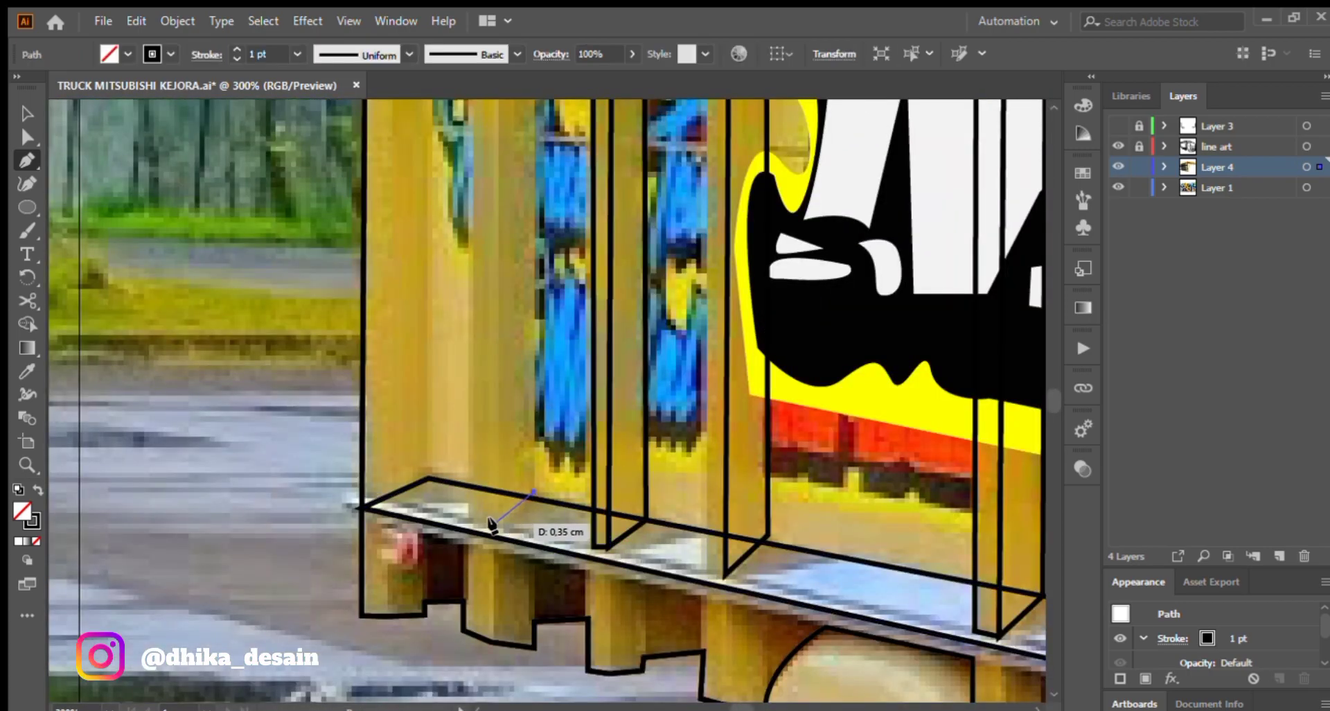
scroll(490, 523, up, 10)
drag(523, 485, 572, 501)
click(594, 292)
drag(593, 292, 605, 215)
click(595, 346)
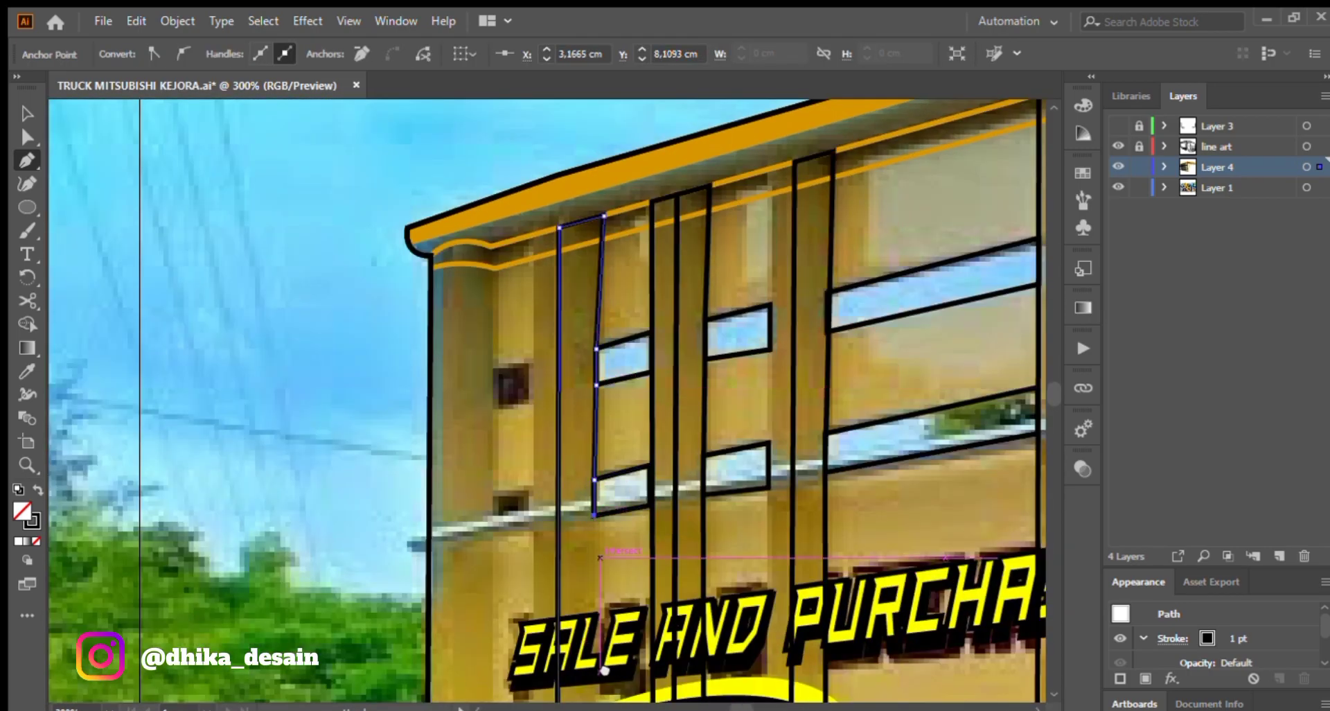
drag(605, 622, 635, 104)
click(627, 613)
Add the missing narrow front face of the fifth post between the ledge and the roof edge.
click(587, 610)
click(798, 646)
drag(811, 139, 784, 624)
drag(784, 276, 784, 479)
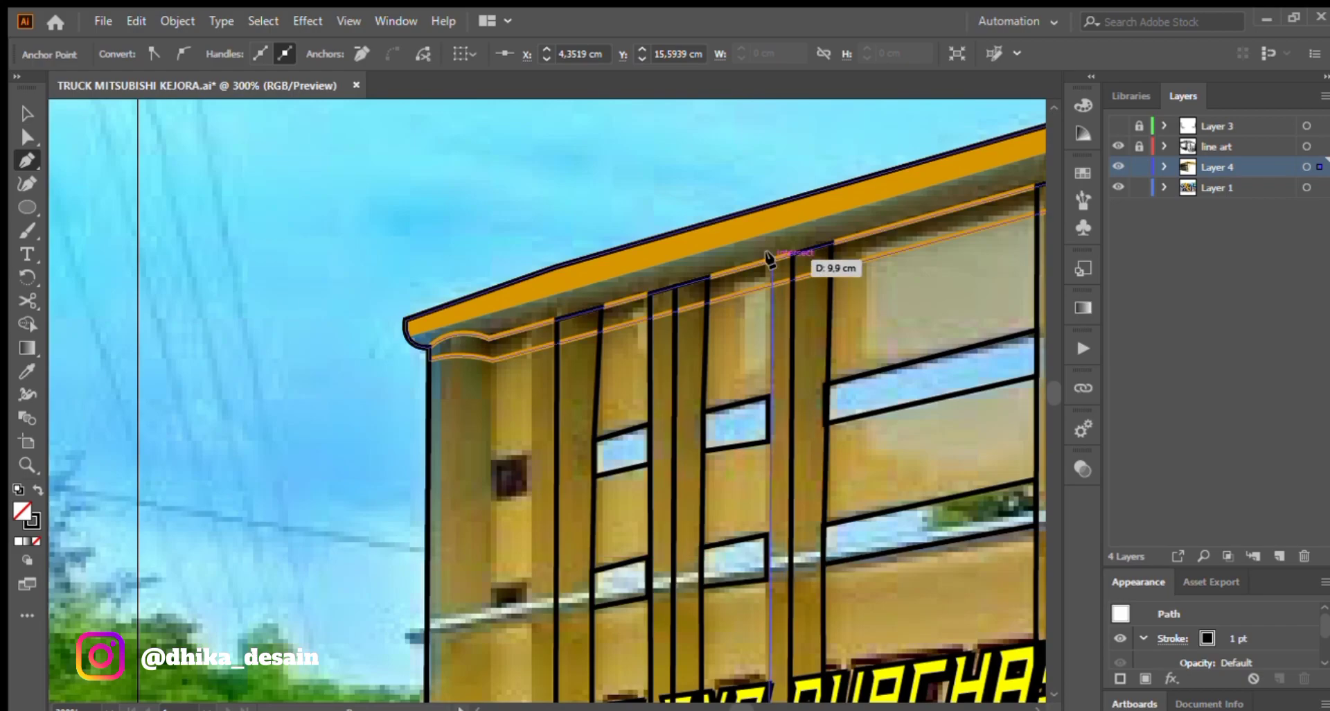
click(766, 258)
click(793, 251)
drag(835, 623, 816, 104)
click(765, 534)
Draw the narrow front face of the rearmost post from the ledge to the roof edge and close the outline.
click(536, 482)
click(507, 478)
drag(527, 174, 555, 683)
drag(548, 160, 579, 676)
click(595, 200)
drag(589, 623, 603, 104)
drag(603, 624, 617, 104)
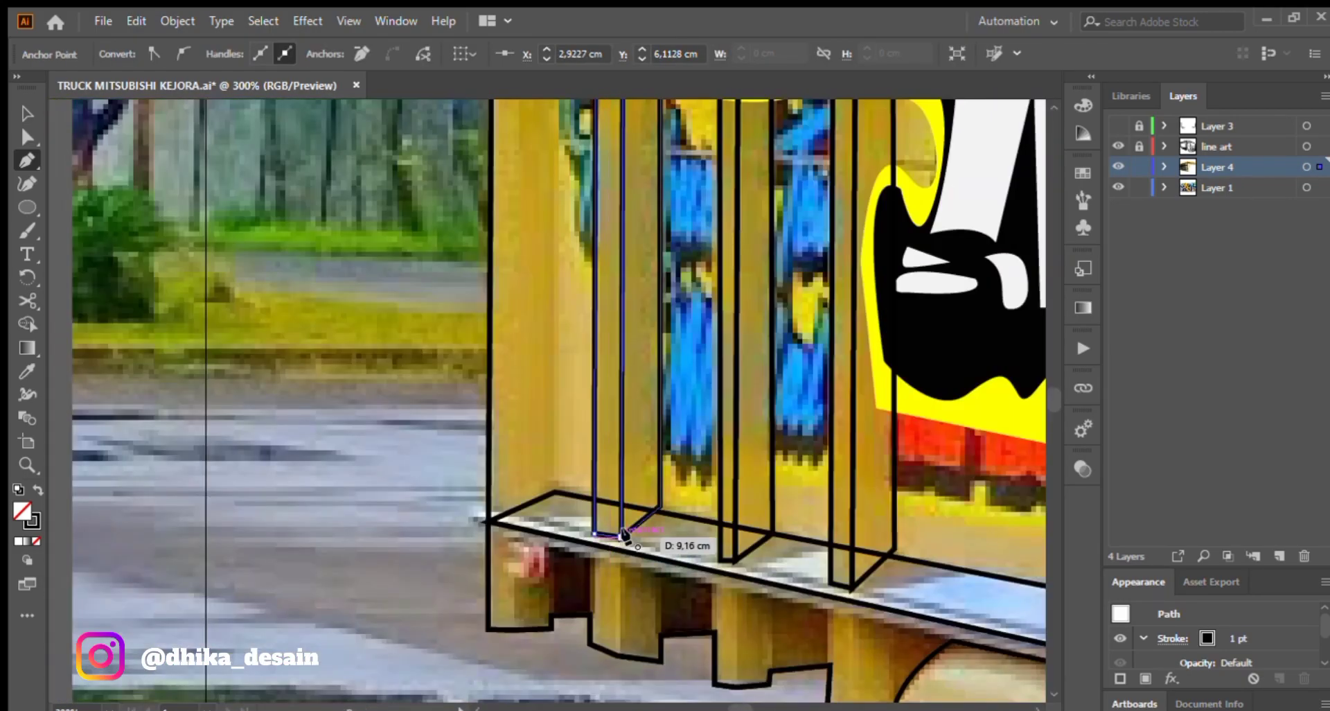
click(617, 535)
Check the finished post outlines on the whole truck by hiding the photo in Layer 1 and restoring it.
key(v)
scroll(680, 528, up, 2)
click(675, 528)
click(659, 523)
key(ctrl+shift+a)
key(ctrl+0)
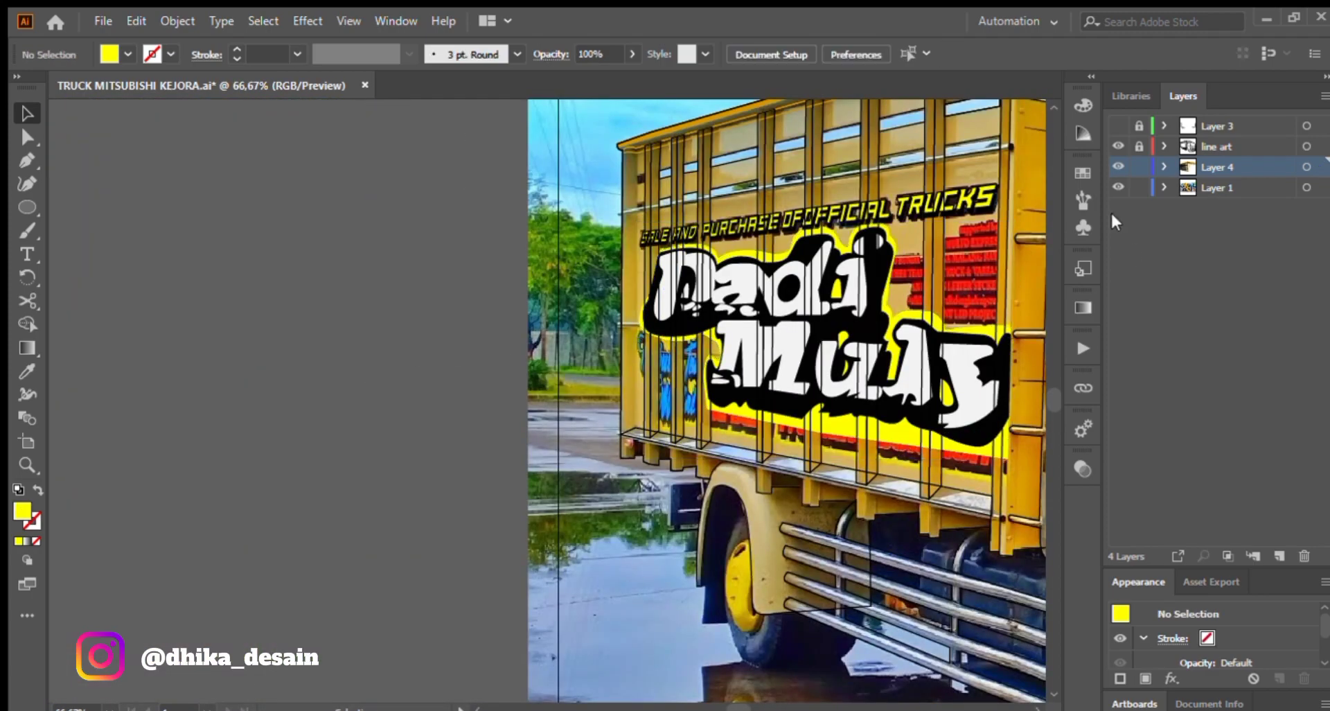
click(1118, 186)
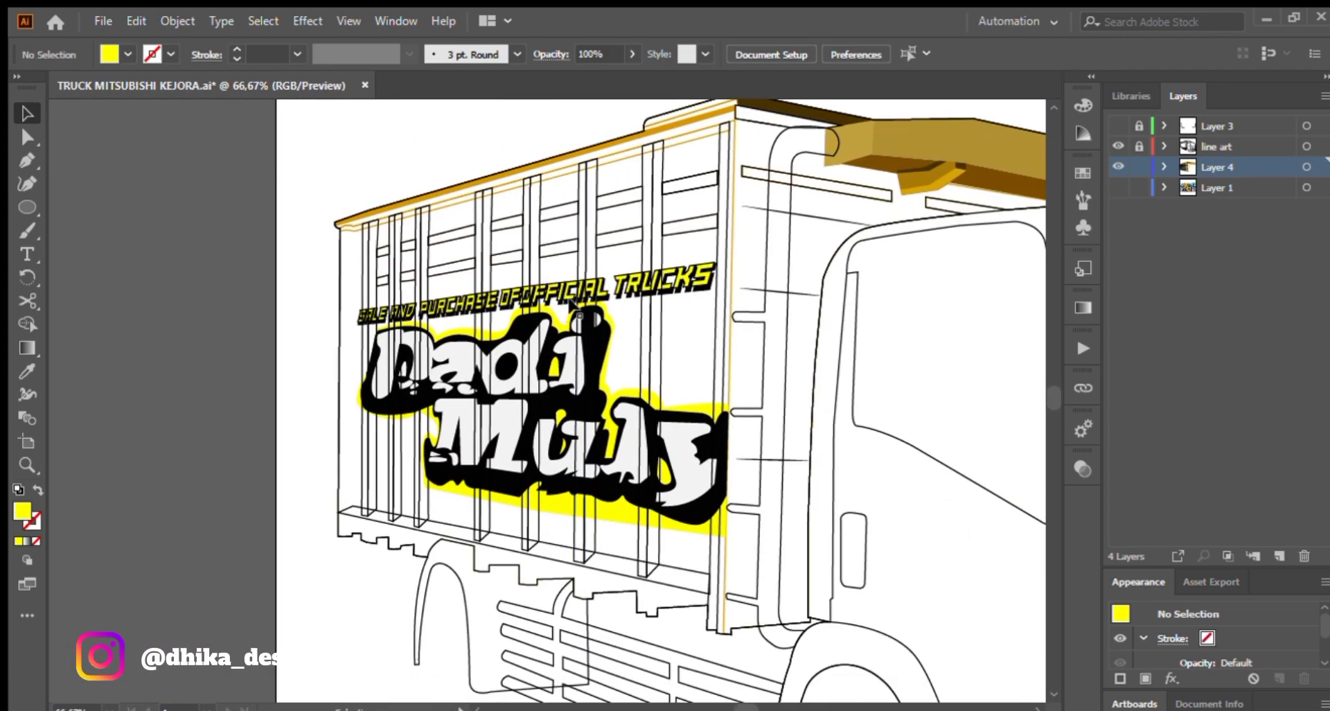
key(ctrl+z)
Fill the cargo body's front panel and the front corner post with the orange sampled from the roof trim.
click(726, 253)
key(i)
click(722, 113)
key(v)
key(ctrl+shift+a)
click(722, 310)
key(i)
click(747, 388)
key(v)
key(ctrl+shift+a)
Select the side faces of all the posts, fill them with the front panel's orange and group them.
click(540, 253)
shift+click(596, 246)
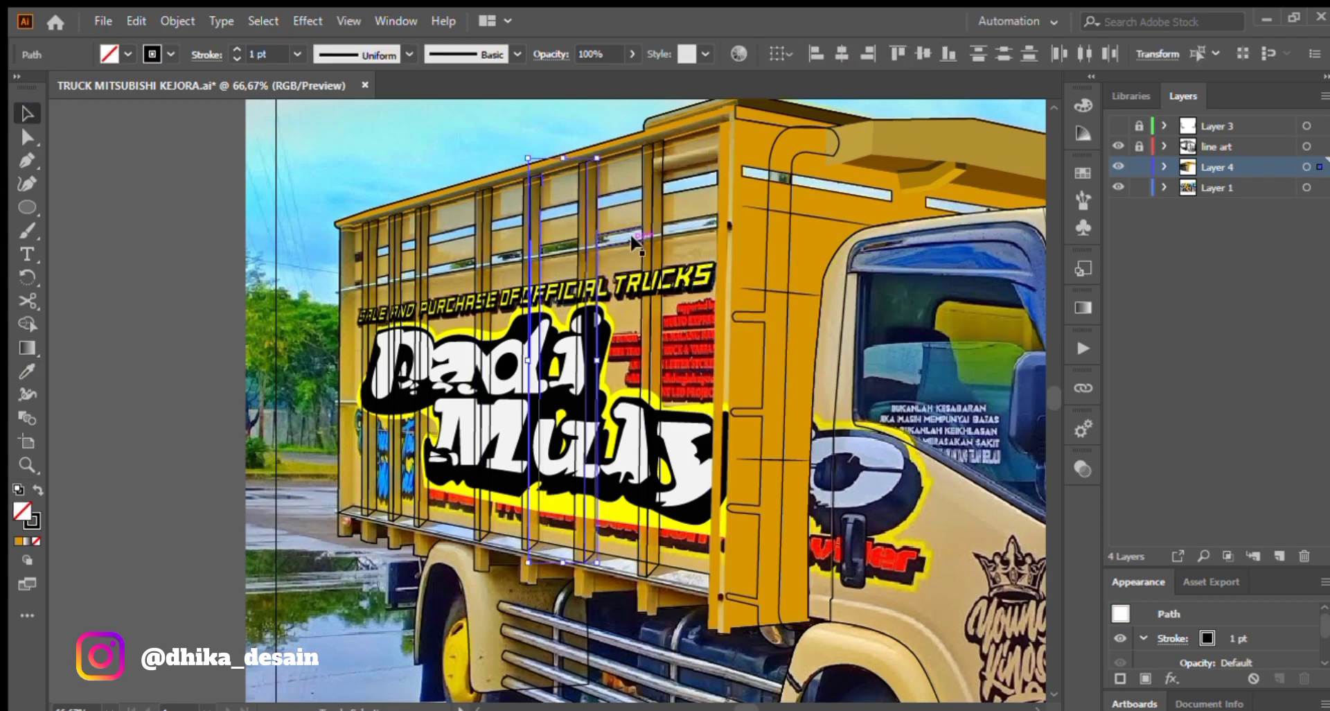
shift+click(378, 263)
key(i)
click(745, 291)
key(ctrl+g)
key(v)
key(ctrl+shift+a)
Select the narrow front faces of all the posts and fill them with a light tan sampled from the photo.
click(639, 284)
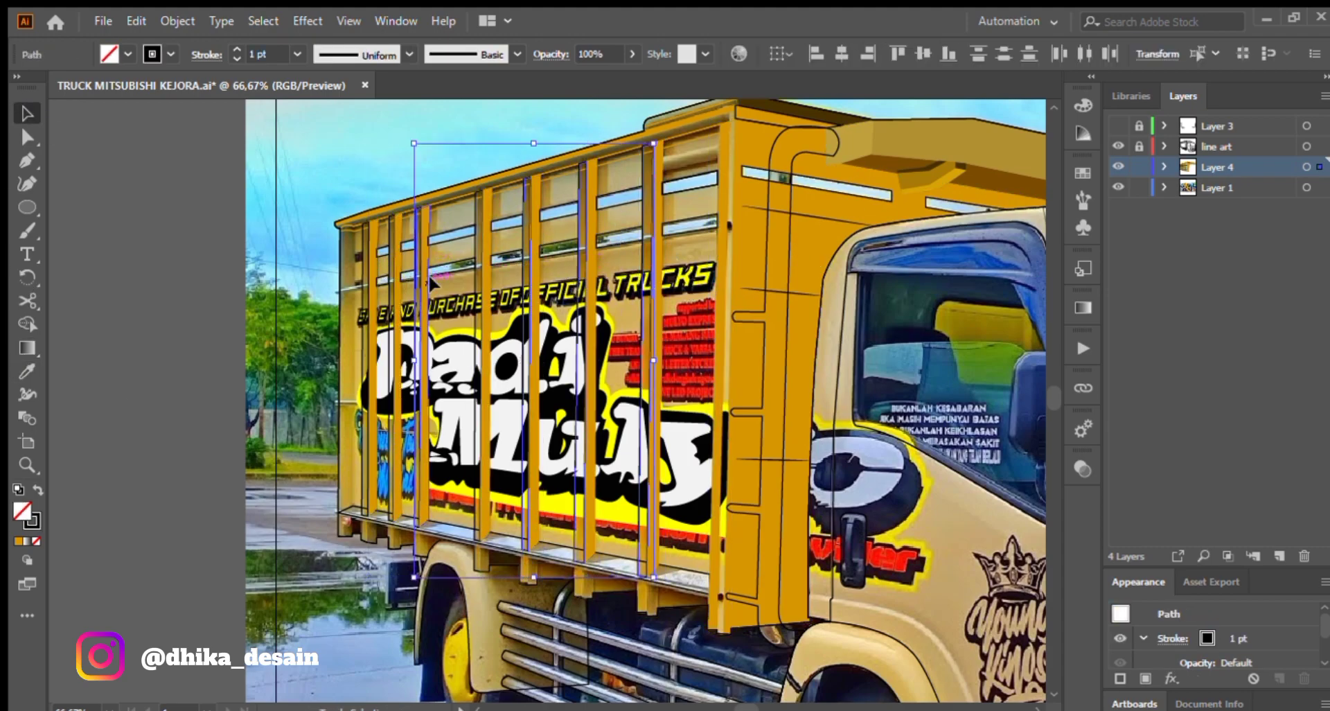
shift+click(364, 298)
key(i)
scroll(762, 267, up, 1)
click(702, 263)
scroll(702, 263, down, 2)
key(v)
Fill the long roof edge strip and the raised roof panel with the light tan of the posts' front faces.
click(724, 165)
scroll(724, 153, up, 3)
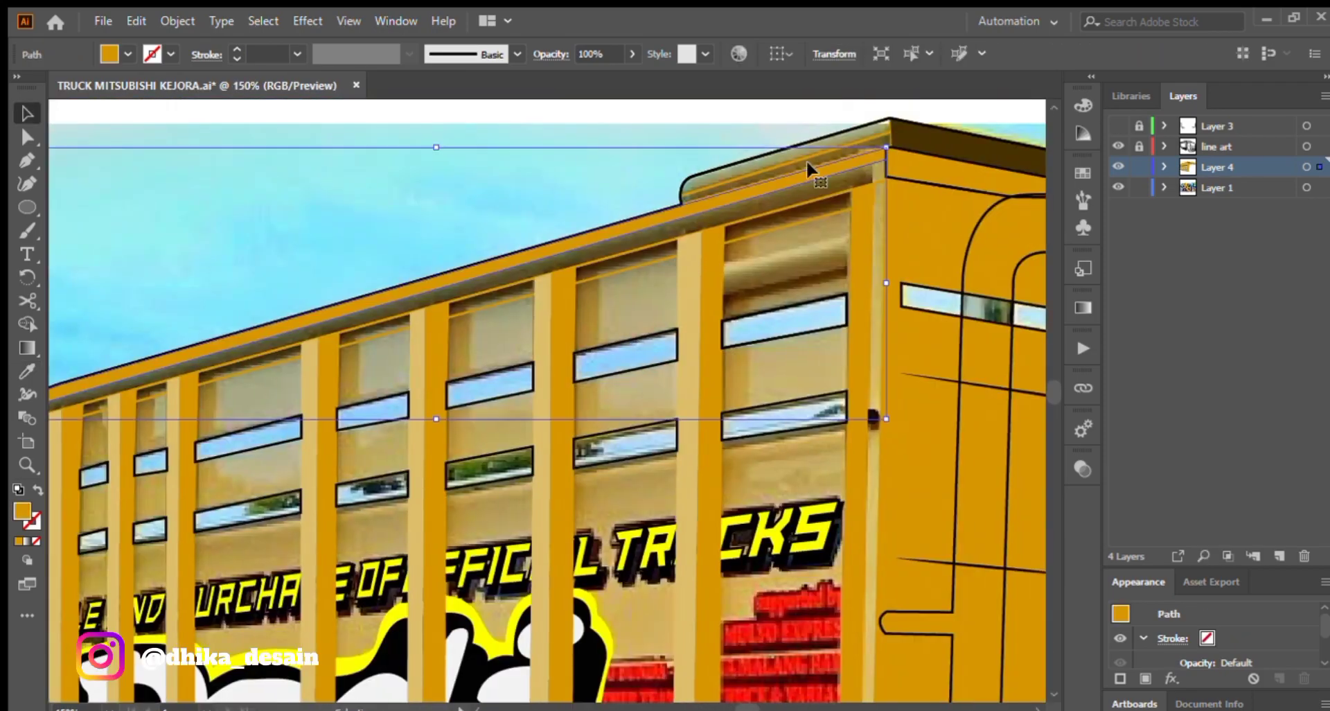
shift+click(753, 174)
key(i)
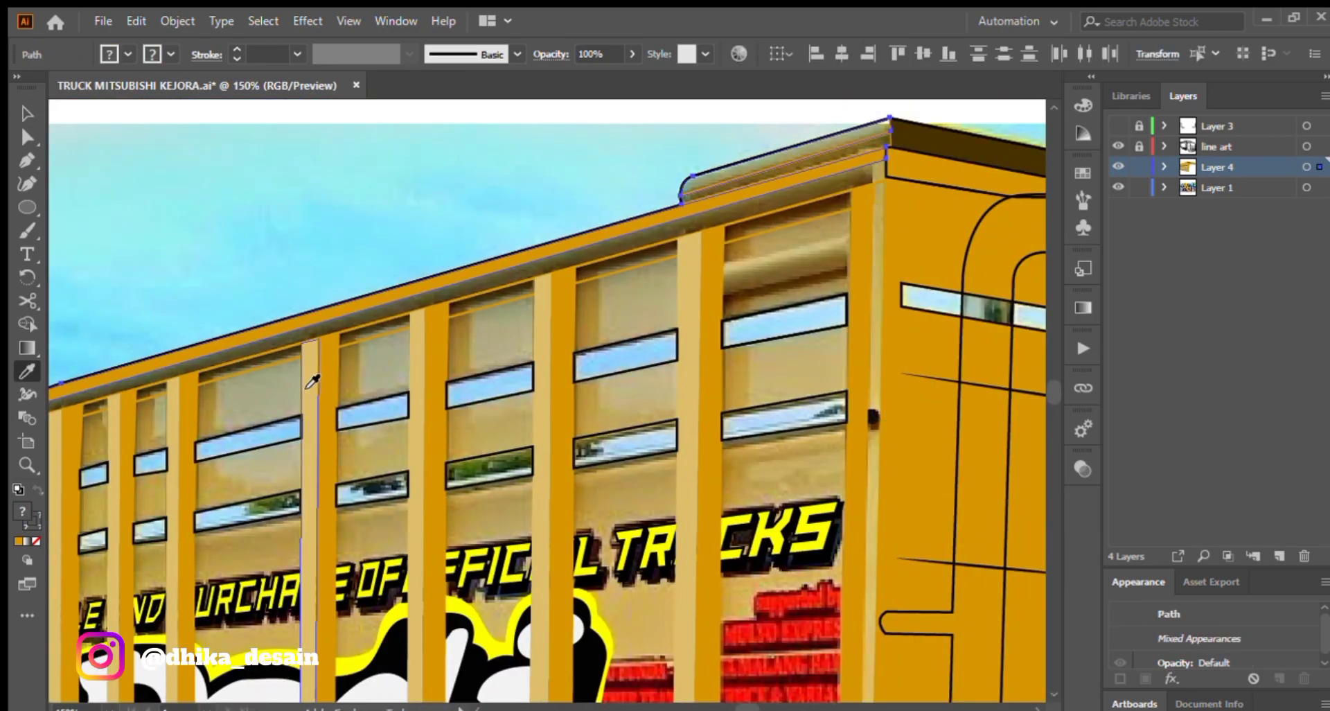
click(313, 388)
key(v)
Give the raised roof panel at the body's front corner a darker tan fill.
click(859, 143)
drag(208, 409, 656, 240)
shift+click(488, 236)
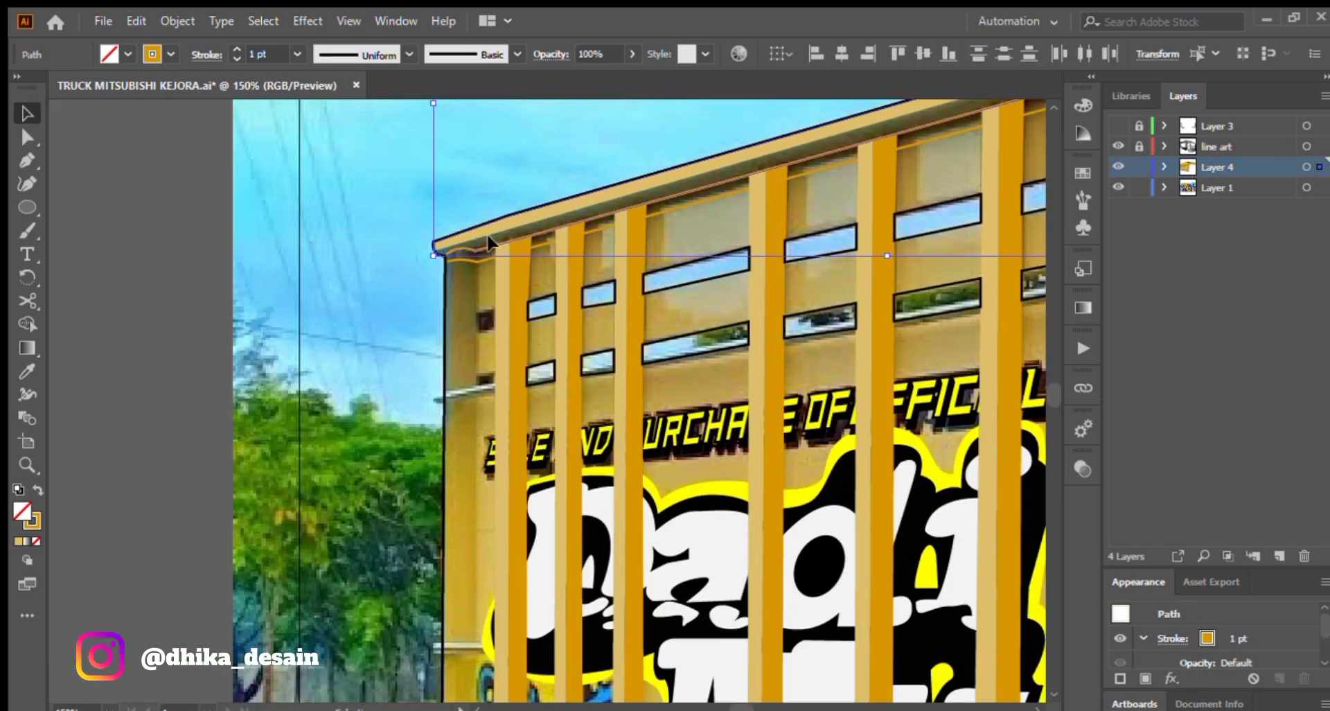
click(641, 190)
double_click(22, 511)
click(1011, 395)
click(1203, 351)
scroll(529, 349, down, 3)
key(v)
click(755, 196)
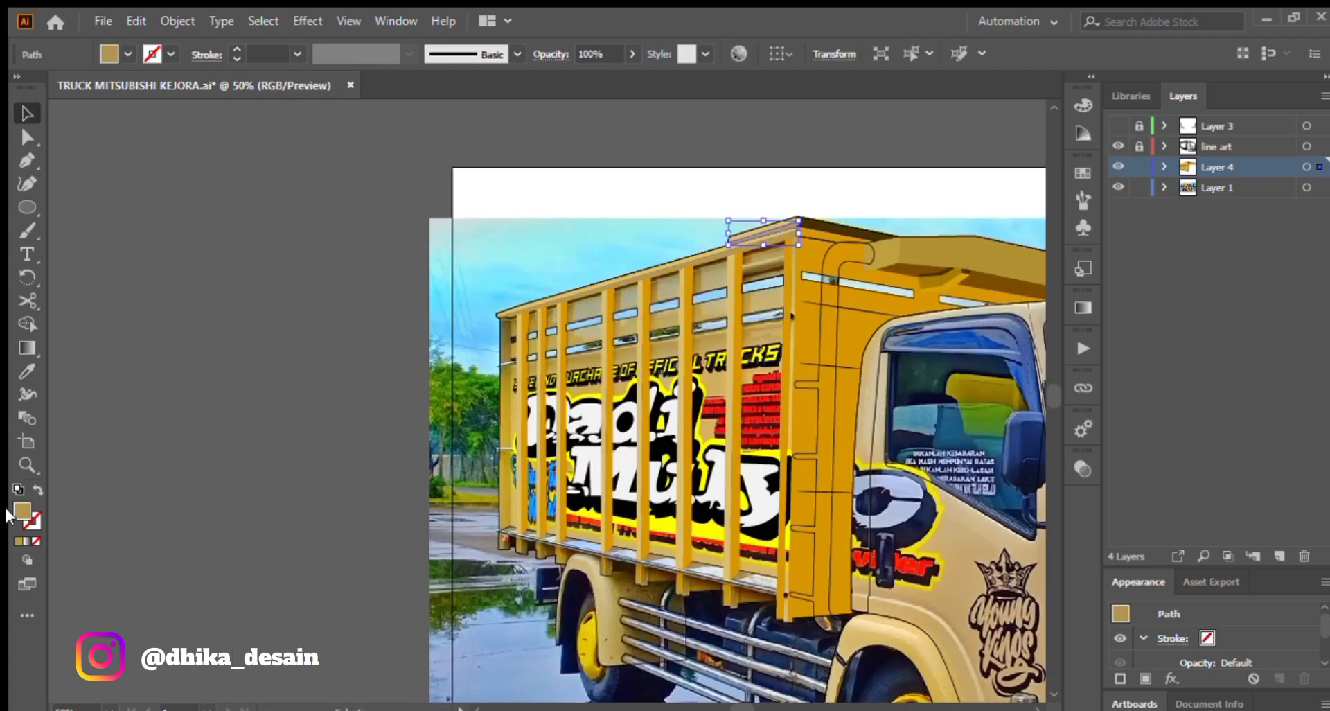
Apply the dark brown of the roof's shaded underside to the narrow shape along the roof edge and deselect it.
click(575, 240)
scroll(575, 240, up, 1)
click(632, 303)
key(i)
drag(678, 262, 441, 291)
click(689, 276)
key(v)
click(582, 242)
drag(489, 485, 476, 307)
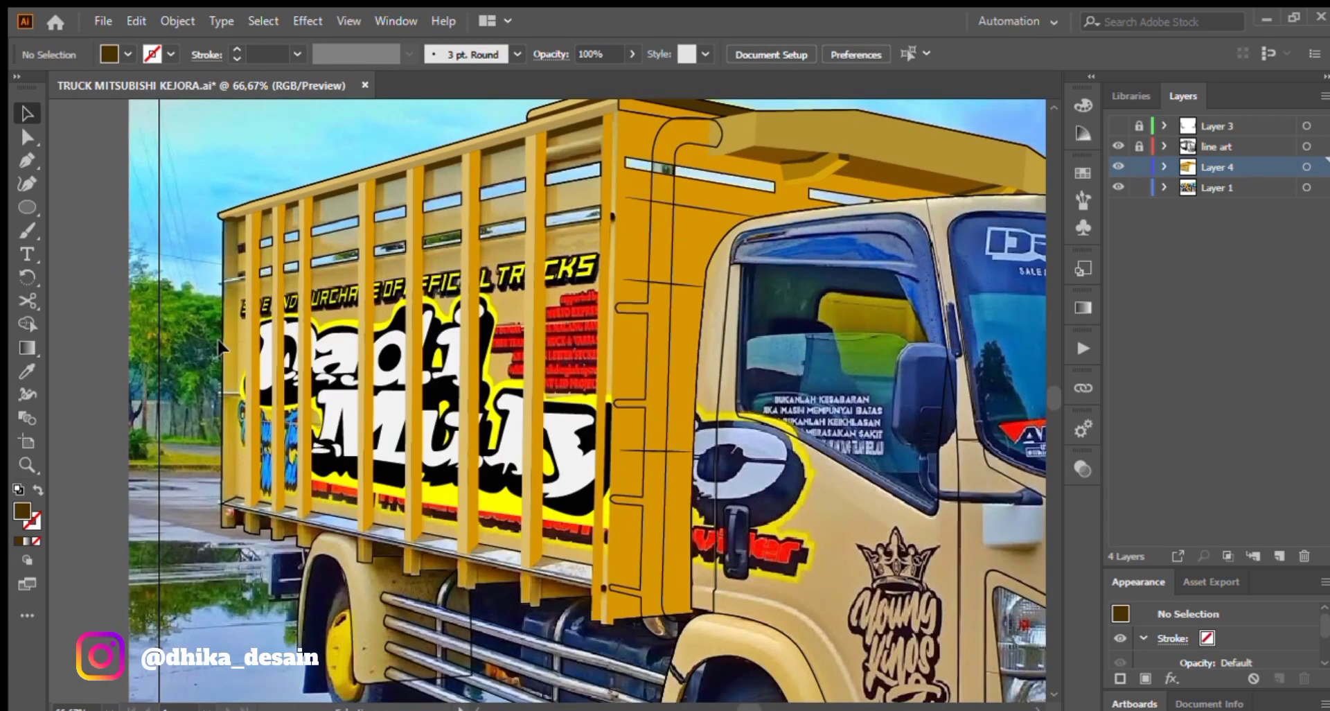
Switch the white, black and yellow shapes of the side lettering from fills to outlines, exposing the photo underneath.
key(ctrl+alt+3)
click(1118, 186)
click(1118, 186)
click(36, 490)
click(569, 454)
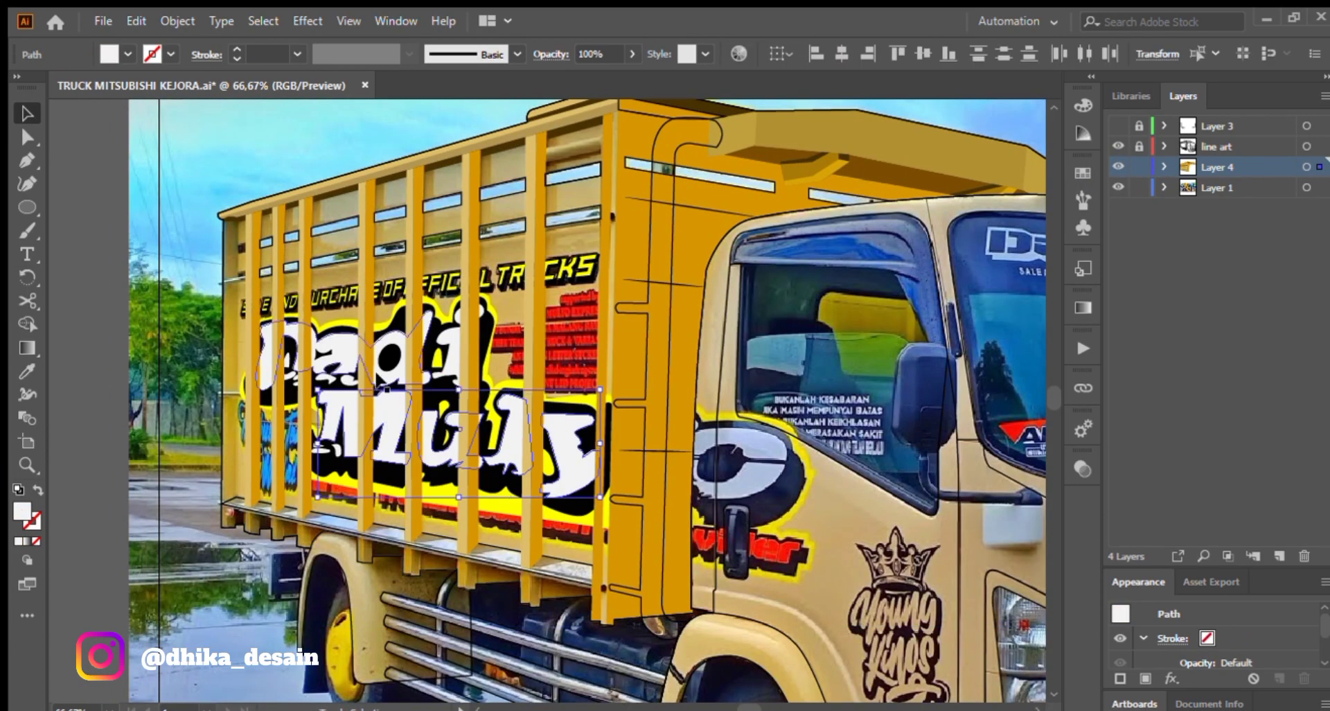
click(39, 490)
click(75, 418)
click(569, 454)
click(39, 489)
click(75, 418)
click(570, 454)
click(39, 489)
click(75, 418)
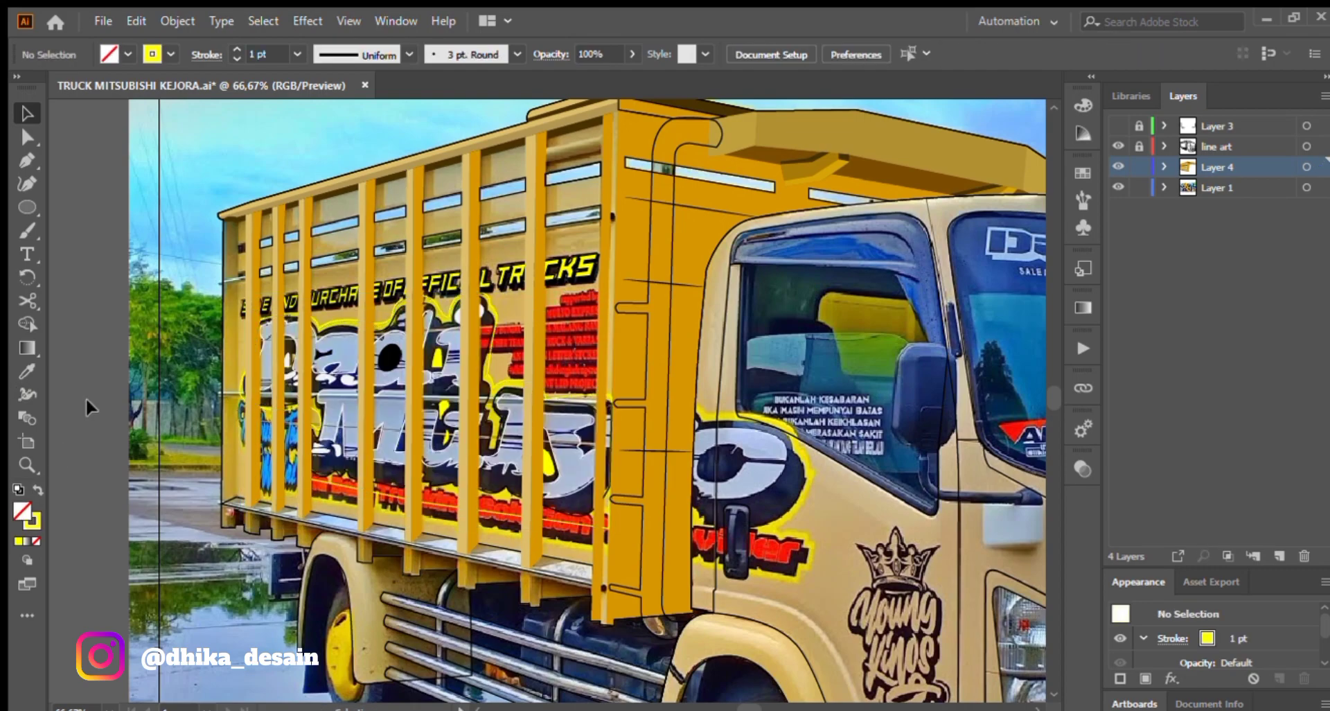
Outline the narrow piece of lettering between the last post and the front corner with a closed yellow path.
scroll(565, 444, up, 3)
drag(747, 361, 749, 366)
click(748, 447)
click(728, 447)
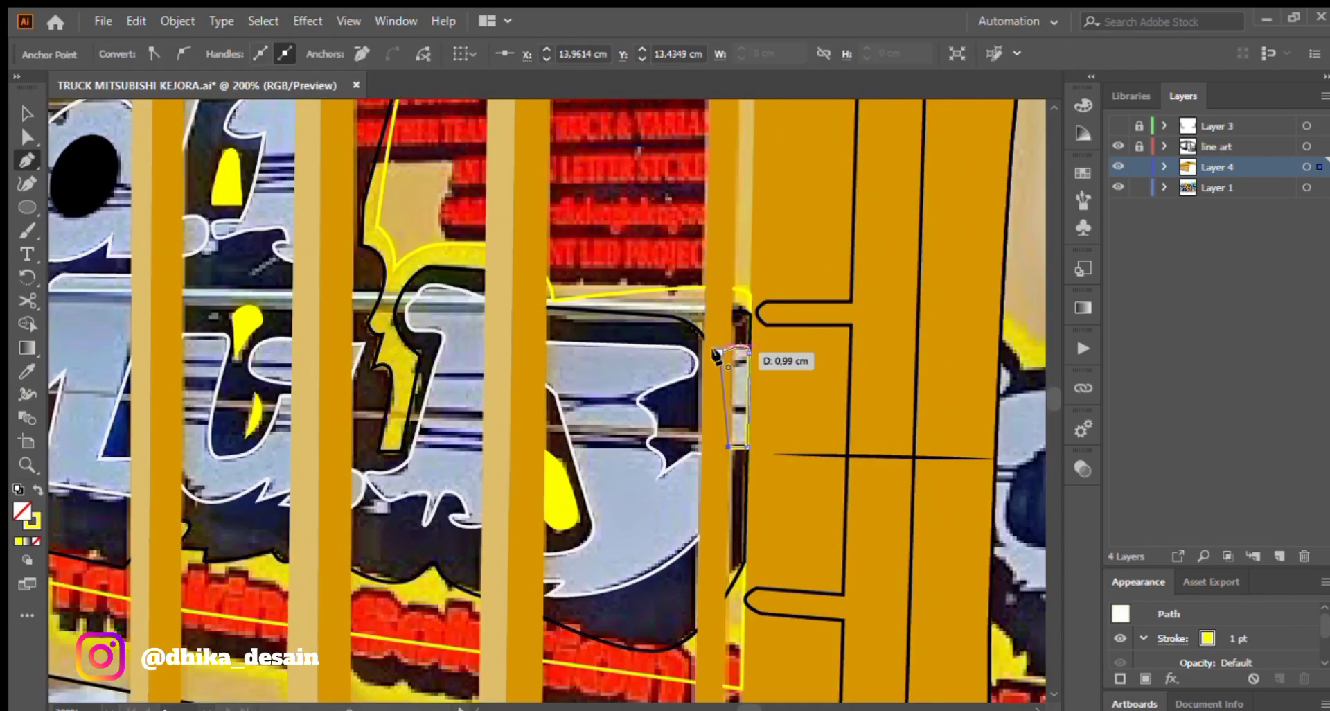
click(721, 339)
ctrl+click(624, 325)
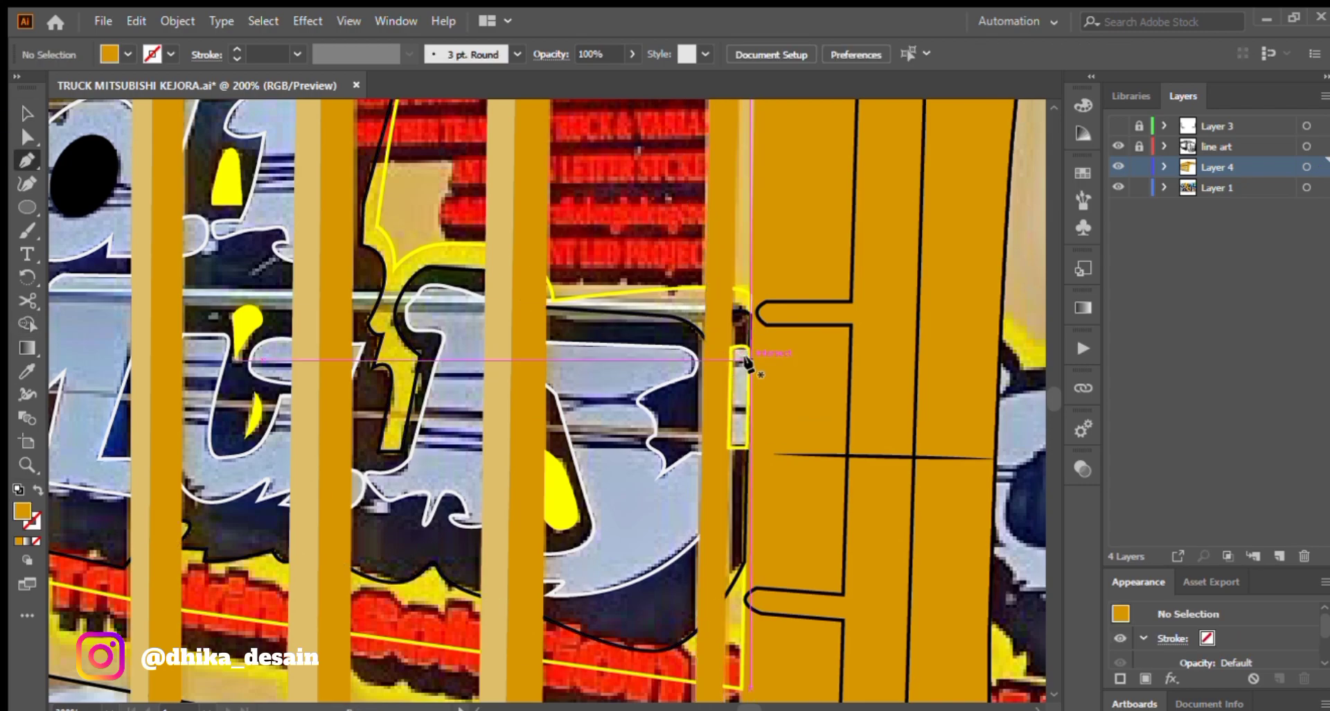
Draw a thin pointed path across the last letter of the lower word and give it a black outline.
drag(559, 408, 636, 398)
click(557, 401)
key(v)
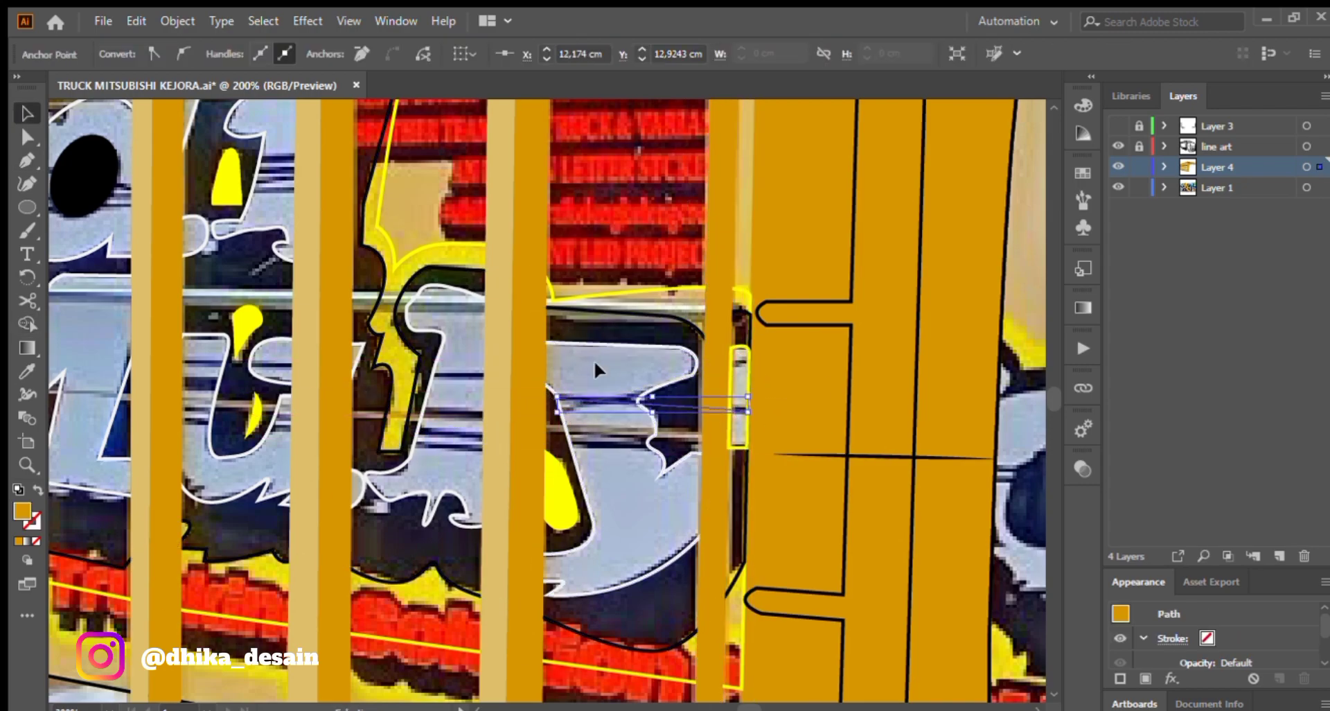
drag(593, 360, 575, 415)
click(18, 489)
click(469, 419)
Trace the thin black stripes running from the lower word's last letter toward the letter before it.
click(665, 446)
click(557, 446)
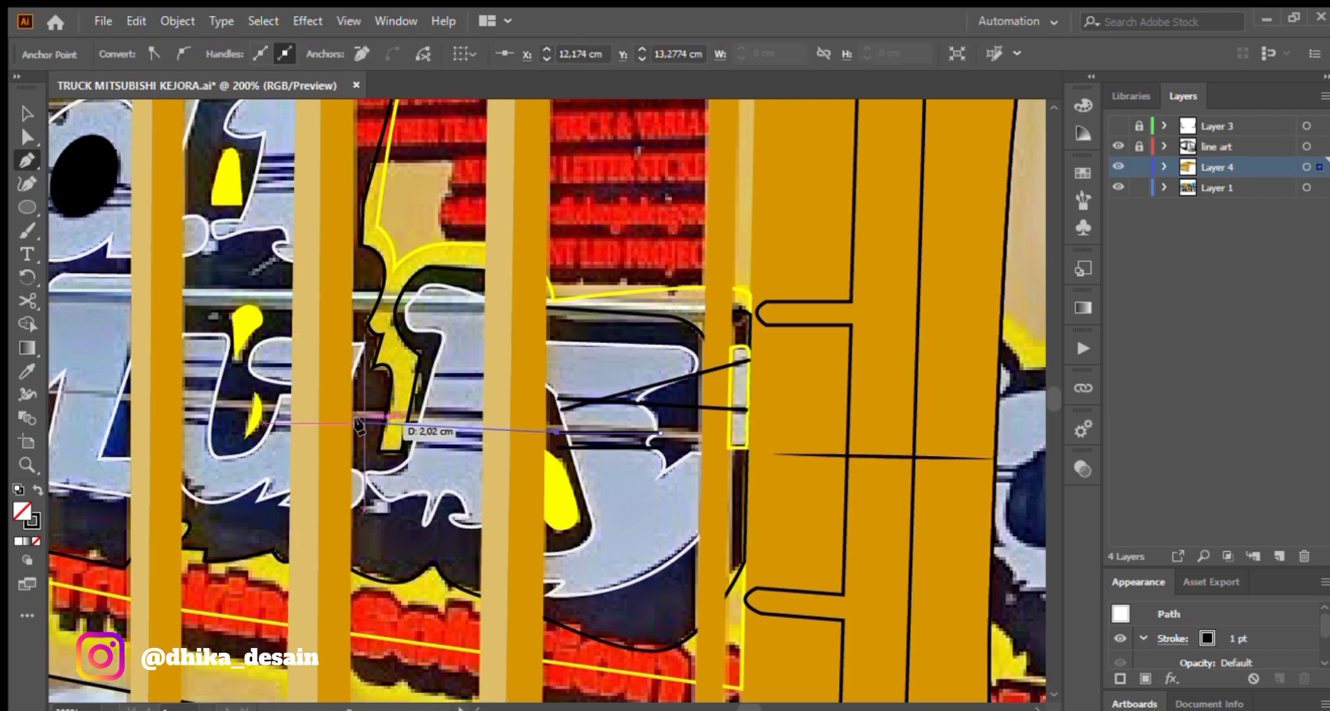
scroll(357, 422, up, 1)
click(427, 560)
key(Escape)
click(639, 512)
click(443, 504)
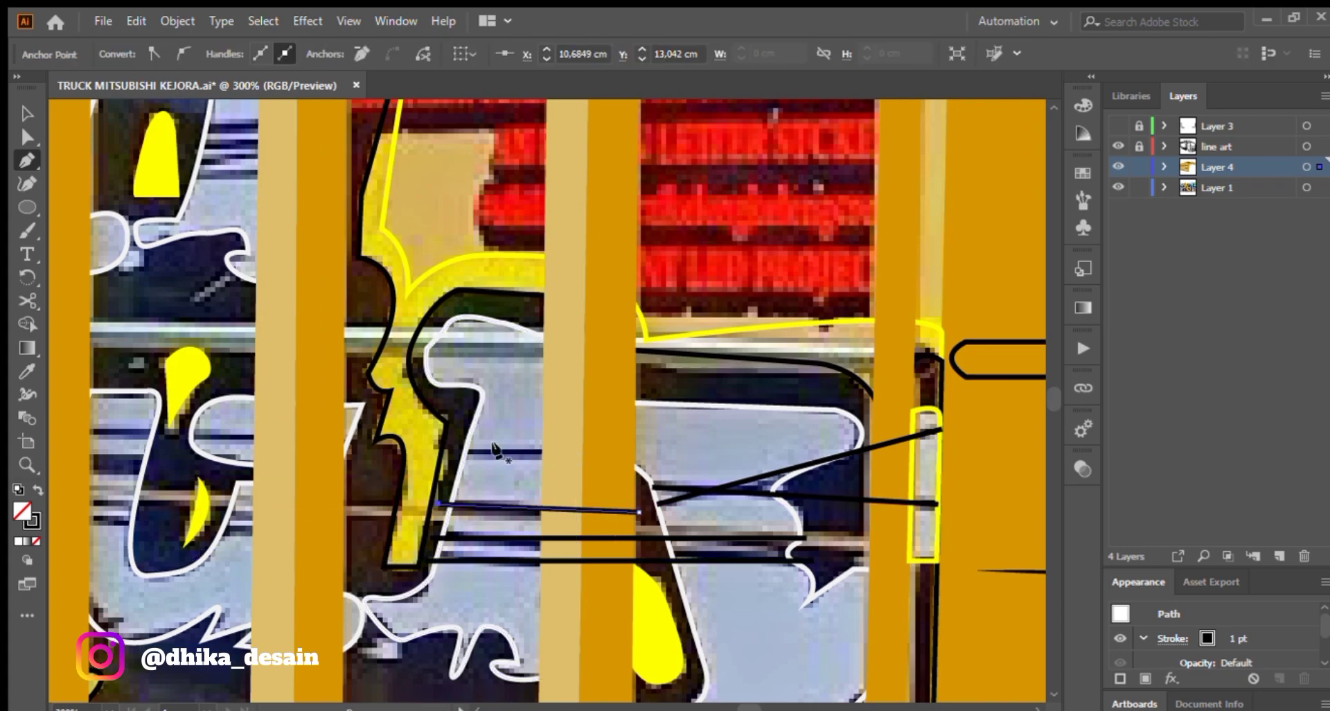
key(Escape)
Draw three long black stripe lines across the middle letters of the lower word, following the photo.
drag(331, 525, 618, 451)
click(637, 459)
click(277, 449)
key(Escape)
click(648, 449)
click(341, 438)
key(Escape)
click(645, 367)
click(339, 355)
key(Escape)
Add two short black stripe lines on the first letter of the lower word.
mouse_move(207, 423)
mouse_down()
mouse_move(485, 452)
mouse_move(597, 431)
mouse_up()
click(551, 490)
click(406, 490)
key(Escape)
click(326, 500)
click(449, 504)
key(Escape)
Draw three black stripe lines across the upper word's letter around the black oval.
drag(575, 104, 451, 381)
click(650, 395)
click(398, 344)
key(Escape)
click(582, 390)
click(388, 395)
click(397, 412)
click(575, 406)
Draw four short black stripe lines beside the yellow shape in the upper word's last letter.
click(842, 386)
click(736, 386)
click(825, 366)
click(740, 366)
click(817, 351)
click(741, 351)
key(Escape)
click(826, 333)
click(738, 337)
key(Escape)
scroll(767, 216, down, 3)
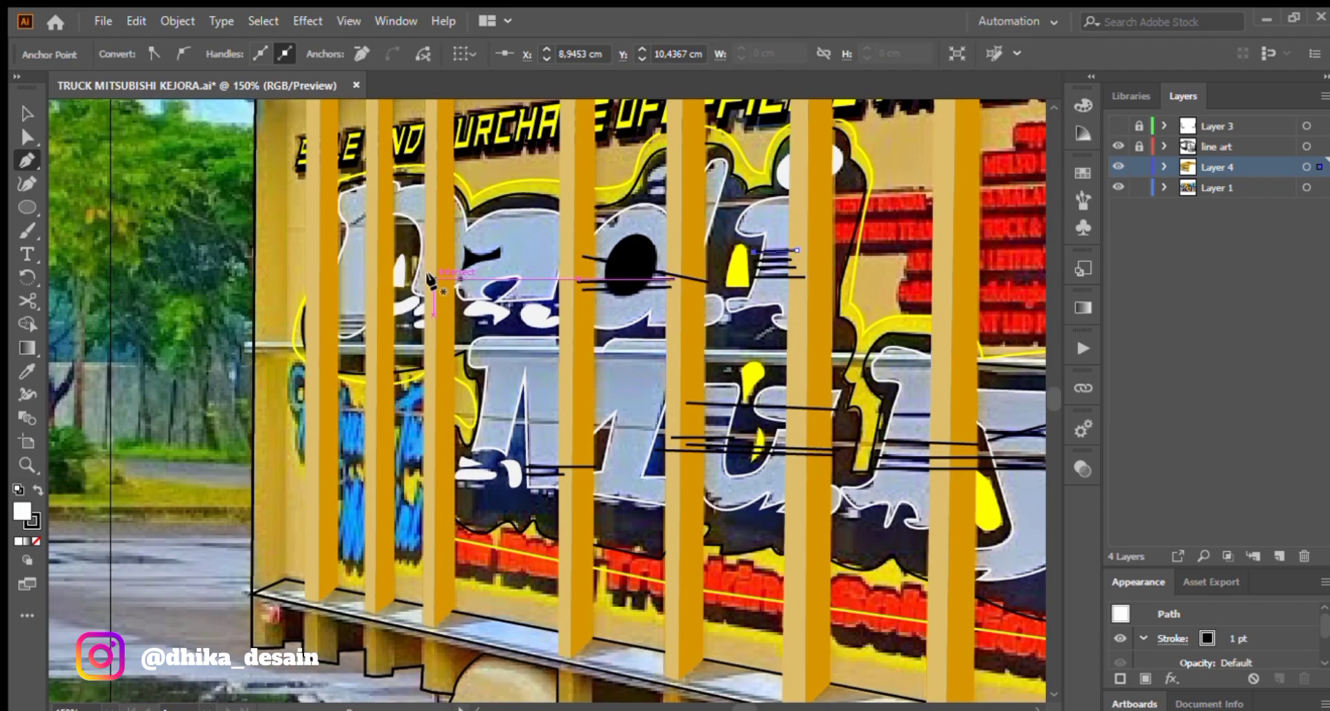
Draw three short black stripe lines across the lower part of the upper word's first letter.
scroll(359, 299, up, 4)
click(404, 368)
click(246, 369)
click(401, 395)
click(240, 397)
click(404, 416)
click(238, 413)
scroll(383, 345, down, 4)
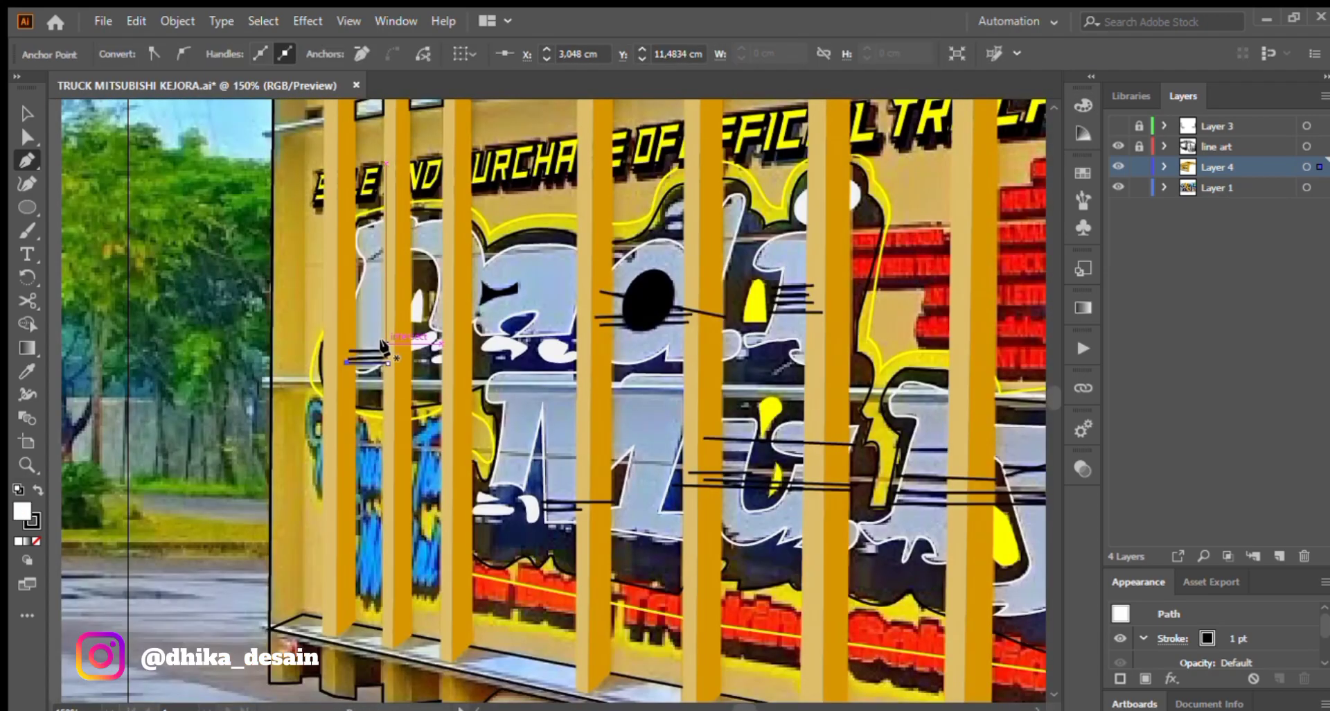
Group the faces of the cargo side's posts and bring them in front of the lettering's black stripes.
drag(1011, 260, 1017, 266)
click(309, 240)
drag(310, 240, 465, 267)
click(295, 212)
click(392, 199)
shift+click(331, 201)
shift+click(445, 199)
scroll(444, 196, right, 7)
click(499, 280)
click(604, 438)
scroll(604, 416, down, 4)
scroll(583, 285, up, 3)
click(624, 229)
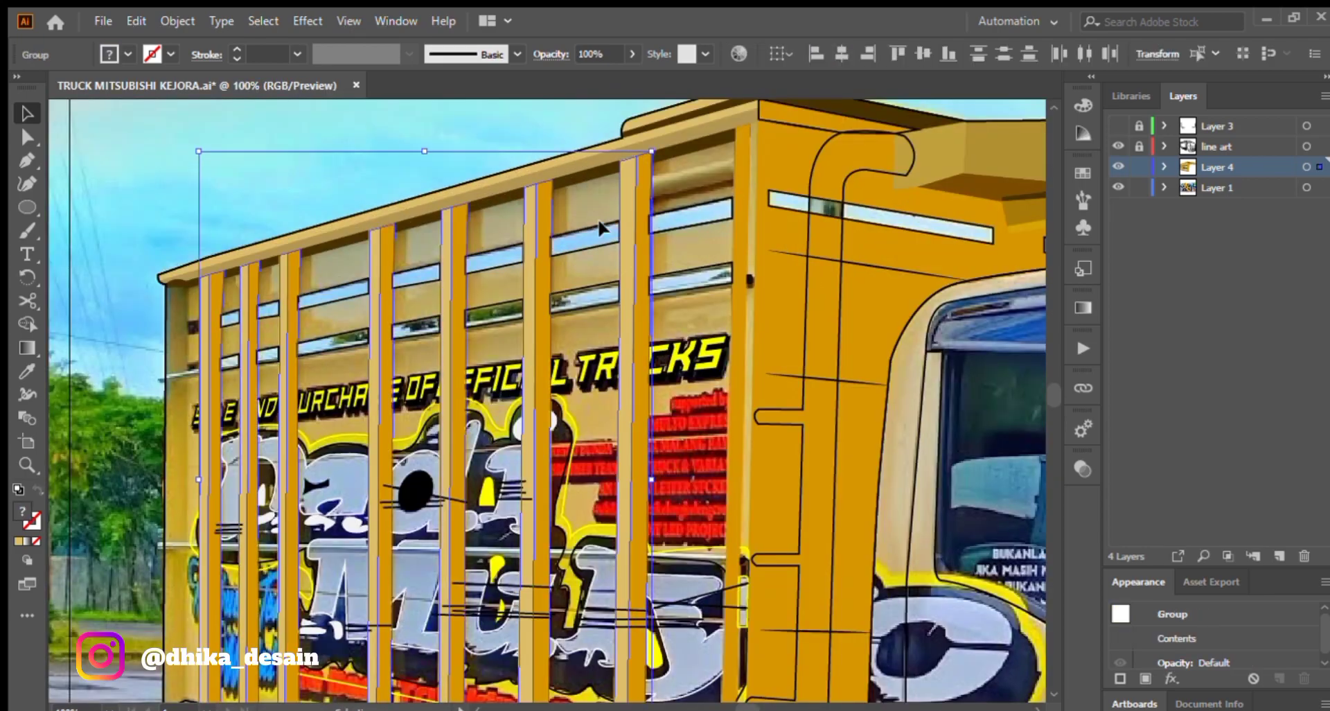
Turn the white outlines of both words' letters back into white fills without a stroke.
click(601, 406)
click(549, 430)
shift+click(360, 463)
click(38, 490)
click(205, 183)
click(239, 471)
Draw two small white highlight shapes at the top of the upper word's tall letter, against the post's edge.
drag(418, 467, 383, 361)
key(p)
scroll(387, 332, up, 4)
click(469, 275)
drag(406, 317, 406, 354)
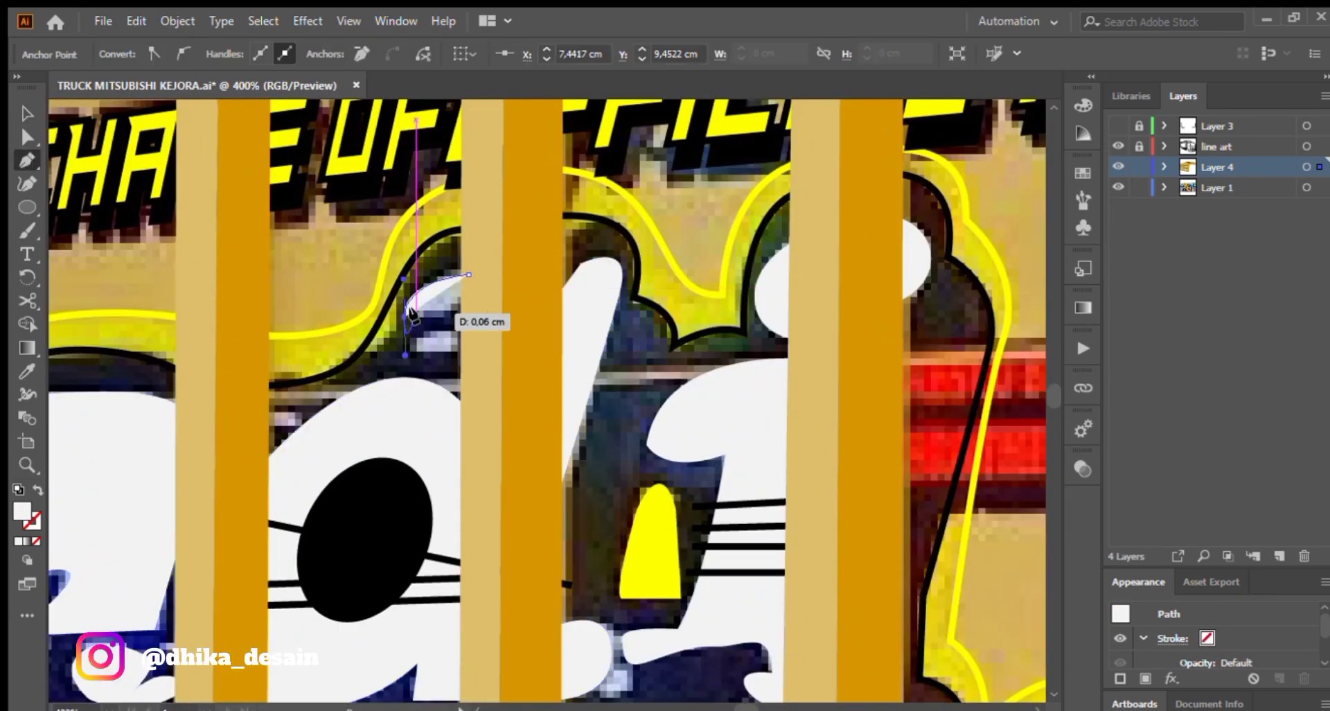
drag(447, 212, 450, 212)
click(468, 335)
drag(402, 357, 398, 374)
drag(469, 335, 443, 291)
key(v)
click(475, 307)
shift+click(512, 346)
scroll(485, 406, down, 3)
Turn the black outline of the lettering's backing shape into a solid black fill.
click(280, 461)
click(280, 461)
key(shift+x)
scroll(291, 416, down, 2)
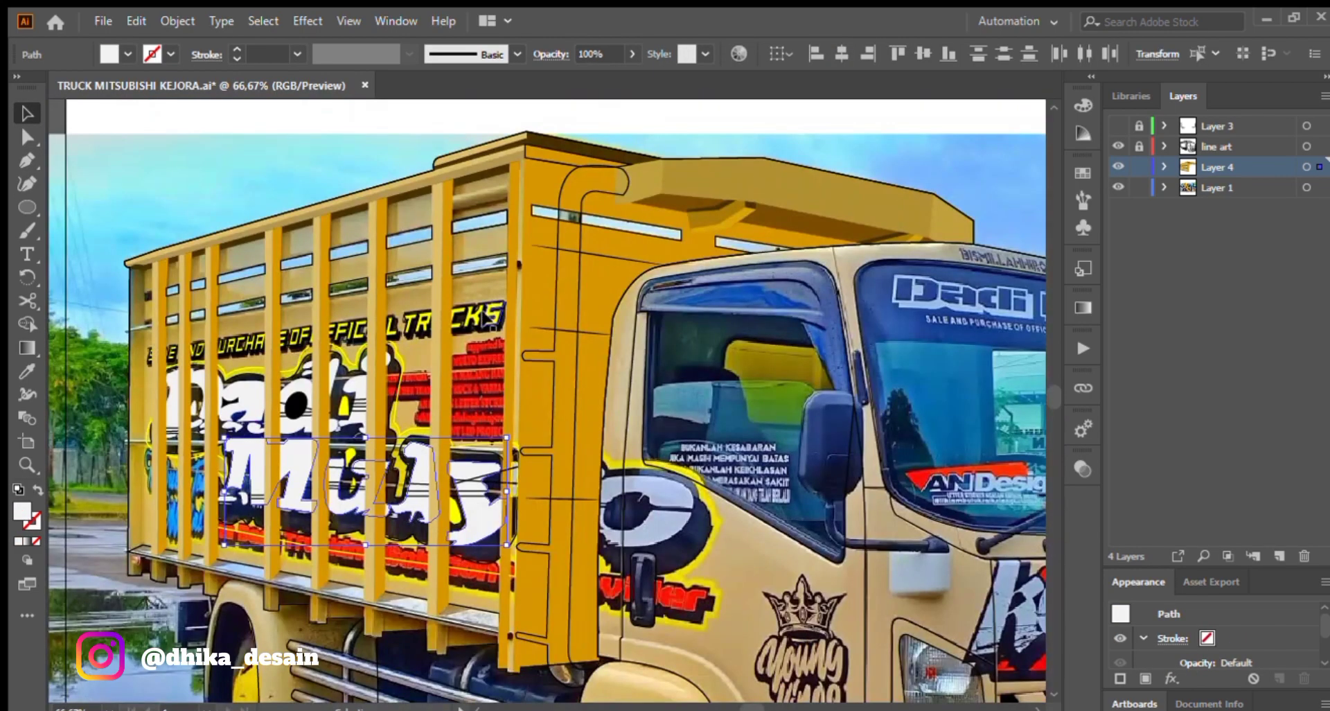
click(111, 431)
Turn the outer yellow outline around the lettering into a solid yellow fill.
scroll(111, 431, up, 1)
click(160, 411)
click(38, 490)
click(155, 402)
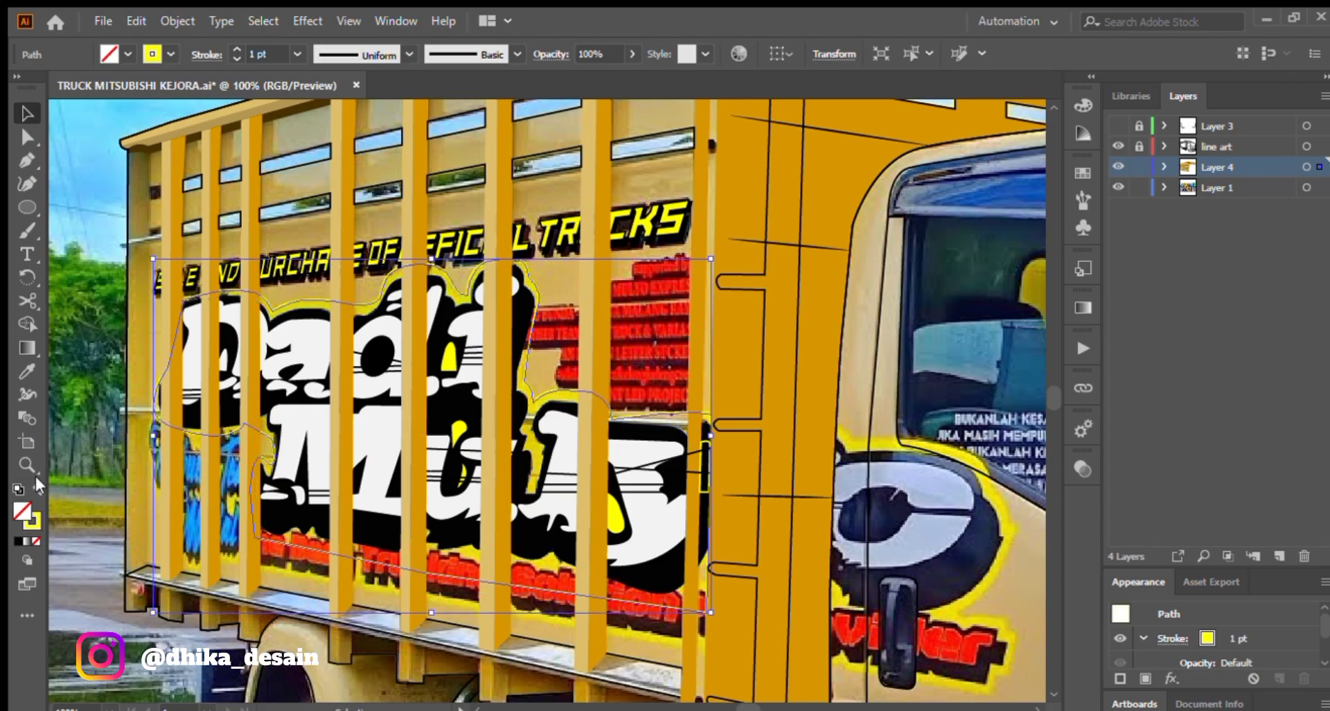
click(39, 489)
click(77, 305)
Toggle the visibility of Layer 4 repeatedly to compare the coloured cargo side with the photo.
scroll(77, 305, down, 2)
drag(239, 354, 385, 392)
click(1119, 167)
click(1118, 166)
click(1118, 166)
click(1118, 166)
click(1119, 166)
click(1119, 167)
Undo the accidental post move and switch the orange face of the post nearest the front corner from fill to outline.
scroll(505, 216, up, 4)
drag(397, 216, 288, 217)
key(ctrl+z)
key(shift+x)
click(446, 228)
Draw a closed outline of the upper horizontal rail from the last post to the front corner, wrapping its end at the post.
scroll(446, 228, up, 3)
scroll(435, 201, down, 1)
key(p)
click(729, 115)
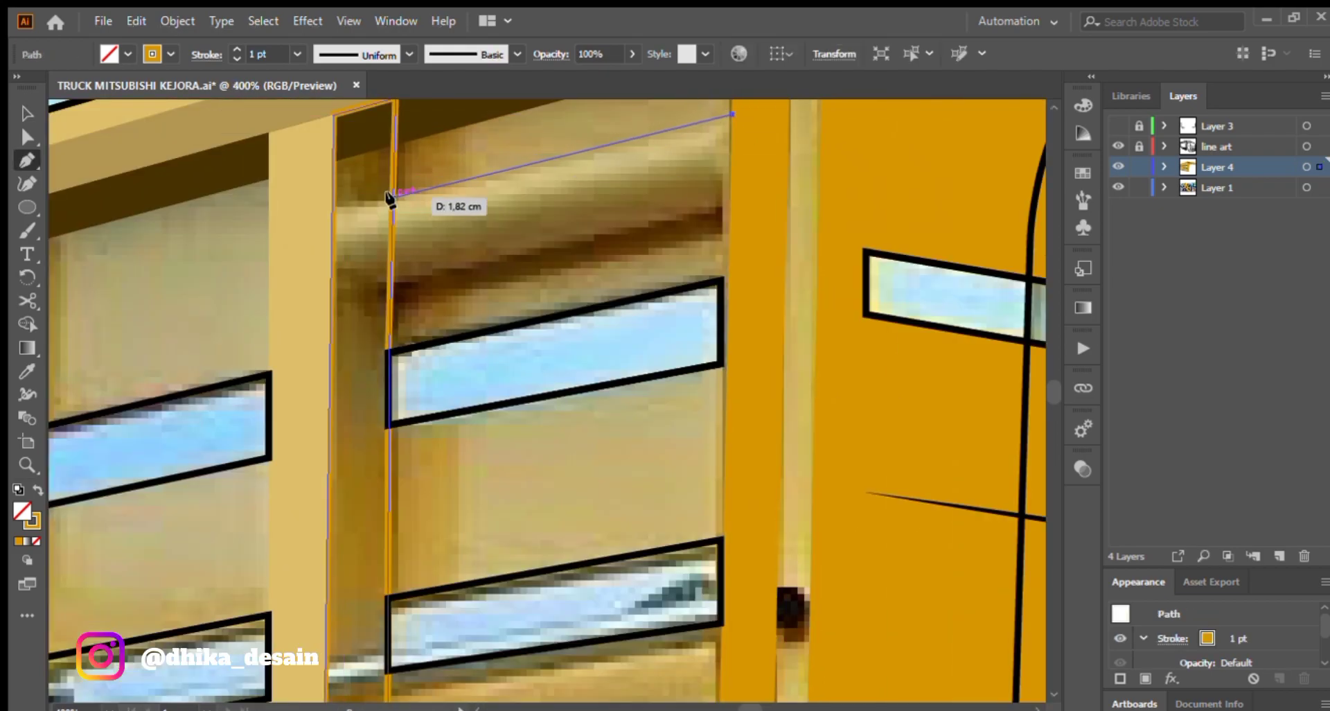
click(393, 200)
click(333, 208)
click(332, 263)
click(391, 285)
click(731, 207)
click(729, 113)
Draw the narrow shadow beneath the upper rail and fill it with the dark brown of the roof's underside.
scroll(730, 138, up, 1)
click(730, 263)
click(731, 289)
click(390, 368)
click(331, 317)
click(390, 337)
click(144, 225)
key(ctrl+shift+a)
Draw a closed shape over the lit upper face of the upper rail, from the last post to the front corner.
key(p)
click(731, 228)
click(332, 316)
click(309, 283)
key(ctrl+z)
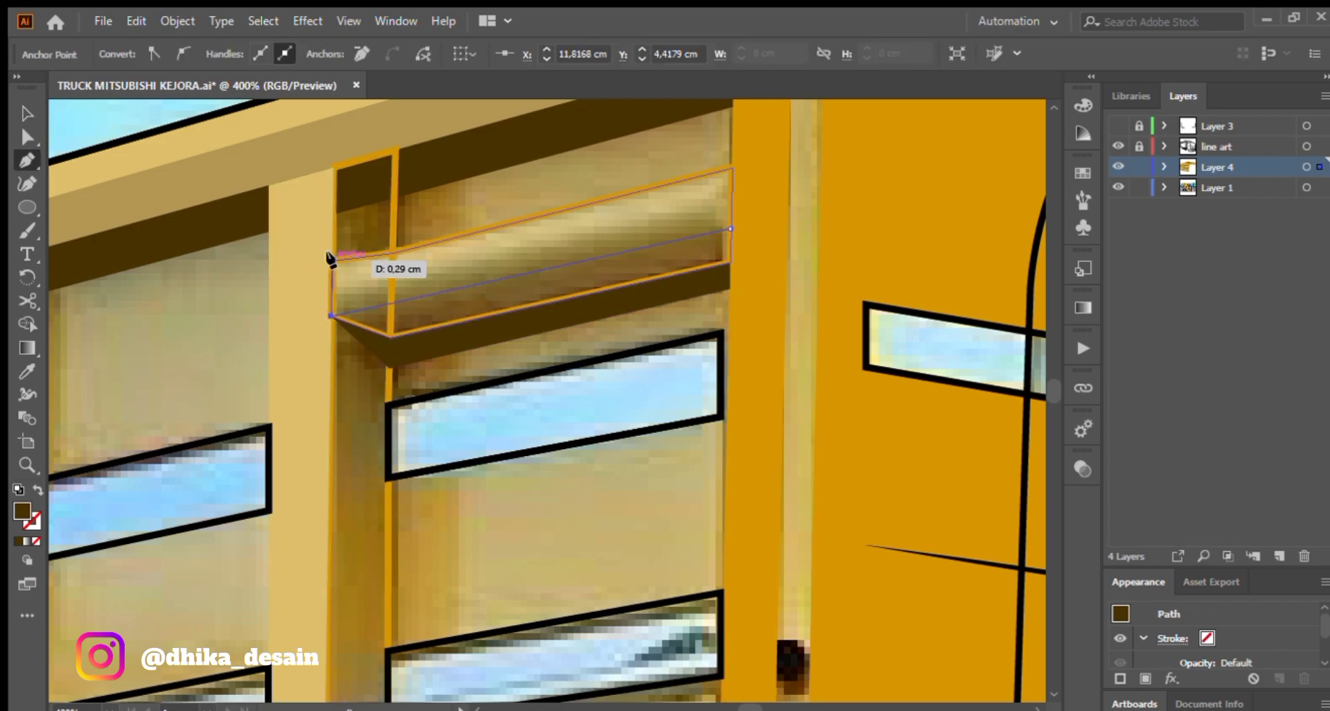
click(332, 258)
click(392, 251)
click(731, 167)
click(731, 228)
Fill the faces of the upper rail with the tan shades sampled from the coloured cargo body.
scroll(539, 205, down, 1)
key(i)
click(179, 198)
click(677, 238)
key(i)
click(291, 181)
drag(390, 232, 208, 259)
key(ctrl+z)
key(shift+x)
key(ctrl+shift+a)
Draw the closed outline of the shadow on the floor ledge at the foot of the post nearest the front corner.
scroll(230, 333, down, 2)
scroll(229, 332, down, 2)
drag(115, 427, 393, 355)
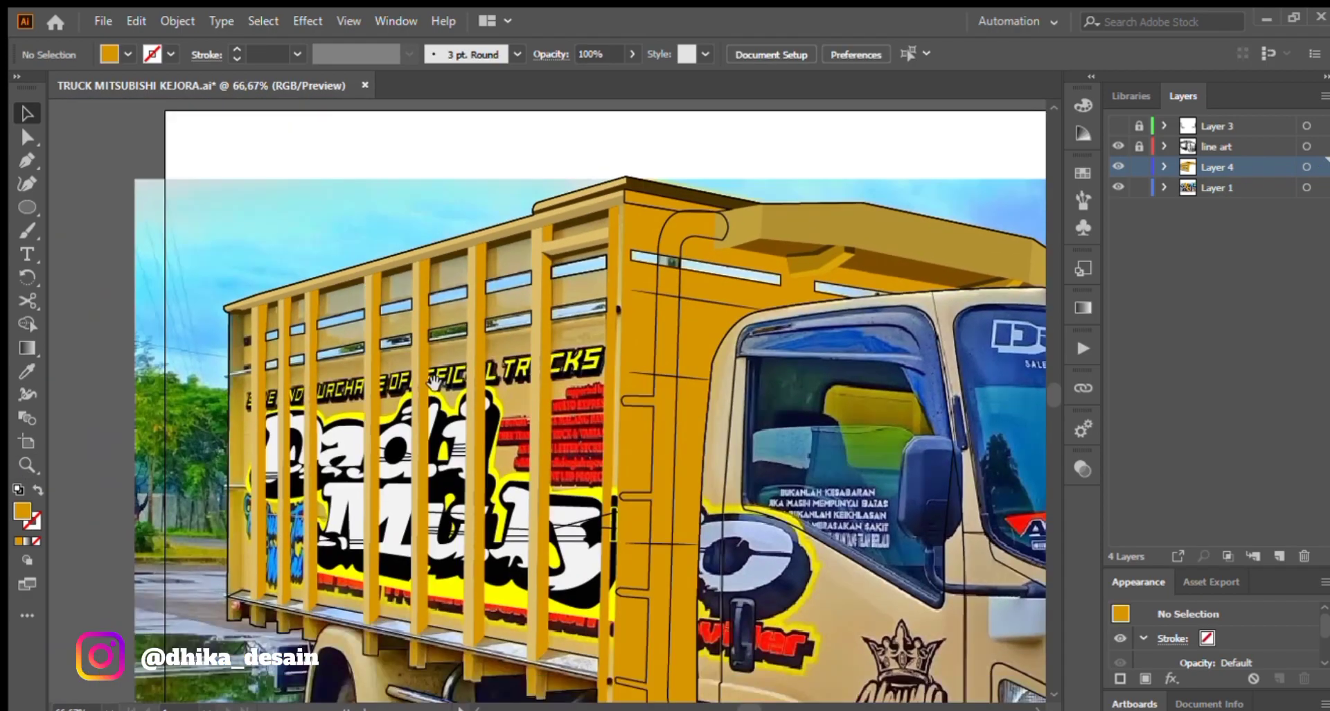
scroll(386, 558, up, 4)
drag(644, 690, 523, 506)
click(523, 506)
scroll(653, 488, down, 1)
key(ctrl+shift+a)
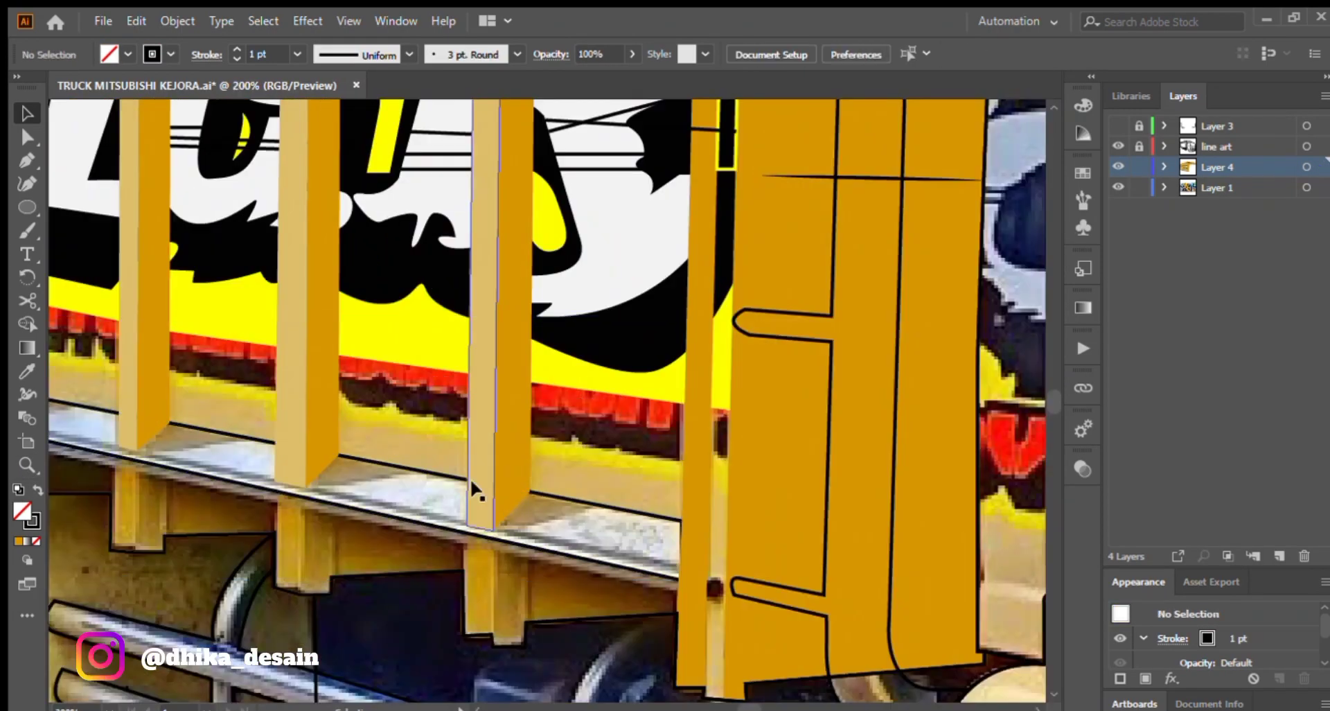
scroll(538, 509, up, 1)
key(p)
click(476, 539)
drag(641, 504, 701, 464)
click(641, 505)
click(531, 482)
click(476, 539)
Draw triangular shadow outlines on the ledge at the feet of the second and third posts from the front corner.
drag(456, 538, 675, 574)
click(414, 513)
click(594, 490)
click(462, 463)
click(414, 513)
drag(312, 438, 546, 455)
click(573, 457)
click(443, 433)
click(394, 475)
click(573, 458)
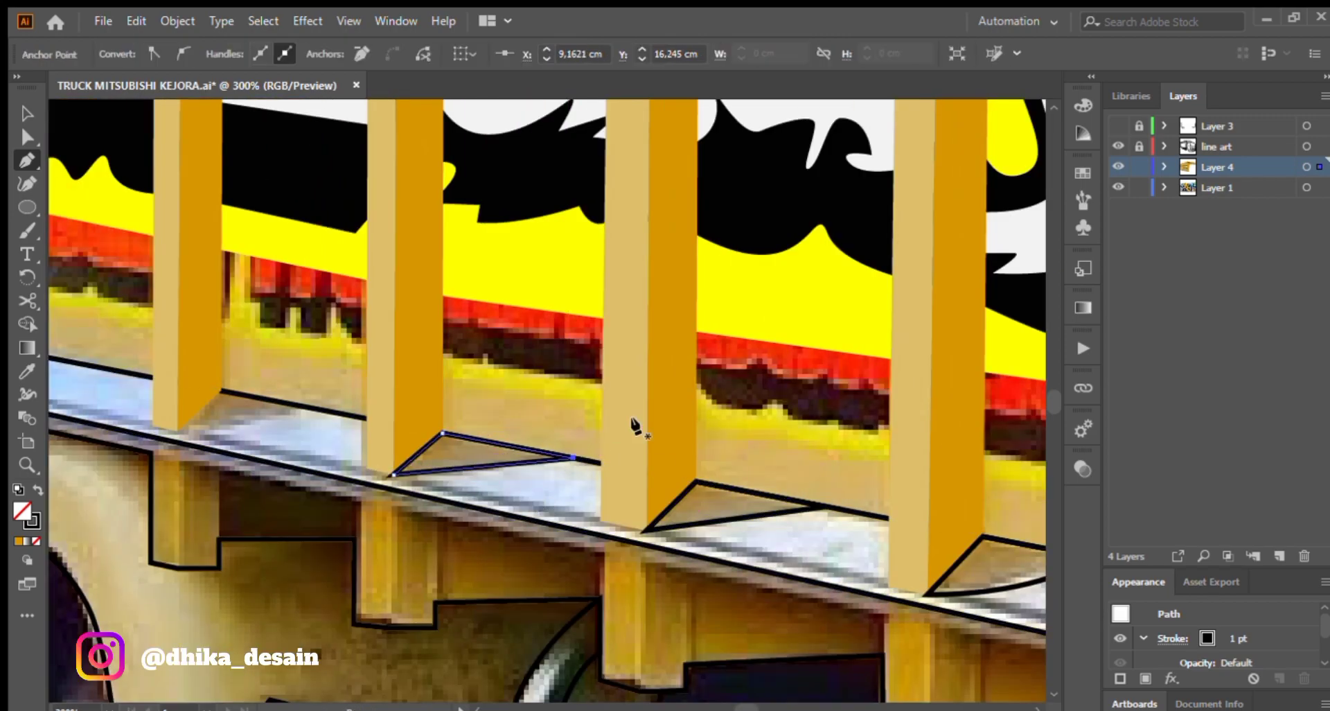
Draw triangular shadow outlines at the feet of the fourth and fifth posts from the front corner.
drag(182, 505, 405, 586)
click(397, 514)
click(528, 489)
click(444, 473)
click(398, 513)
drag(128, 450, 311, 482)
click(311, 483)
click(429, 465)
click(342, 436)
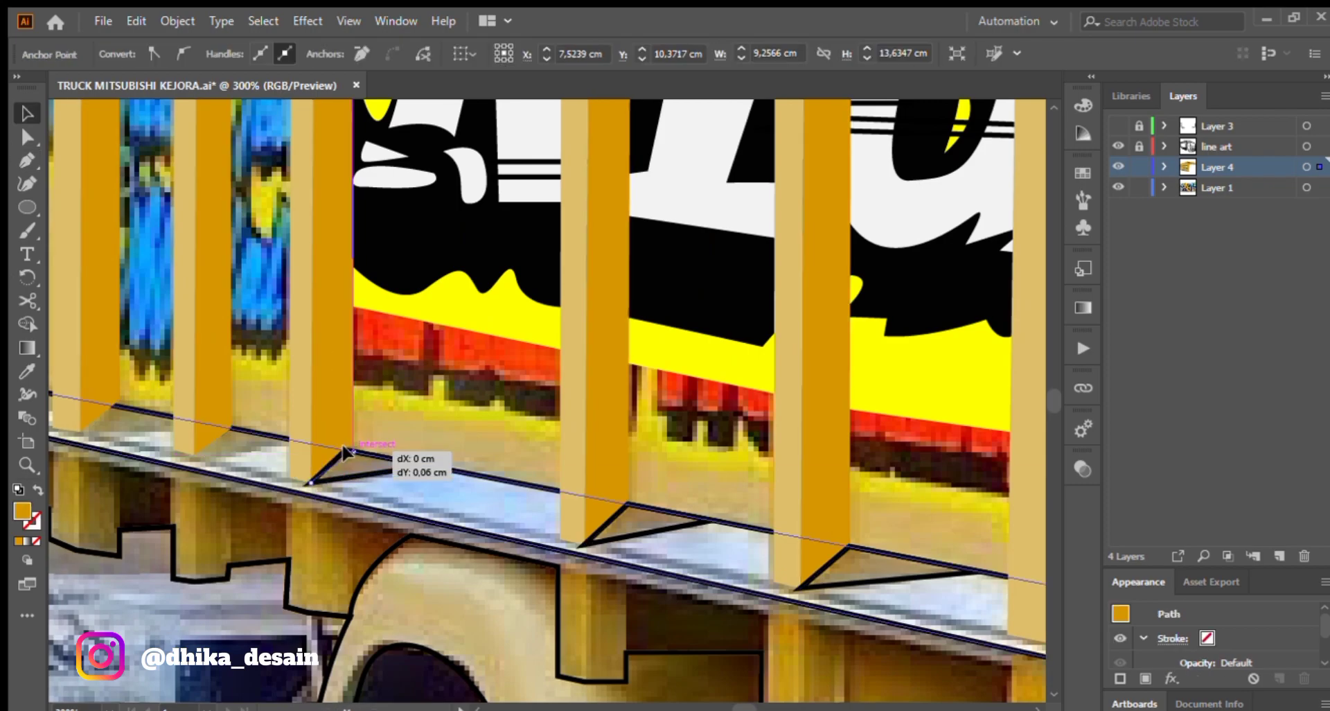
Draw triangular shadow outlines at the feet of the two rearmost posts.
key(p)
drag(194, 454, 373, 497)
click(373, 496)
click(469, 483)
click(410, 471)
click(373, 497)
click(261, 476)
click(352, 459)
click(297, 447)
click(260, 475)
Switch the orange-filled shadows at the two rearmost posts to the black outline style of the line art.
click(27, 113)
mouse_move(831, 475)
mouse_down()
mouse_move(367, 415)
mouse_move(970, 482)
mouse_up()
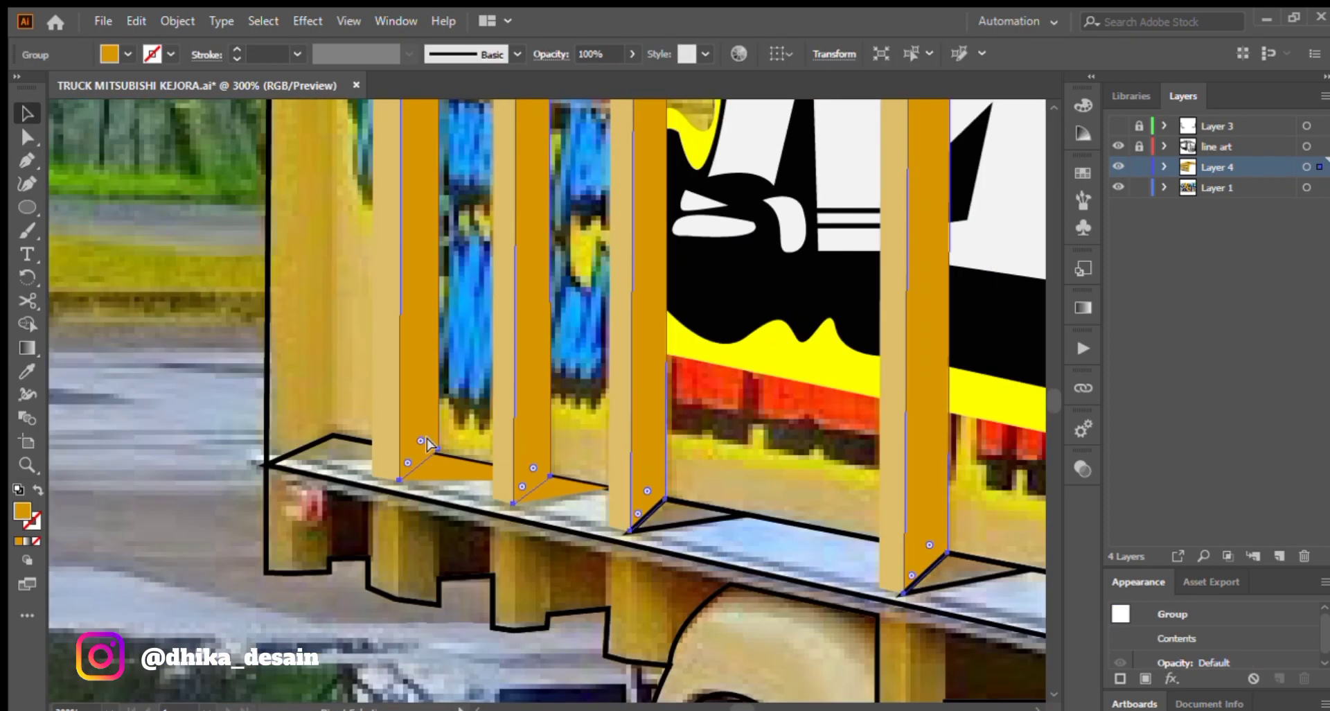
ctrl+click(461, 469)
ctrl+shift+click(537, 489)
key(i)
click(316, 477)
key(ctrl+shift+a)
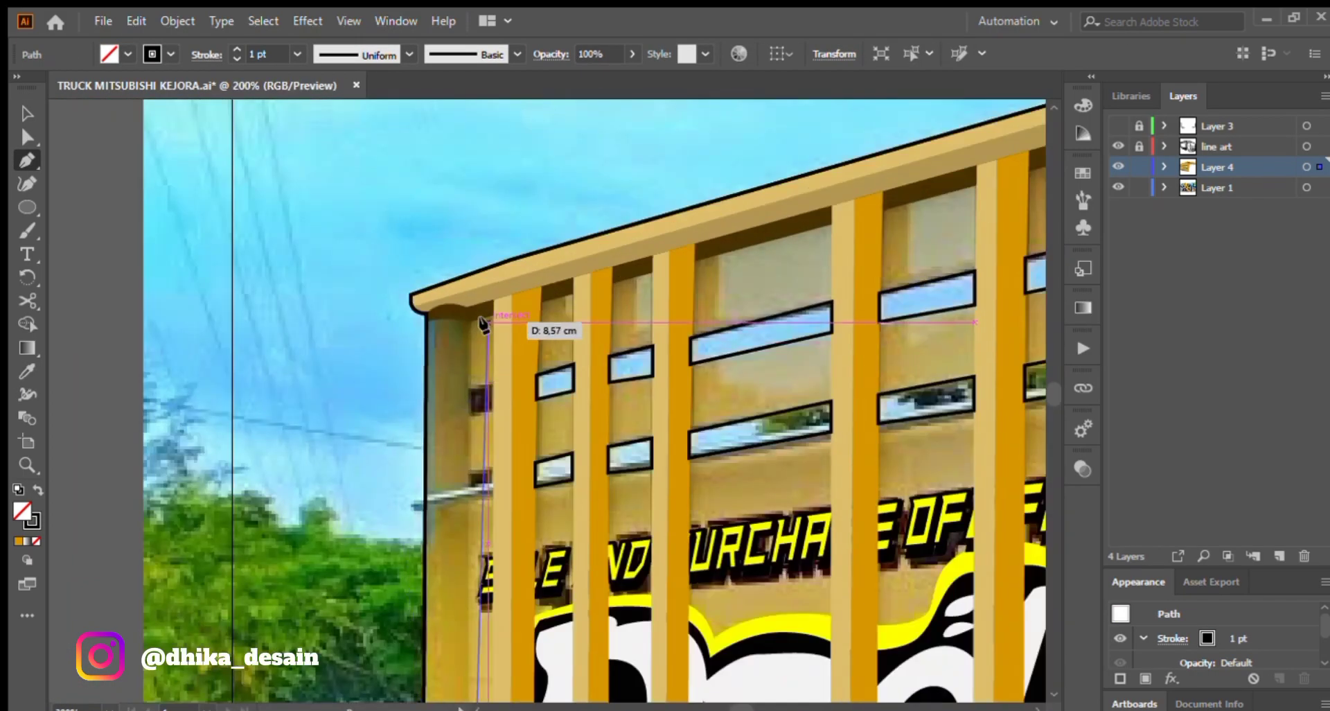
Outline the side face of the cargo body's rear corner post and fill it with the orange of the other posts.
scroll(439, 306, up, 4)
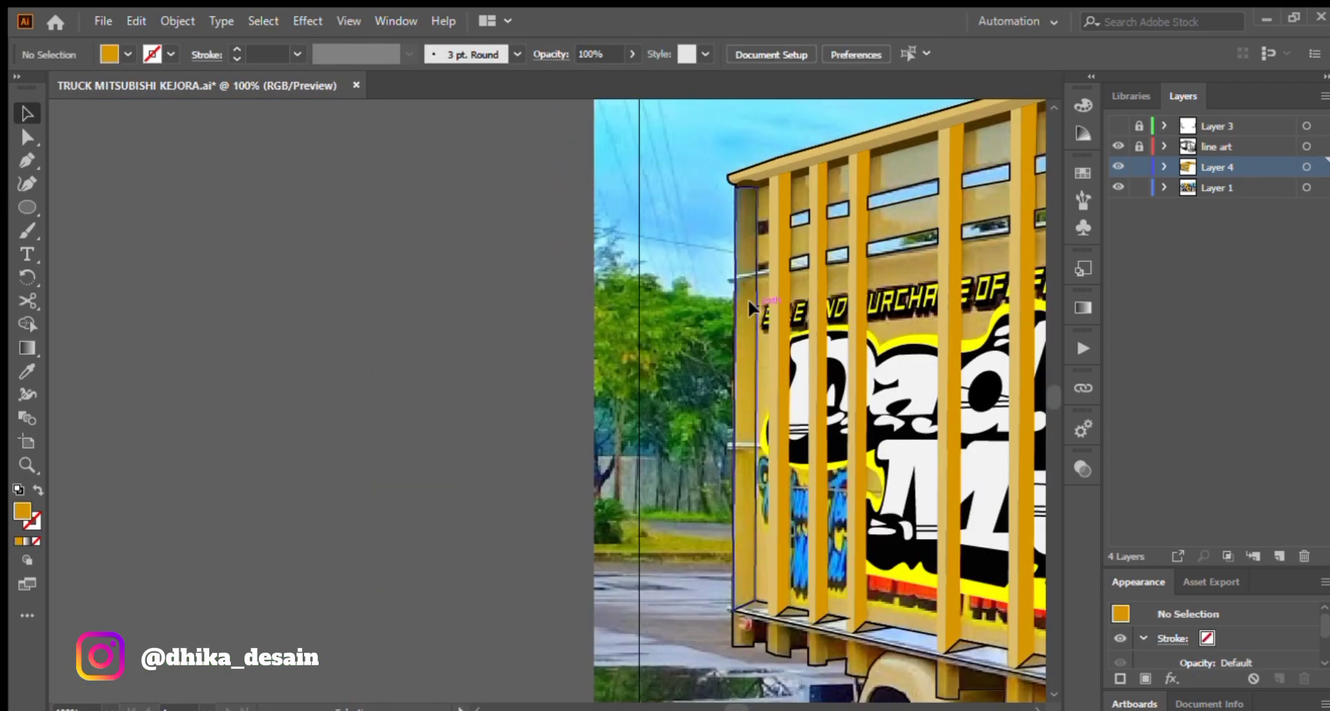
click(747, 298)
key(i)
click(742, 482)
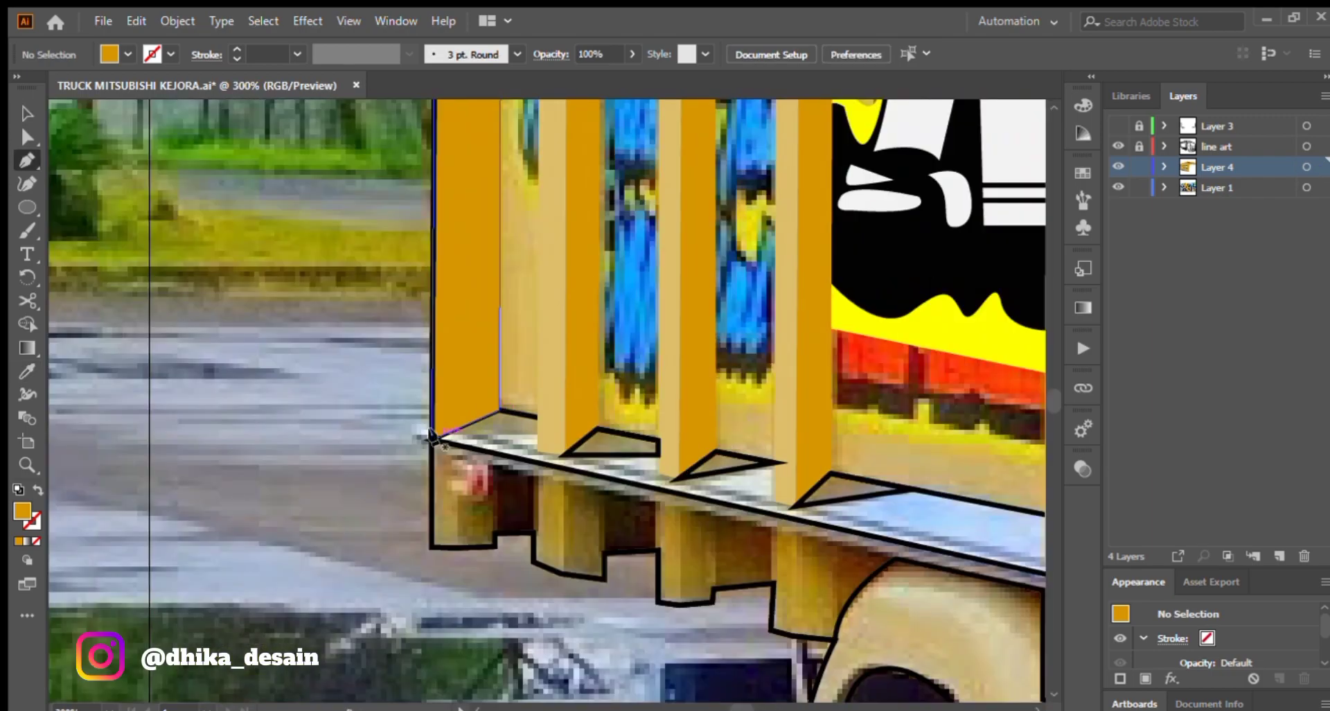
Draw the shadow at the rear corner's foot and fill all the post-foot shadows with solid black.
click(499, 407)
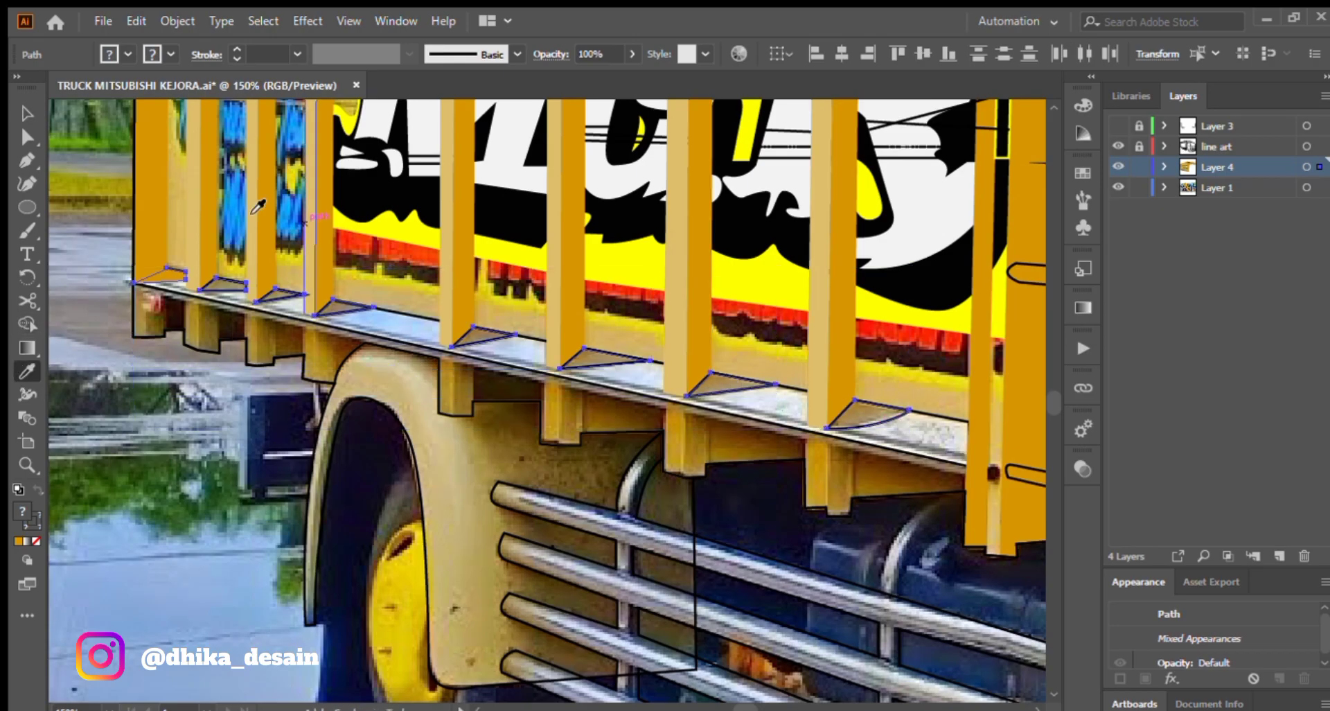
click(614, 327)
click(27, 113)
click(796, 433)
Draw a closed outline of the floor ledge running along the base of the cargo side.
key(p)
scroll(796, 444, up, 3)
drag(970, 478, 367, 443)
click(651, 453)
drag(104, 298, 1054, 584)
click(253, 368)
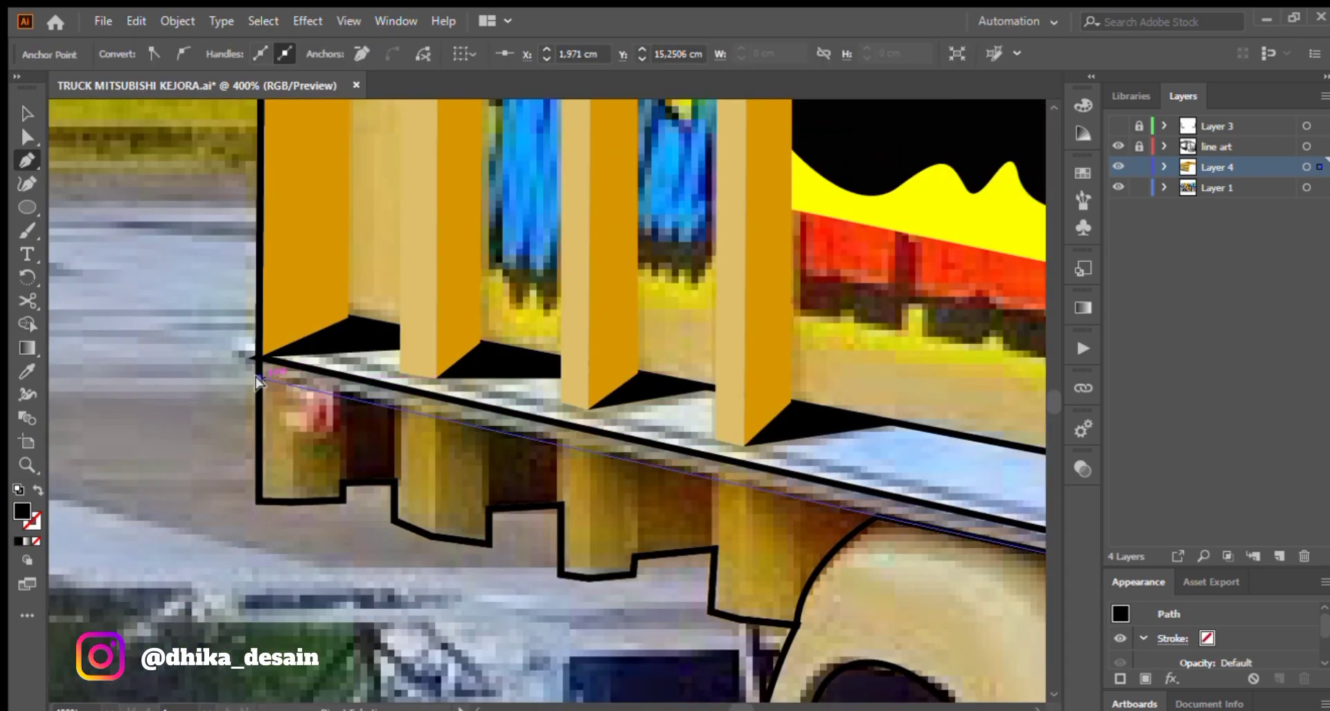
click(258, 358)
drag(970, 526, 420, 354)
drag(942, 447, 392, 274)
click(392, 272)
mouse_move(249, 235)
mouse_down()
mouse_move(677, 431)
mouse_move(898, 409)
mouse_move(1316, 495)
mouse_up()
click(805, 488)
click(585, 348)
drag(585, 347, 285, 297)
Fill the floor ledge beneath the cargo posts with light grey and no stroke.
click(38, 490)
key(v)
click(132, 507)
mouse_move(1040, 451)
mouse_down()
mouse_move(627, 357)
mouse_move(339, 271)
mouse_up()
scroll(339, 271, down, 3)
click(741, 328)
click(37, 491)
key(i)
click(138, 325)
key(v)
scroll(140, 374, down, 2)
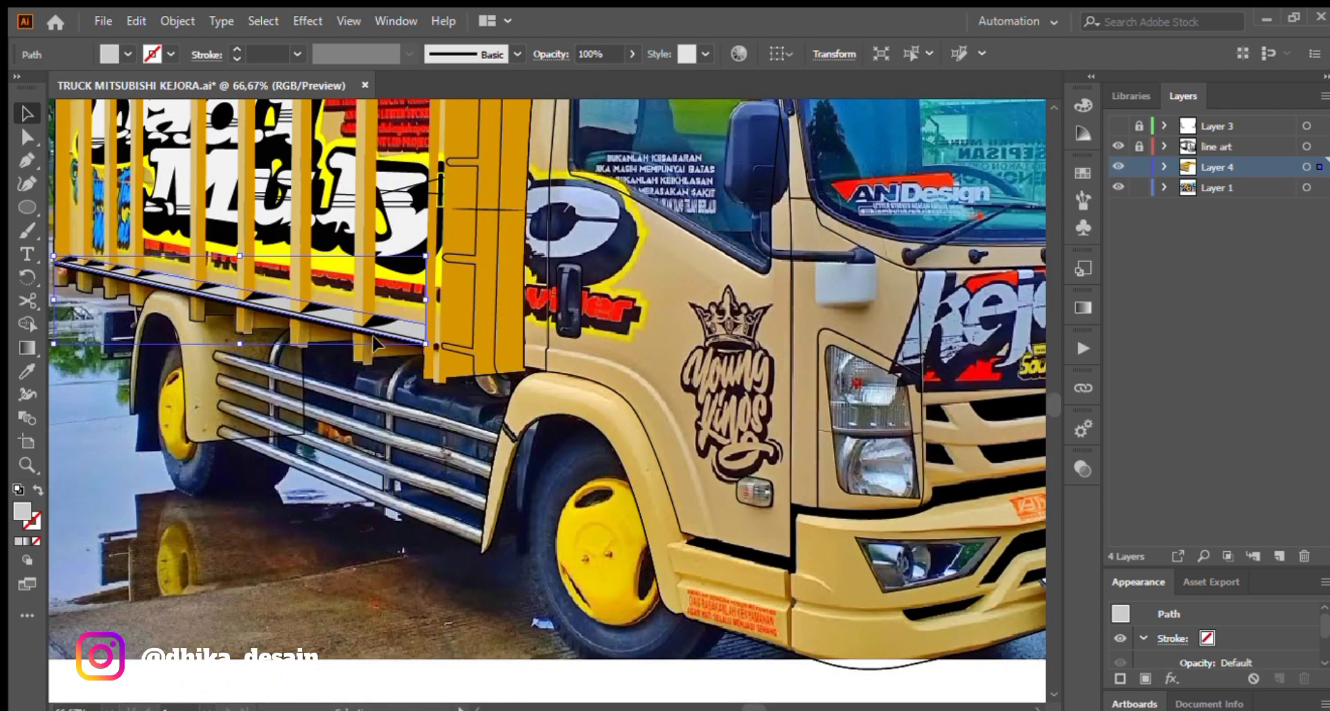
Show all hidden artwork and set the opacity of the grouped post-foot shadows to 15%.
drag(362, 342, 539, 540)
key(ctrl+alt+3)
click(94, 429)
click(321, 504)
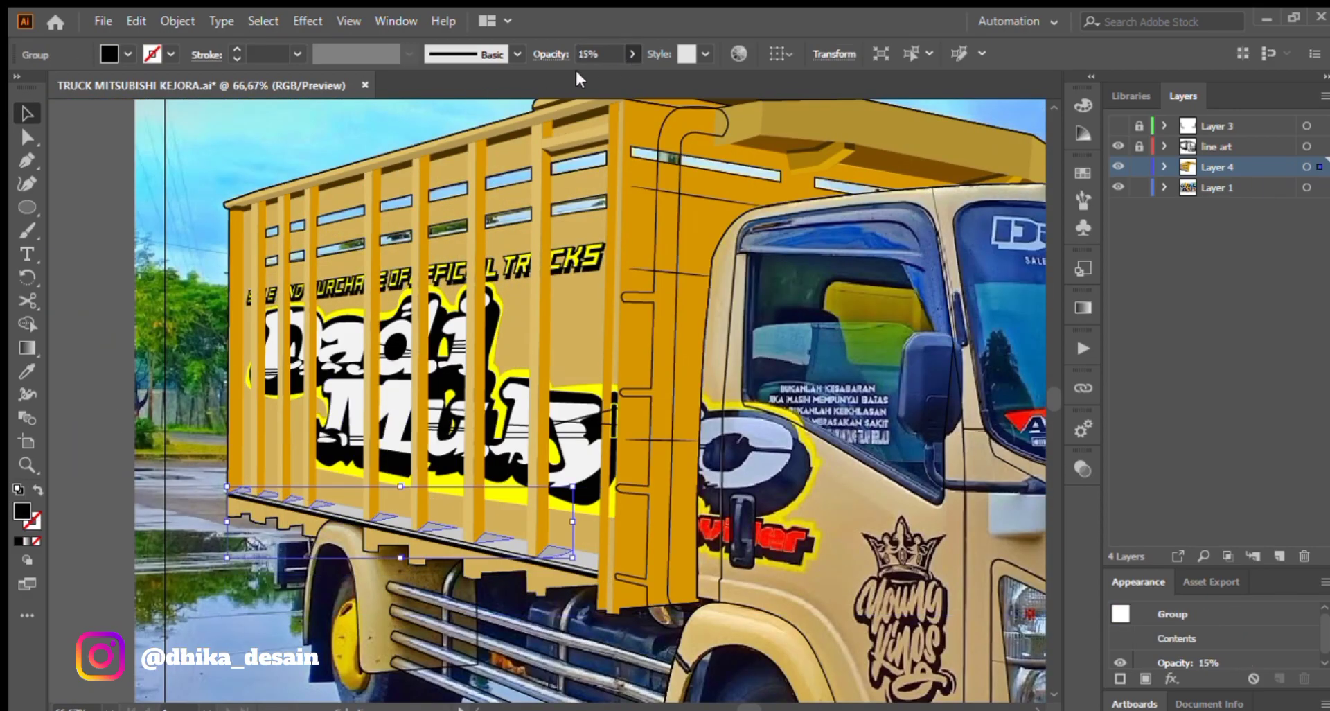
click(393, 111)
Toggle the photo layer's visibility to check the coloured cargo body, and save the document.
scroll(393, 111, down, 3)
click(1117, 187)
scroll(711, 280, up, 1)
drag(711, 280, 753, 334)
click(1117, 187)
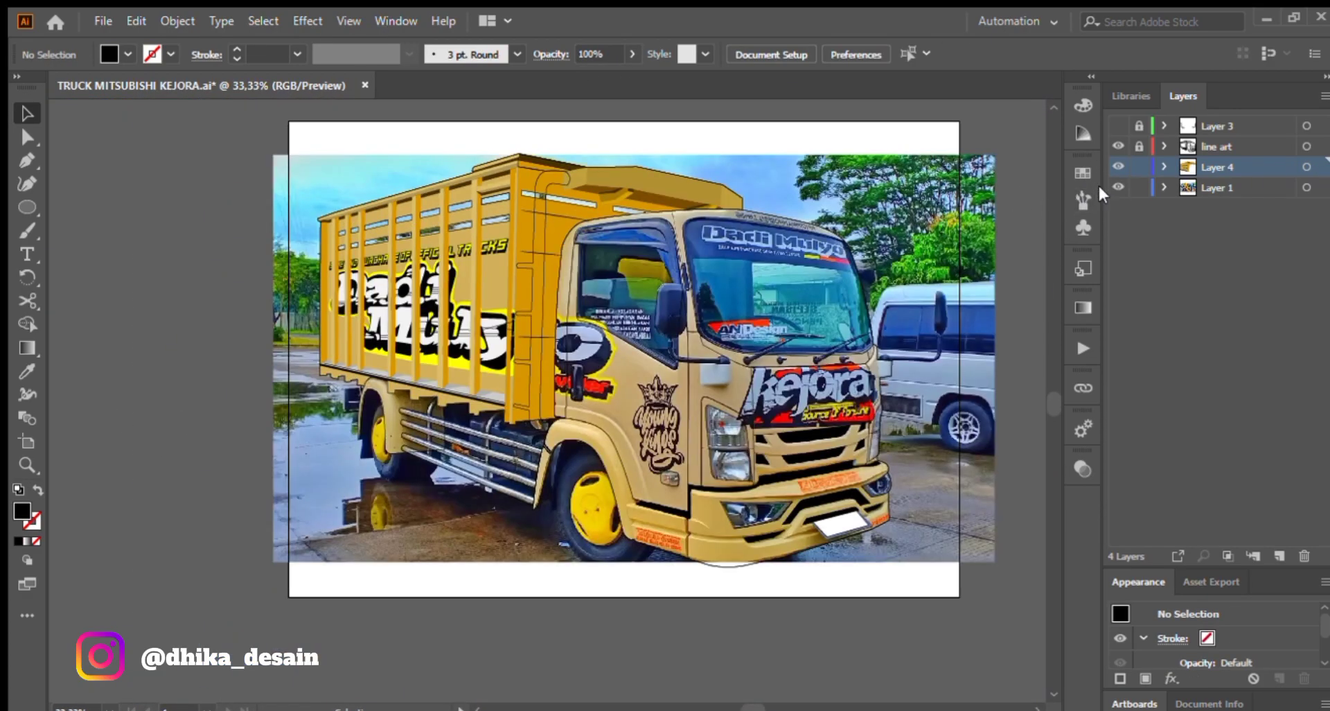
click(1117, 187)
key(ctrl+s)
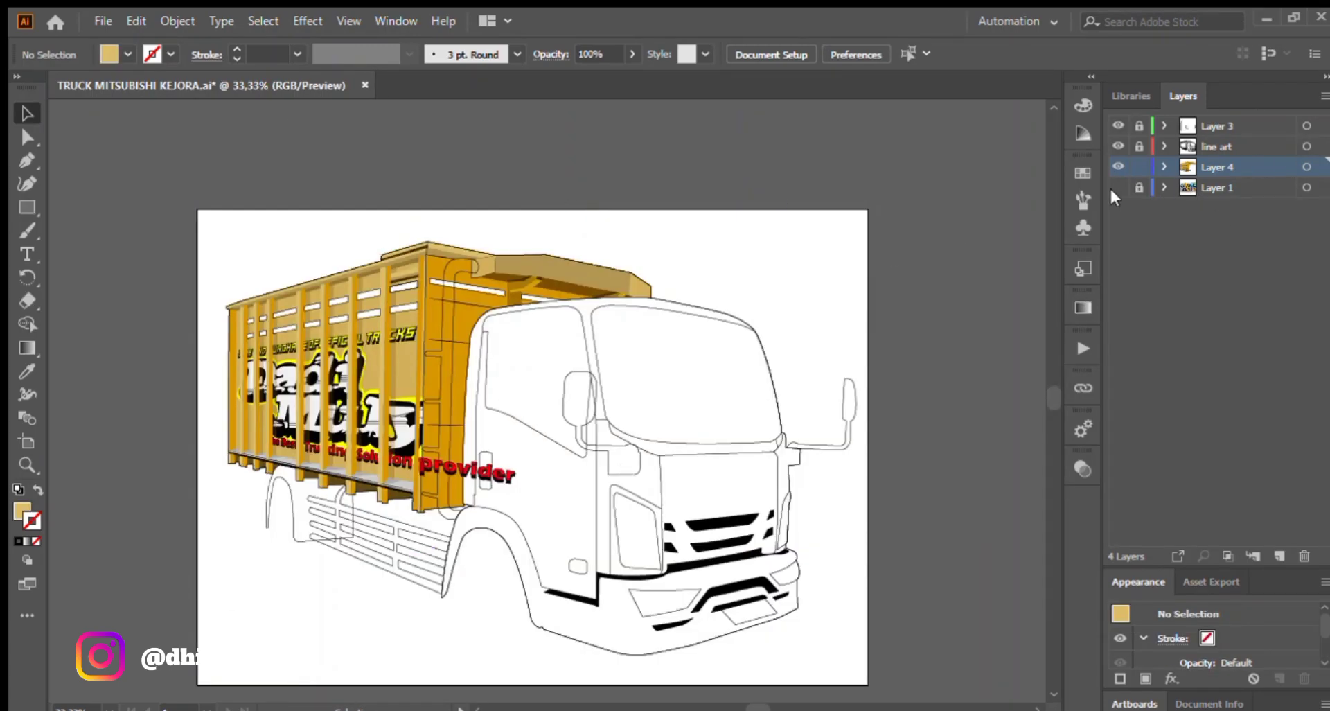
Show and unlock the photo's Layer 1 and create a new layer directly above it.
click(1118, 187)
click(1140, 187)
click(1119, 187)
click(1218, 188)
key(ctrl+l)
Copy the cab outline from the line art, paste it in place on Layer 5, and lock the line art layer.
click(508, 516)
key(ctrl+c)
click(1217, 187)
key(ctrl+f)
click(1139, 147)
click(1118, 208)
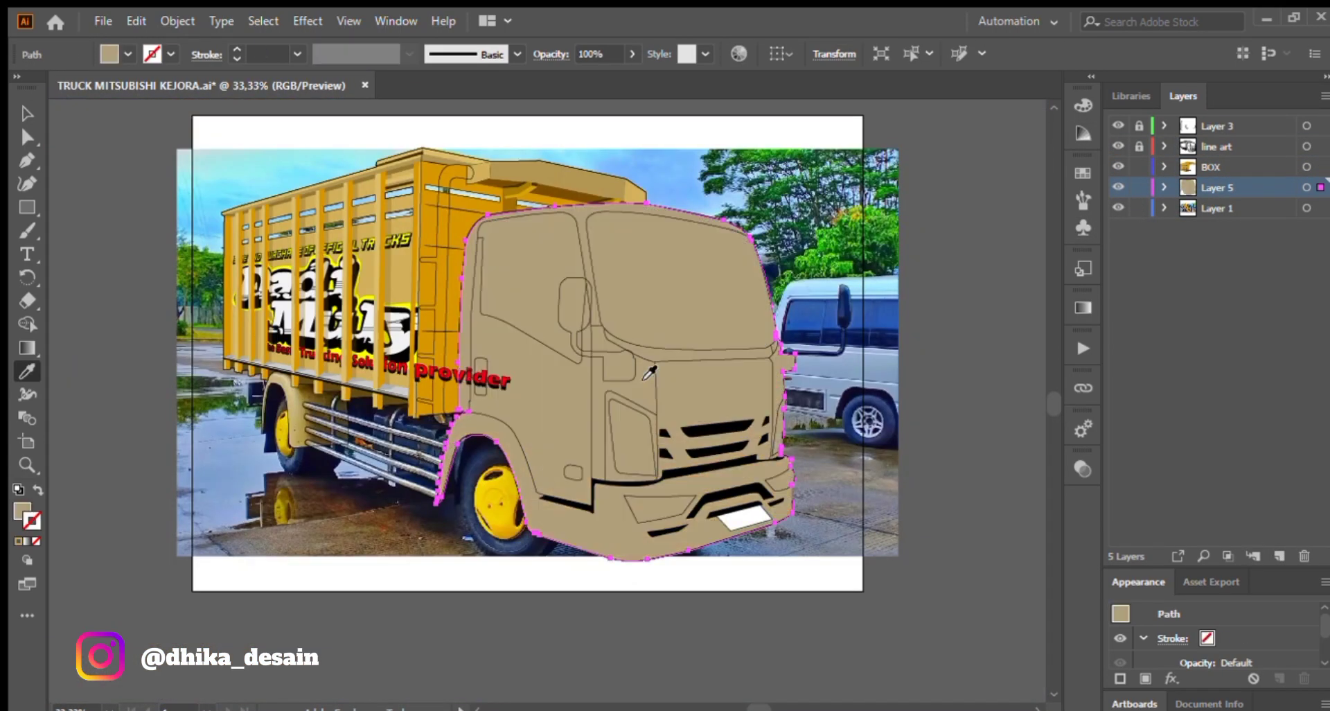
Recolour the cab shape with a tan sampled from the photo's door and switch it from fill to outline.
click(38, 490)
click(577, 414)
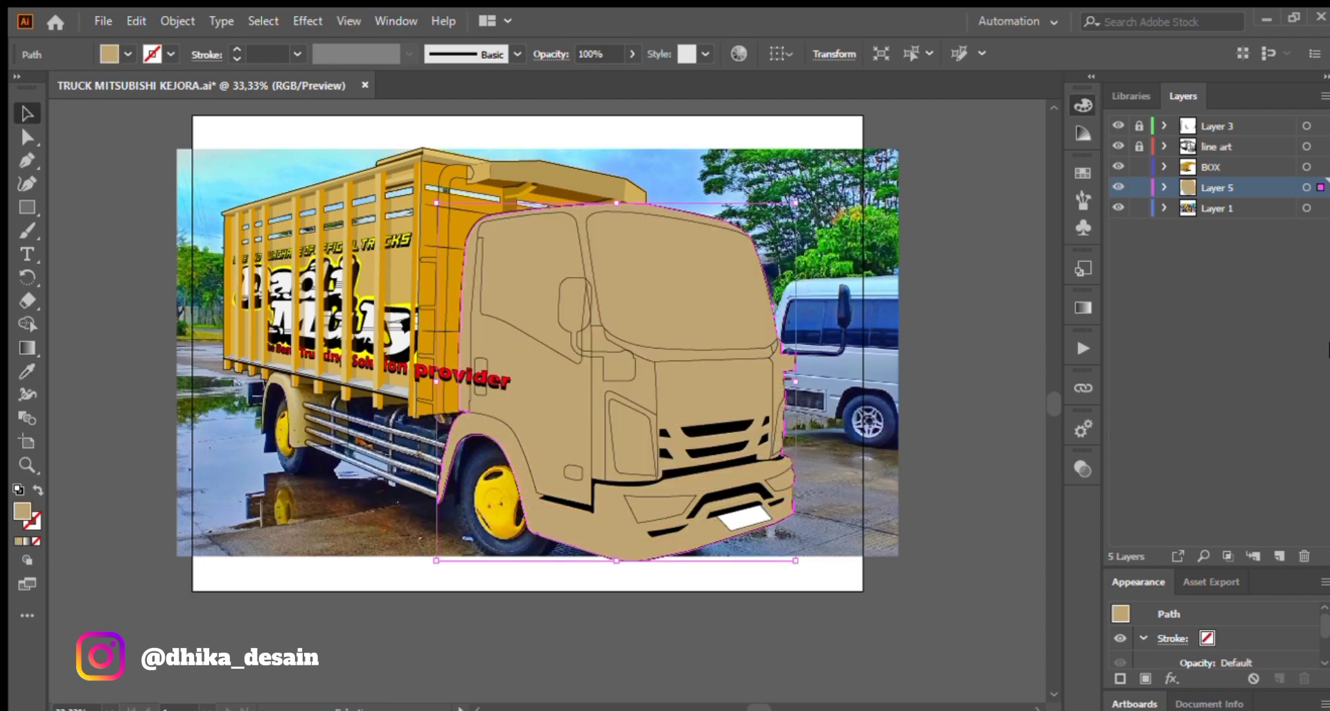
click(38, 490)
click(544, 573)
scroll(769, 468, up, 5)
key(p)
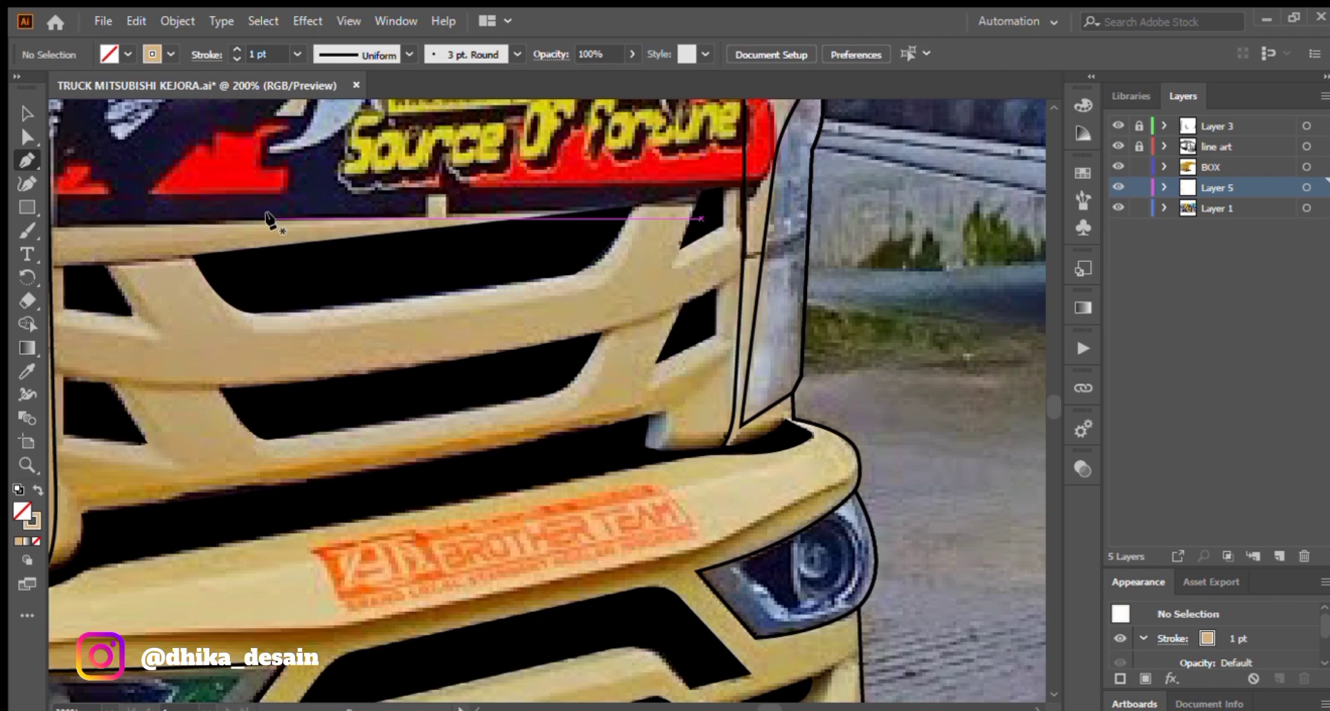
key(v)
scroll(526, 372, down, 3)
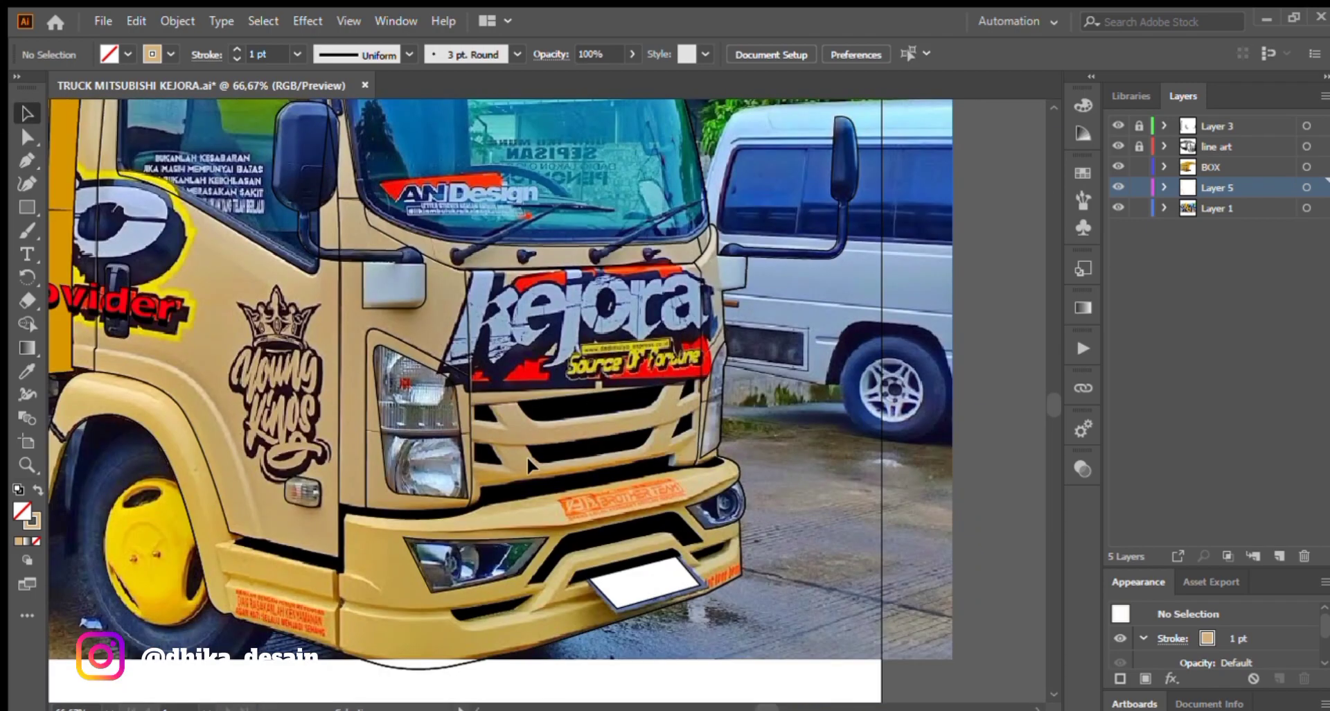
Move the cab's window, headlight, fog lamp and door handle outlines to Layer 5, and lock the line art and BOX layers.
click(490, 581)
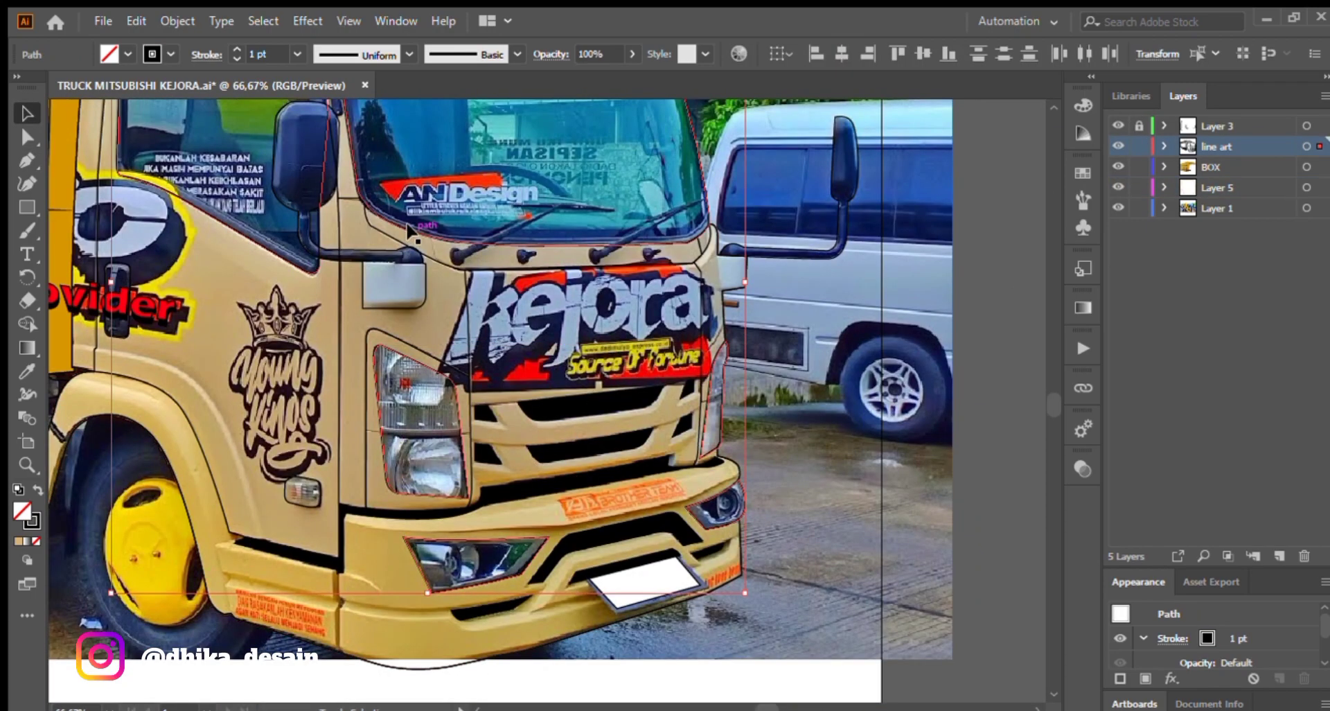
shift+click(119, 283)
drag(1320, 147, 1320, 187)
click(1139, 146)
click(1139, 167)
click(254, 374)
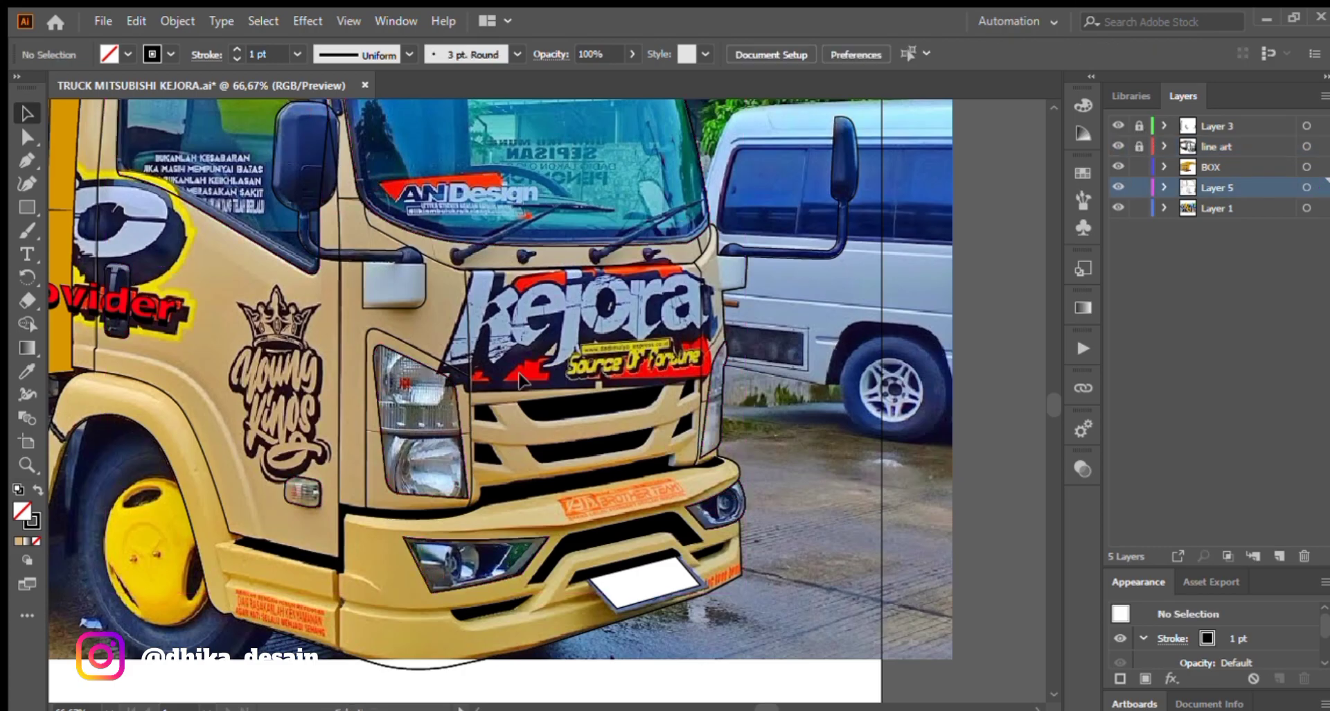
drag(255, 374, 441, 422)
scroll(250, 231, up, 2)
scroll(293, 208, up, 2)
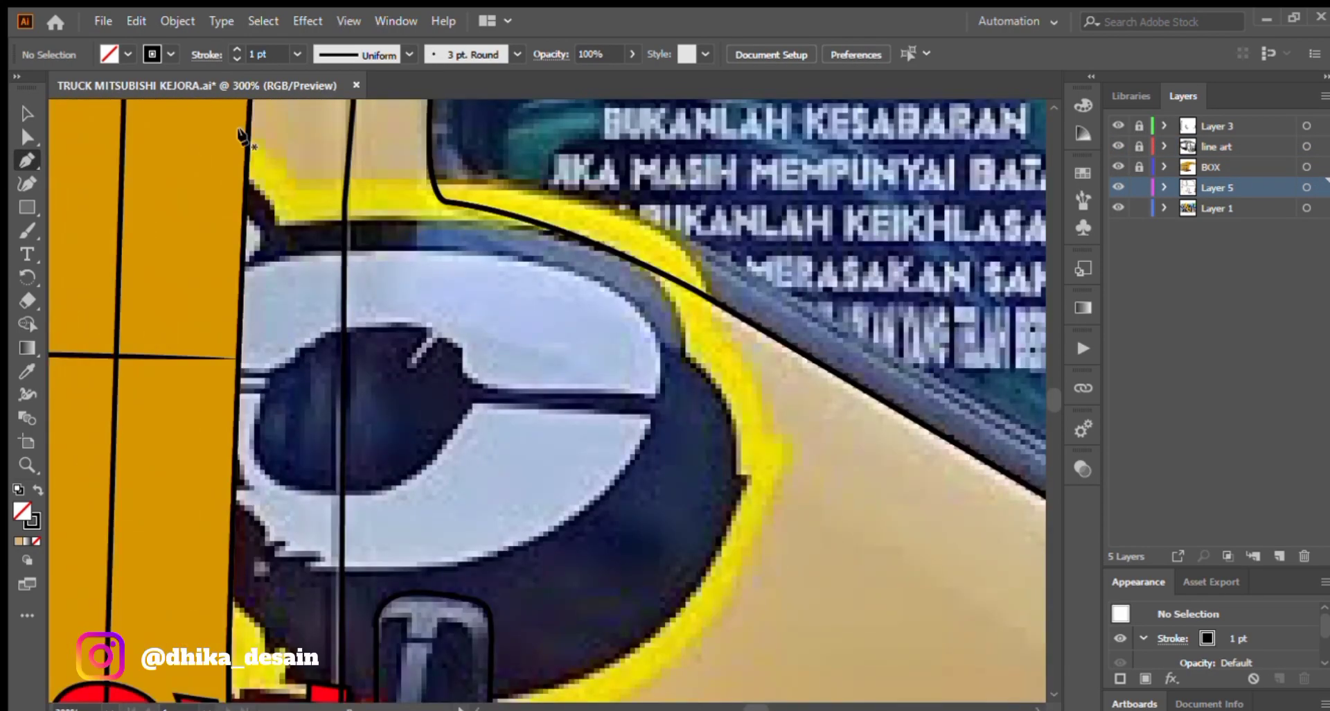
Trace the outer edge of the yellow logo border on the cab door with the Pen tool, closing it along the ladder panel.
click(246, 135)
drag(295, 180, 307, 217)
click(296, 181)
scroll(569, 202, down, 1)
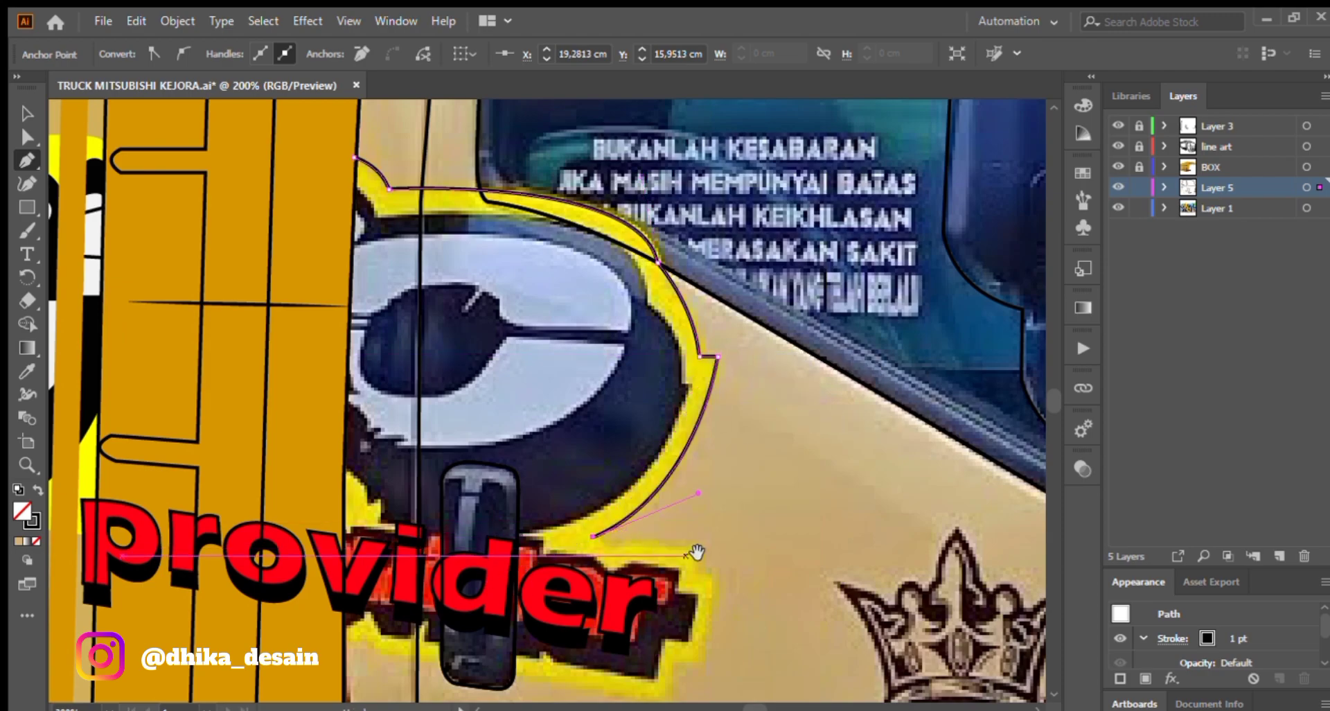
drag(698, 558, 565, 386)
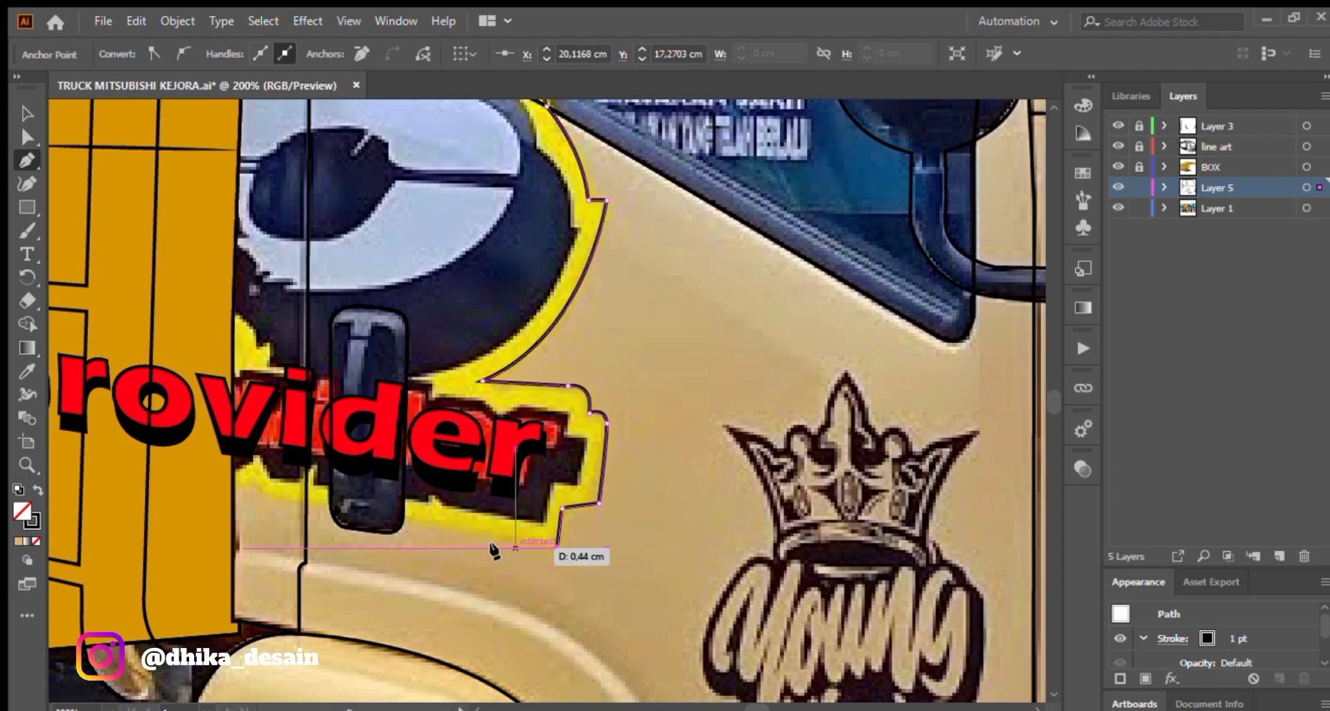
click(257, 483)
drag(233, 479, 284, 658)
click(233, 480)
click(284, 355)
Trace the dark backing inside the yellow border, following the C shape and the "provider" lettering, and close it along the panel edge.
drag(461, 431, 405, 336)
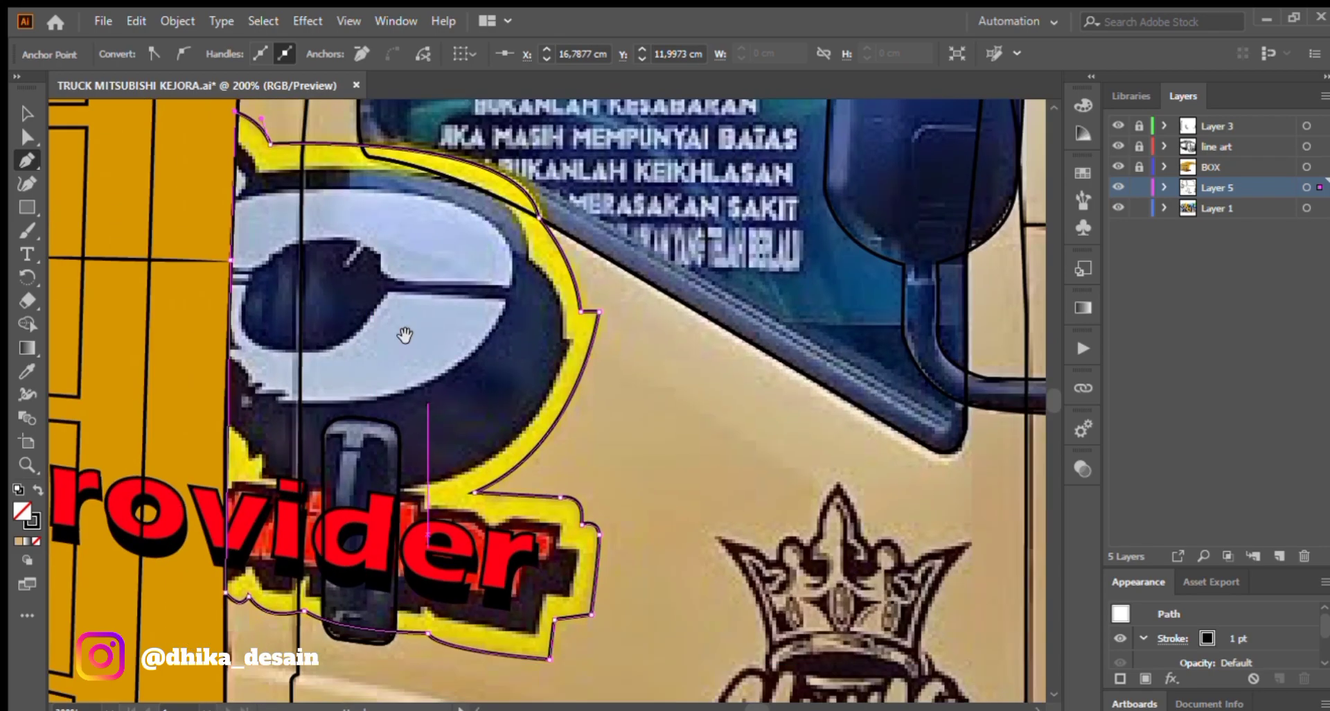
click(235, 146)
drag(259, 175, 264, 191)
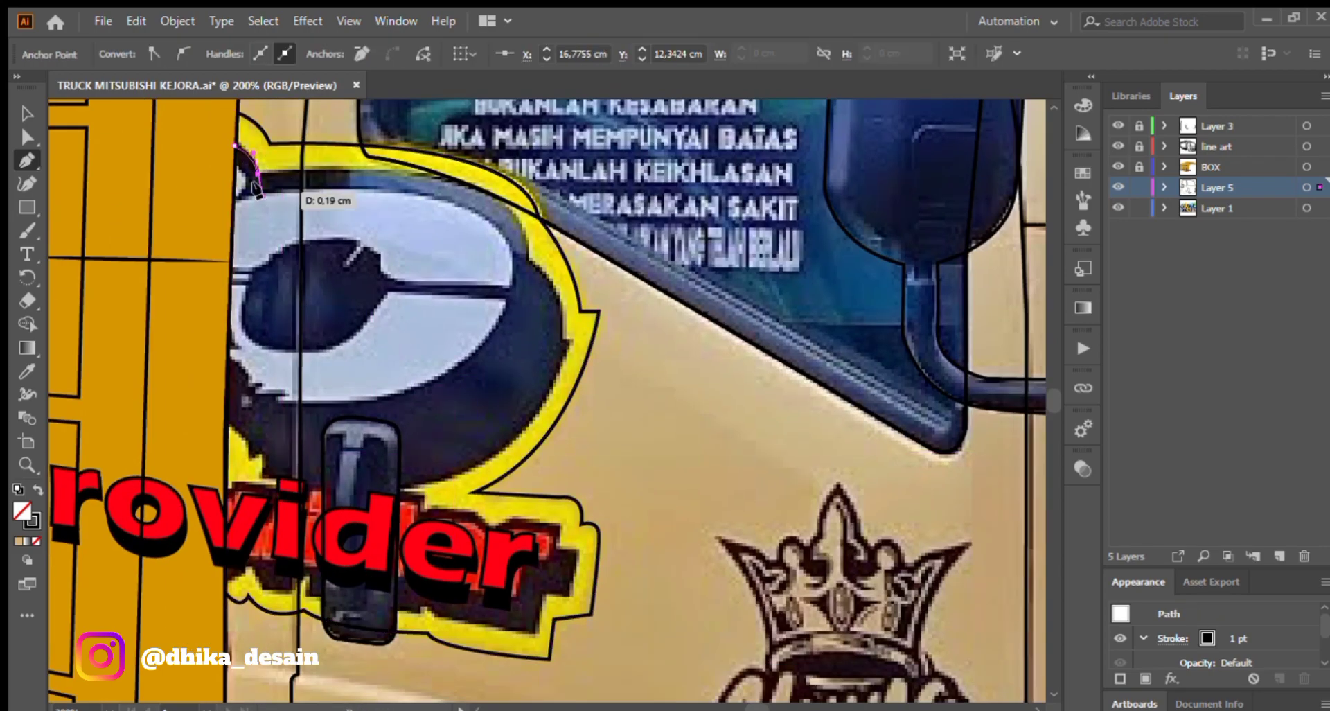
click(259, 174)
drag(483, 186, 530, 216)
click(564, 338)
click(575, 338)
drag(416, 480, 531, 400)
drag(517, 411, 376, 434)
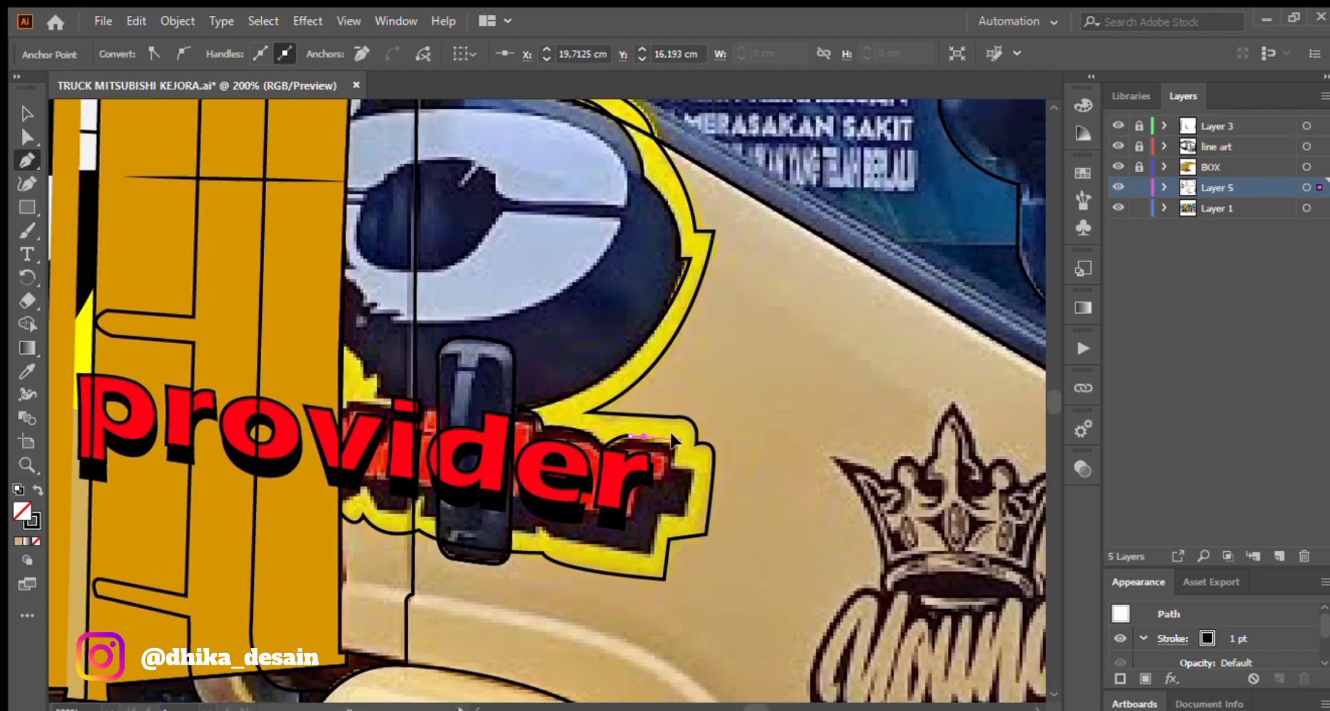
drag(541, 528, 427, 521)
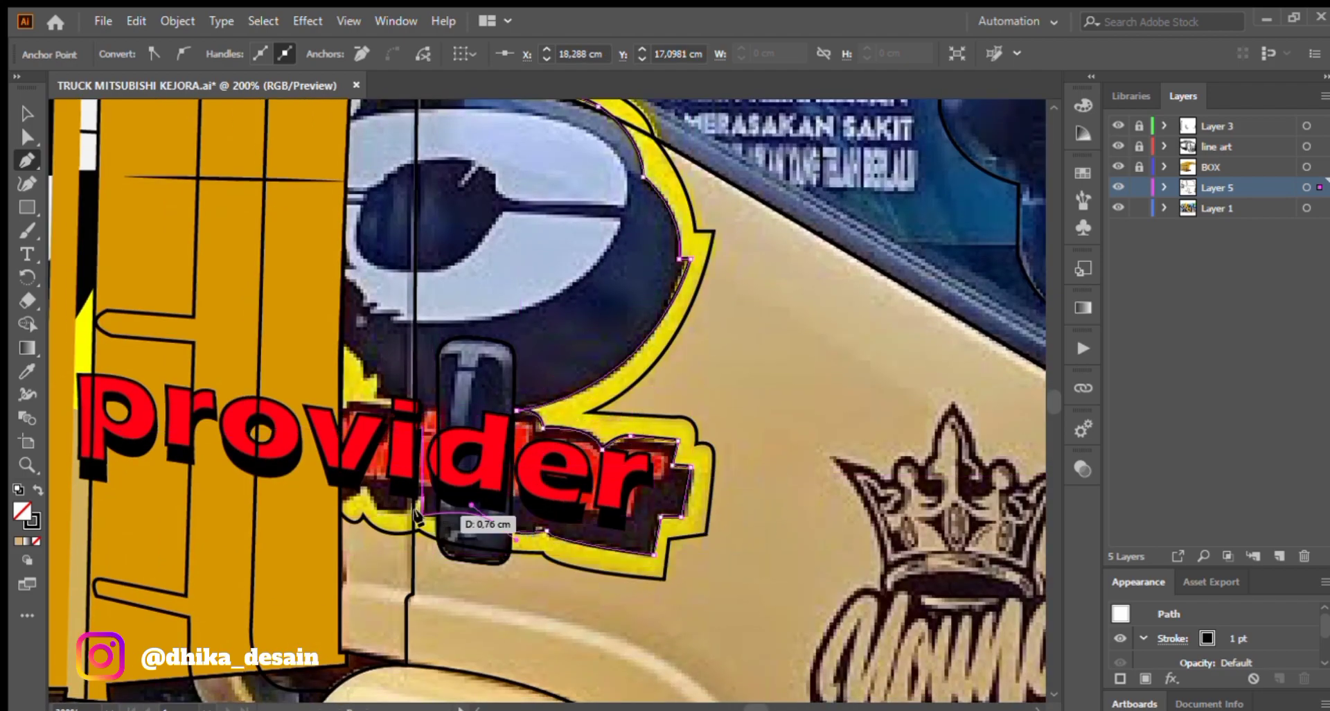
click(359, 488)
click(342, 494)
drag(344, 124, 389, 341)
click(393, 279)
Bring the orange ladder panel in the BOX layer in front of the "provider" lettering and relock the BOX layer.
click(27, 113)
click(332, 390)
scroll(335, 395, down, 2)
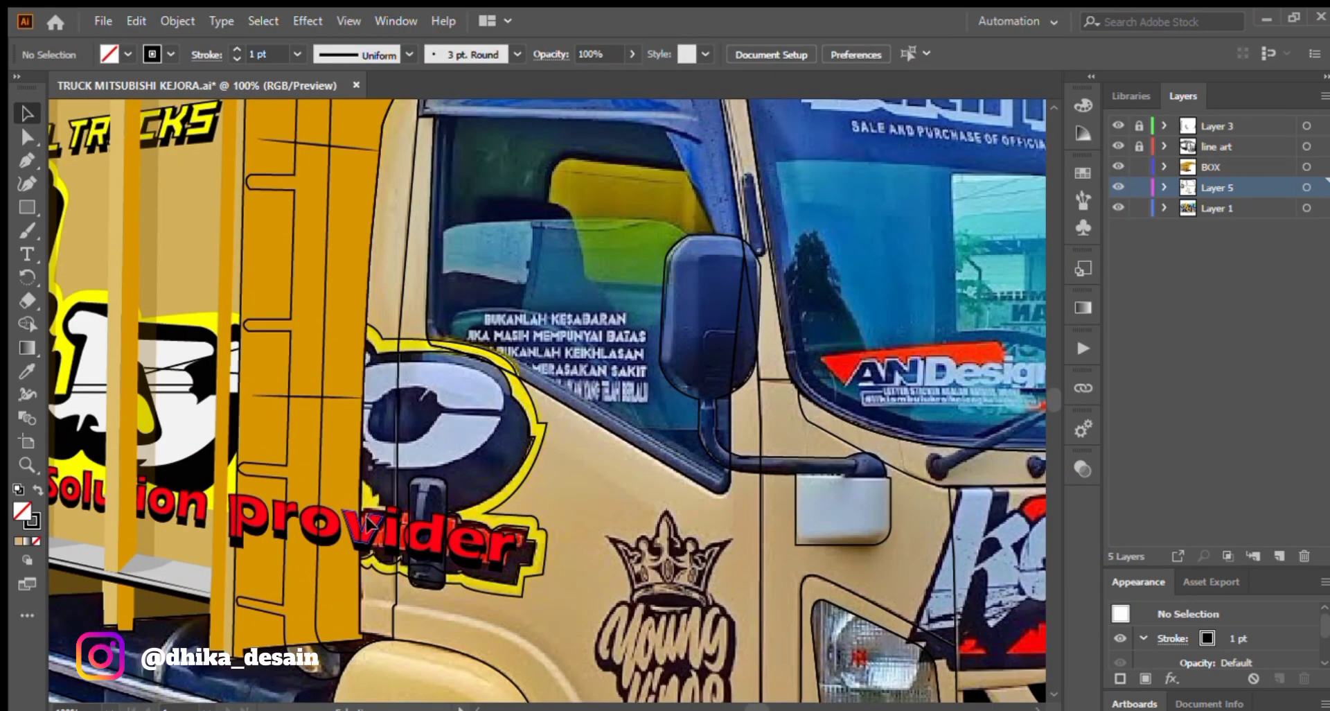
click(326, 452)
key(ctrl+shift+])
scroll(408, 291, down, 2)
scroll(451, 478, up, 4)
click(1139, 167)
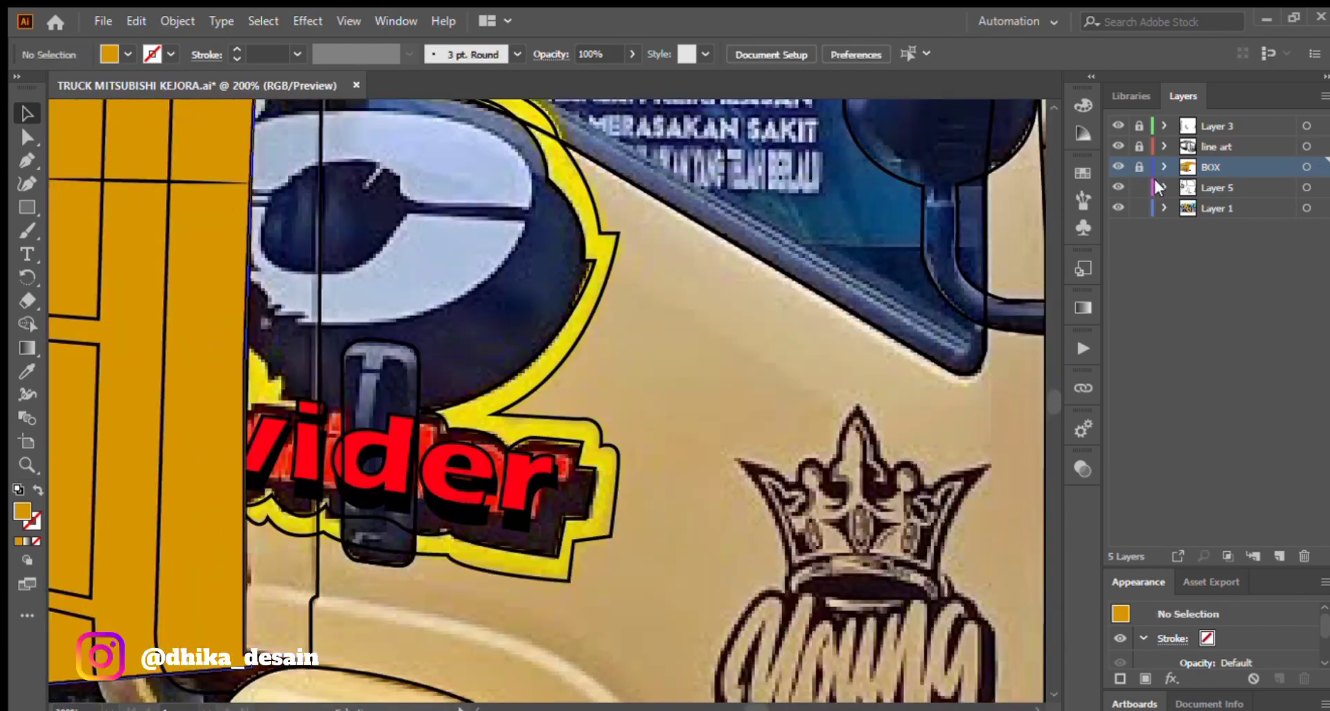
Trace on Layer 5 the small yellow patch inside the dark backing beside the panel edge.
key(p)
click(1217, 188)
click(333, 563)
drag(293, 410, 323, 510)
click(284, 489)
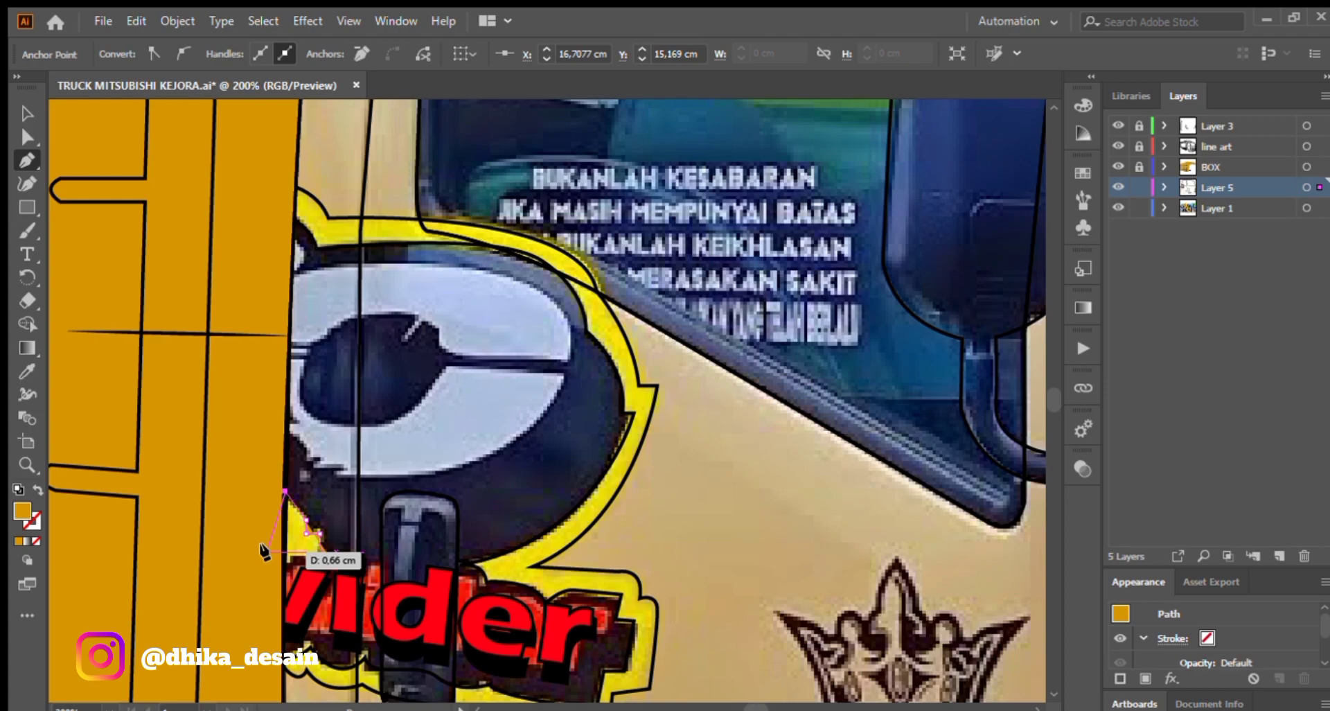
key(ctrl+shift+a)
Trace the white C letter of the door logo, including its inner opening.
click(566, 374)
drag(331, 476, 106, 473)
click(332, 476)
click(347, 469)
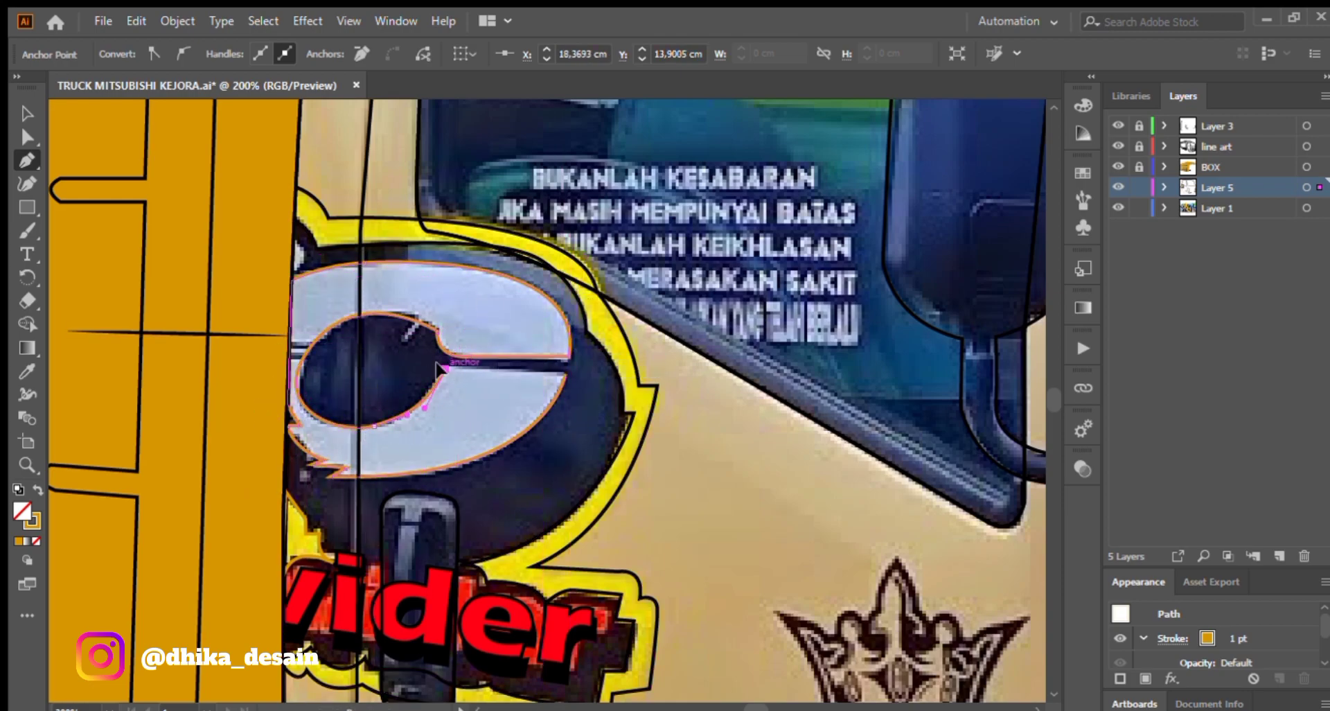
Fill the traced C with the off-white sampled from the matching lettering on the cargo box.
click(27, 113)
key(ctrl+shift+a)
scroll(470, 334, down, 1)
click(499, 412)
key(i)
click(79, 266)
Fill the door logo's border with yellow and its backing with black, matching the cargo box logo.
click(586, 436)
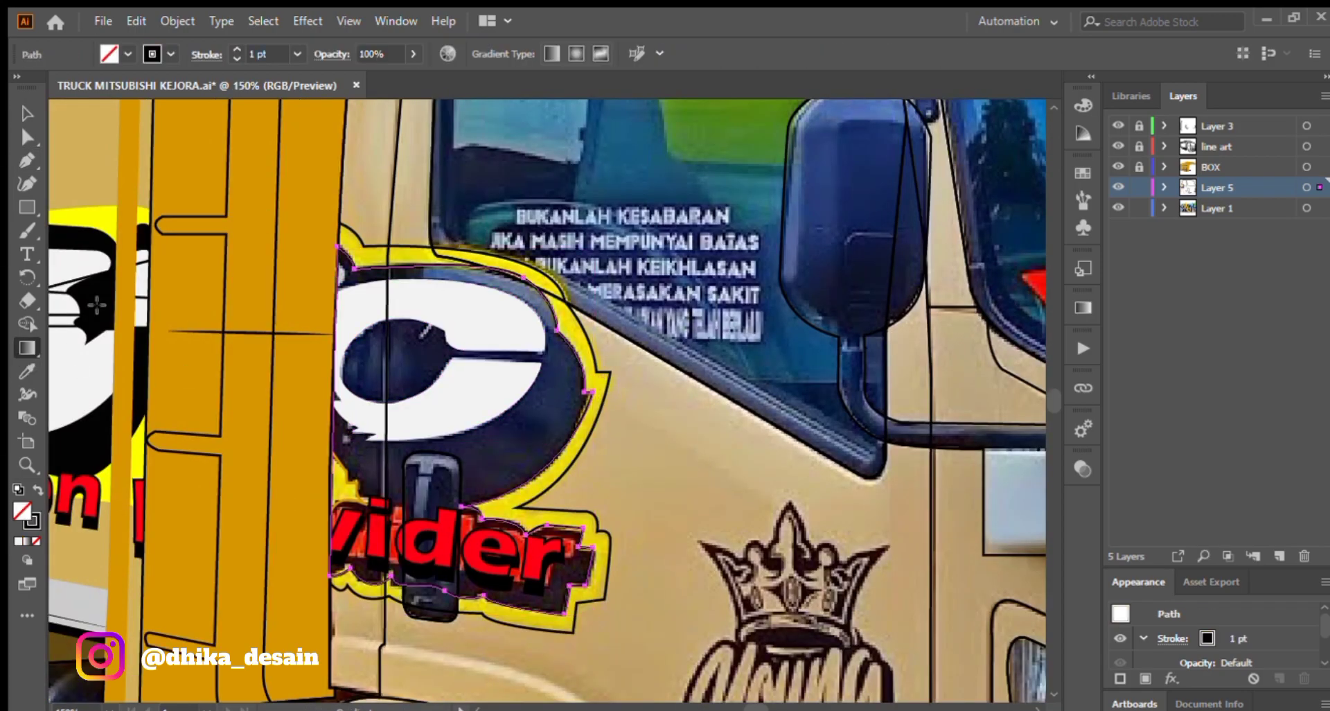
key(shift+x)
click(591, 433)
key(shift+x)
key(i)
click(90, 218)
key(v)
key(ctrl+shift+a)
Reshape the black backing by moving the anchor points around the lower edge and end of "provider".
ctrl+click(558, 611)
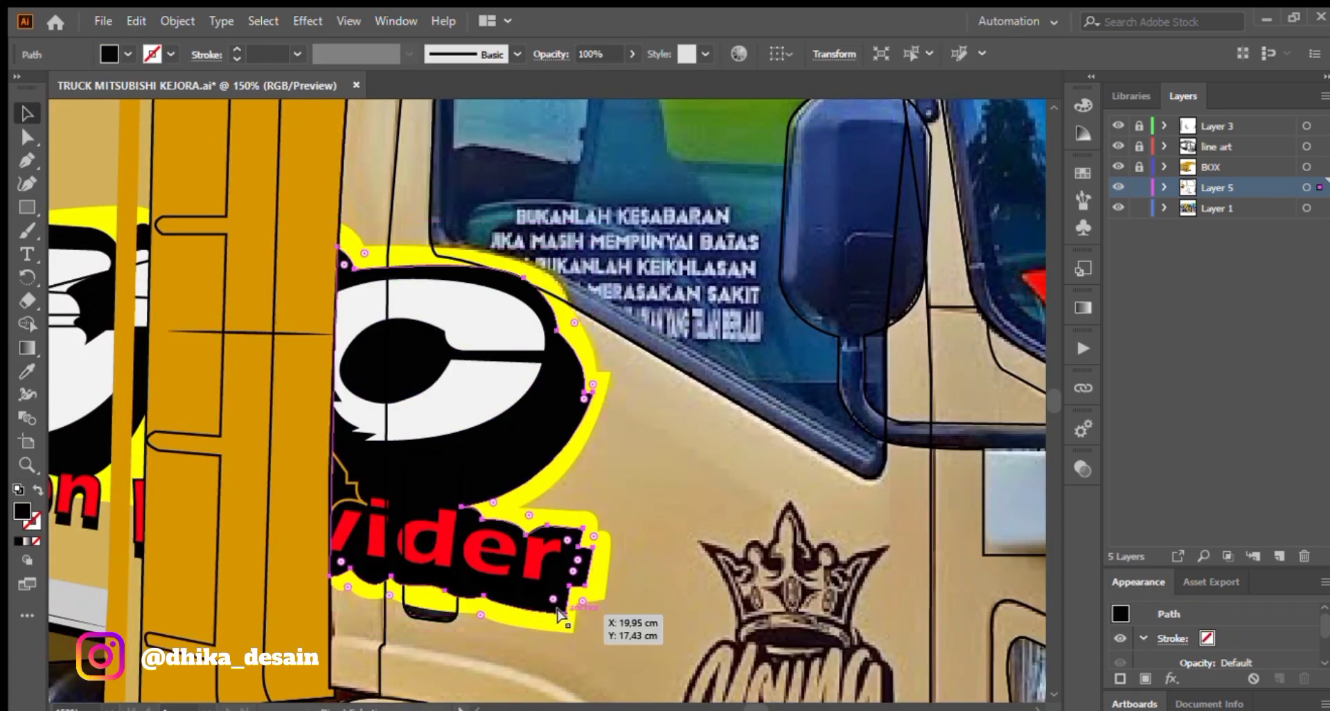
drag(566, 613, 547, 594)
drag(351, 569, 353, 555)
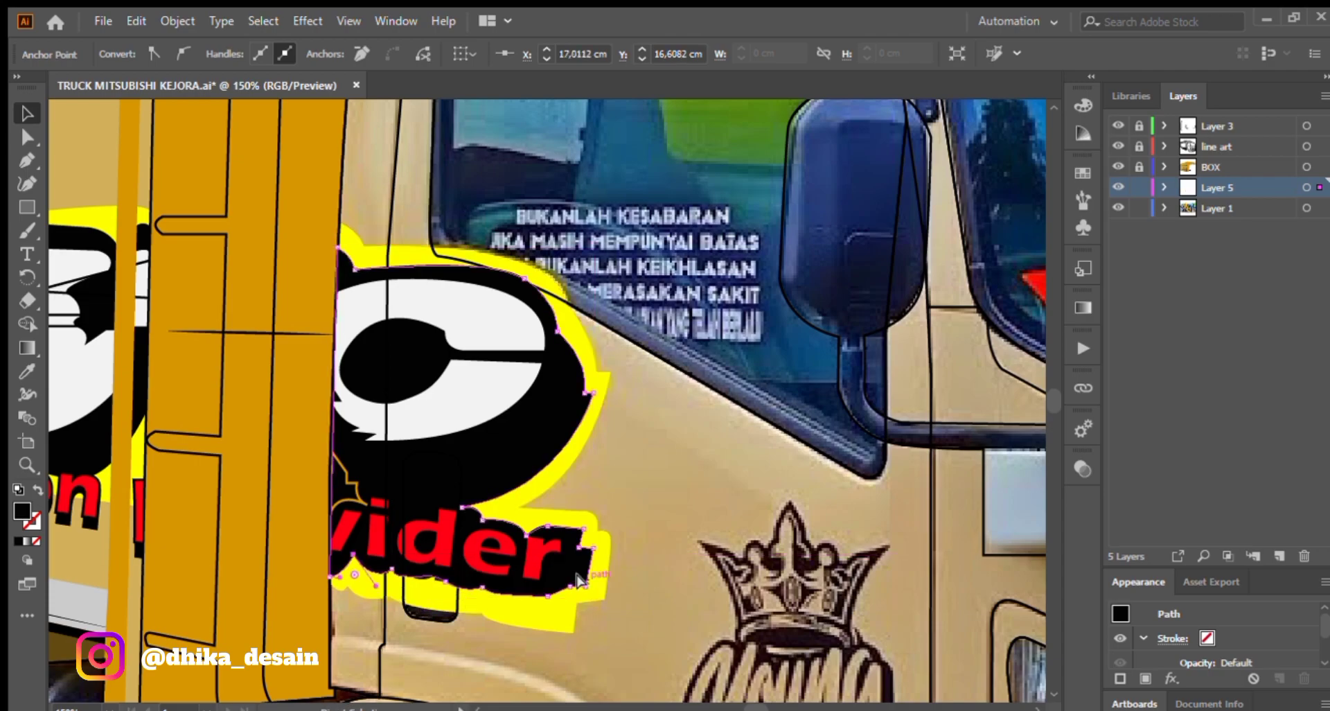
drag(580, 578, 569, 574)
drag(575, 542, 566, 540)
mouse_move(579, 524)
mouse_down()
mouse_move(564, 519)
mouse_move(577, 542)
mouse_up()
mouse_move(568, 574)
mouse_down()
mouse_move(558, 575)
mouse_move(564, 557)
mouse_move(558, 574)
mouse_up()
Fill the small patch beside the panel with the yellow sampled from the logo border.
click(616, 547)
scroll(617, 543, down, 2)
click(499, 518)
key(i)
click(597, 555)
key(v)
click(99, 132)
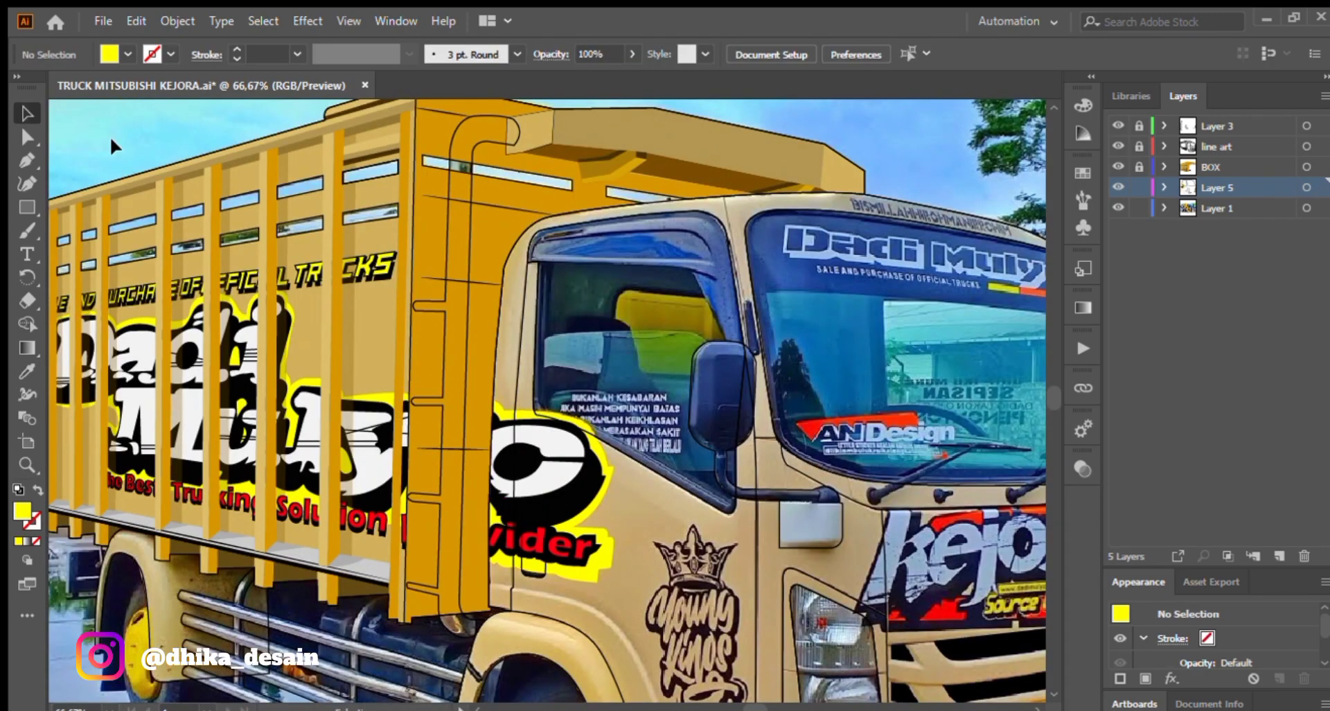
Group the door logo shapes and hide the group in Layer 5.
scroll(532, 368, up, 1)
click(523, 454)
shift+click(580, 520)
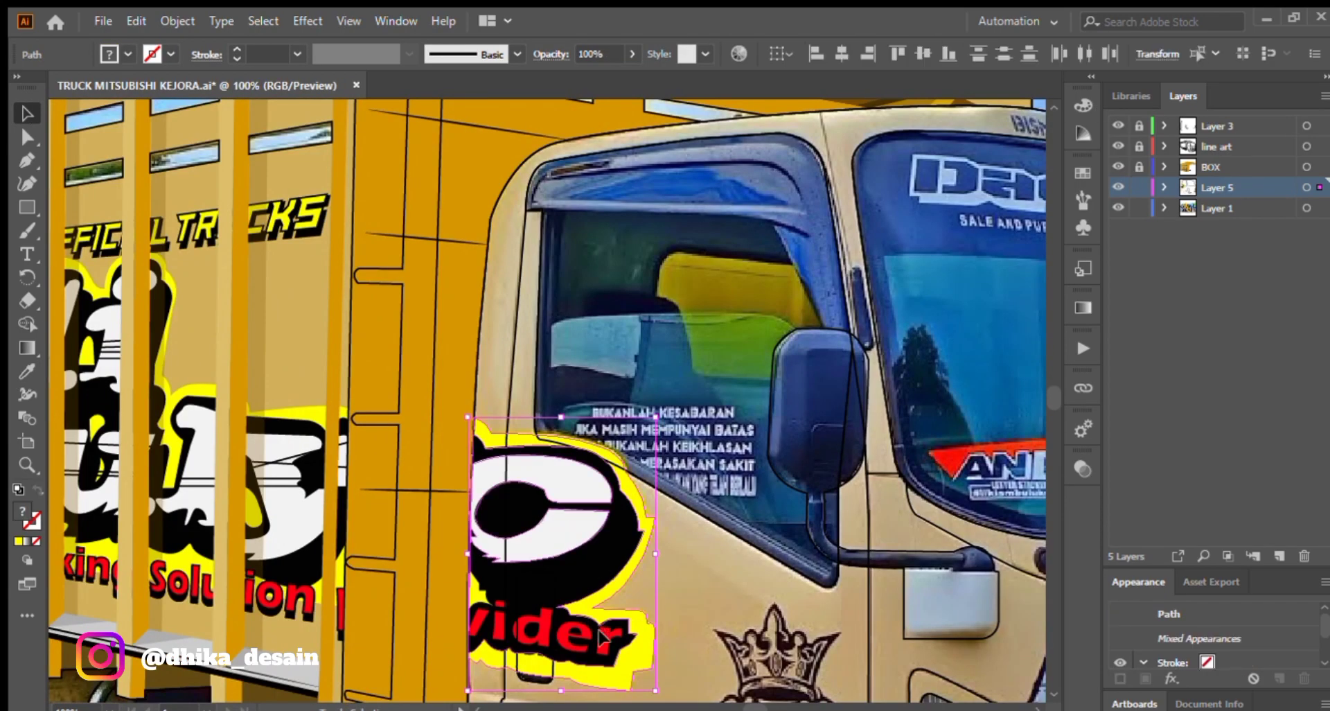
key(ctrl+g)
click(761, 479)
click(574, 565)
click(1164, 187)
click(1118, 208)
Start tracing the silhouette of the "Young Kings" door decal from the crown's right tip down the lettering's right edge.
drag(842, 602, 588, 289)
key(ctrl+plus)
key(p)
scroll(588, 285, up, 1)
click(609, 270)
mouse_move(555, 381)
mouse_down()
mouse_move(546, 420)
mouse_move(573, 421)
mouse_up()
click(555, 381)
click(572, 402)
drag(610, 435, 604, 335)
drag(594, 456, 594, 457)
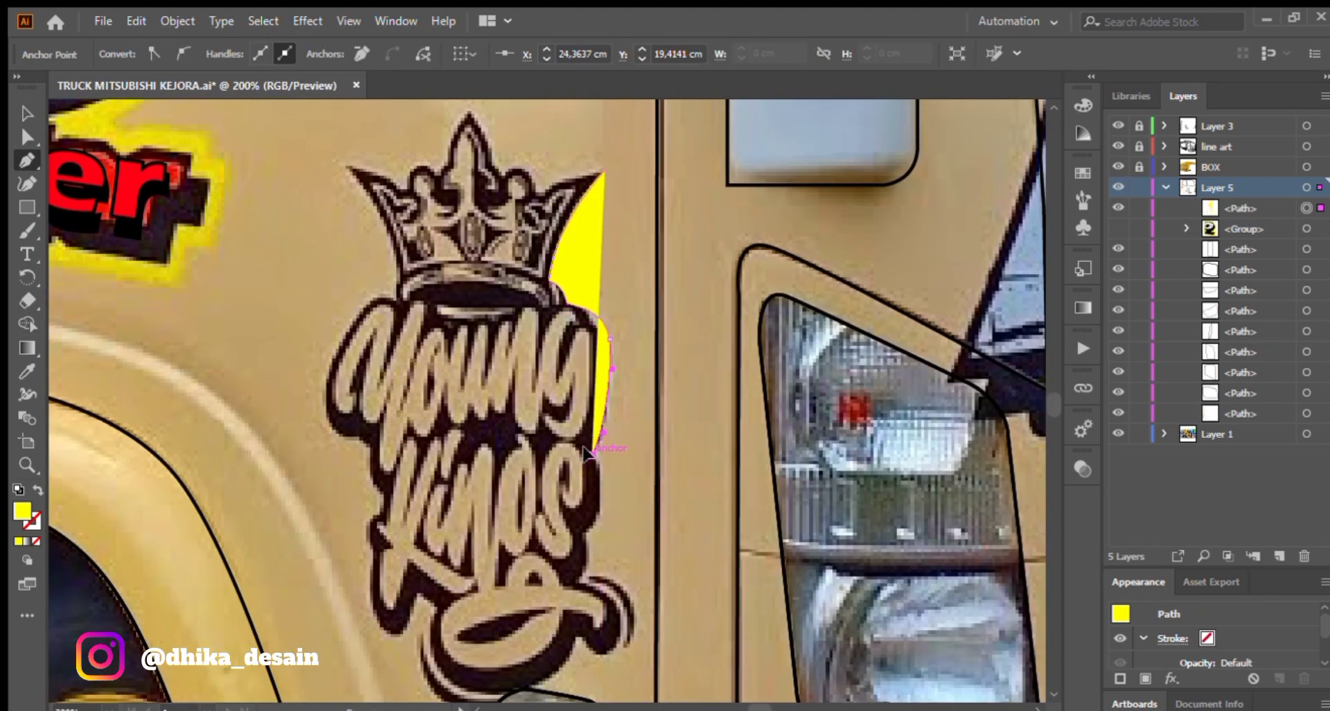
drag(581, 535, 579, 544)
click(580, 581)
Continue the decal silhouette around the bottom swash and up the left edge of the lettering to the crown's left tip.
drag(604, 634, 679, 537)
drag(633, 517, 615, 488)
drag(535, 571, 481, 572)
drag(492, 490, 507, 460)
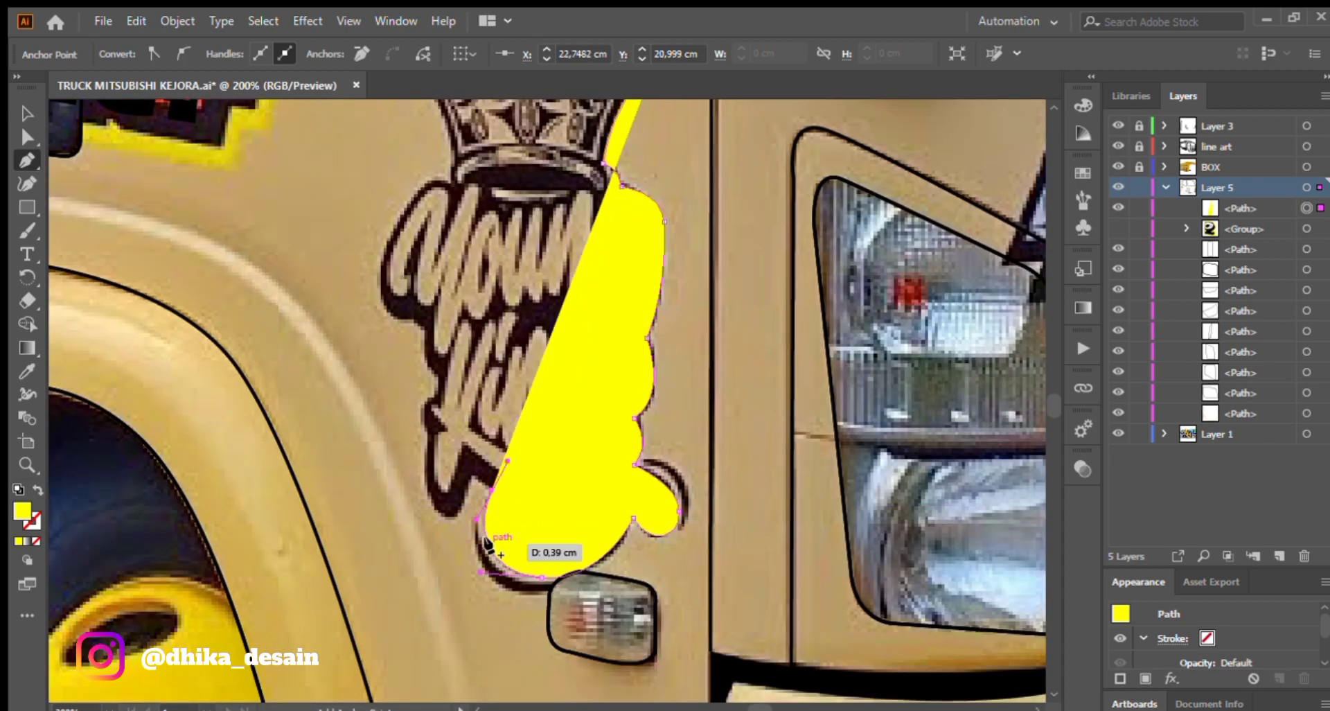
click(491, 490)
click(470, 478)
drag(449, 517, 430, 510)
drag(424, 431, 451, 389)
drag(425, 328, 353, 439)
click(413, 320)
drag(316, 386, 280, 249)
click(388, 303)
Trace the crown's upper points to close the decal silhouette, and change it from a yellow fill to a yellow outline.
scroll(392, 298, up, 3)
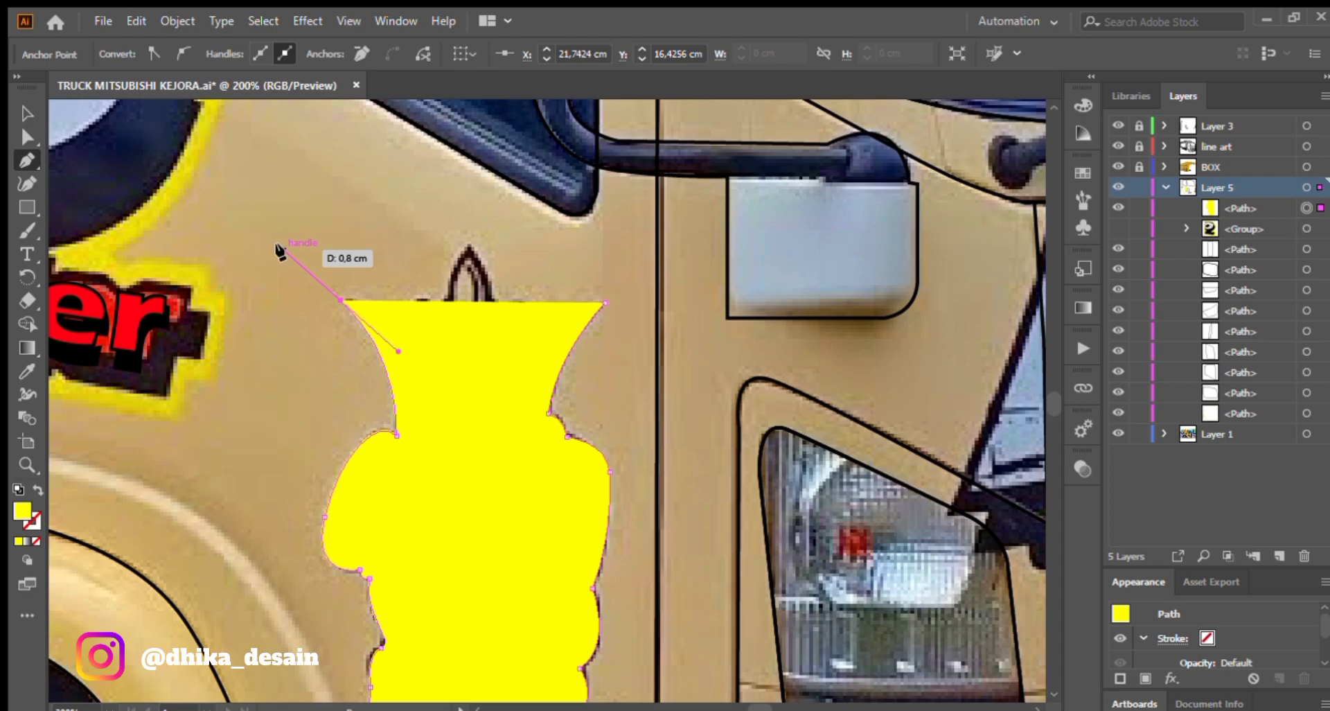
click(342, 299)
drag(397, 324, 415, 346)
click(397, 325)
scroll(447, 302, up, 2)
key(ctrl+z)
drag(421, 310, 431, 343)
drag(451, 284, 455, 258)
drag(564, 315, 589, 301)
drag(630, 350, 643, 344)
drag(765, 304, 825, 300)
scroll(541, 395, down, 3)
drag(561, 428, 517, 329)
scroll(406, 397, up, 1)
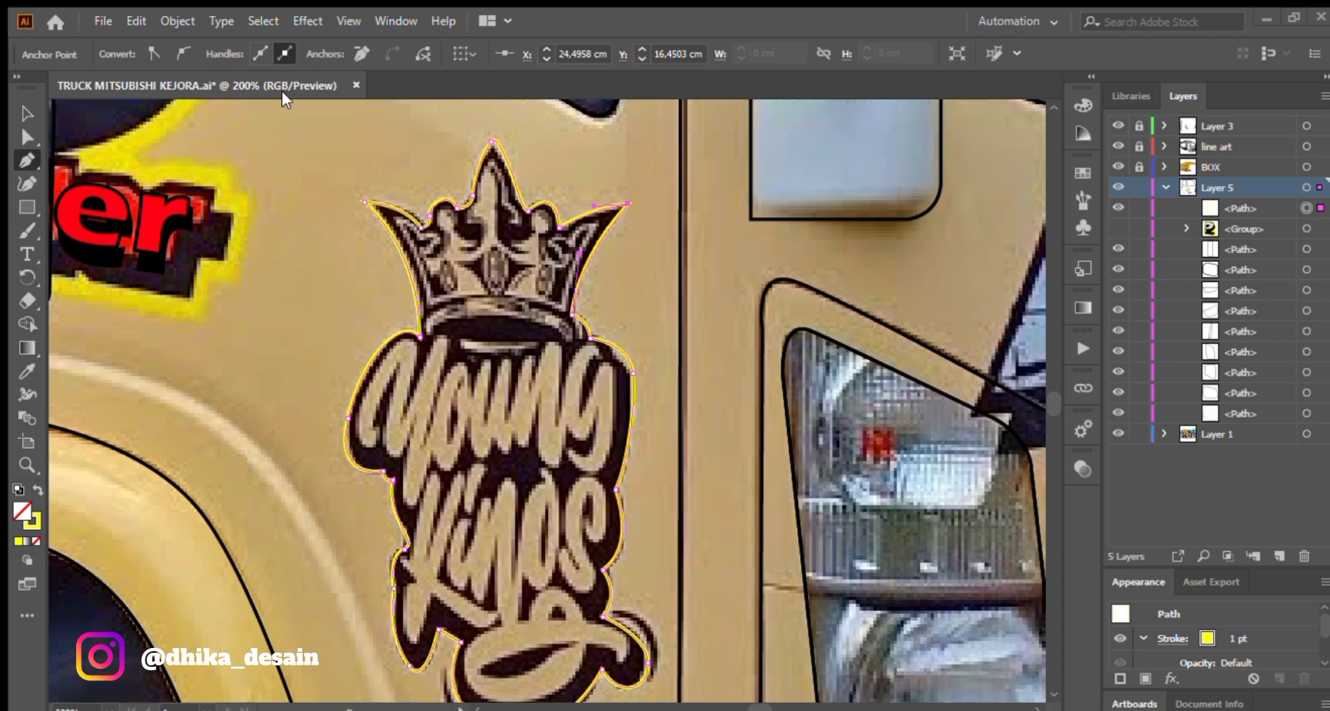
Trace the lower edges of the "Young" lettering from the Y across to the g.
click(394, 362)
drag(394, 454, 478, 366)
click(415, 419)
click(408, 505)
click(434, 455)
click(464, 433)
click(497, 440)
drag(496, 440, 516, 388)
drag(545, 470, 564, 435)
click(563, 452)
drag(599, 473, 589, 393)
click(613, 369)
Trace the upper edges of "Young" back to the Y, and outline the remaining detail in the g.
drag(580, 408, 563, 341)
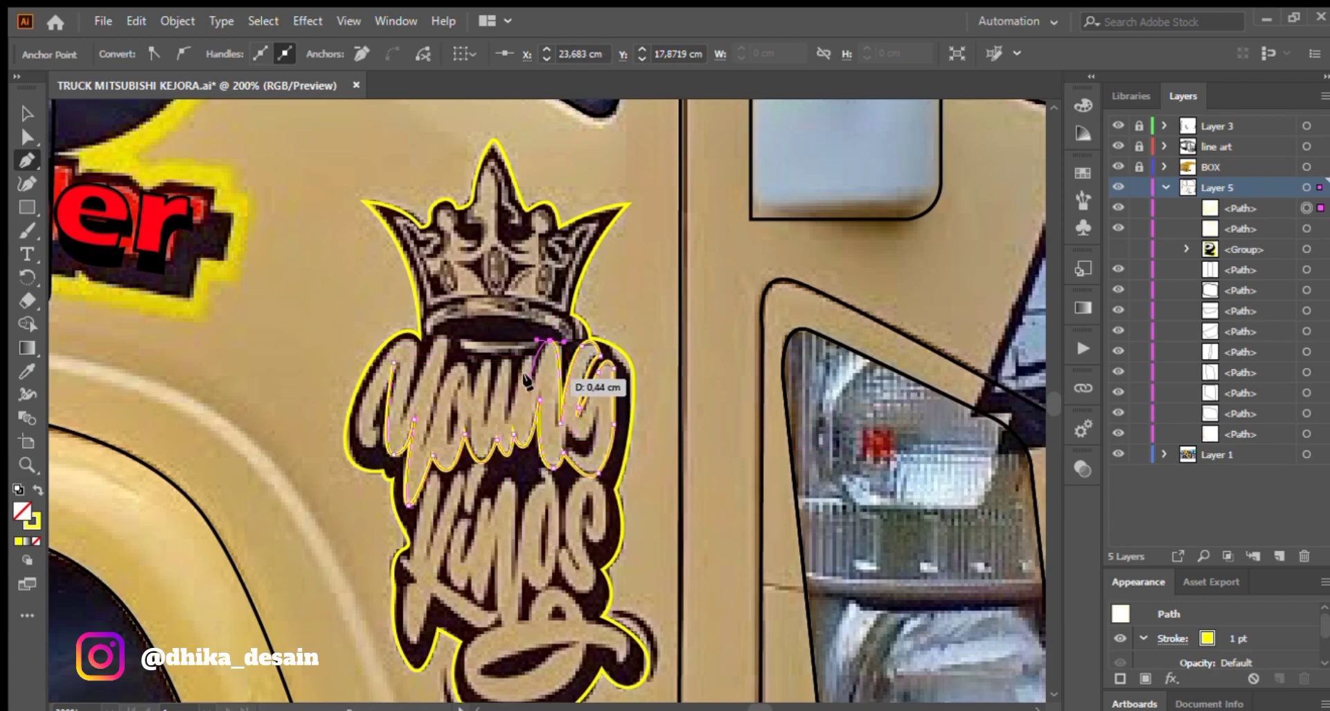
click(474, 399)
mouse_move(449, 371)
mouse_down()
mouse_move(439, 388)
mouse_move(397, 343)
mouse_up()
click(427, 447)
click(450, 341)
click(403, 419)
mouse_move(360, 427)
mouse_down()
mouse_move(359, 441)
mouse_move(383, 391)
mouse_up()
click(377, 436)
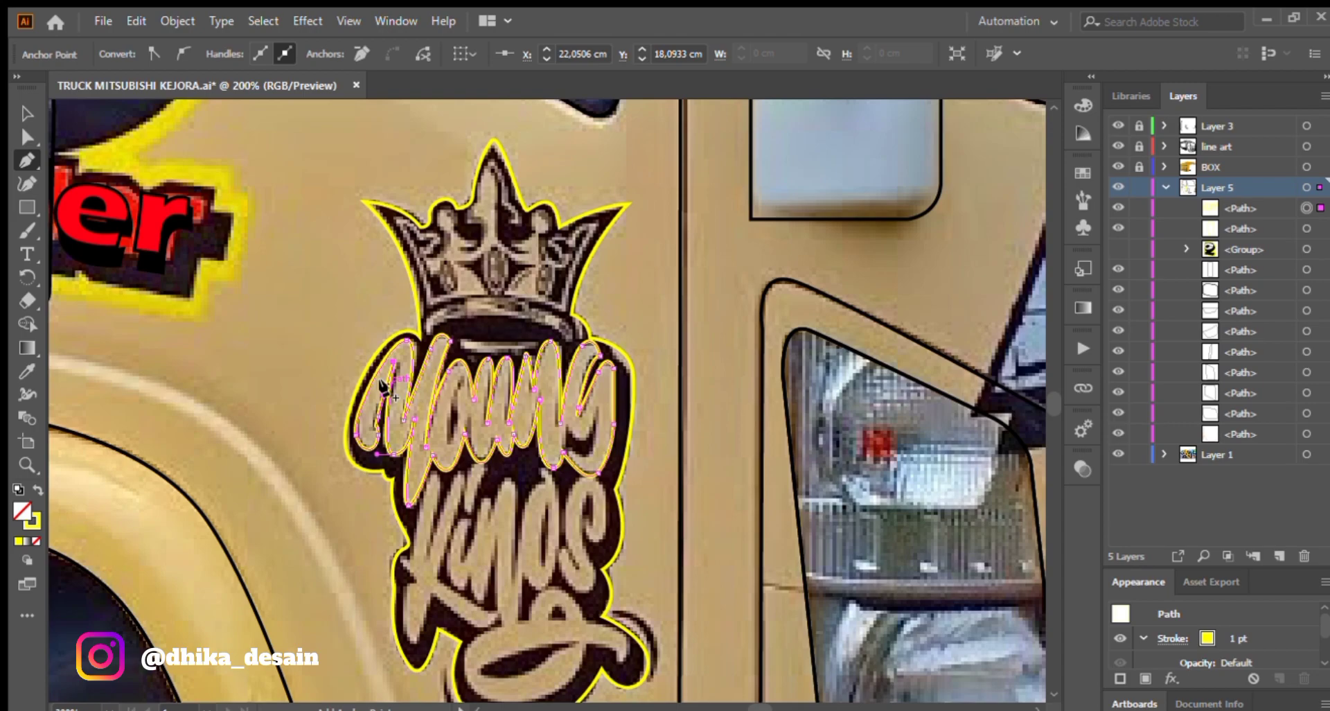
click(568, 429)
click(601, 410)
mouse_move(577, 455)
mouse_down()
mouse_move(595, 454)
mouse_move(550, 391)
mouse_up()
Trace the K of "Kings" and the swash beneath the lettering.
drag(434, 560, 469, 397)
click(465, 386)
drag(472, 309, 485, 316)
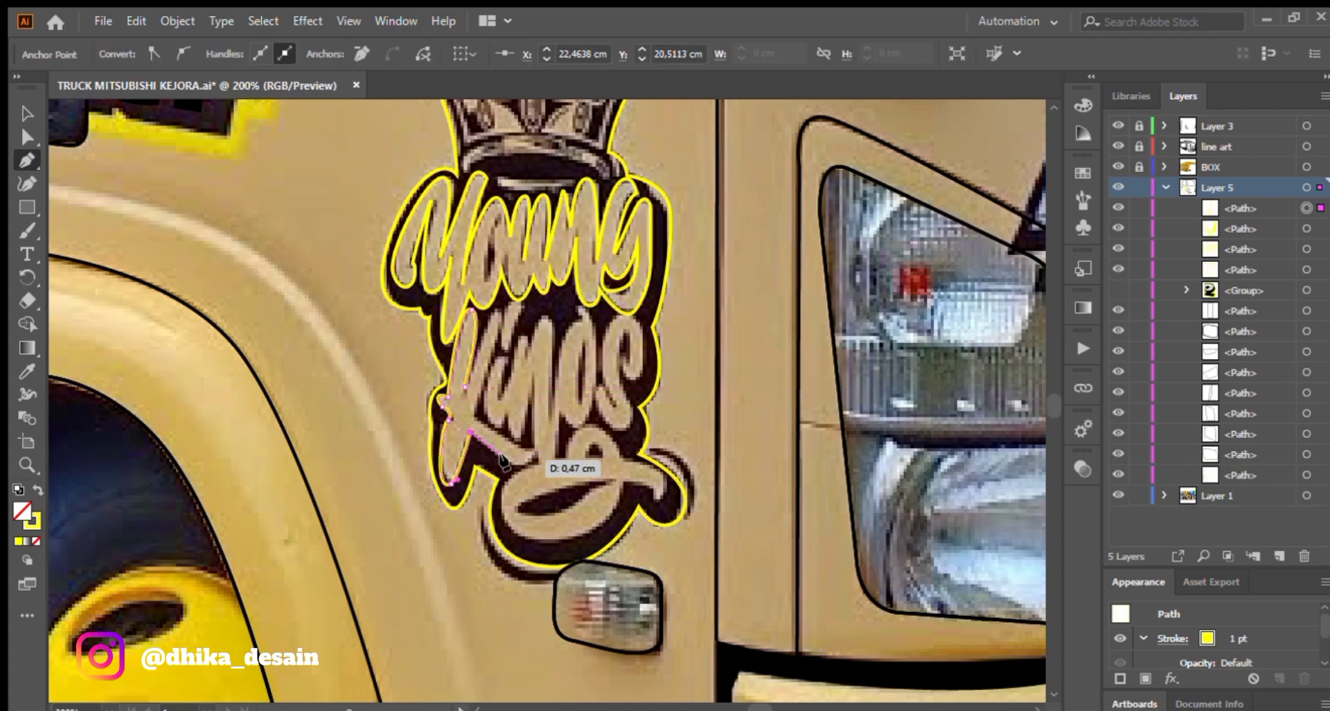
click(528, 541)
drag(623, 534, 601, 374)
click(655, 496)
click(620, 457)
Trace from the K's leg along the lower edge of "Kings" and around the s.
click(560, 413)
click(593, 403)
drag(629, 432, 644, 433)
click(629, 432)
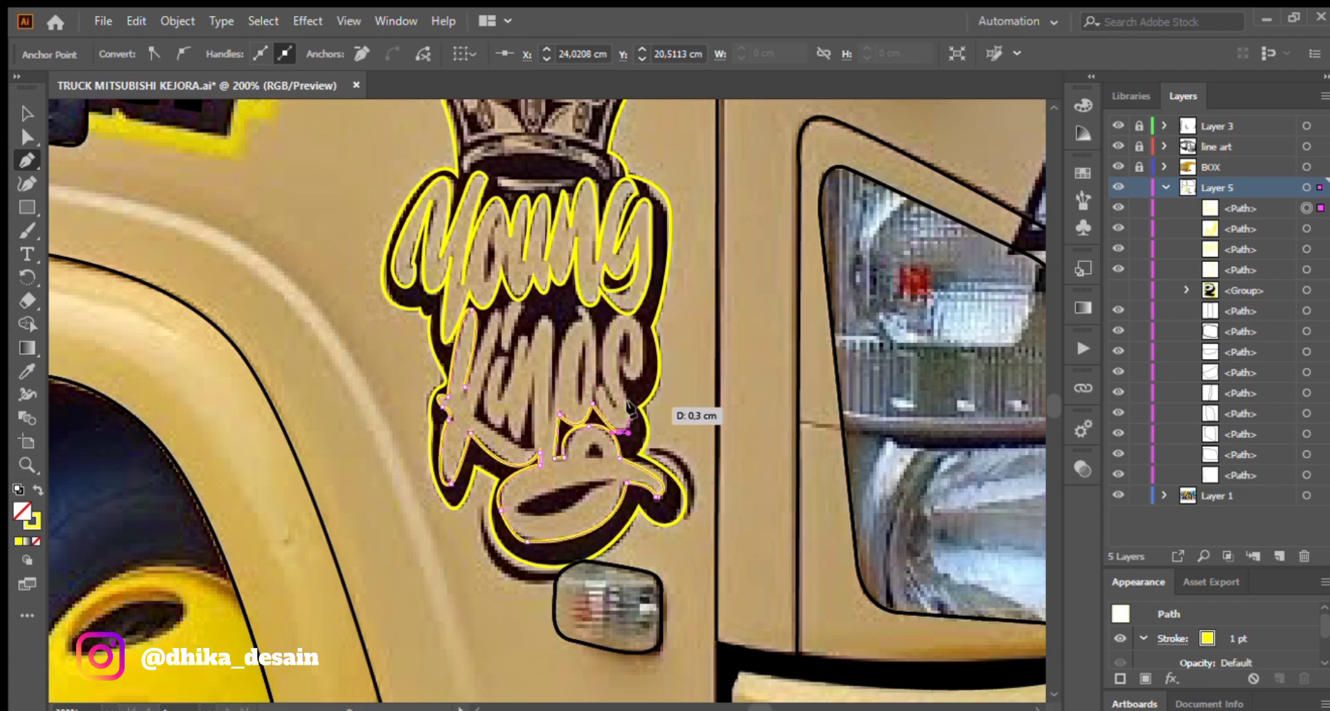
click(637, 317)
mouse_move(643, 375)
mouse_down()
mouse_move(649, 356)
mouse_move(601, 381)
mouse_up()
click(615, 404)
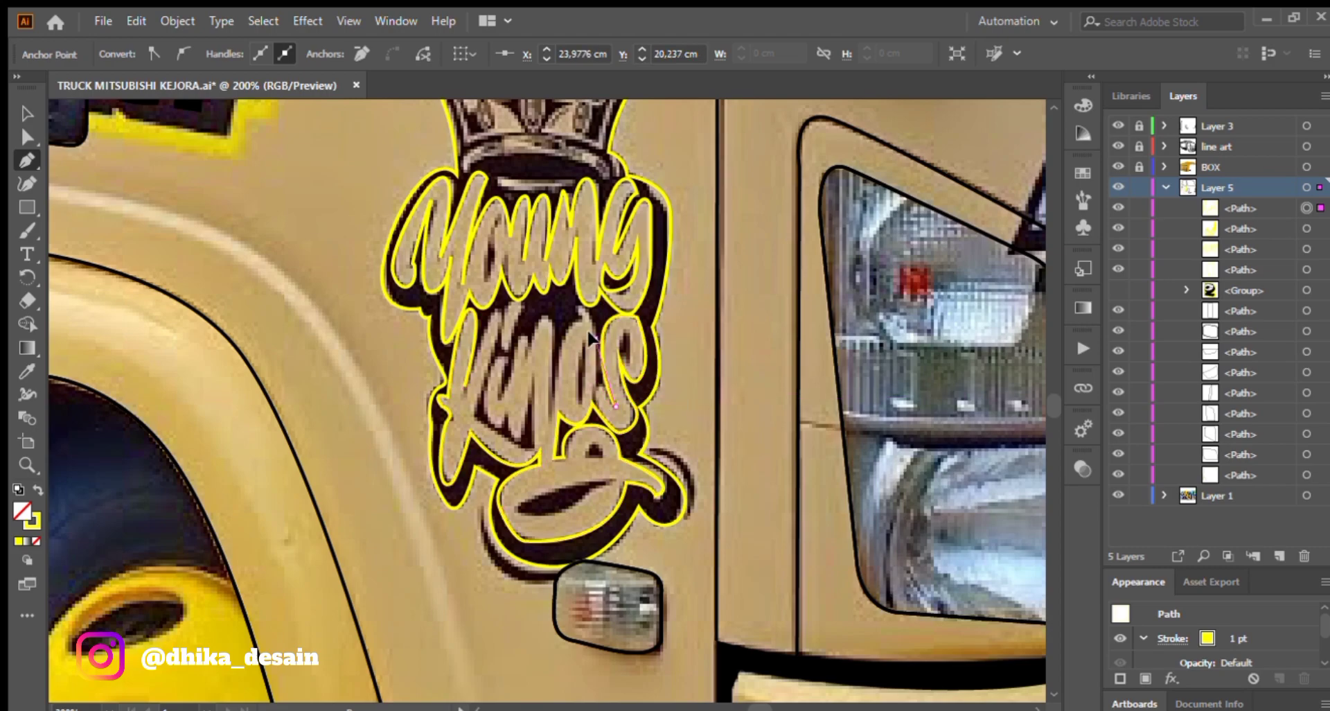
Trace the edges of the n and i in "Kings" back toward the K.
click(554, 392)
mouse_move(546, 315)
mouse_down()
mouse_move(530, 311)
mouse_move(516, 379)
mouse_up()
click(528, 359)
click(500, 397)
click(506, 354)
click(525, 393)
click(534, 446)
click(540, 452)
Outline the remaining upper detail around the K and i of "Kings", undo the last stray point, and end the path.
click(499, 327)
drag(490, 318, 482, 351)
click(499, 328)
click(508, 346)
drag(527, 307, 499, 321)
click(507, 347)
click(615, 319)
key(ctrl+z)
key(backslash)
key(v)
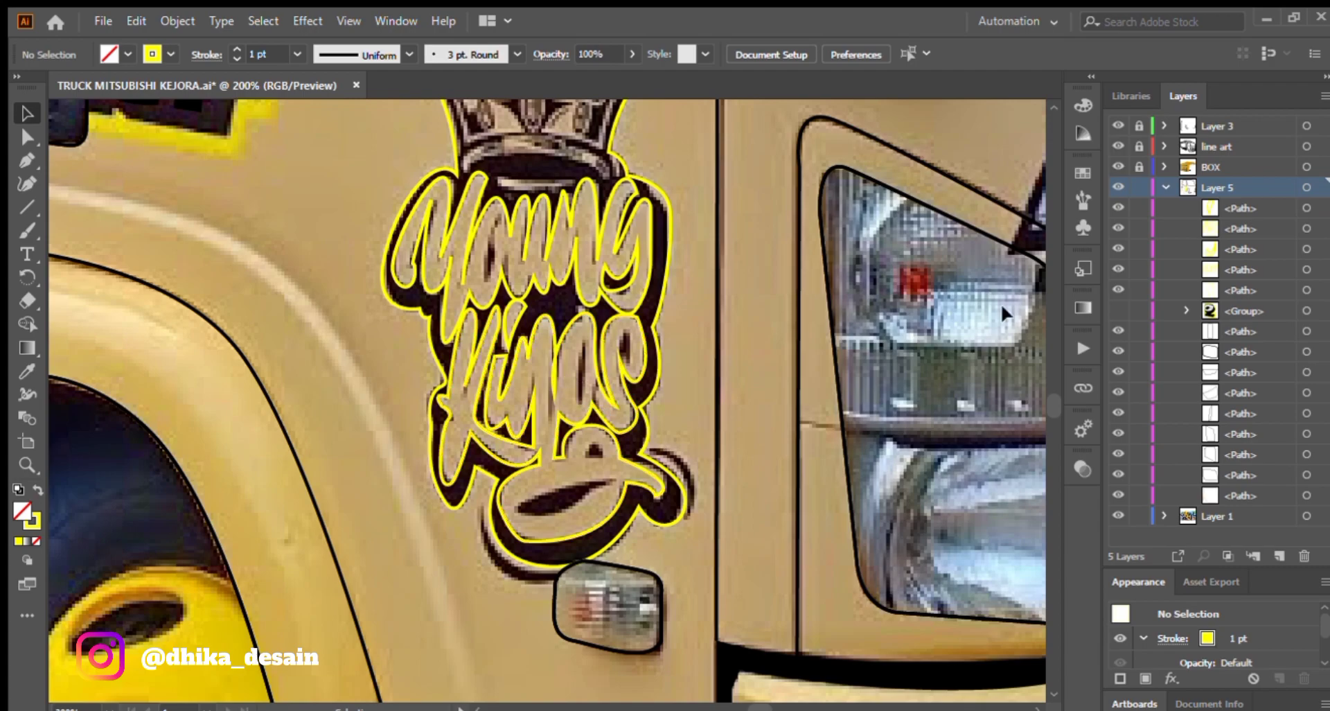
Outline the dark counter inside the s of "Kings" and the dark opening in the swash below the lettering.
key(p)
click(605, 371)
click(622, 354)
drag(619, 336, 608, 359)
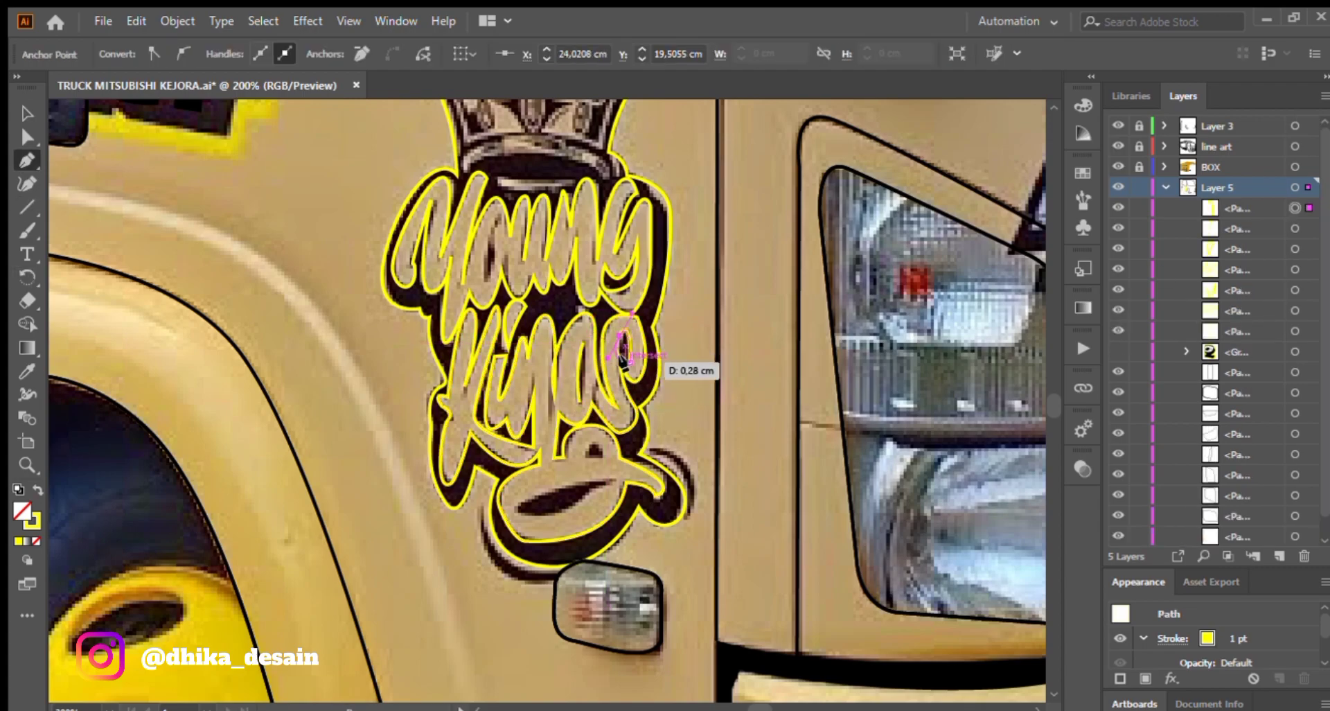
click(616, 479)
drag(516, 508, 497, 531)
click(516, 508)
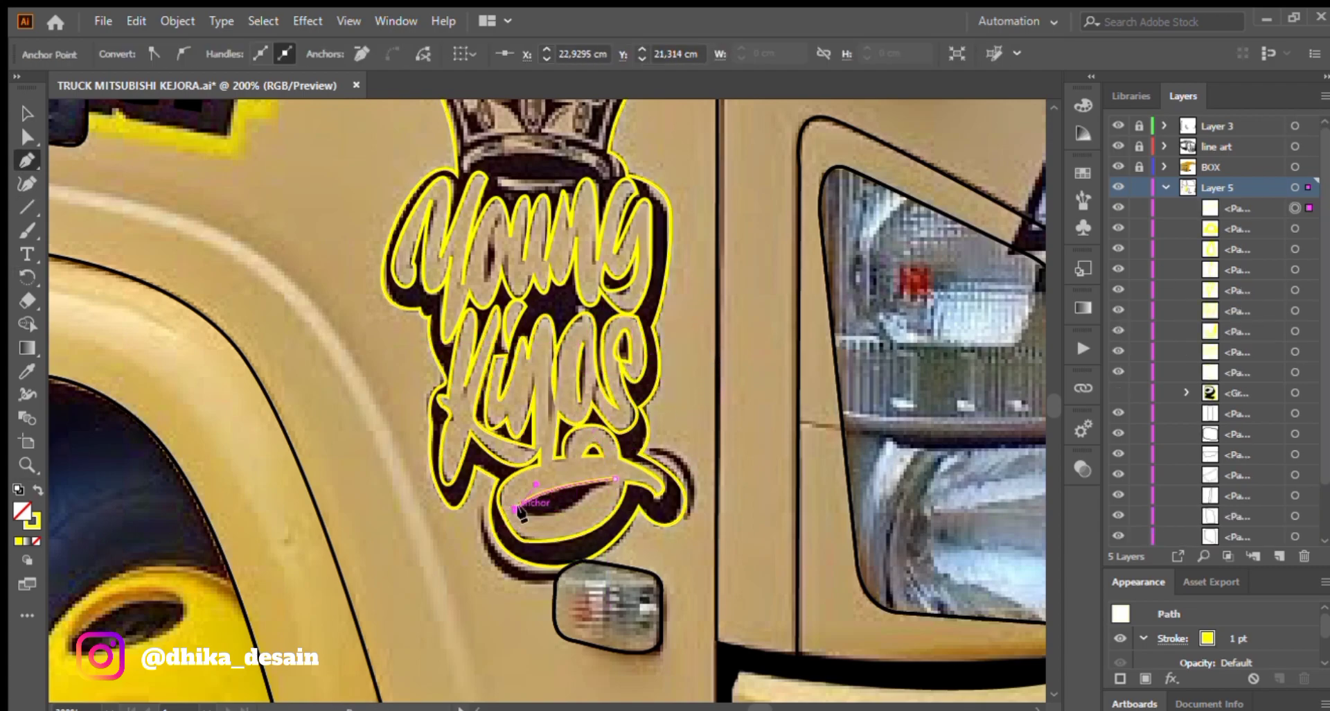
Trace the curved highlight below the crown, and outline the crown's arched base band.
key(v)
click(379, 278)
drag(608, 329, 609, 540)
key(p)
click(580, 392)
drag(500, 392, 465, 369)
ctrl+click(610, 415)
click(615, 381)
drag(542, 348, 488, 347)
click(465, 383)
drag(605, 383, 661, 409)
click(615, 381)
Trace the crown's inner shape up its right side, over the right bump and in toward the centre.
click(605, 363)
drag(639, 271, 657, 243)
click(638, 271)
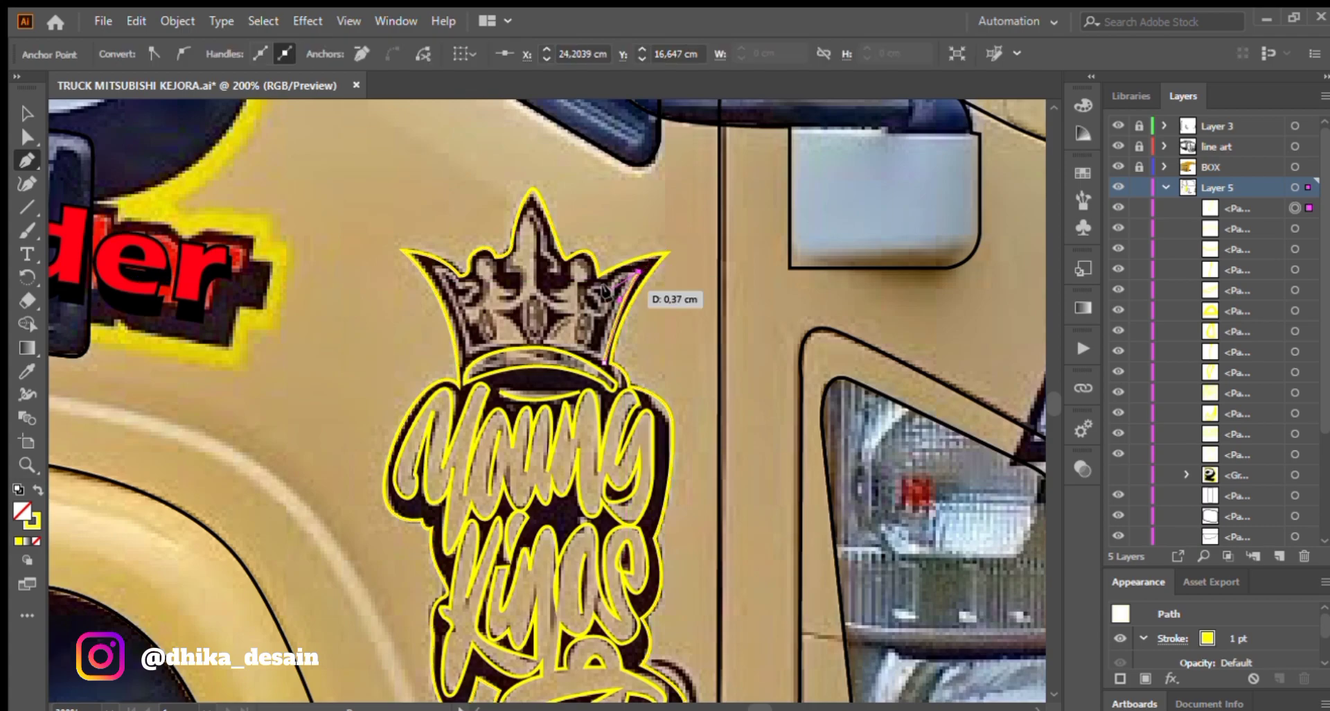
click(595, 285)
drag(570, 263, 552, 283)
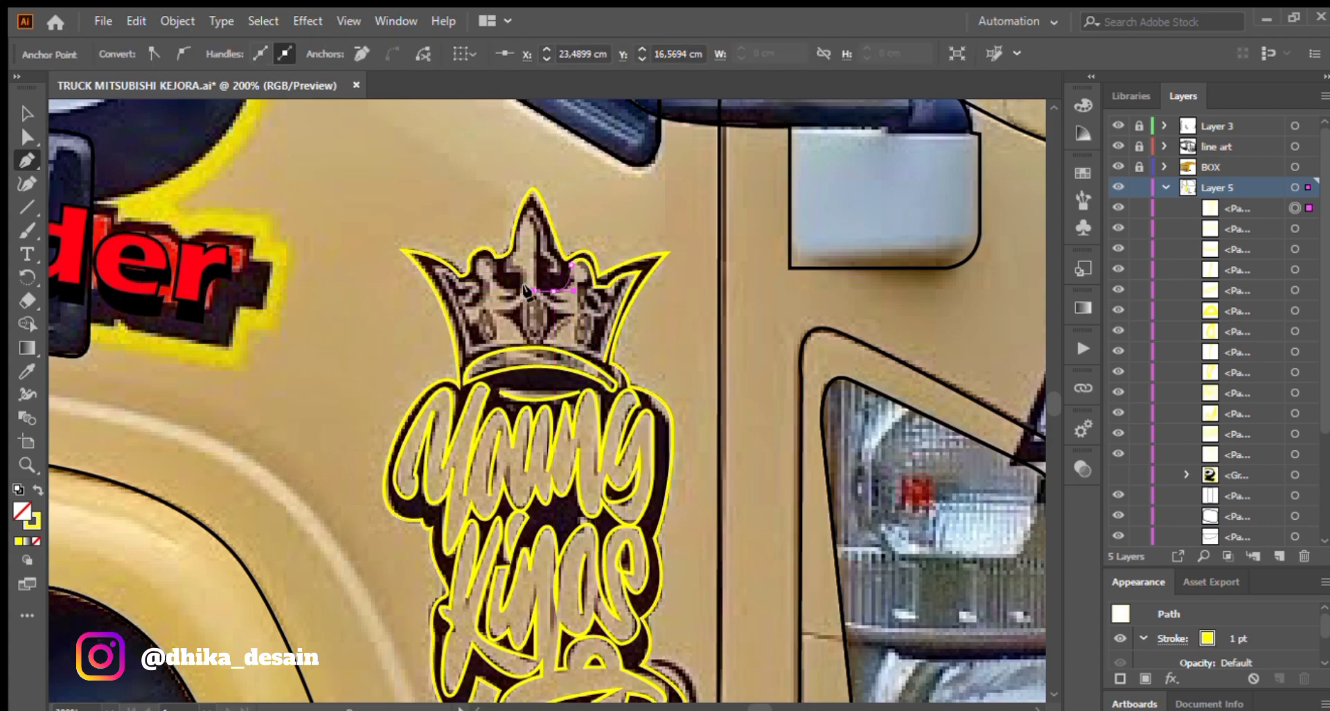
scroll(567, 301, up, 2)
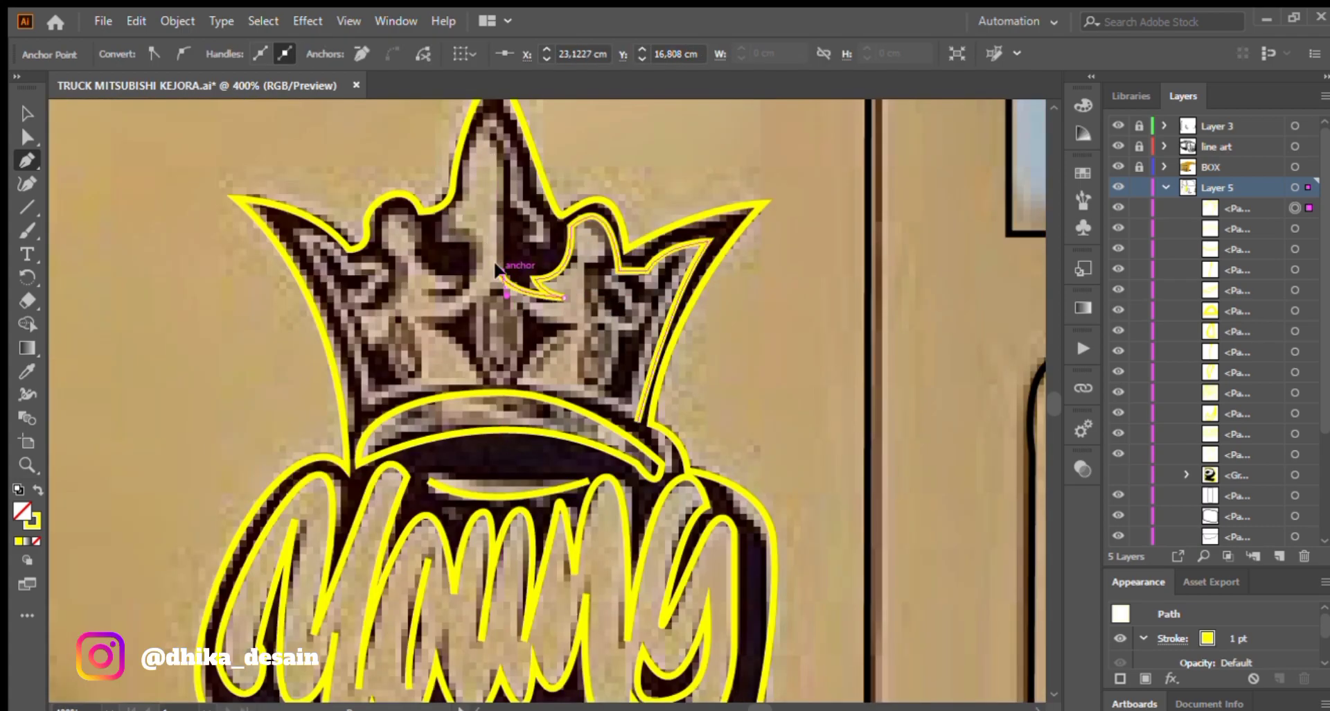
Continue the crown's inner outline over the centre spike, around the left curls and down the left side.
drag(503, 151, 505, 241)
drag(447, 369, 435, 386)
click(477, 380)
drag(435, 430, 363, 426)
click(477, 414)
drag(424, 387, 417, 370)
drag(413, 351, 385, 343)
drag(406, 396, 393, 197)
click(379, 447)
click(308, 365)
click(458, 378)
Undo the last misplaced curve and retrace the inner detail beside the crown's centre spike.
drag(730, 388, 848, 455)
key(ctrl+z)
drag(579, 350, 625, 357)
click(580, 350)
click(523, 291)
Outline the four-pointed star shape at the centre of the crown with curved sides.
mouse_move(522, 290)
mouse_down()
mouse_move(487, 283)
mouse_move(515, 439)
mouse_up()
drag(580, 401, 595, 370)
click(580, 402)
drag(647, 440, 669, 450)
click(647, 440)
drag(596, 501, 582, 525)
click(596, 500)
Outline the dark branching detail inside the crown's right arm as a closed path.
mouse_move(724, 538)
mouse_down()
mouse_move(752, 555)
mouse_move(582, 516)
mouse_up()
click(569, 494)
drag(623, 350, 582, 381)
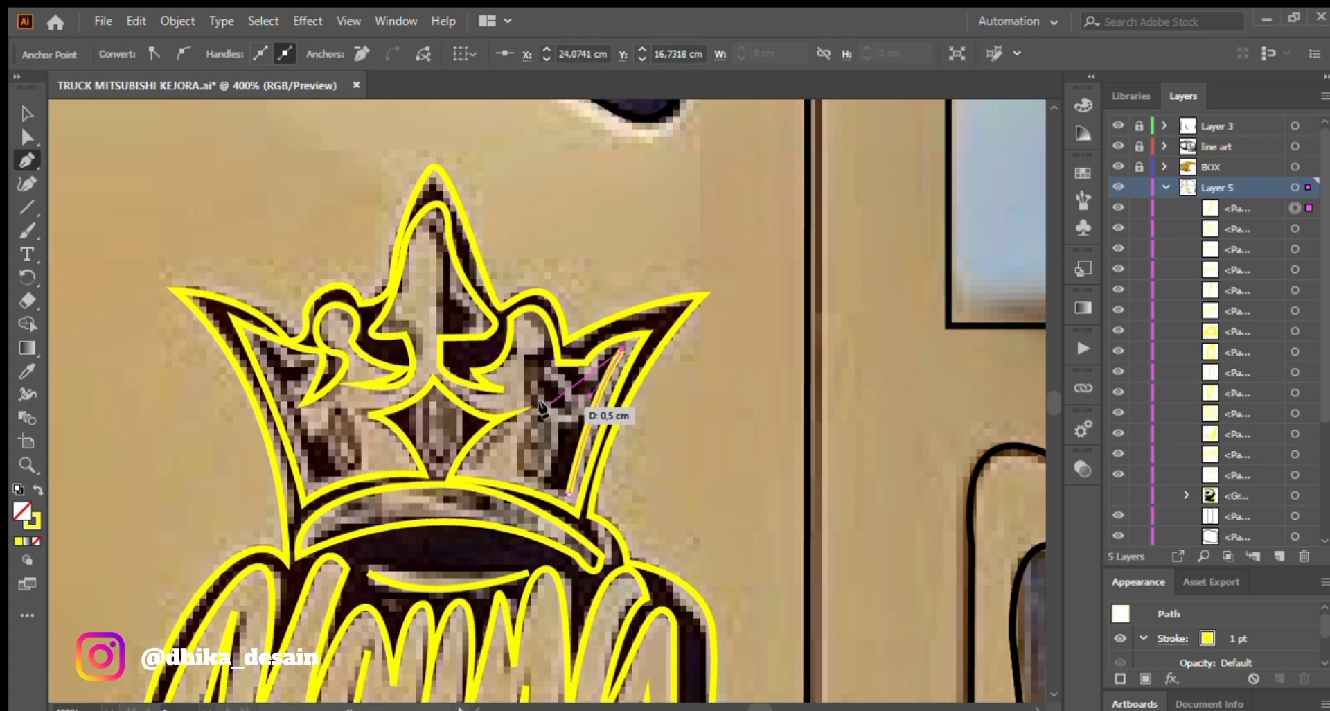
click(564, 430)
click(548, 485)
click(569, 494)
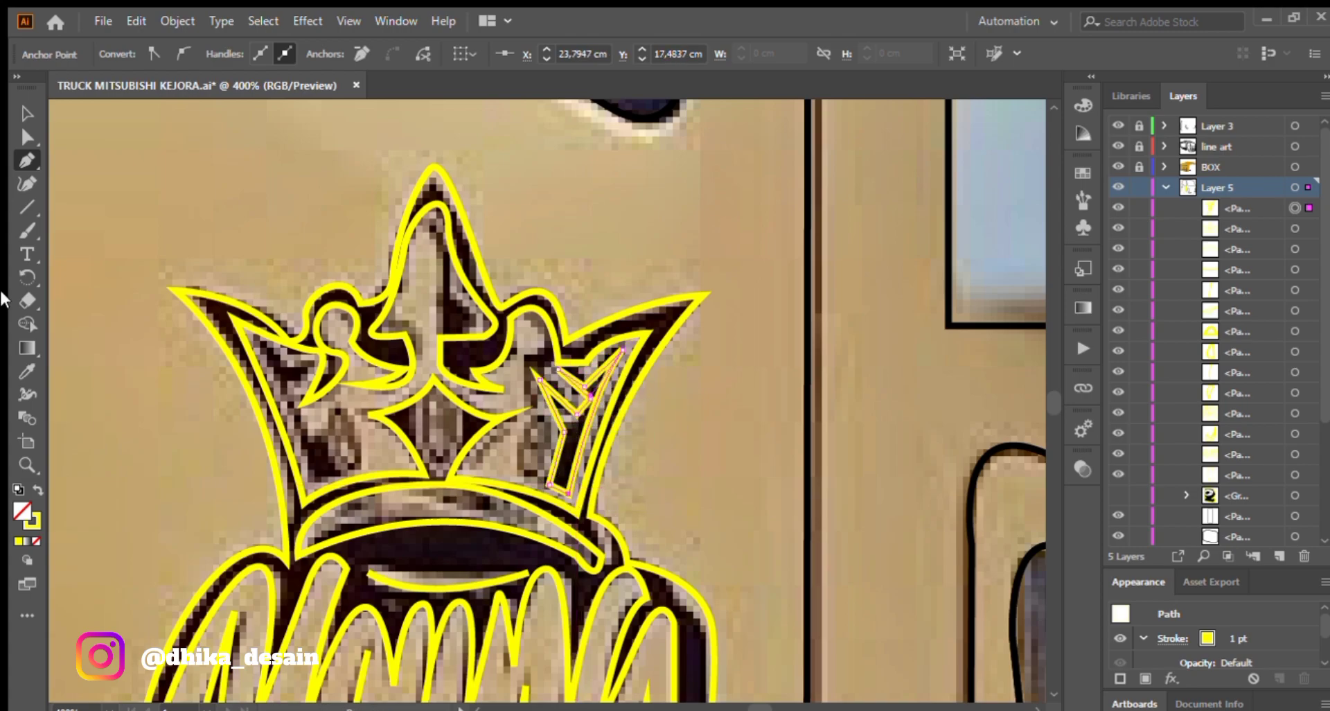
Mirror a copy of the branching crown detail and place it inside the crown's left arm.
click(27, 113)
key(ctrl+shift+a)
right_click(586, 385)
click(930, 624)
click(586, 431)
drag(586, 434, 298, 422)
click(251, 471)
drag(430, 490, 425, 430)
Fill both branching crown details with the black sampled from the red door lettering's shadow.
scroll(426, 430, down, 2)
drag(396, 490, 428, 323)
click(537, 235)
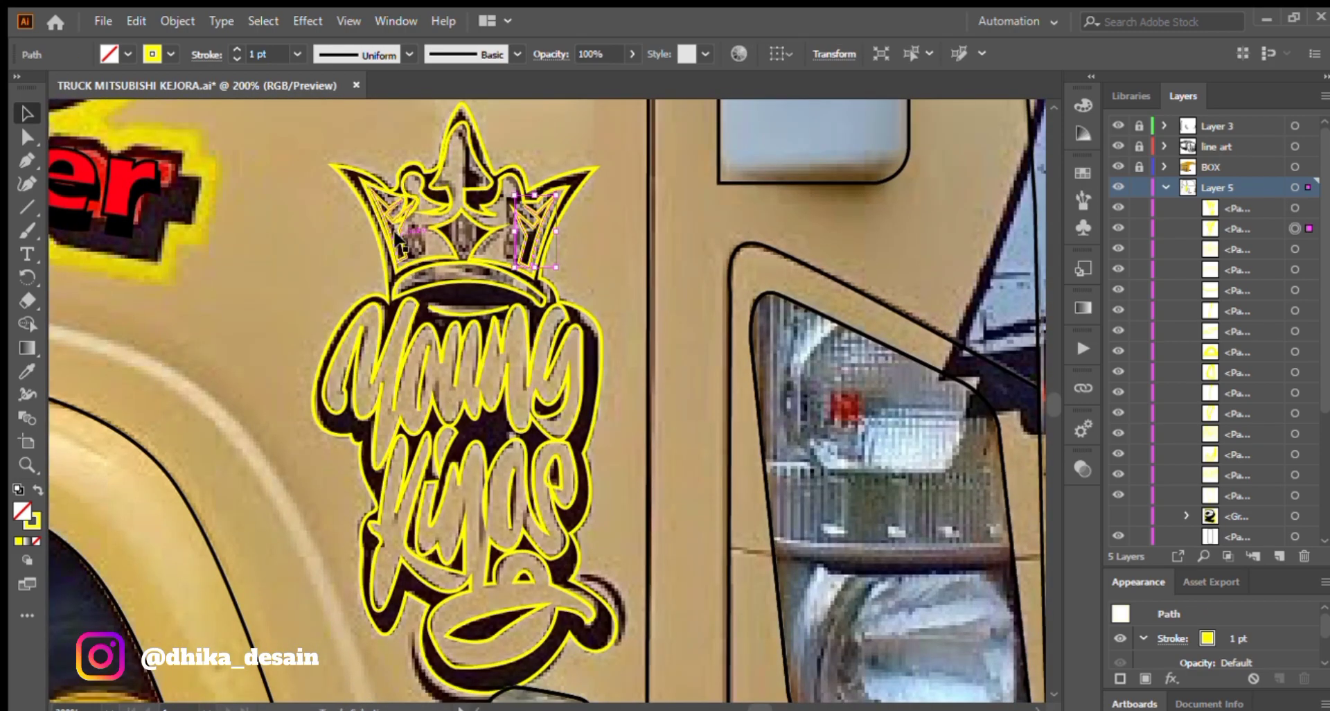
shift+click(388, 229)
key(i)
click(104, 242)
Fill the narrow counters in the o of "Young" and the g of "Kings" with the sampled black.
key(v)
click(298, 277)
click(424, 377)
shift+click(511, 495)
key(i)
click(128, 231)
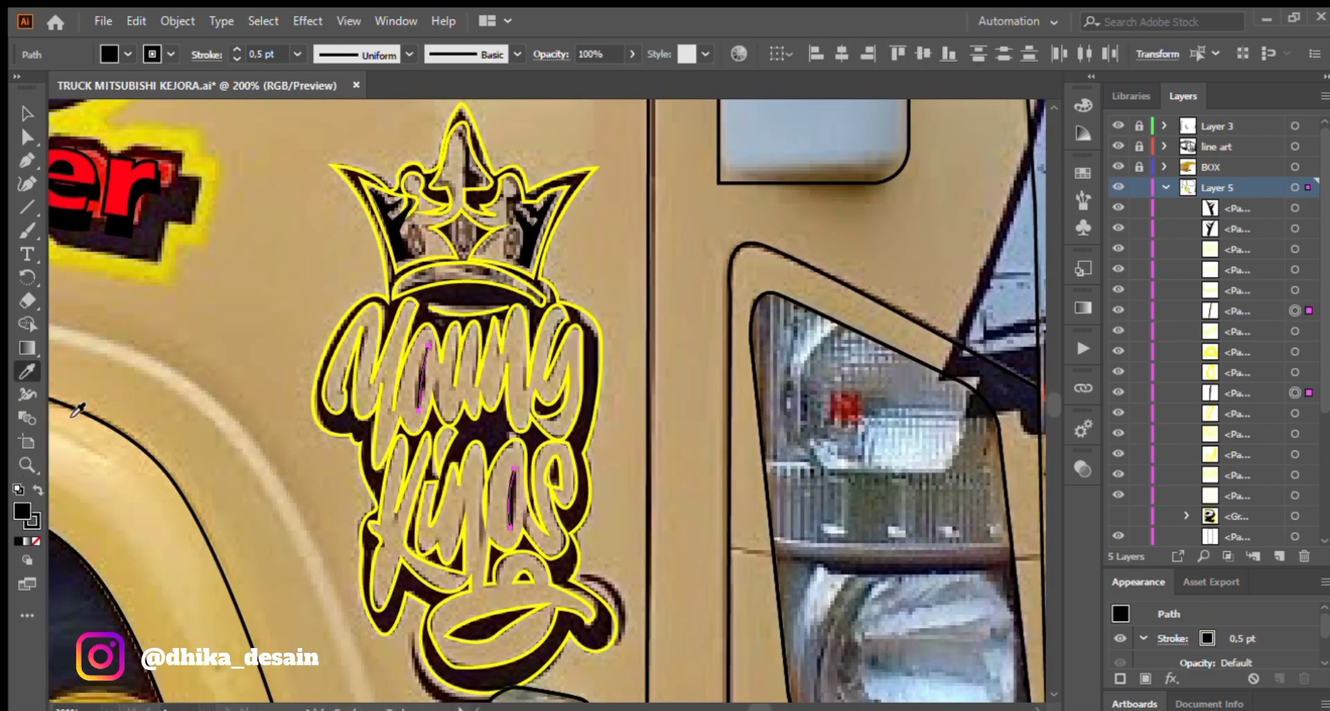
Fill the swash's two dark openings and the s counter with the sampled black, and select the remaining lettering detail.
click(27, 113)
click(496, 611)
shift+click(523, 573)
shift+click(554, 465)
click(27, 371)
click(129, 231)
click(28, 114)
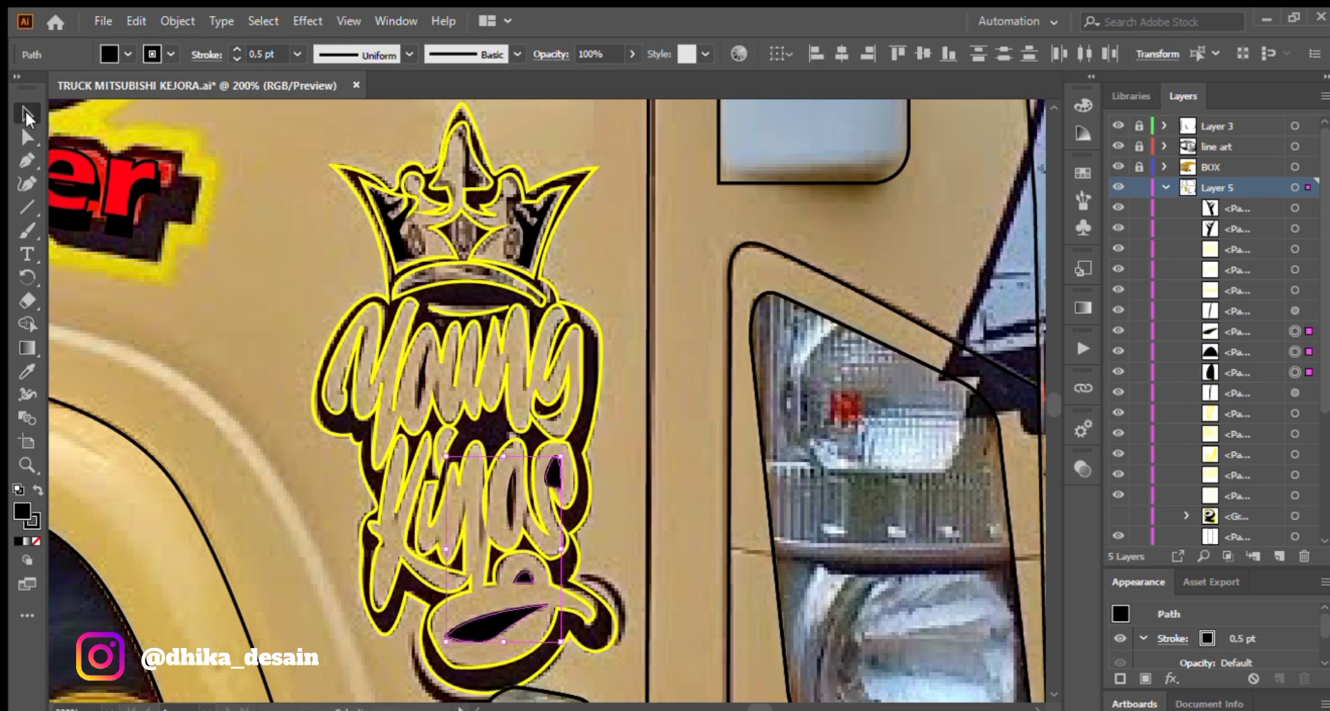
click(554, 402)
Turn the cab body's tan outline into a tan fill, and fill the decal's silhouette with the sampled black.
alt+scroll(496, 203, down, 2)
click(229, 352)
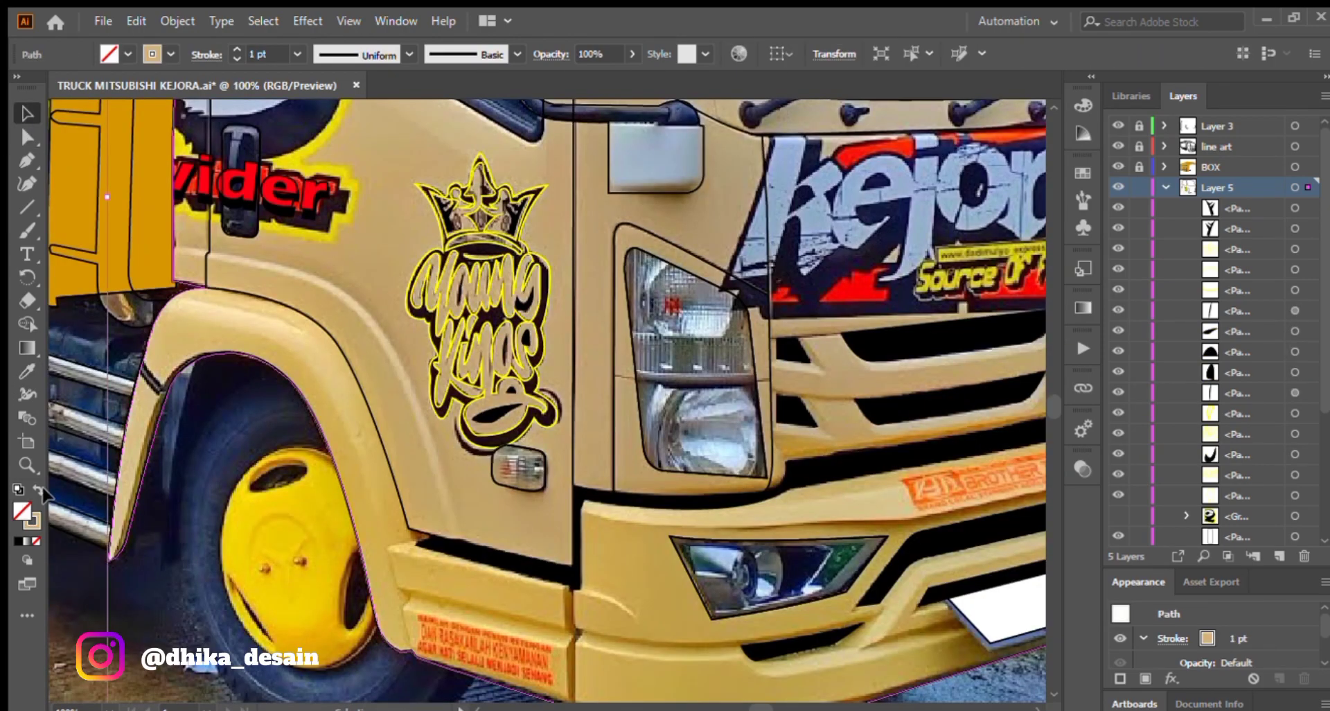
key(shift+x)
click(407, 291)
key(i)
click(312, 216)
Fill the "Young" and "Kings" lettering, the swash and the crown's inner shapes with the tan sampled from the cab body.
click(28, 114)
click(472, 278)
shift+click(479, 346)
shift+click(495, 433)
shift+click(483, 233)
shift+click(468, 213)
shift+click(451, 245)
click(26, 370)
click(312, 277)
click(27, 114)
click(110, 208)
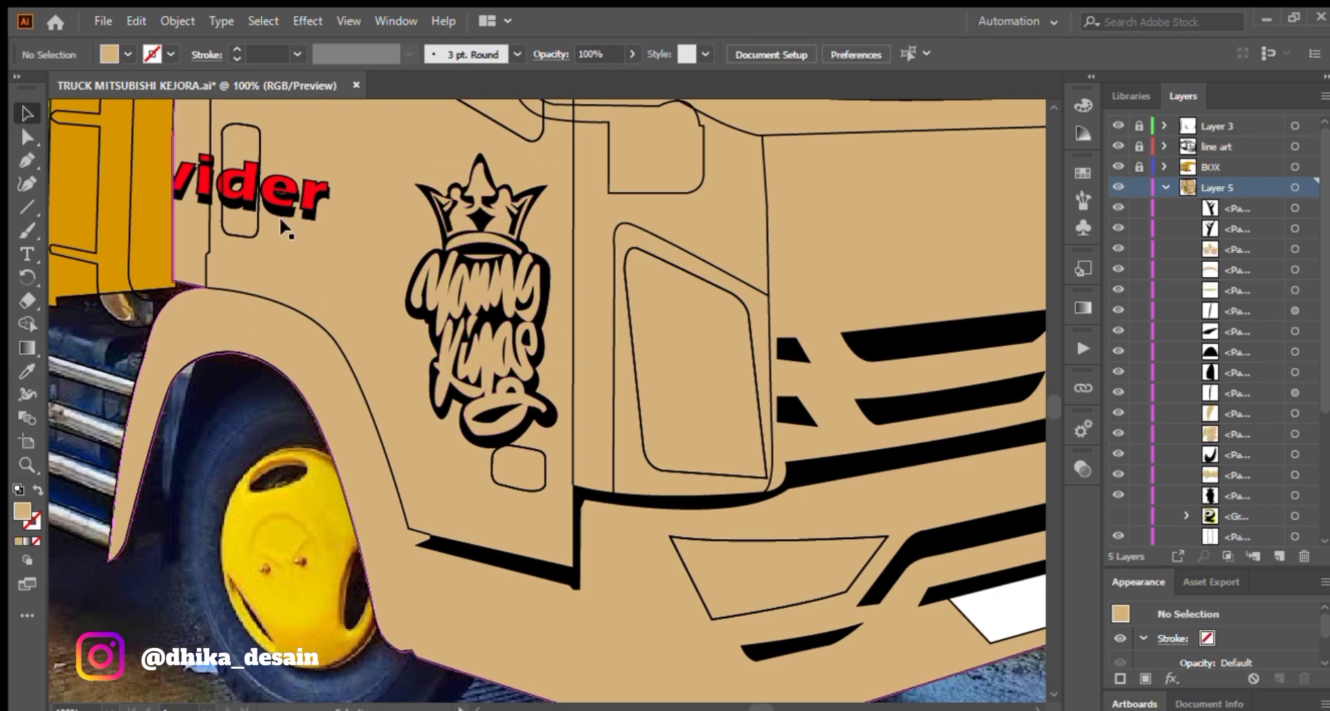
Match the tan fills of the cab body and the decal's lettering and crown shapes.
click(363, 264)
key(i)
click(478, 347)
key(v)
click(471, 340)
shift+click(471, 284)
shift+click(468, 213)
shift+click(478, 246)
click(226, 409)
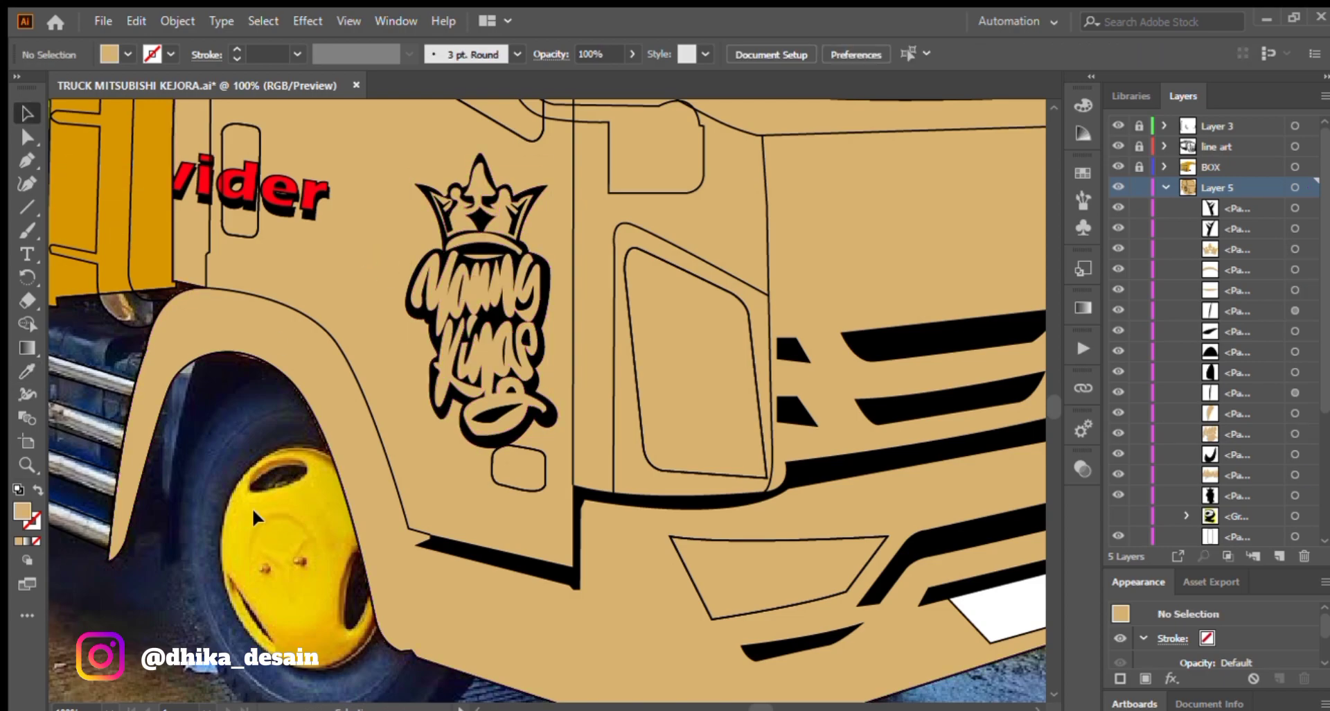
Switch the cab body from a tan fill back to a tan outline to uncover the truck photo.
scroll(253, 507, down, 2)
click(540, 346)
key(shift+x)
click(901, 332)
scroll(771, 326, up, 3)
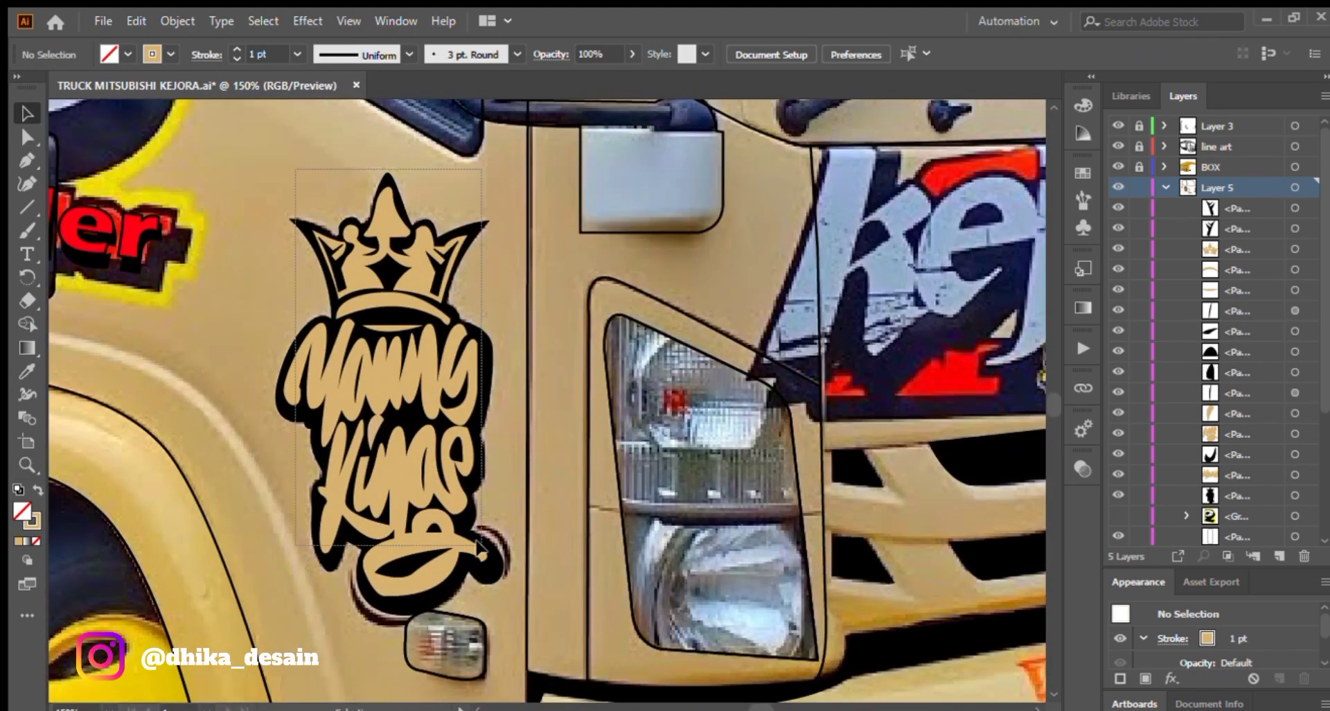
Group all parts of the "Young Kings" crown decal and deselect it.
drag(270, 160, 537, 564)
key(ctrl+g)
key(ctrl+shift+a)
Trace the upper edge of the "kejora" front banner from its right corner across to the k.
key(p)
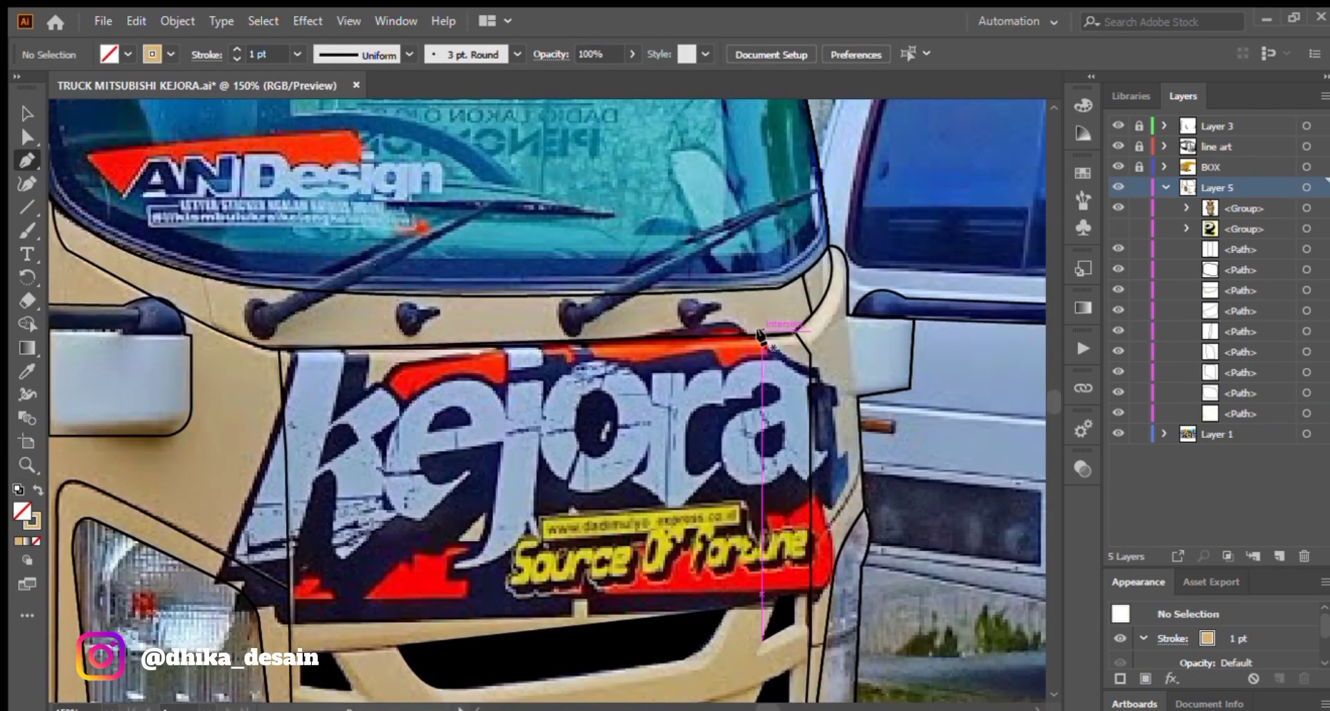
click(728, 318)
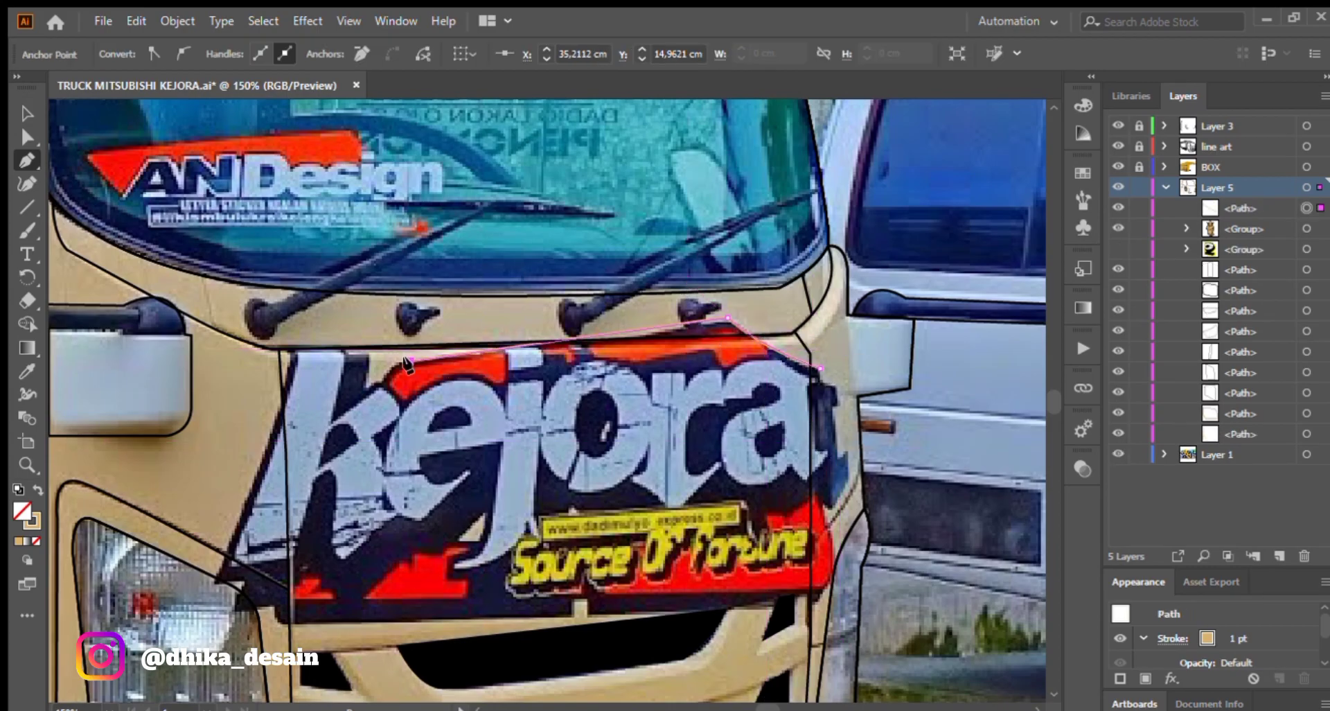
scroll(282, 406, up, 4)
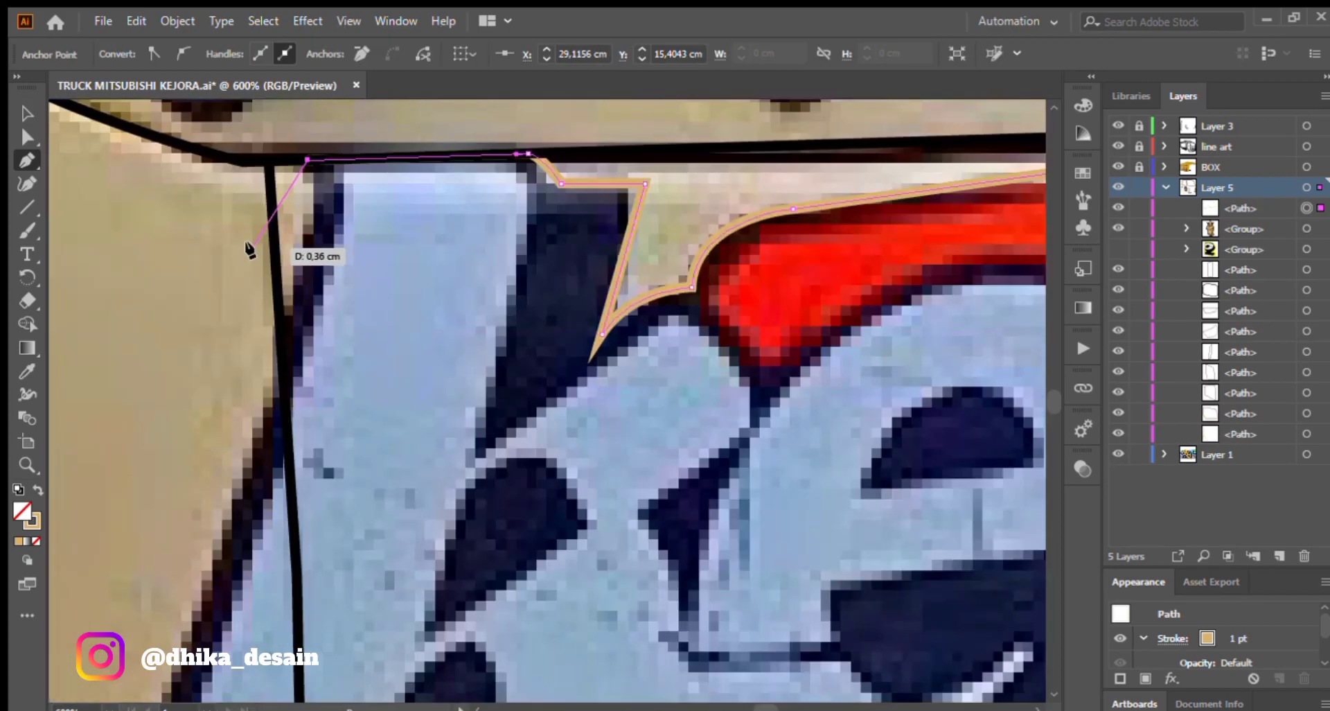
Trace the banner's slanted left edge beside the k down to its lower corner by the headlight.
click(304, 286)
scroll(280, 335, down, 2)
click(282, 336)
drag(283, 336, 509, 133)
click(363, 521)
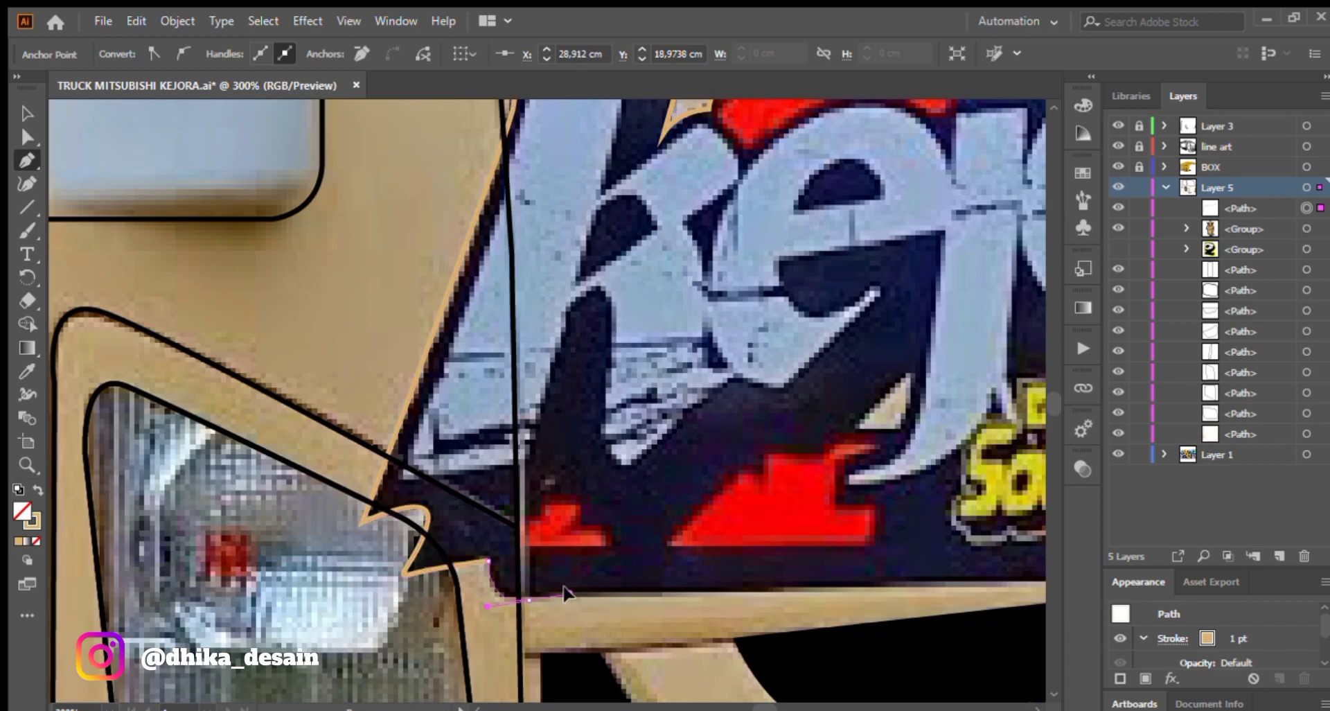
Trace the lower edge of the "kejora" banner from the headlight corner toward its right end, undoing the stray last anchor.
scroll(562, 592, down, 2)
drag(563, 593, 239, 502)
click(639, 490)
click(707, 472)
scroll(746, 362, up, 1)
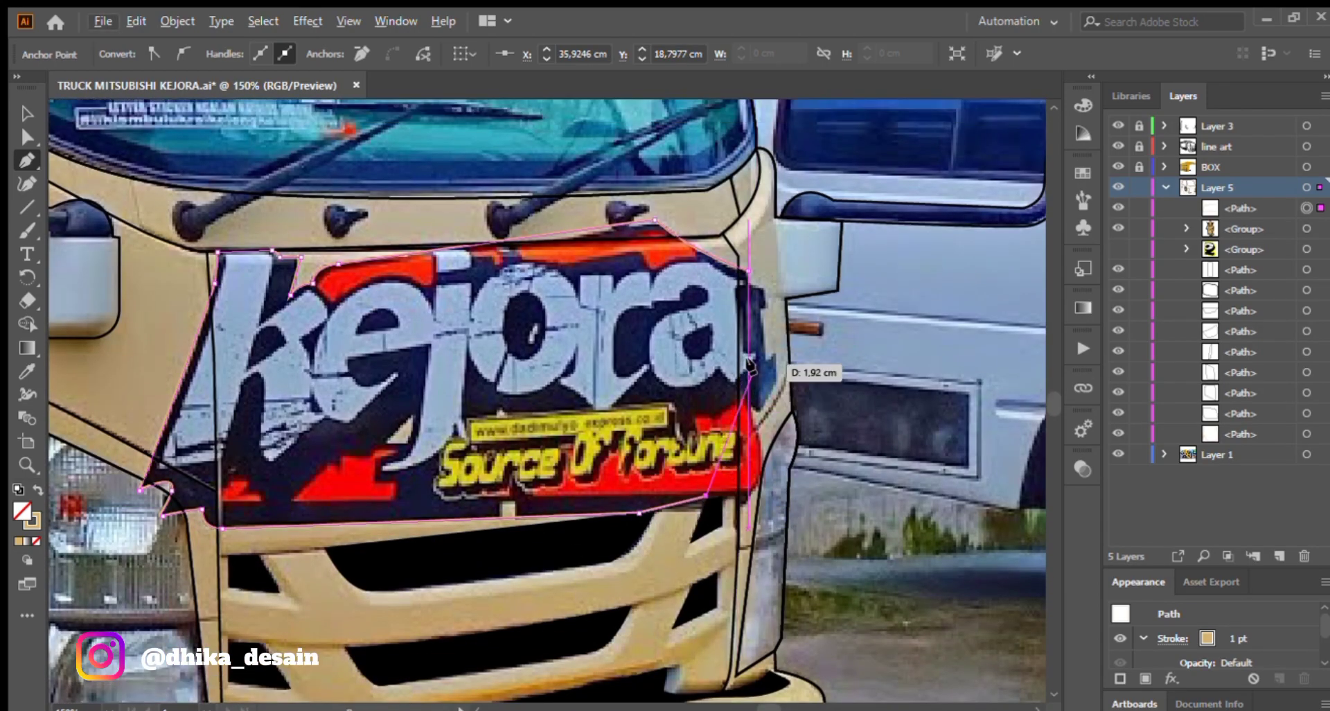
scroll(744, 359, up, 1)
key(ctrl+z)
Trace the banner's lower-right corner and jagged right edge, closing the banner outline.
drag(613, 474, 634, 420)
click(612, 474)
click(607, 359)
drag(624, 362, 514, 448)
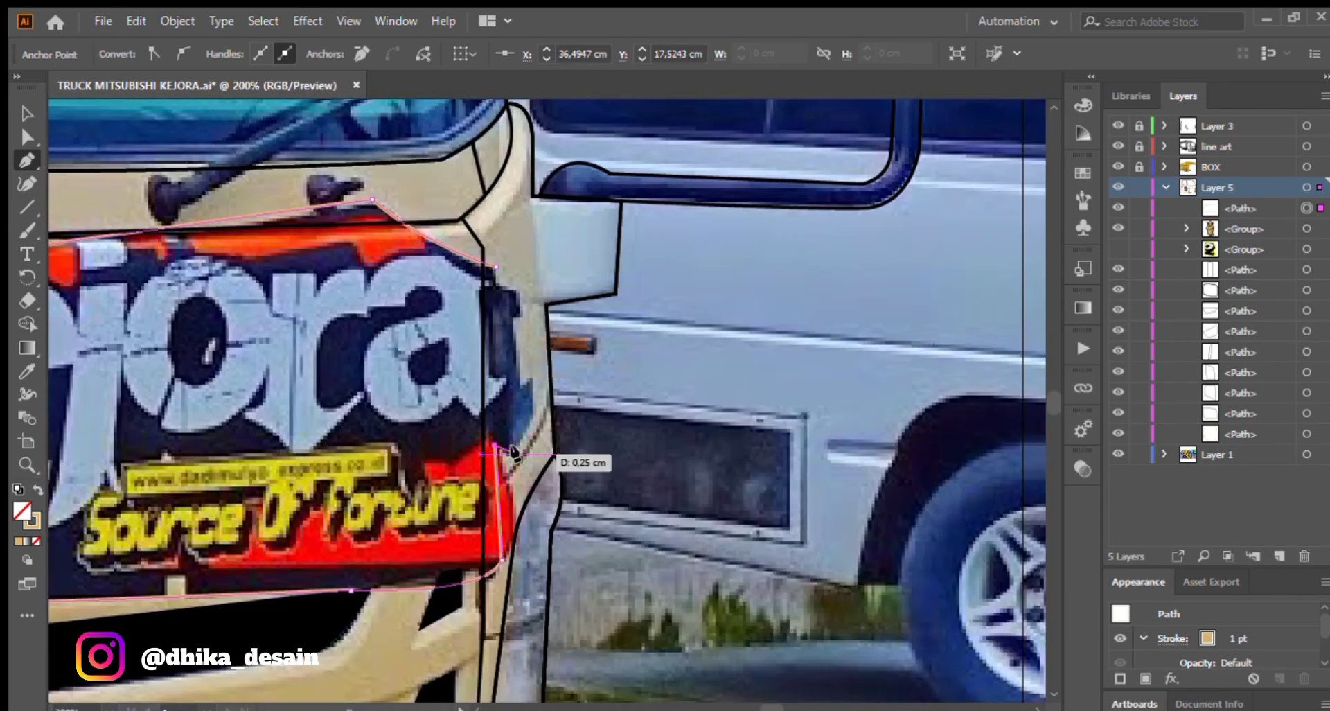
drag(521, 356, 528, 353)
click(532, 377)
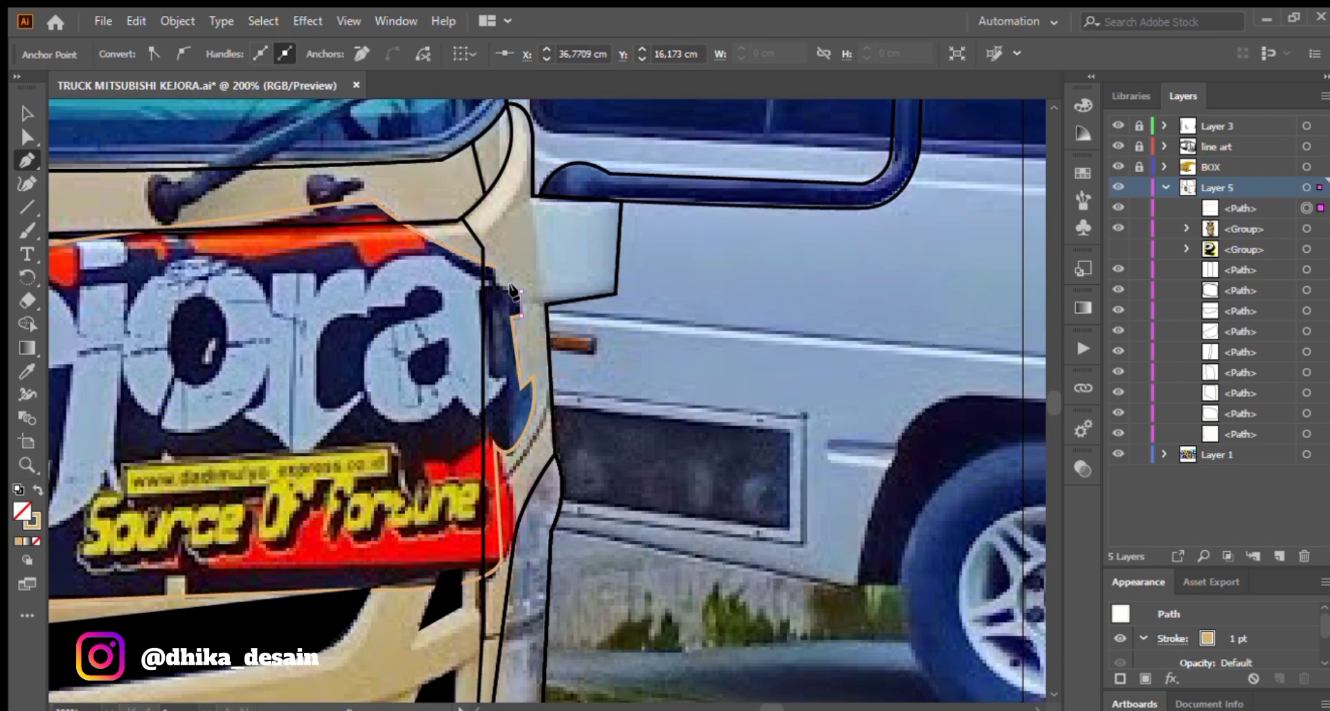
Trace the long red flame along the banner's upper edge above "ora" as a closed path.
click(425, 250)
drag(372, 266, 364, 276)
click(352, 243)
mouse_move(194, 229)
mouse_down()
mouse_move(368, 311)
mouse_move(380, 244)
mouse_up()
click(360, 305)
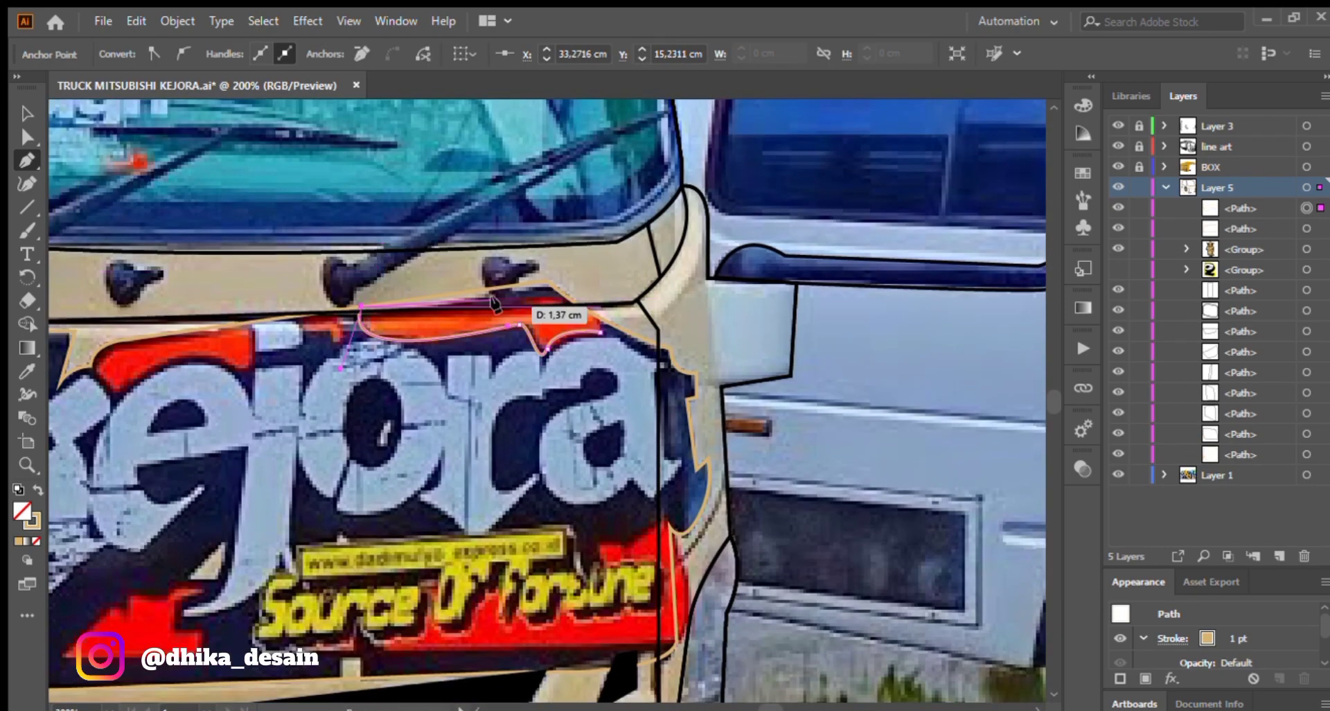
click(599, 333)
Trace the small red flame tip at the banner's upper edge between the j and the o.
drag(387, 391, 718, 401)
click(659, 322)
drag(672, 352, 674, 375)
click(658, 341)
drag(633, 323, 630, 301)
Trace the curved red flame above the e as a closed path.
click(582, 335)
drag(570, 380, 617, 325)
click(451, 401)
click(582, 336)
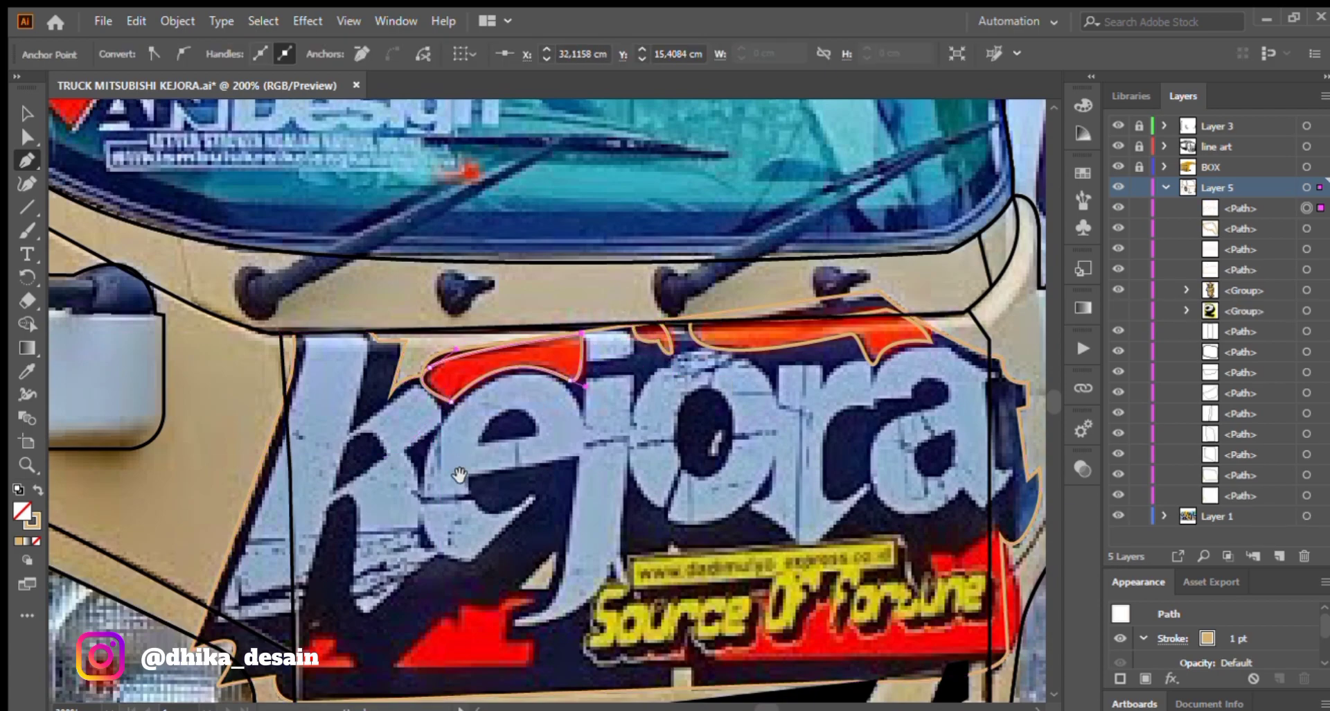
Trace the small jagged red shape in the banner's lower-left corner near the headlight.
drag(460, 475, 536, 277)
click(428, 470)
click(374, 471)
click(392, 440)
click(412, 440)
click(399, 458)
click(437, 455)
click(428, 469)
Trace the larger red flame beneath the e as a closed path.
click(471, 469)
click(616, 469)
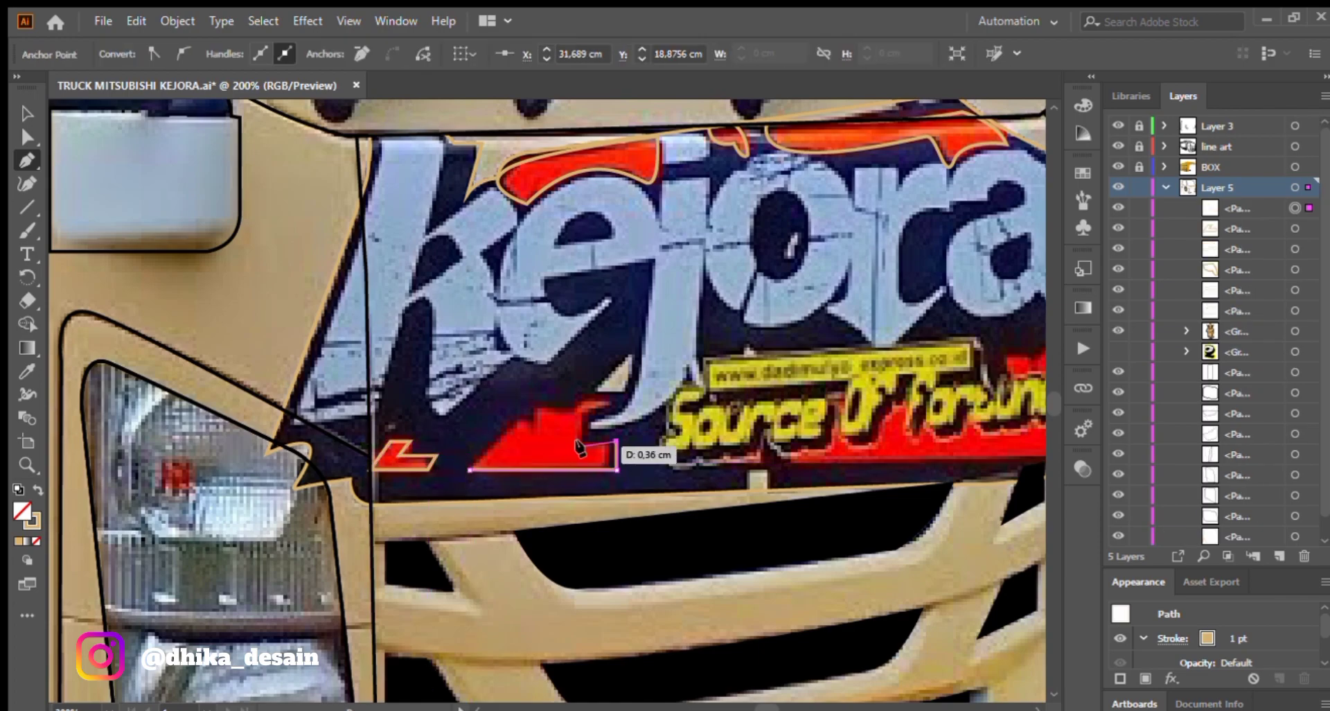
drag(471, 469, 422, 516)
Trace the red patch behind "Source Of Fortune" in the banner's lower-right corner and deselect it.
drag(887, 409, 471, 420)
click(661, 350)
drag(668, 464, 627, 490)
click(373, 471)
click(657, 350)
drag(283, 425, 503, 429)
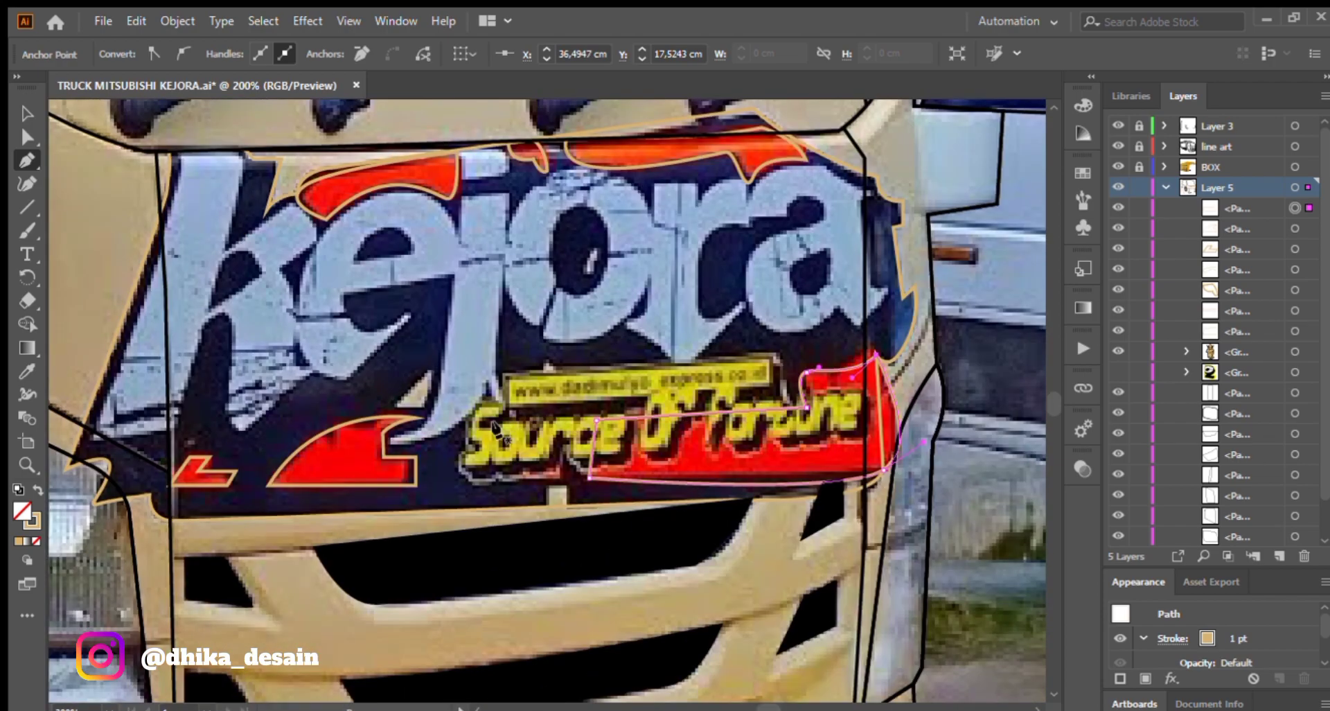
key(v)
click(396, 344)
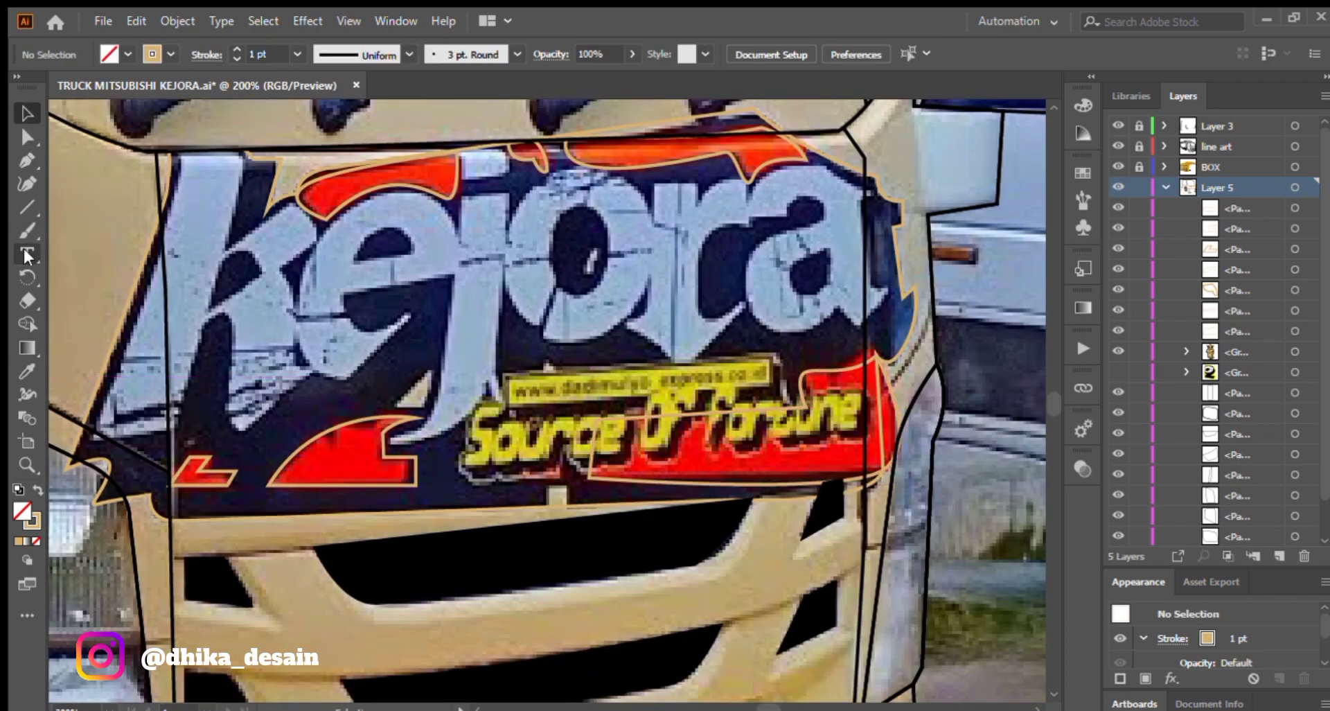
Trace the right side of the k, covering its arm, right leg and the arch between the legs.
key(p)
click(294, 201)
click(323, 221)
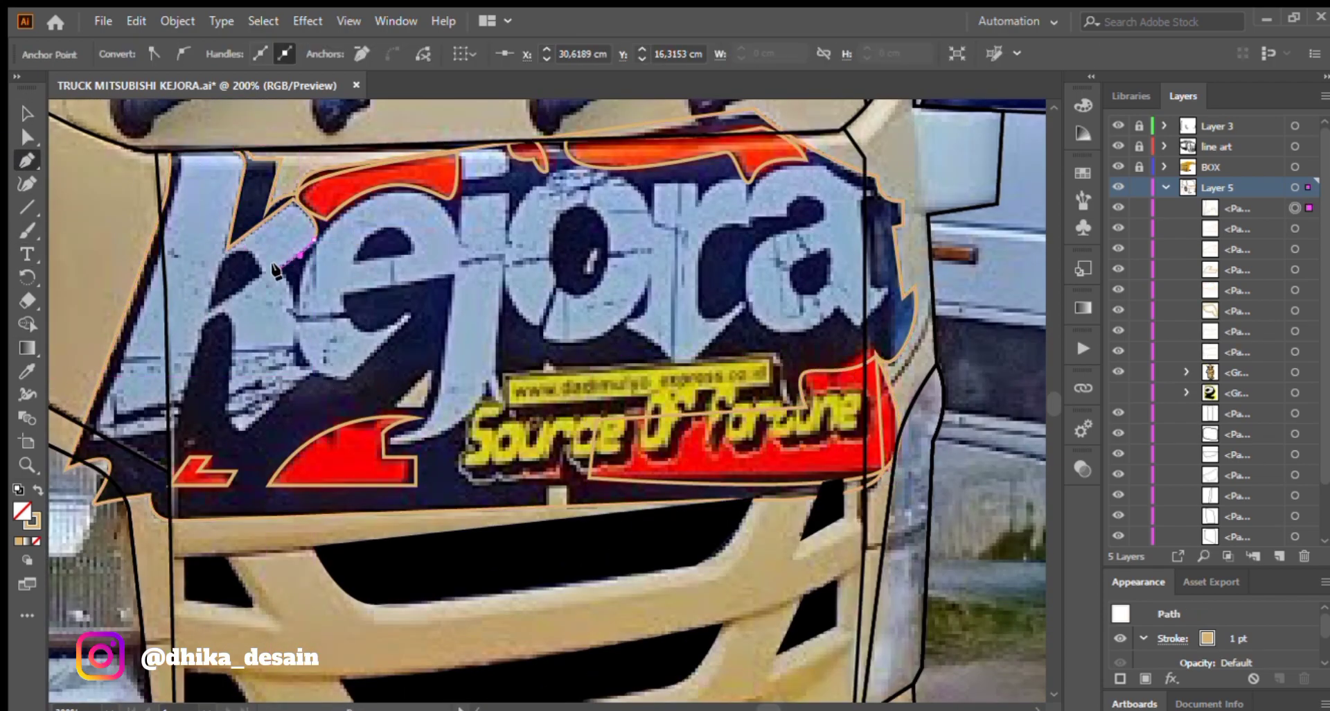
click(314, 372)
drag(314, 371, 506, 336)
click(440, 394)
drag(419, 373, 421, 344)
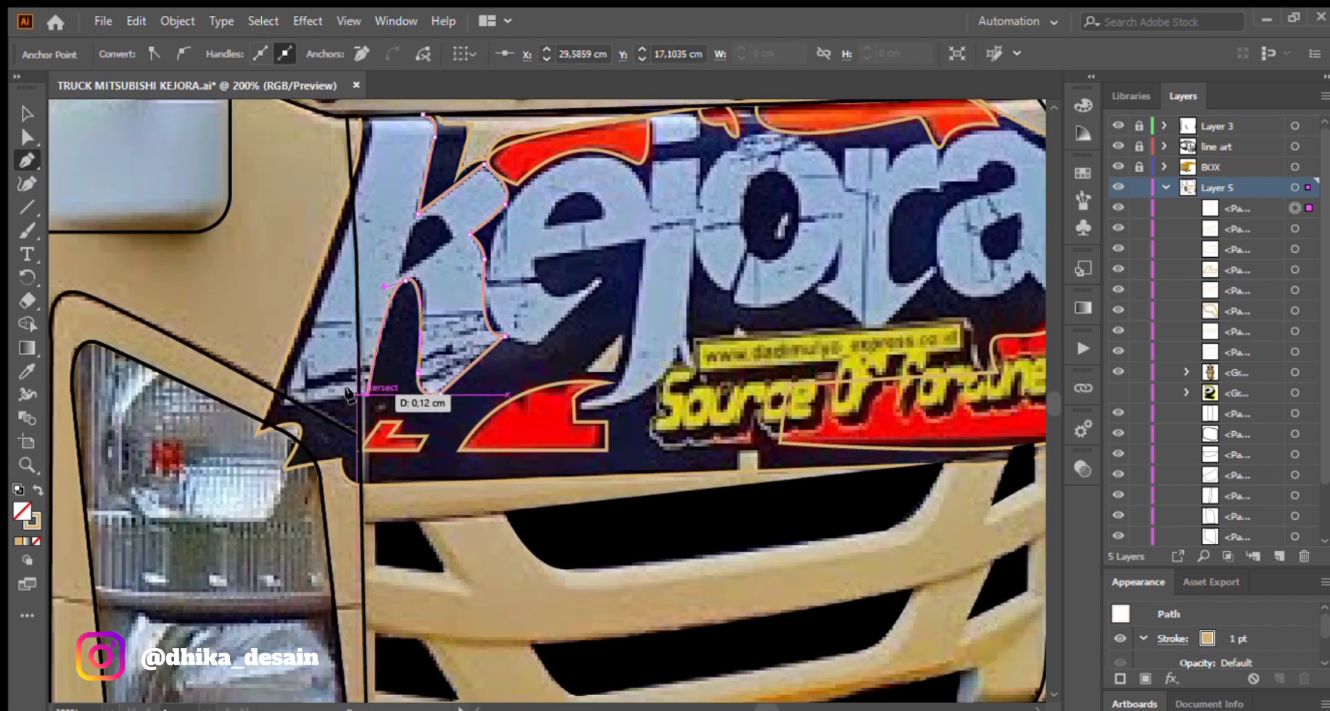
Trace the foot and slanted left stem of the k, closing the letter's outline.
click(367, 394)
click(284, 405)
drag(425, 112, 437, 270)
drag(379, 305, 383, 287)
click(375, 263)
Trace the dark opening inside the k as a separate closed path.
click(414, 435)
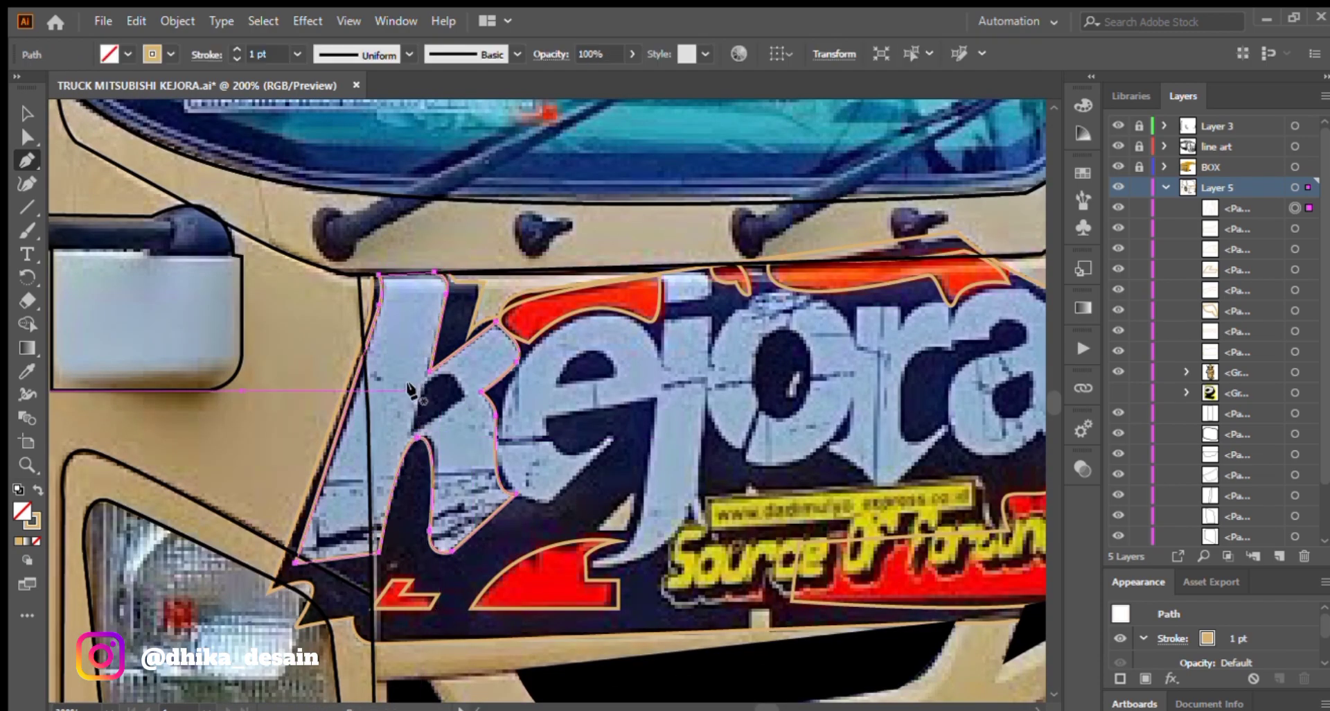
click(467, 395)
drag(443, 375, 424, 381)
click(414, 435)
Trace the joined lettering from the underside of the e around the j's tail to the o's inner opening.
drag(547, 417, 356, 439)
click(356, 439)
click(471, 420)
click(454, 541)
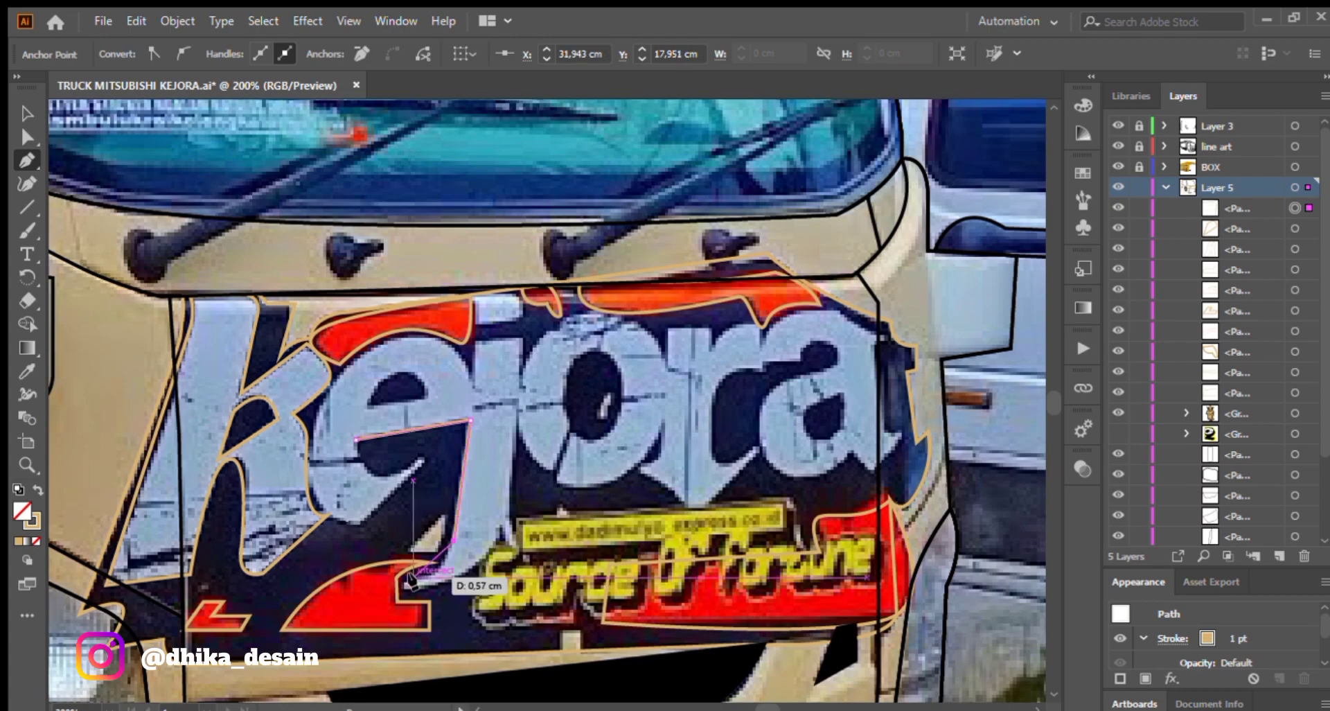
drag(506, 526, 517, 546)
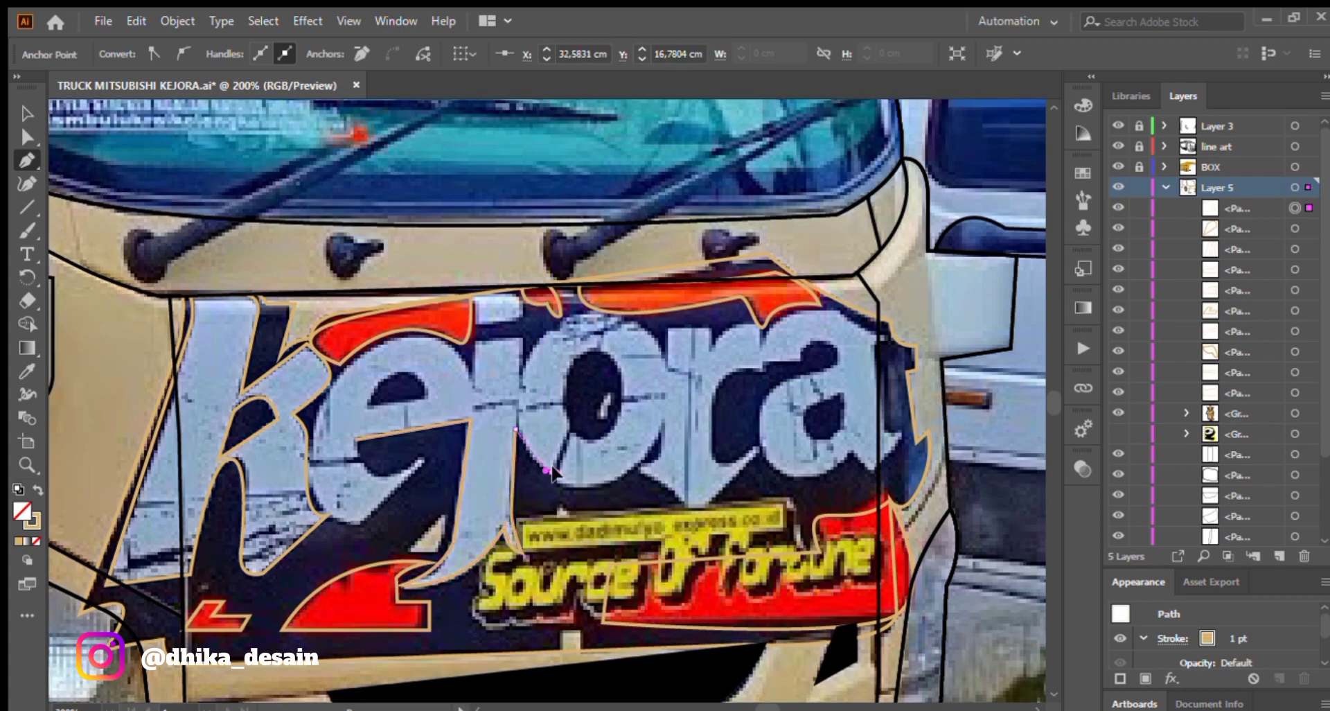
click(569, 430)
Trace around the inner oval of the o, undoing and redrawing the curve to fit the photo.
drag(602, 349, 652, 348)
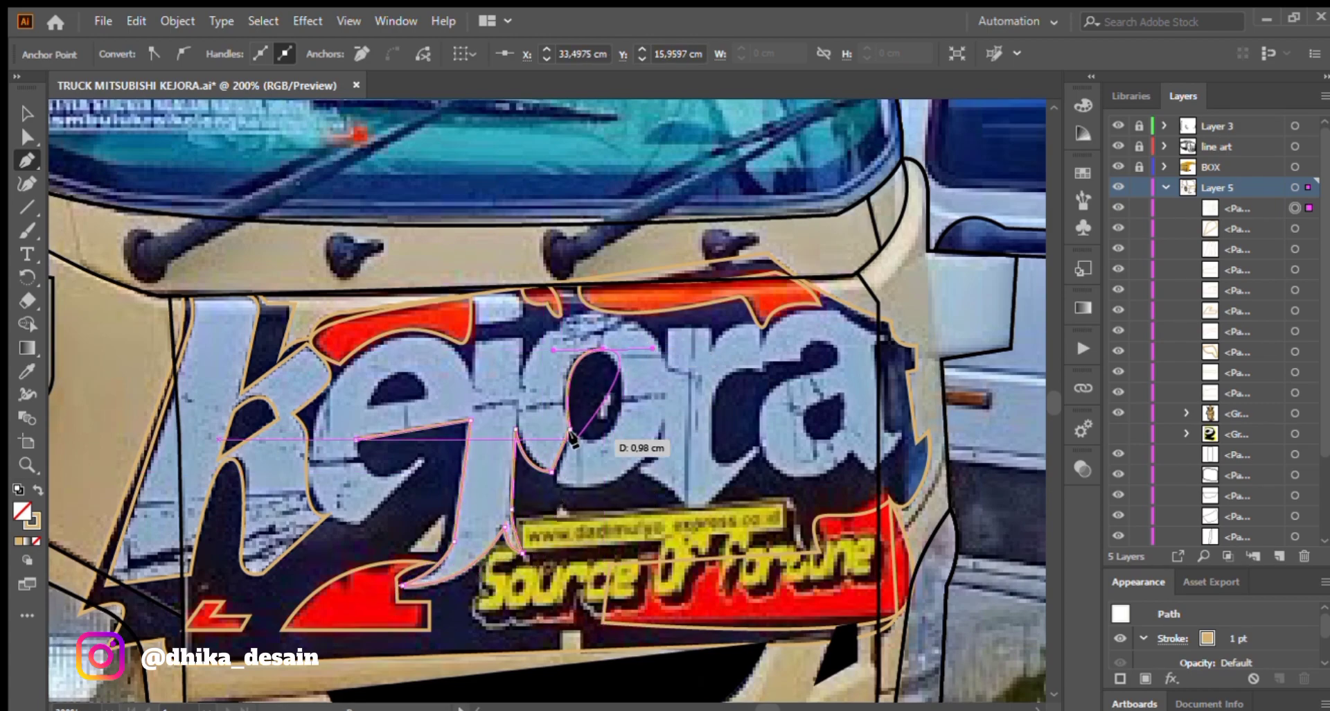
scroll(580, 443, up, 1)
drag(568, 430, 513, 410)
key(ctrl+z)
scroll(589, 415, up, 1)
drag(600, 328, 652, 327)
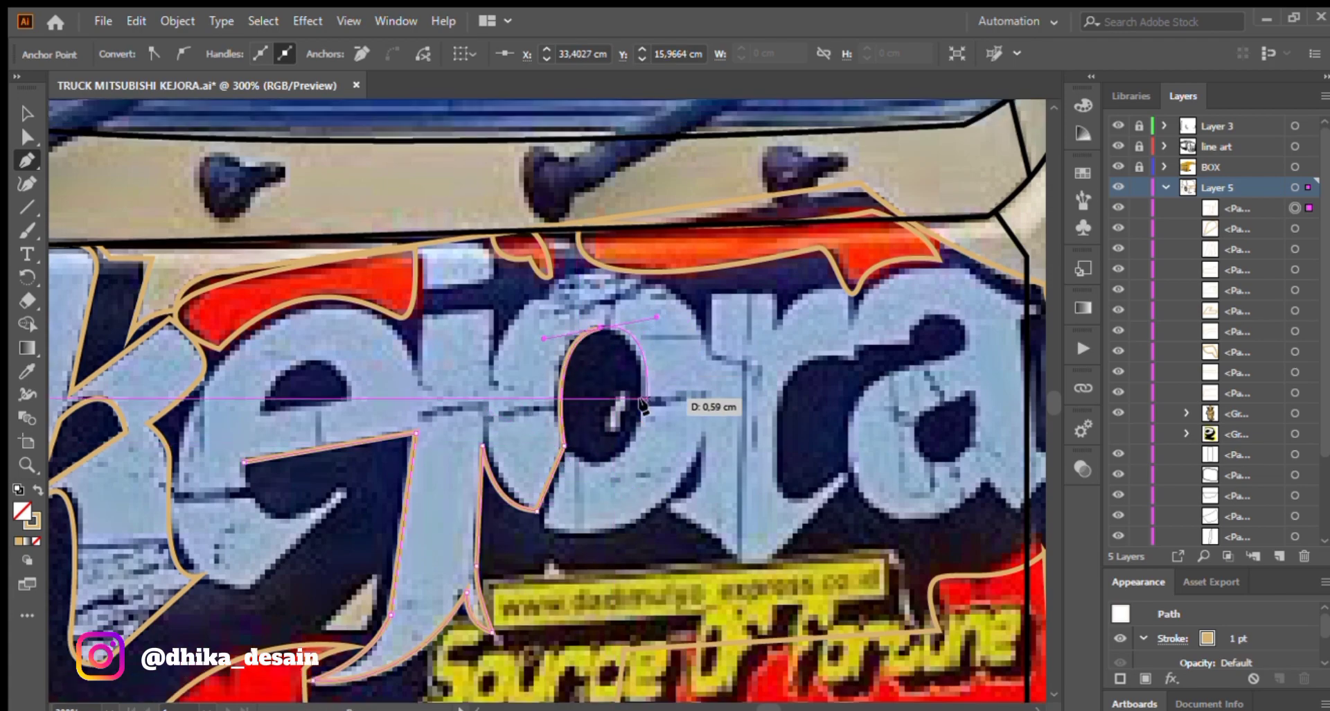
drag(567, 451, 511, 422)
click(568, 450)
Trace the lower curve of the o and continue to the pointed bottom of the r.
click(541, 528)
drag(657, 500, 550, 535)
drag(597, 482, 652, 369)
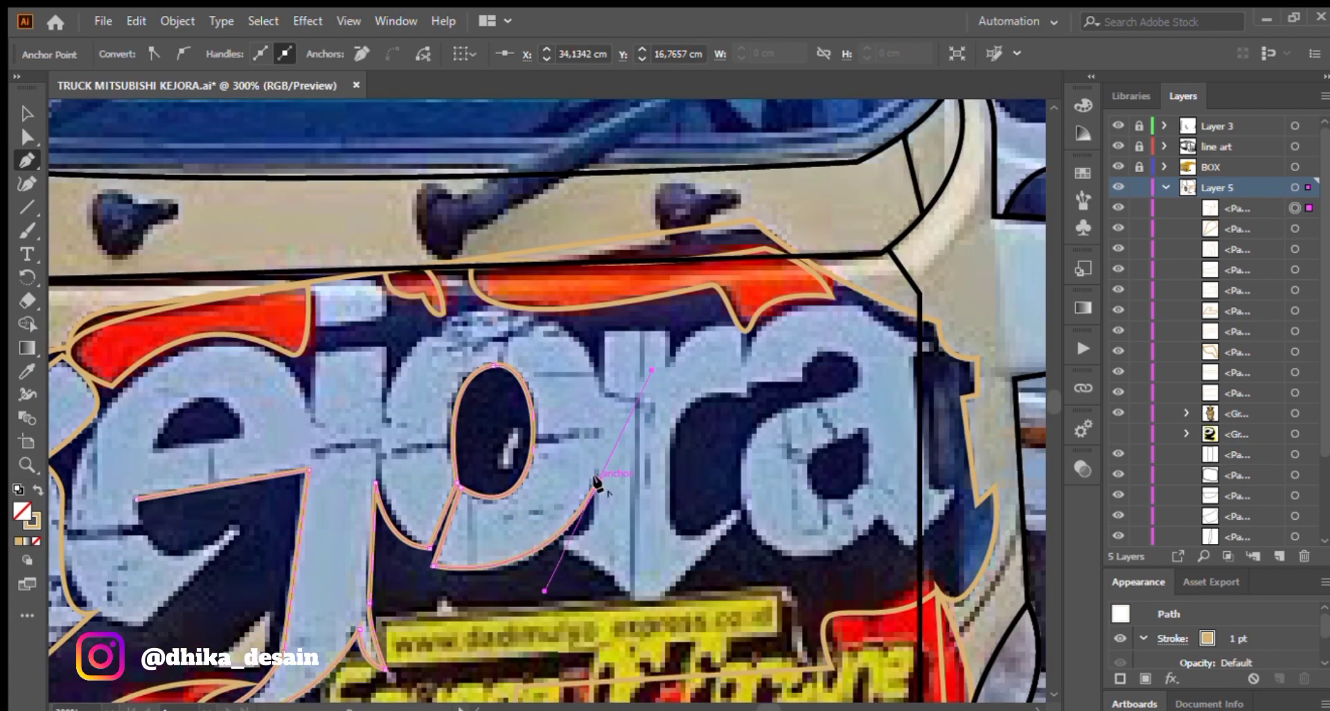
click(559, 540)
click(651, 615)
Continue the lettering outline around the bottom, right side and top of the a.
click(745, 517)
drag(745, 517, 802, 430)
click(762, 508)
click(794, 354)
click(817, 333)
drag(744, 292, 714, 256)
Trace the upper edge of the lettering from the r across the o and j back to the e.
drag(632, 344, 546, 353)
click(632, 318)
click(555, 319)
click(482, 319)
click(483, 360)
drag(373, 290, 615, 291)
click(573, 363)
click(578, 313)
click(502, 317)
click(497, 377)
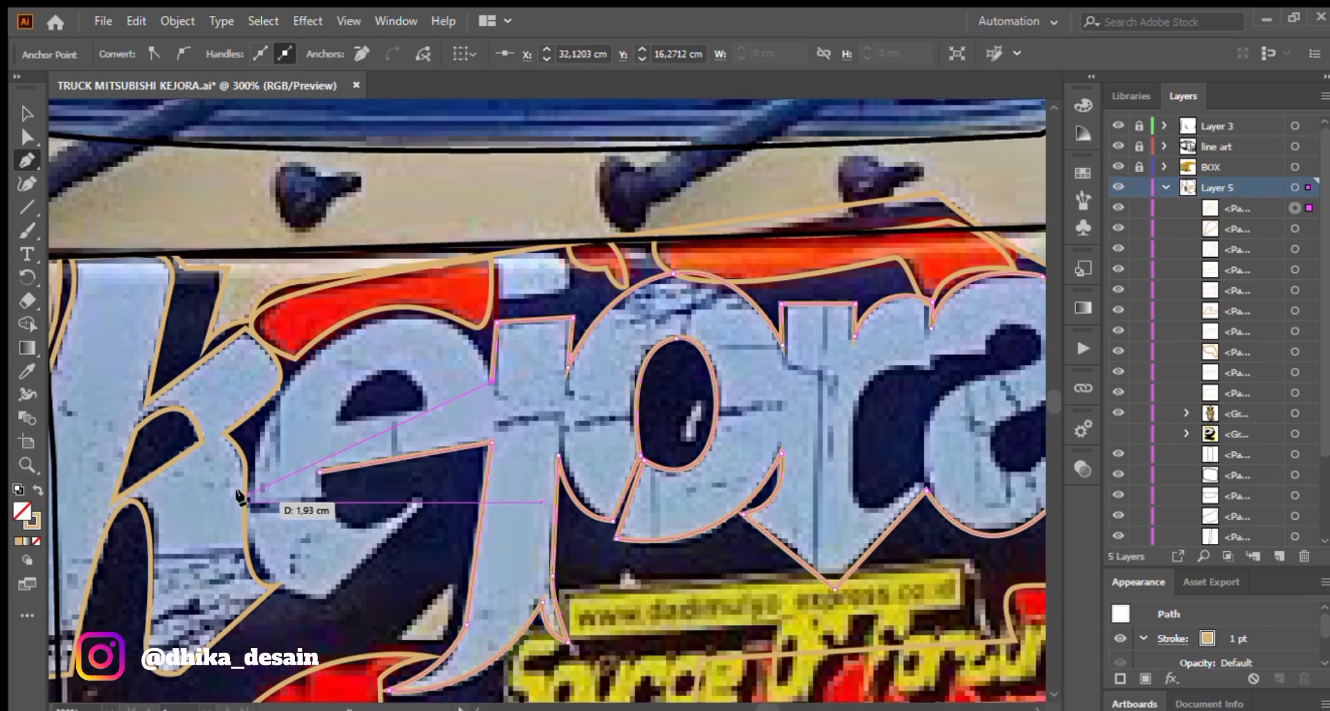
Trace the outer outline of the e and close it.
drag(435, 190, 457, 175)
drag(374, 346, 375, 476)
click(449, 449)
drag(375, 358, 374, 279)
click(374, 358)
click(449, 356)
drag(544, 343, 607, 282)
click(550, 346)
click(450, 449)
Trace the half-round opening inside the e as a separate closed path.
scroll(449, 449, up, 3)
click(546, 414)
click(459, 428)
drag(546, 414, 567, 489)
Trace the dark gap between the r and the a, plus the small opening inside the a.
drag(900, 409, 358, 347)
click(567, 299)
click(511, 301)
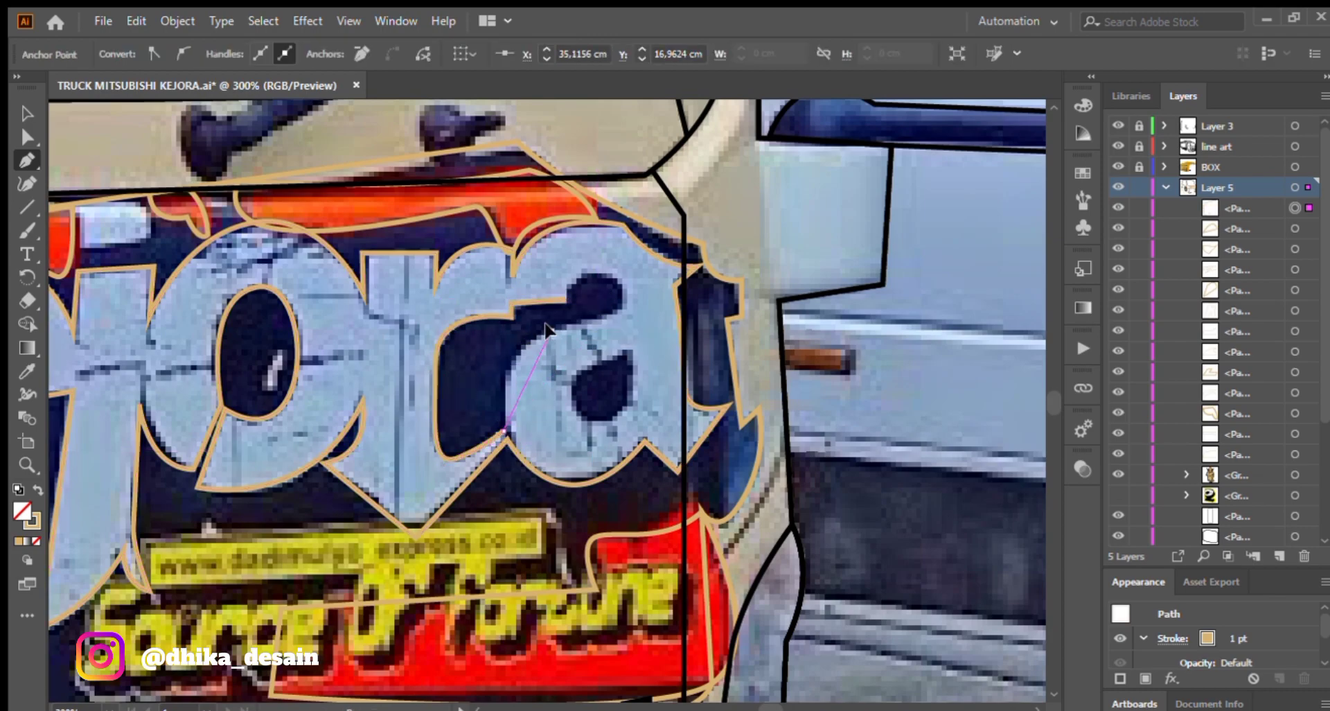
click(630, 352)
drag(573, 392, 575, 411)
drag(609, 421, 631, 400)
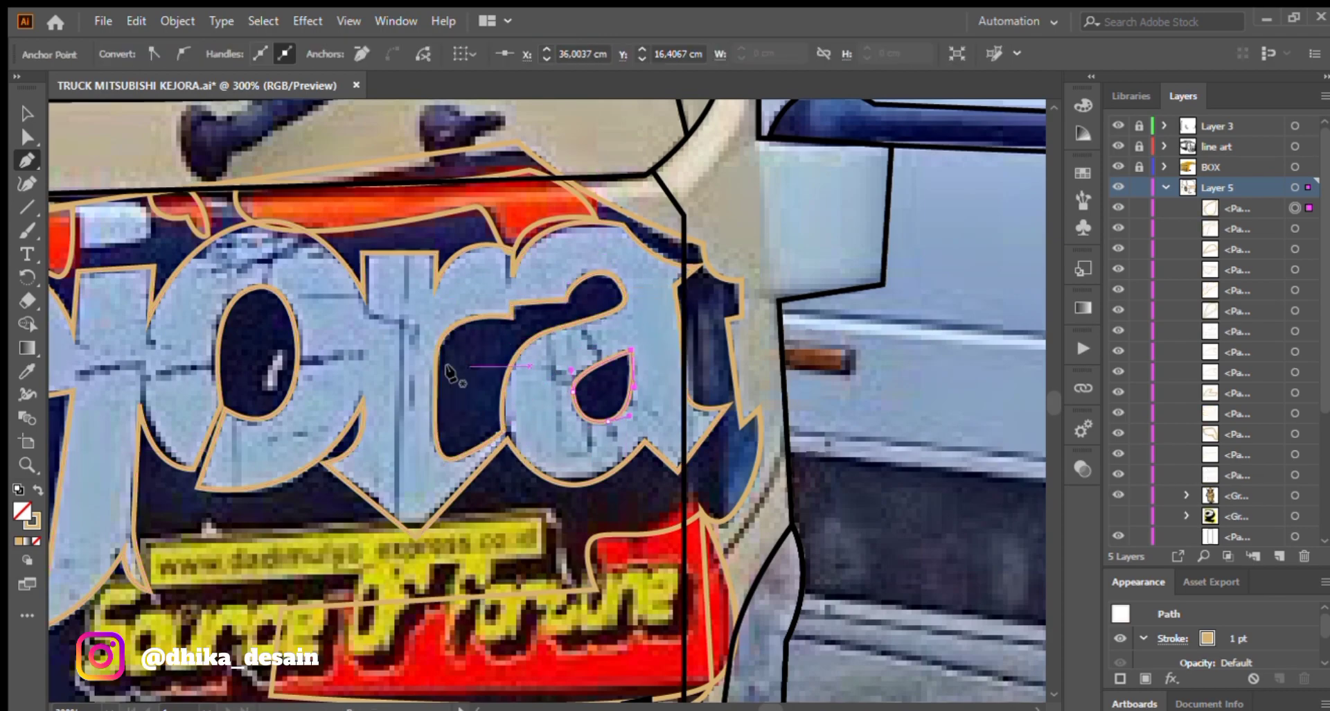
Trace the small tan triangle between the e and the j's tail.
drag(291, 478, 830, 355)
click(568, 407)
click(519, 468)
drag(551, 468, 571, 465)
click(568, 407)
drag(568, 407, 584, 426)
key(ctrl+minus)
Fill the dark openings of the k, e, r and a with black sampled from the artwork.
mouse_move(749, 258)
mouse_down()
mouse_move(749, 345)
mouse_move(607, 345)
mouse_up()
key(v)
click(575, 390)
click(232, 375)
shift+click(356, 357)
shift+click(771, 327)
shift+click(790, 353)
key(i)
drag(516, 651, 554, 660)
click(766, 484)
Select the "kejora" letter outlines and fill them with white sampled from the artwork.
key(ctrl+minus)
click(499, 374)
shift+click(346, 381)
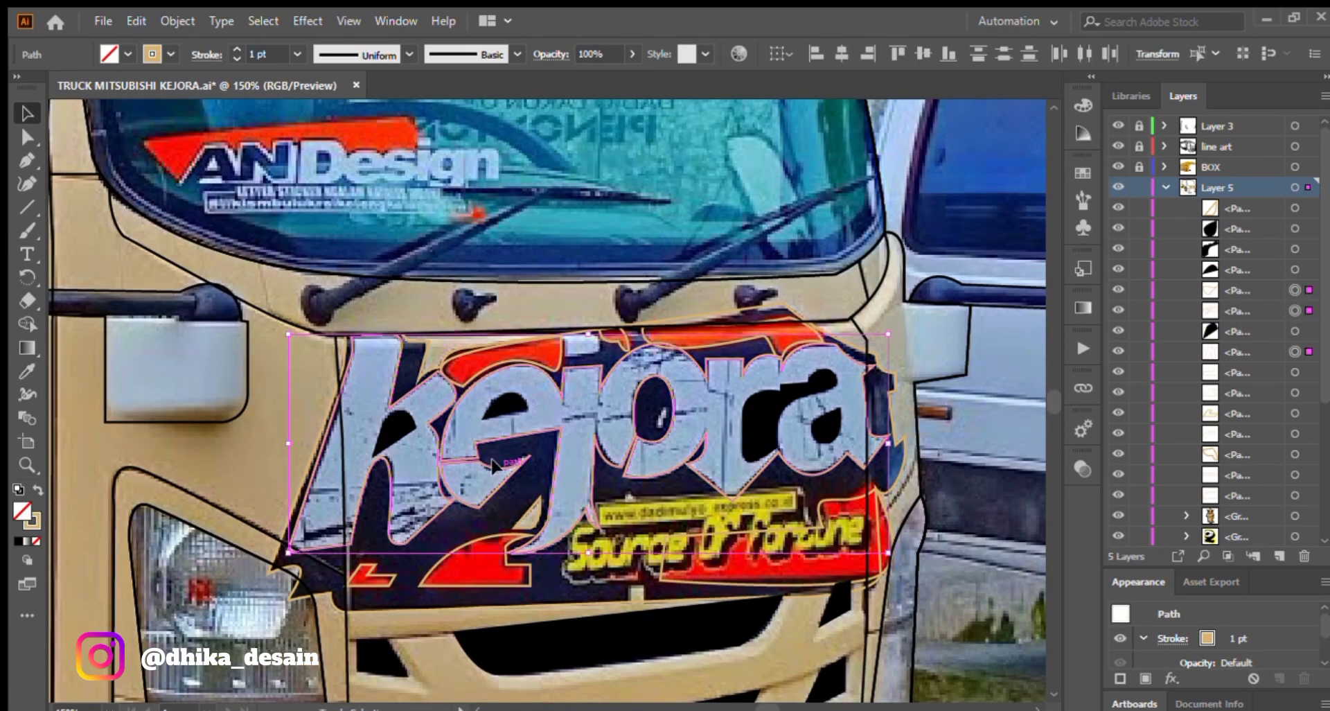
key(ctrl+minus)
drag(409, 388, 693, 409)
key(i)
click(272, 277)
Select the banner's red flame shapes and fill them with red sampled from the side decal.
drag(620, 427, 409, 405)
click(621, 485)
shift+click(638, 346)
shift+click(780, 326)
shift+click(863, 454)
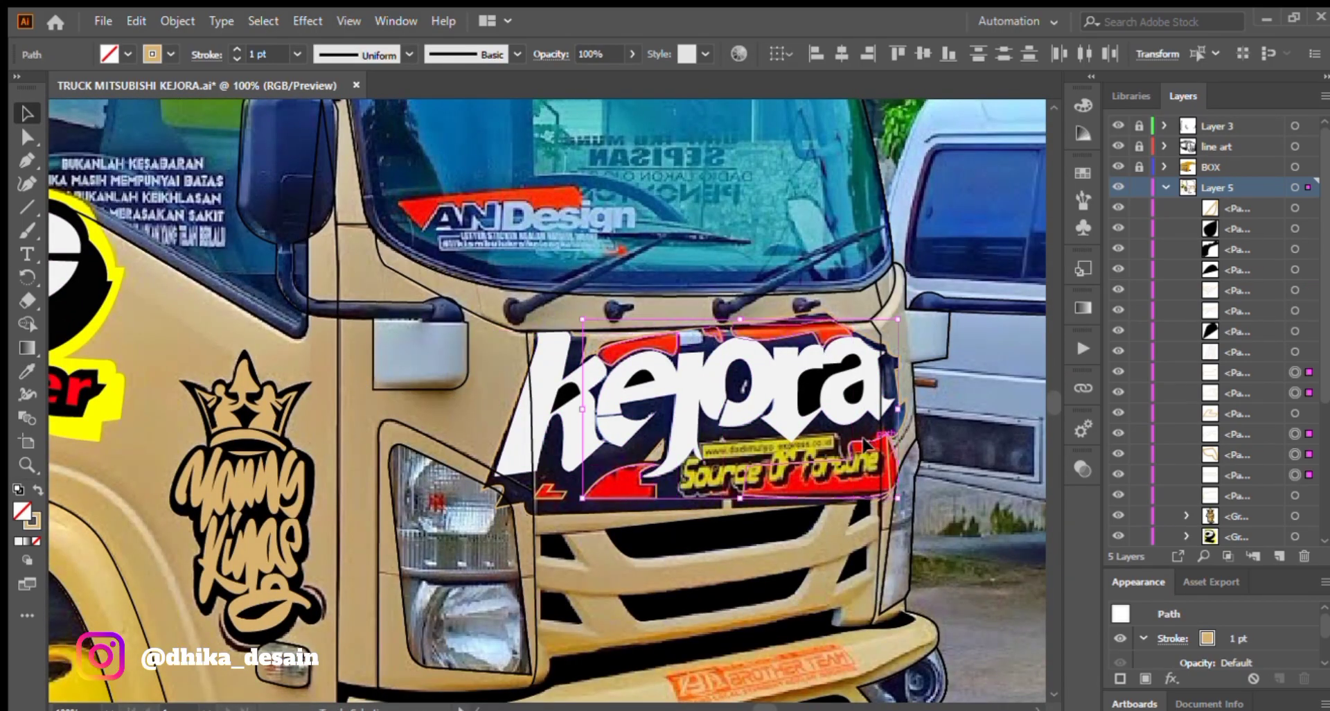
key(i)
click(77, 391)
key(v)
Fill the small triangle beside the j's tail with tan sampled from the cab body.
click(416, 409)
click(656, 448)
key(i)
click(243, 478)
key(v)
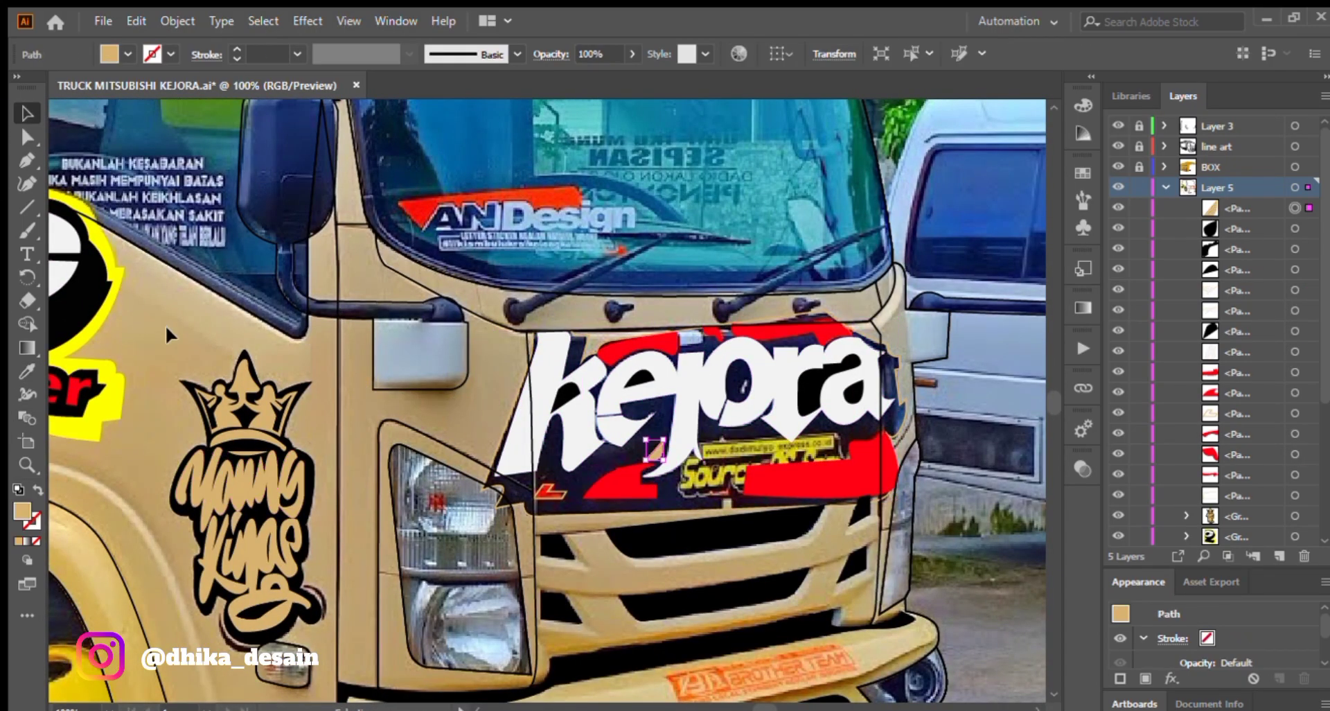
Draw a black curved accent stroke beside the lower end of the Young Kings decal and apply a tapered width profile.
click(149, 312)
click(27, 161)
click(322, 621)
mouse_move(305, 583)
mouse_down()
mouse_move(275, 583)
mouse_move(308, 484)
mouse_up()
key(i)
key(v)
click(360, 568)
click(322, 596)
click(409, 54)
click(356, 101)
Draw a second curved accent stroke at the lower edge of the Young Kings decal.
key(p)
click(253, 478)
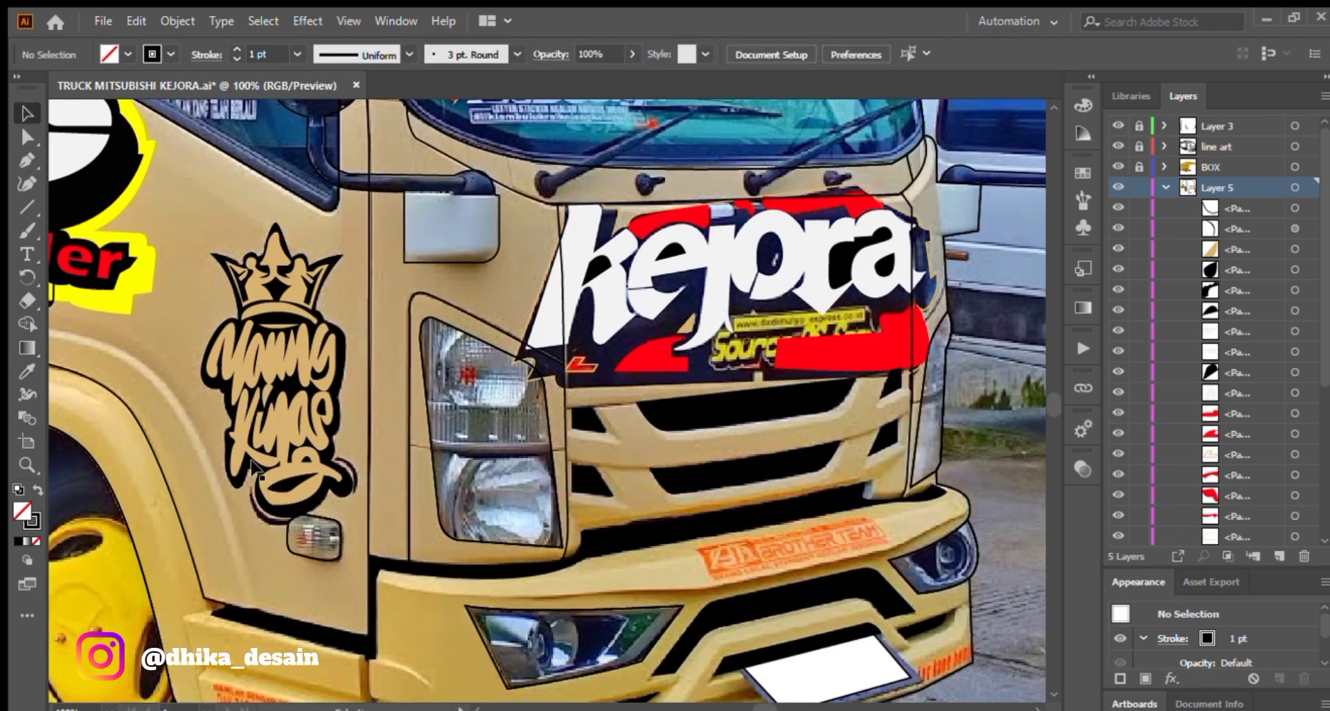
click(258, 494)
click(277, 506)
Fill the small slash shape at the banner's lower-left corner with red sampled from the neighbouring flame.
drag(247, 242, 103, 220)
click(443, 345)
key(i)
click(499, 340)
click(27, 112)
Fill the banner's background shape with black sampled from the artwork and remove its stroke.
click(380, 331)
key(i)
click(527, 391)
click(33, 523)
click(36, 540)
key(v)
click(191, 326)
click(579, 344)
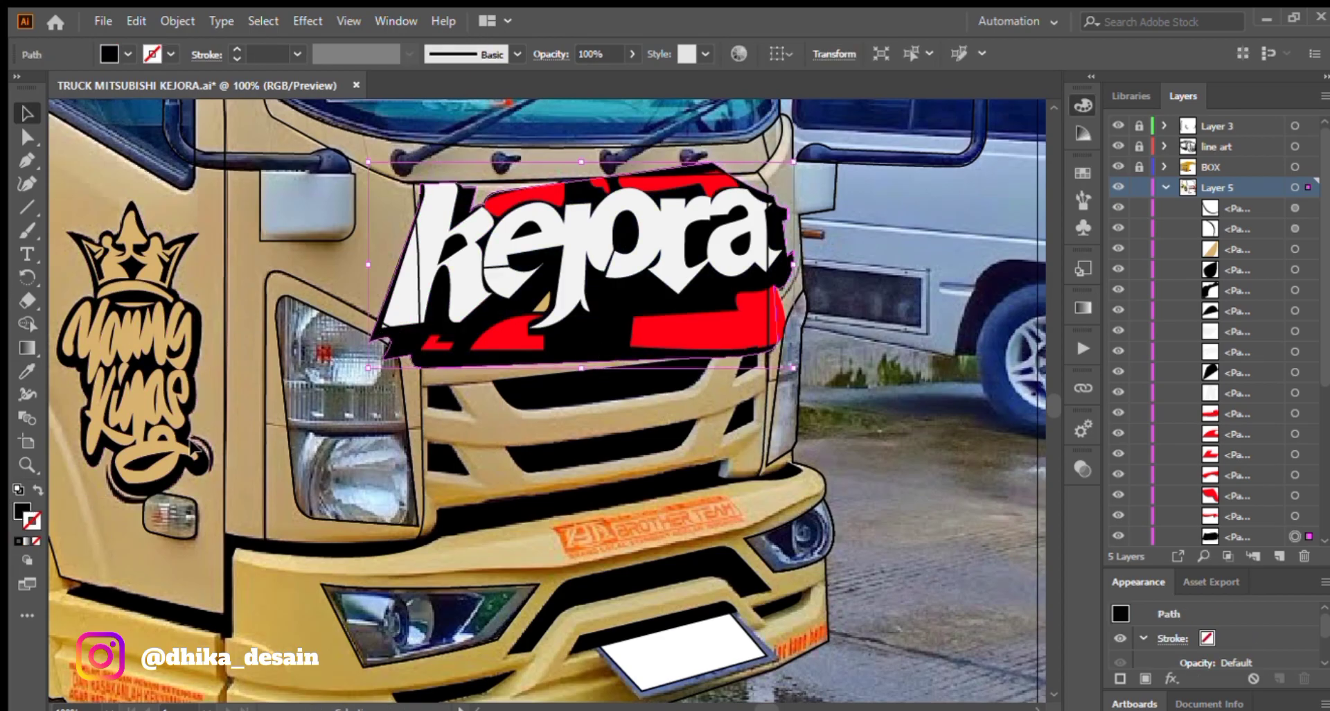
Clear the banner's black fill, draw a small closed piece on the "kejora" lettering and color it with white sampled from the letters.
click(38, 490)
click(623, 125)
scroll(623, 126, up, 3)
drag(505, 396, 521, 485)
key(p)
click(527, 380)
drag(547, 419, 549, 457)
click(547, 419)
click(480, 425)
click(474, 390)
click(528, 380)
key(i)
click(444, 478)
key(v)
Reduce the banner's lower-right flame to its outline and add the text "Source Of Fortune" above the banner.
click(411, 341)
scroll(411, 341, down, 2)
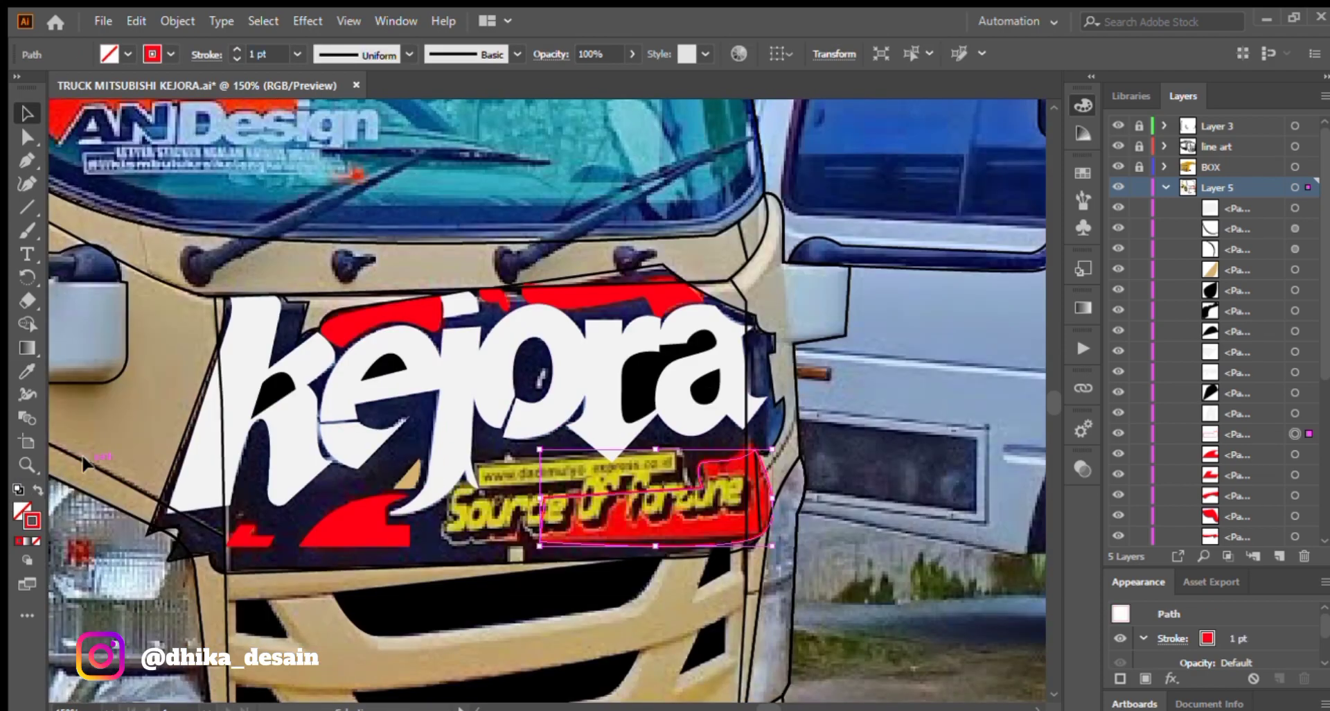
key(t)
click(204, 207)
text(Sor)
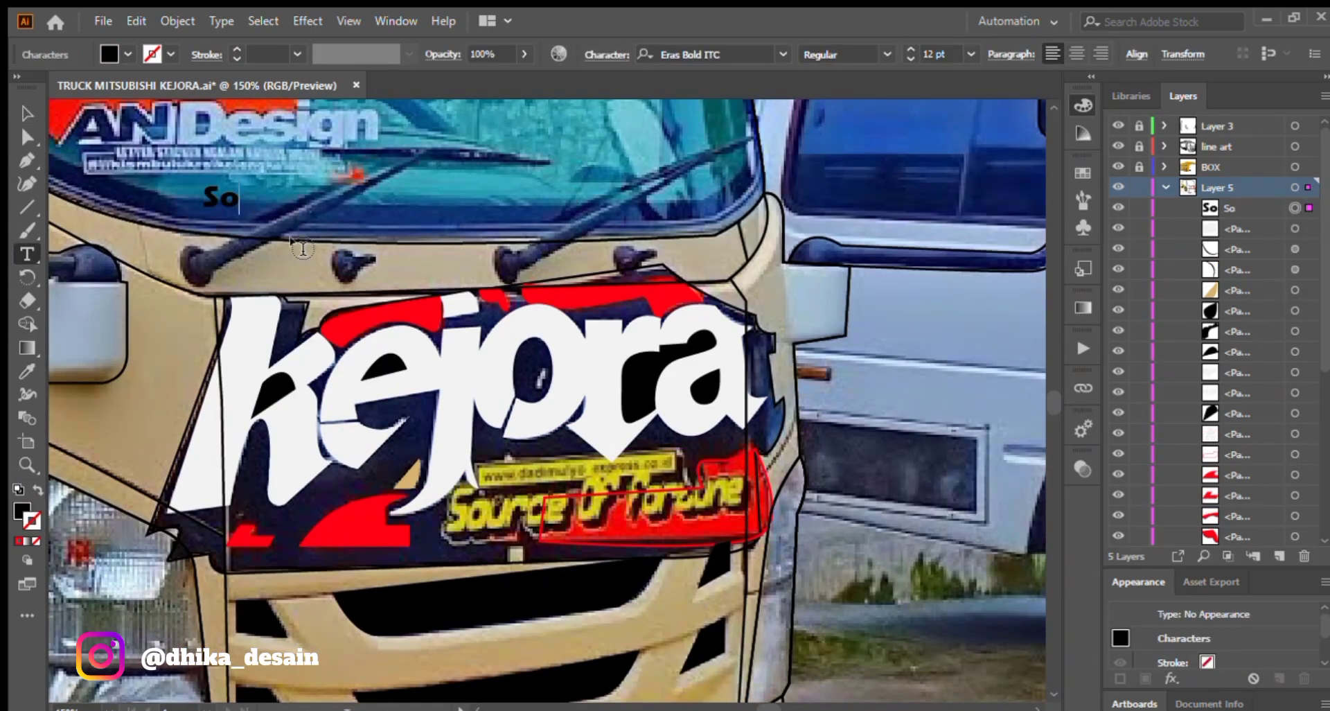
key(Escape)
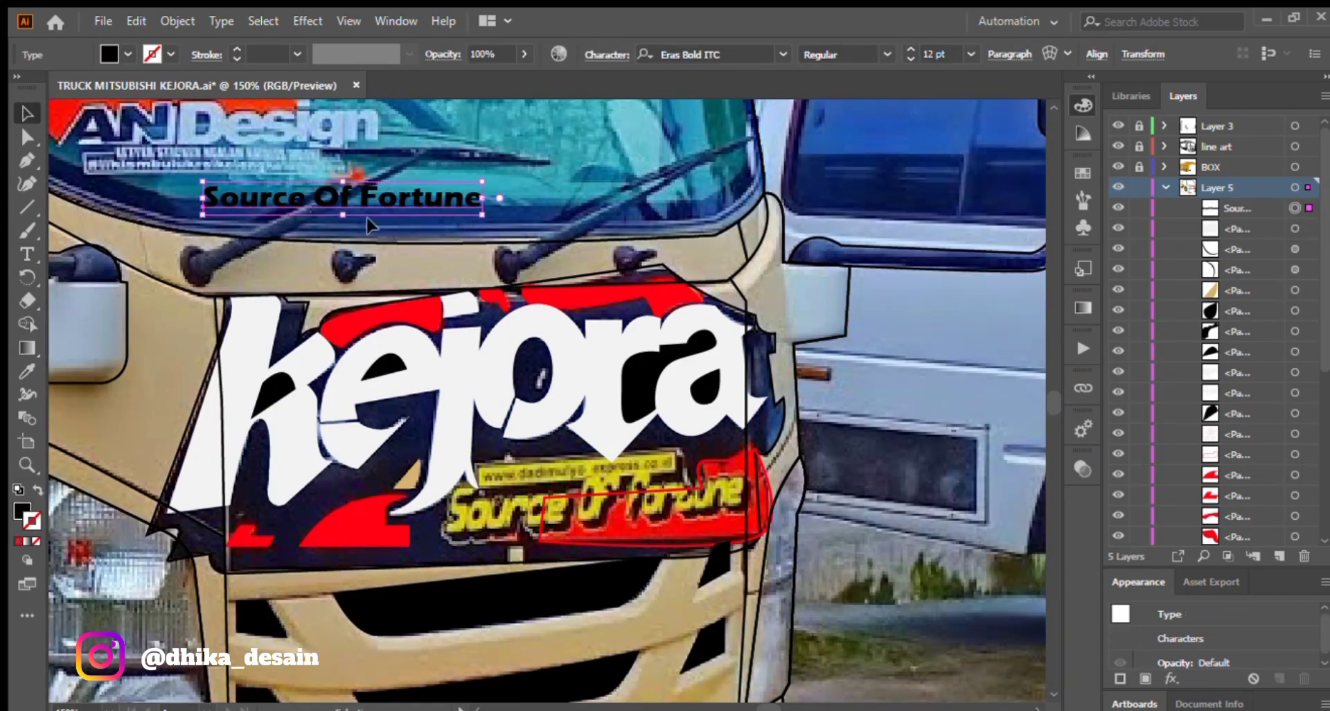
Color the "Source Of Fortune" text with yellow sampled from the side decal and move it toward the banner's slogan.
key(i)
drag(228, 292, 718, 399)
click(60, 282)
ctrl+click(416, 332)
drag(624, 347, 258, 292)
drag(501, 249, 746, 572)
Scale and slant the yellow text with Free Transform to fit over the slogan in the photo.
key(e)
drag(853, 574, 870, 519)
mouse_move(722, 520)
mouse_down()
mouse_move(736, 520)
mouse_move(736, 502)
mouse_up()
drag(720, 558, 719, 565)
drag(883, 552, 869, 552)
key(v)
click(942, 553)
drag(700, 557, 701, 560)
drag(570, 555, 570, 562)
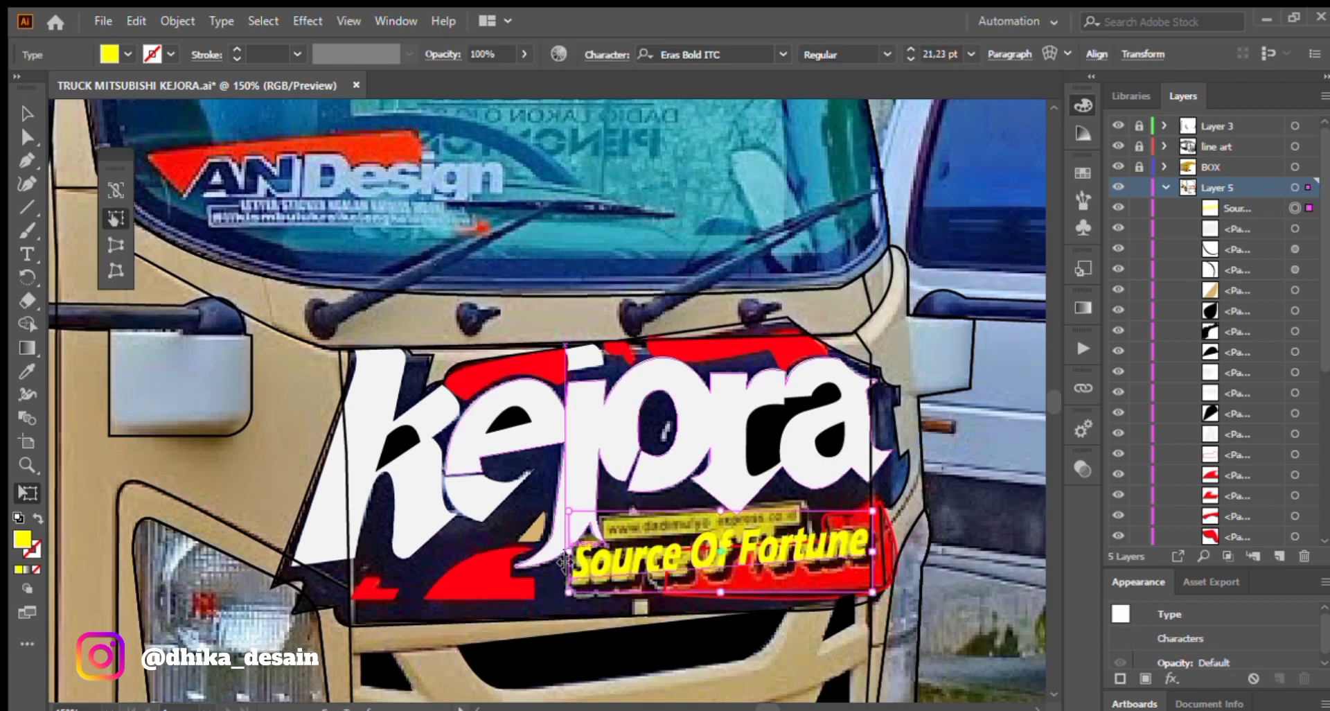
Create a black copy of the slogan behind the yellow text and offset it slightly as a shadow.
key(v)
click(18, 490)
click(39, 490)
click(39, 490)
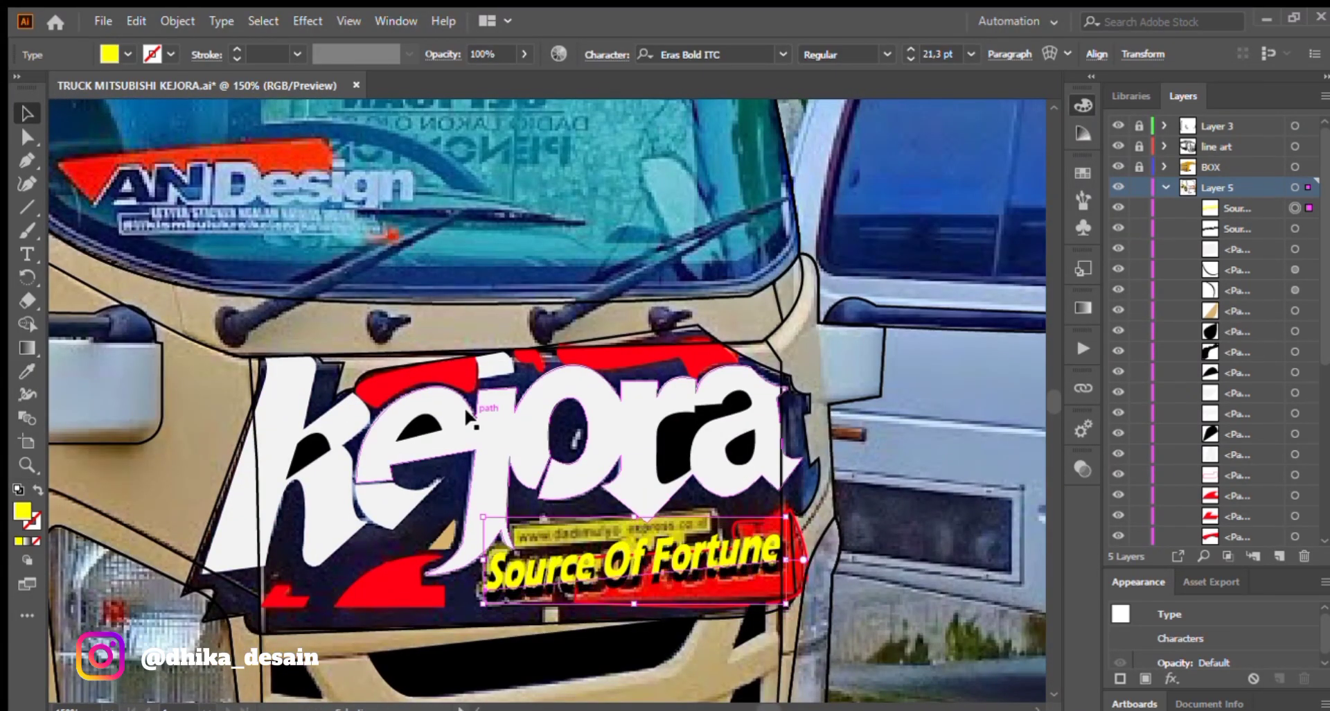
key(ctrl+shift+a)
drag(616, 580, 617, 574)
Restore the lower-right flame's solid red fill and the banner background's solid black fill.
click(763, 521)
click(760, 514)
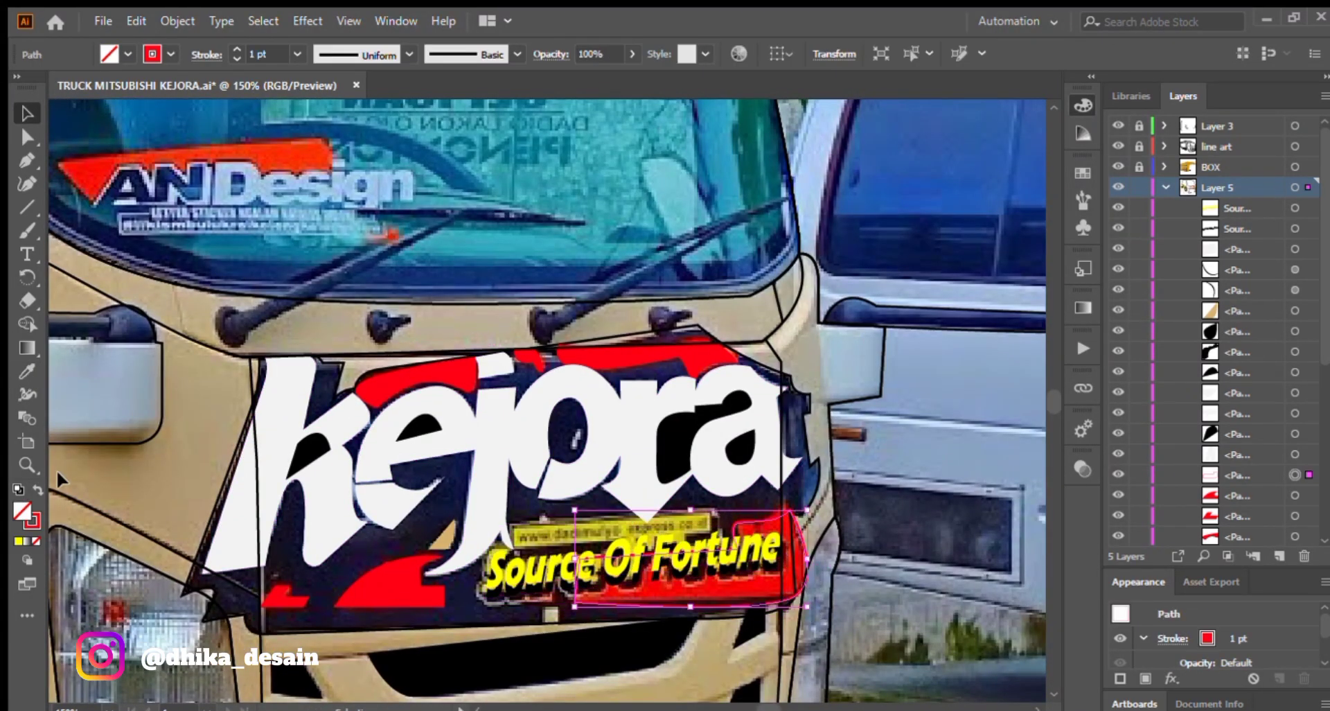
click(39, 490)
click(240, 574)
click(215, 590)
key(shift+x)
key(ctrl+shift+a)
scroll(420, 438, down, 2)
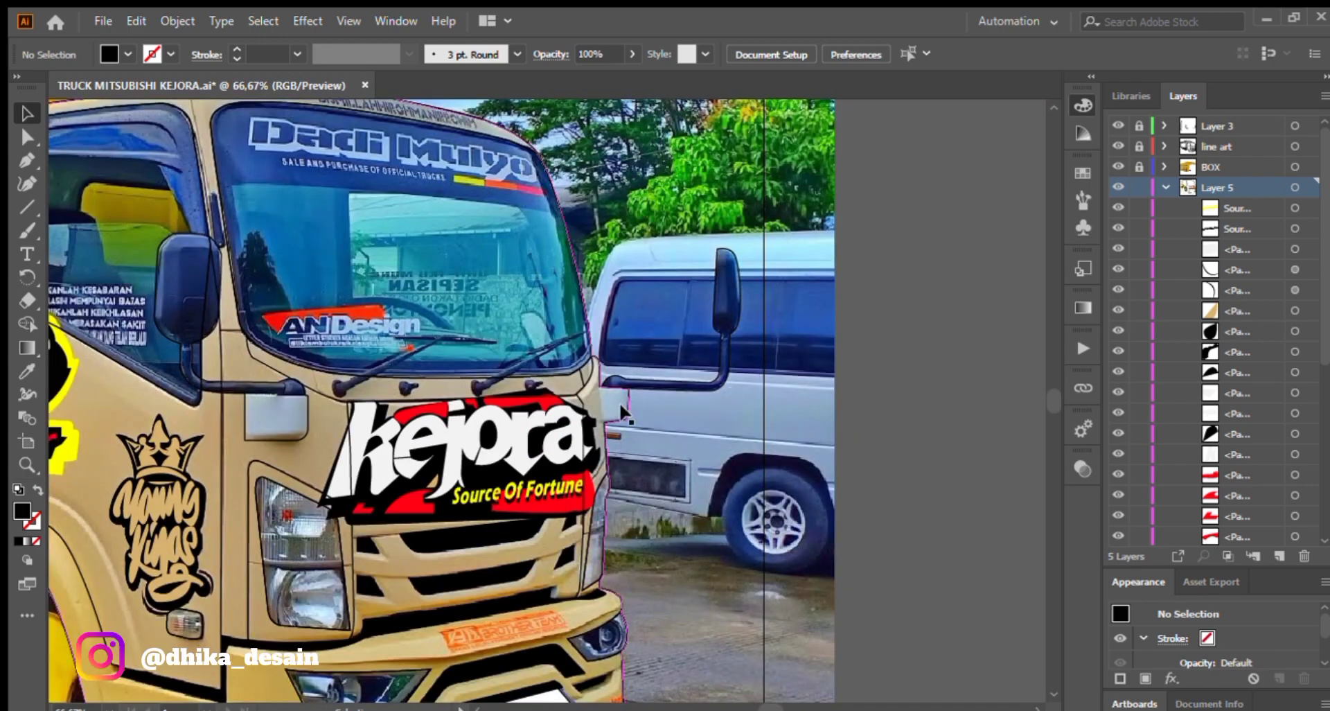
Group all the "kejora" banner pieces and move the group beneath the decal's accent strokes in the layer order.
drag(381, 496, 538, 476)
scroll(537, 476, up, 1)
click(509, 435)
shift+click(528, 388)
shift+click(788, 388)
shift+click(738, 320)
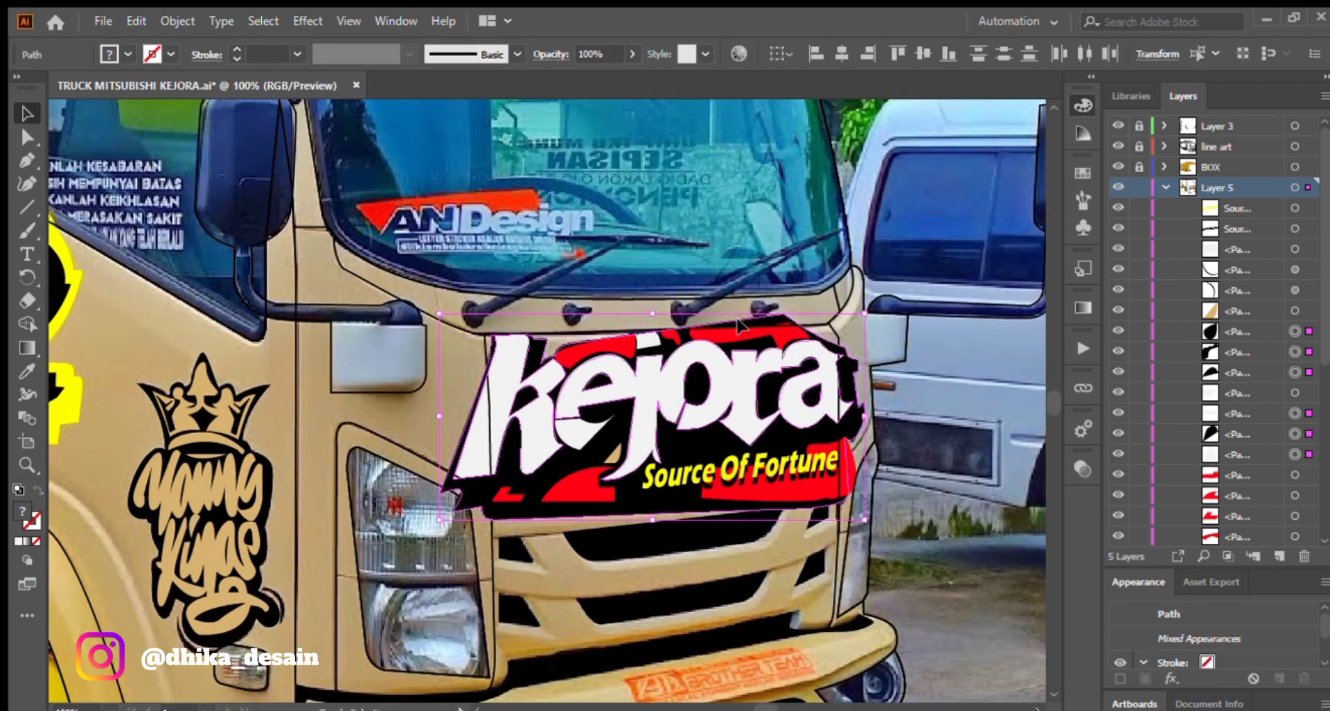
shift+click(654, 478)
key(ctrl+g)
drag(1244, 208, 1244, 279)
Delete the leftover shape near the top of the banner's j.
key(ctrl+shift+a)
click(648, 337)
key(Delete)
Trace the outline of the lower headlight lens as a closed path with a white stroke and no fill.
scroll(792, 465, down, 1)
scroll(598, 449, down, 3)
scroll(595, 448, up, 4)
key(p)
click(649, 383)
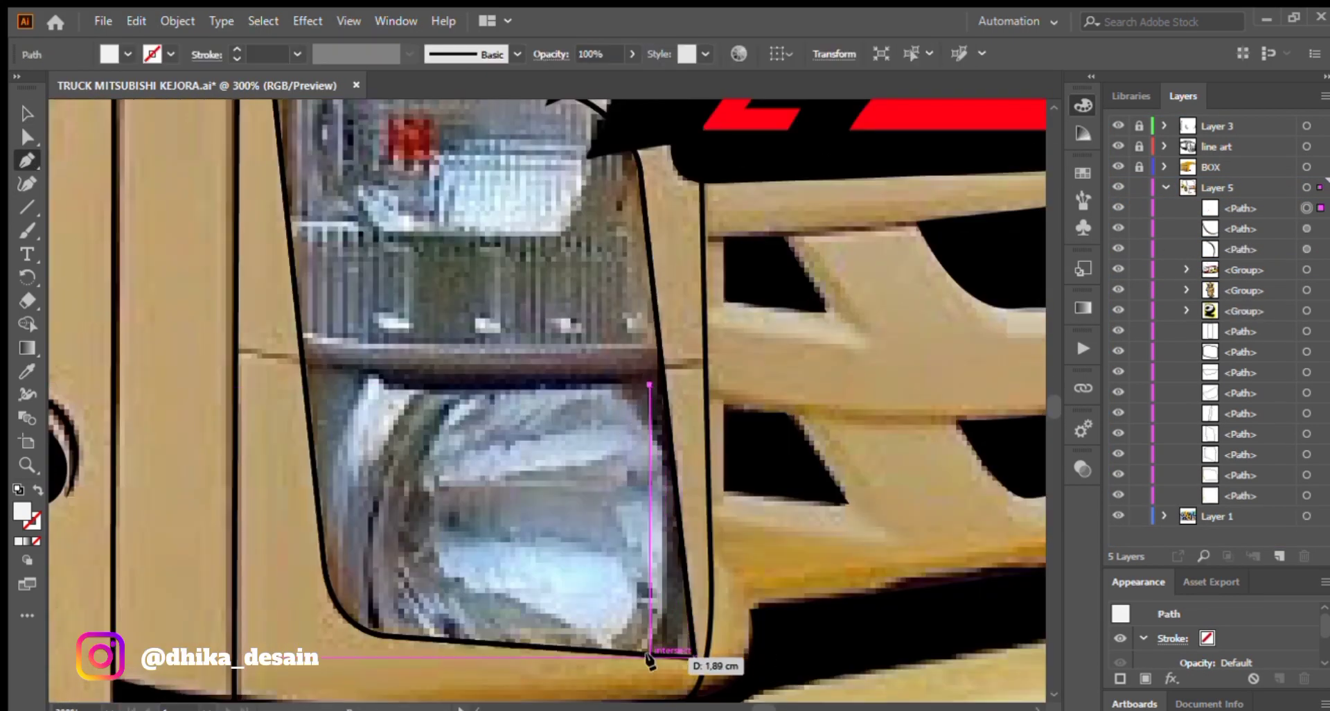
click(681, 644)
click(401, 625)
mouse_move(334, 555)
mouse_down()
mouse_move(303, 451)
mouse_move(322, 494)
mouse_up()
click(318, 372)
key(shift+x)
drag(437, 393, 509, 386)
click(650, 383)
Draw an ellipse over the lower lens's round reflector and trim away the parts outside the lens outline.
key(ctrl+shift+a)
drag(579, 599, 659, 682)
click(26, 113)
click(402, 393)
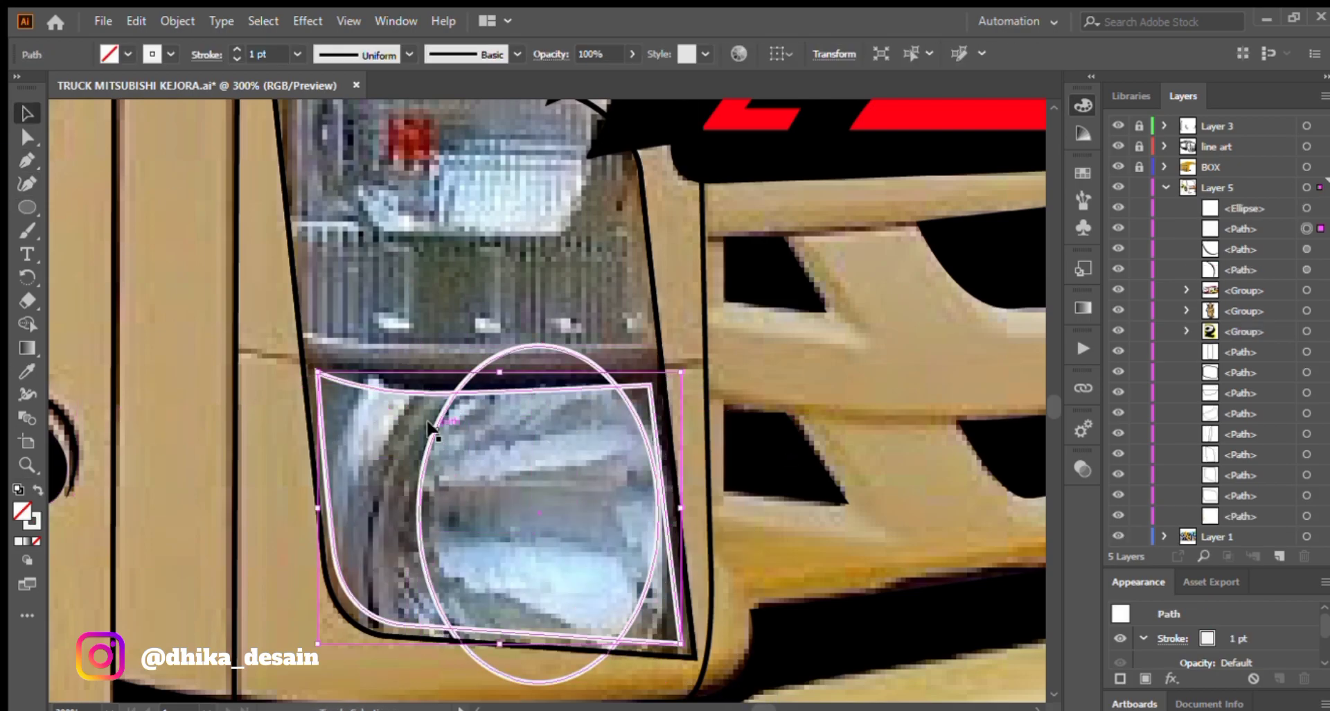
shift+click(471, 365)
key(shift+m)
click(485, 651)
key(v)
click(465, 662)
key(Delete)
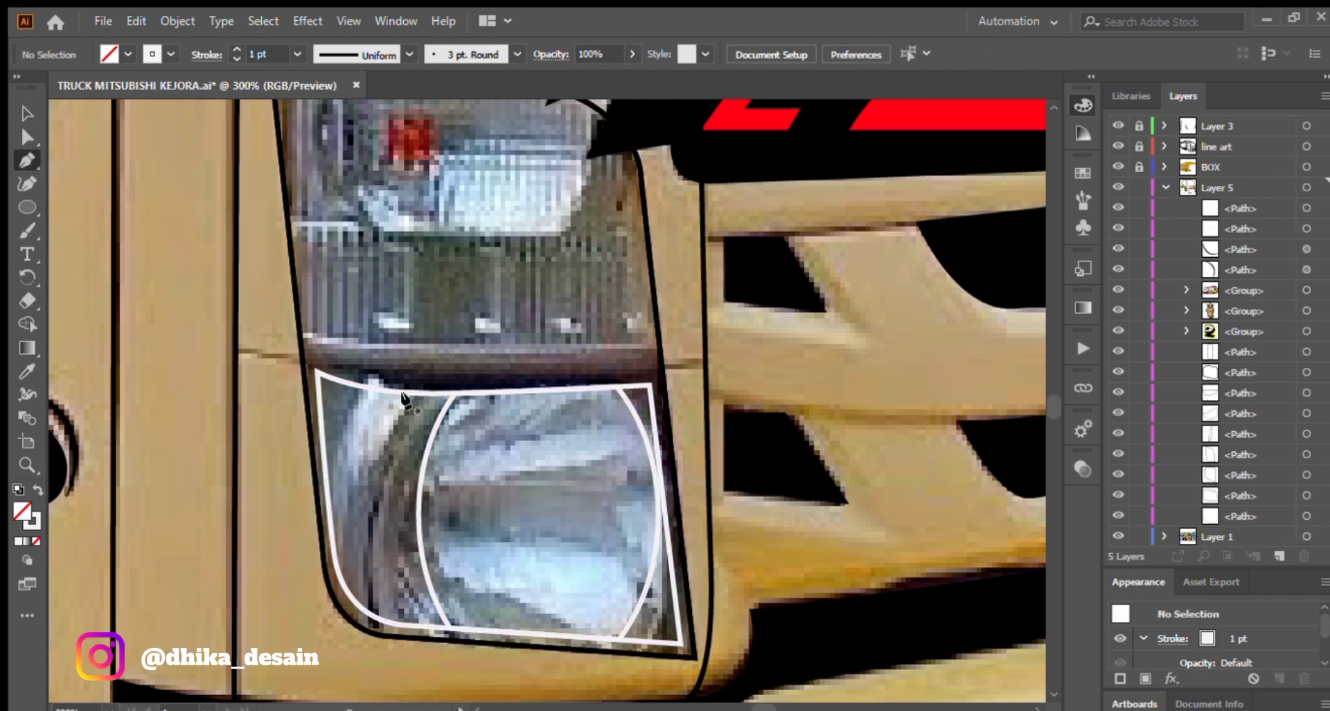
Trace the jagged, curved reflection along the outer left side of the lower headlight lens.
click(415, 394)
drag(348, 590, 348, 526)
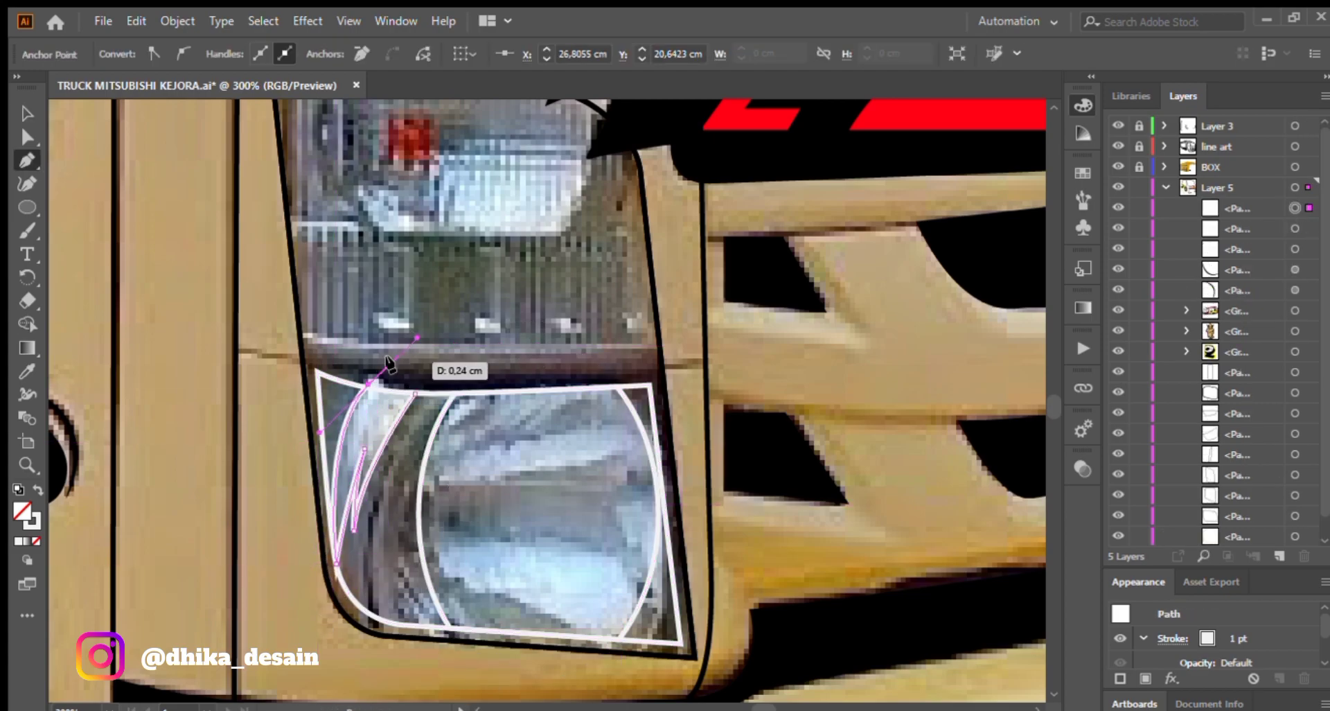
click(368, 385)
drag(415, 393, 429, 389)
Trace the jagged streak beside the reflector and a reflection shape extending past the lens's lower-left corner.
click(427, 626)
drag(416, 470, 405, 232)
click(425, 409)
drag(326, 407, 301, 510)
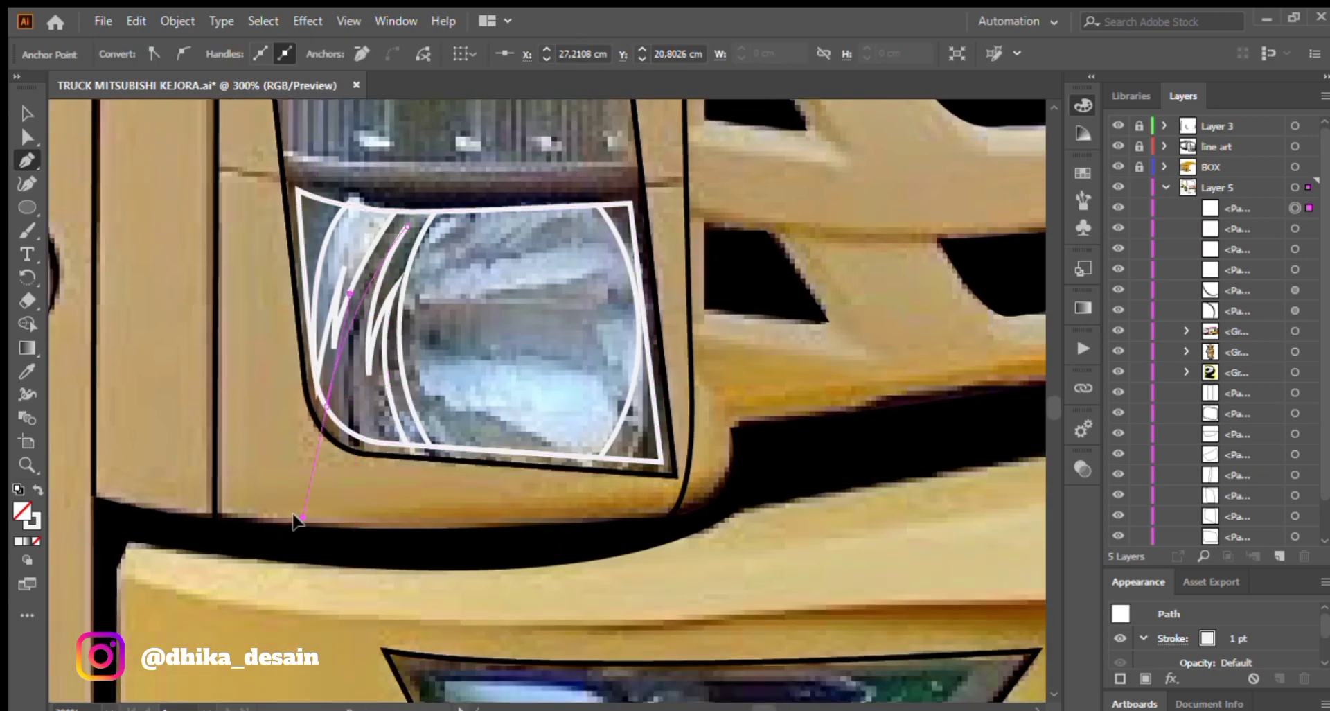
click(298, 461)
click(408, 444)
Trace the teardrop-shaped bright highlight in the lower half of the round reflector.
mouse_move(562, 351)
mouse_down()
mouse_move(496, 543)
mouse_move(453, 485)
mouse_up()
click(311, 501)
drag(378, 497, 451, 510)
drag(506, 572, 479, 587)
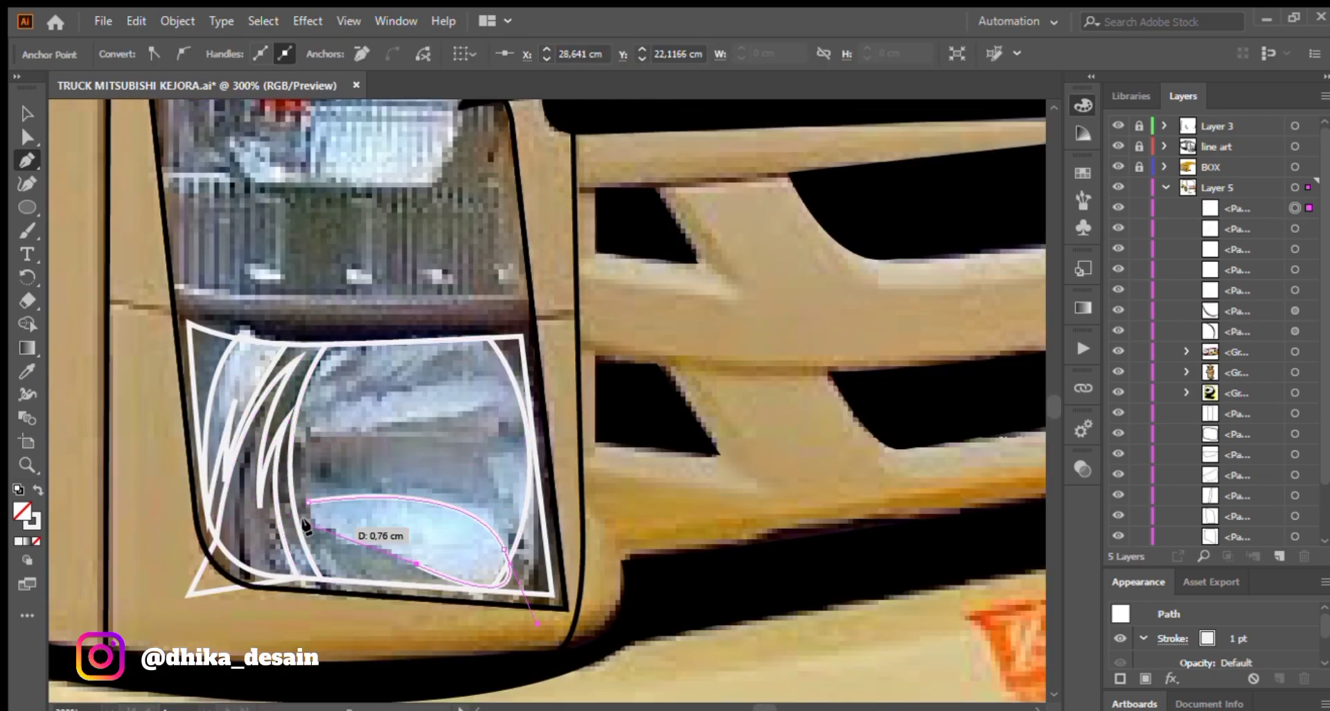
click(311, 501)
Trace a curved band along the upper edge of the reflector's teardrop highlight.
drag(330, 477, 336, 483)
drag(336, 483, 334, 389)
drag(496, 459, 424, 516)
key(ctrl+z)
scroll(308, 420, up, 1)
drag(502, 453, 542, 499)
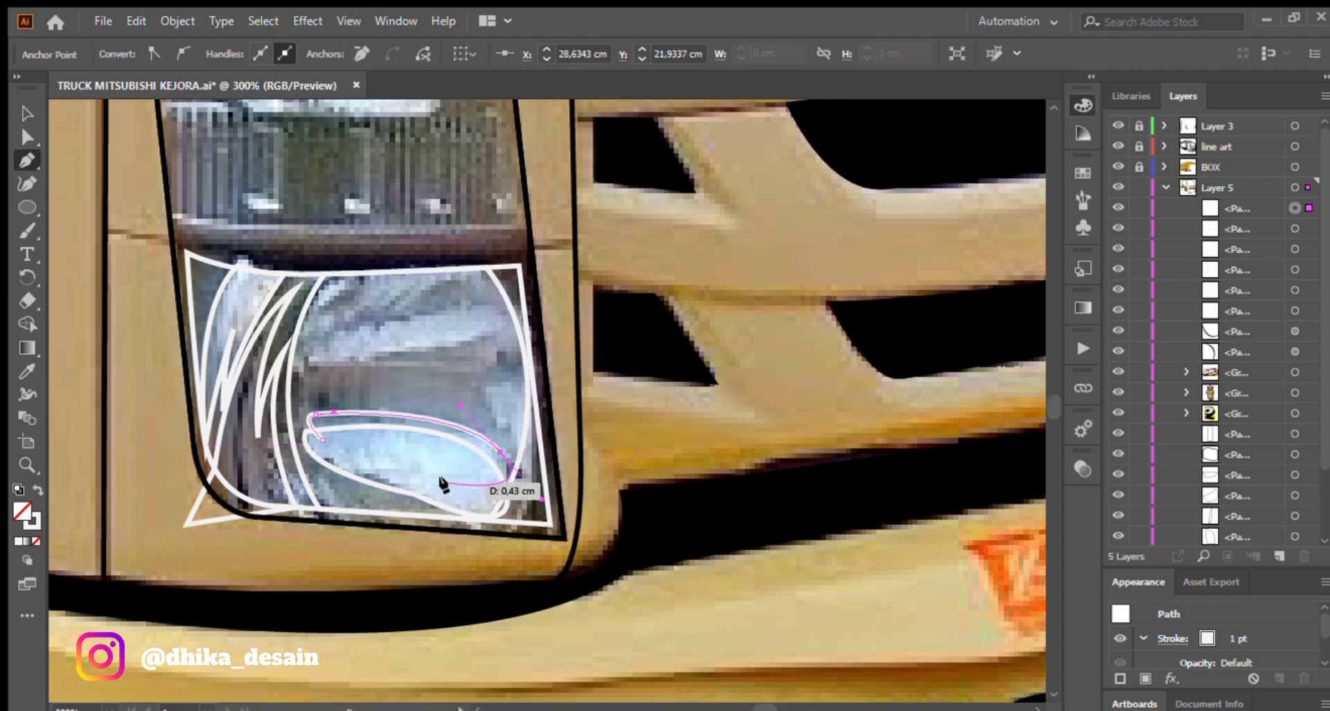
Trace the pointed wedge highlight across the upper half of the round reflector.
drag(288, 367, 227, 454)
click(236, 462)
drag(447, 406, 438, 371)
click(236, 462)
Trace the zigzag highlight along the upper edge of the round reflector.
click(417, 356)
drag(345, 400, 333, 429)
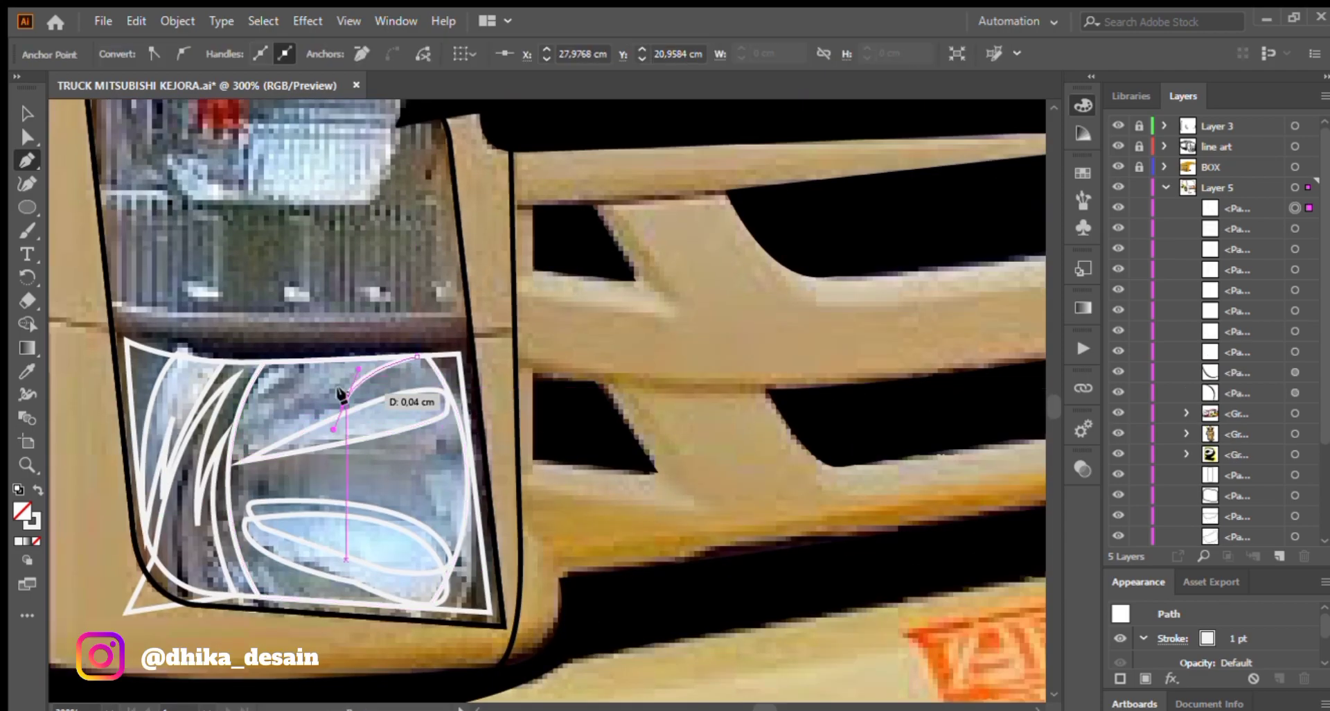
click(269, 410)
click(312, 364)
Trim the corner reflection shape to the lens outline with Shape Builder and delete the piece outside it.
drag(276, 506, 380, 443)
key(v)
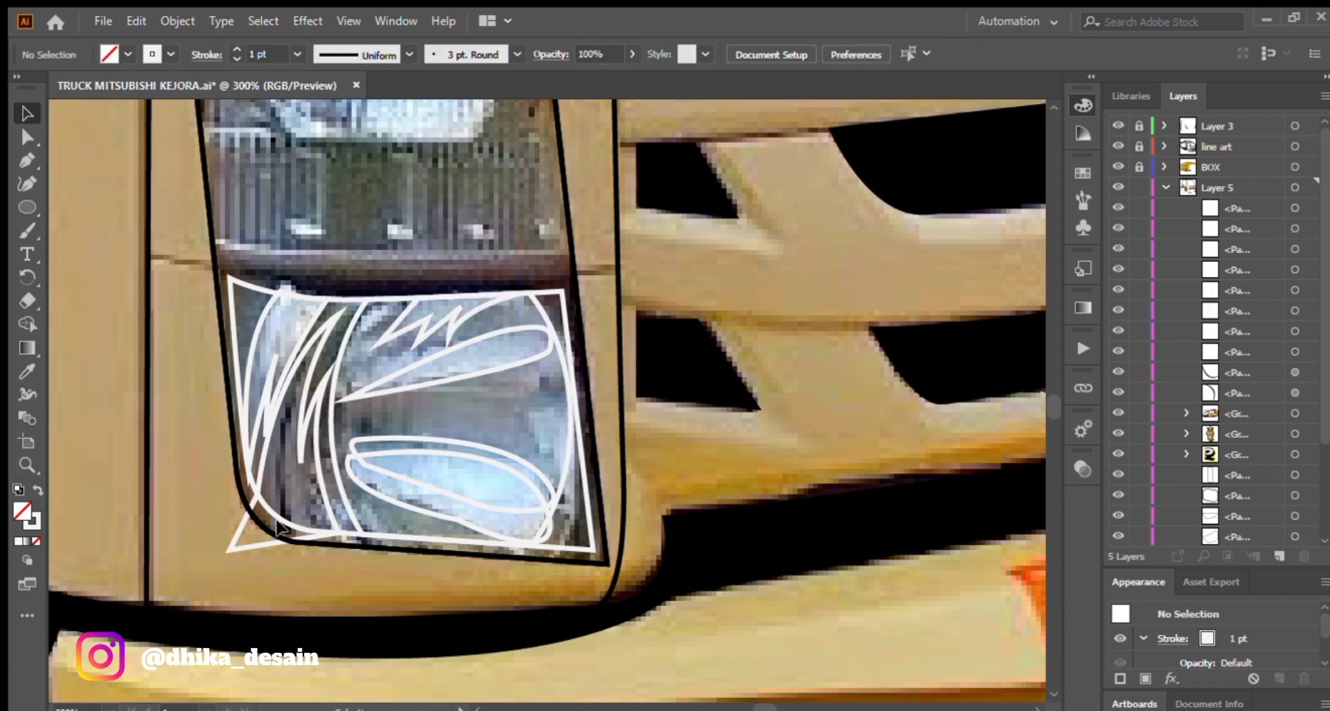
click(232, 547)
key(shift+m)
drag(223, 506, 282, 577)
key(v)
click(239, 540)
key(Delete)
Trace the upper headlight lens as a closed outline just inside its dark frame.
drag(325, 183, 319, 438)
key(p)
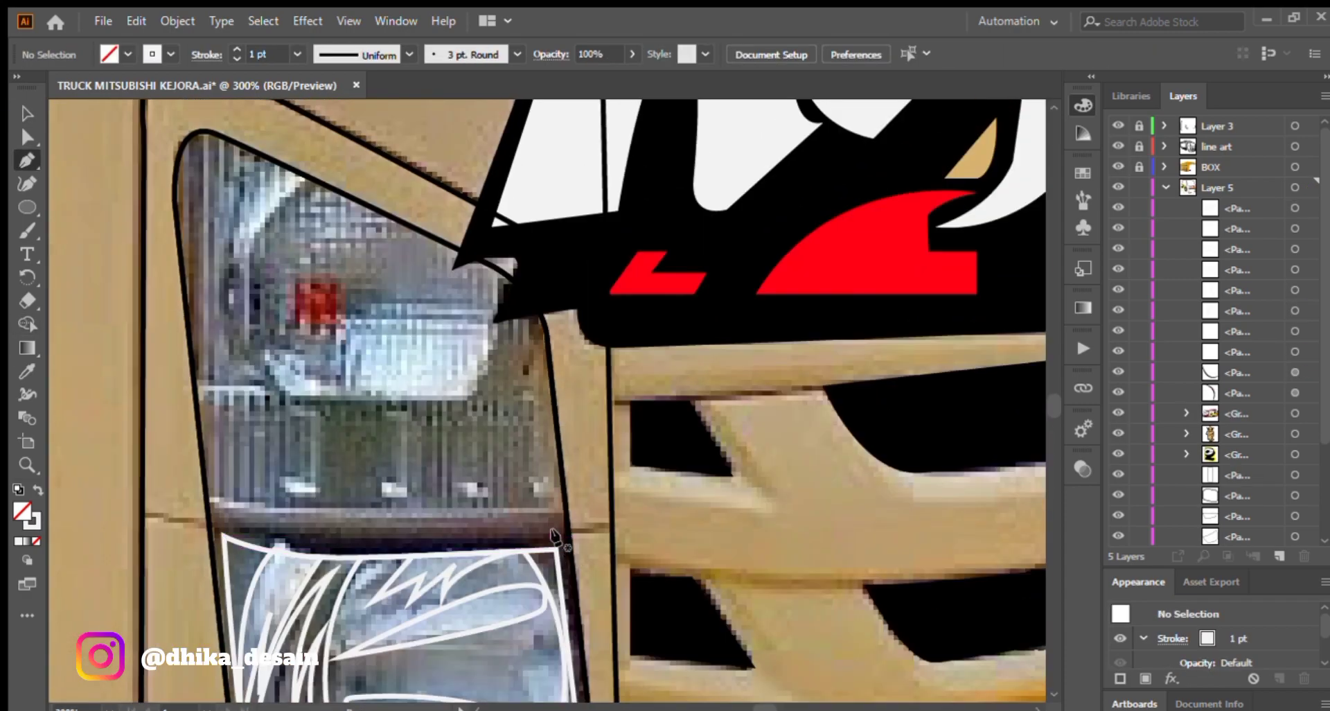
click(559, 536)
click(314, 536)
click(270, 172)
click(492, 275)
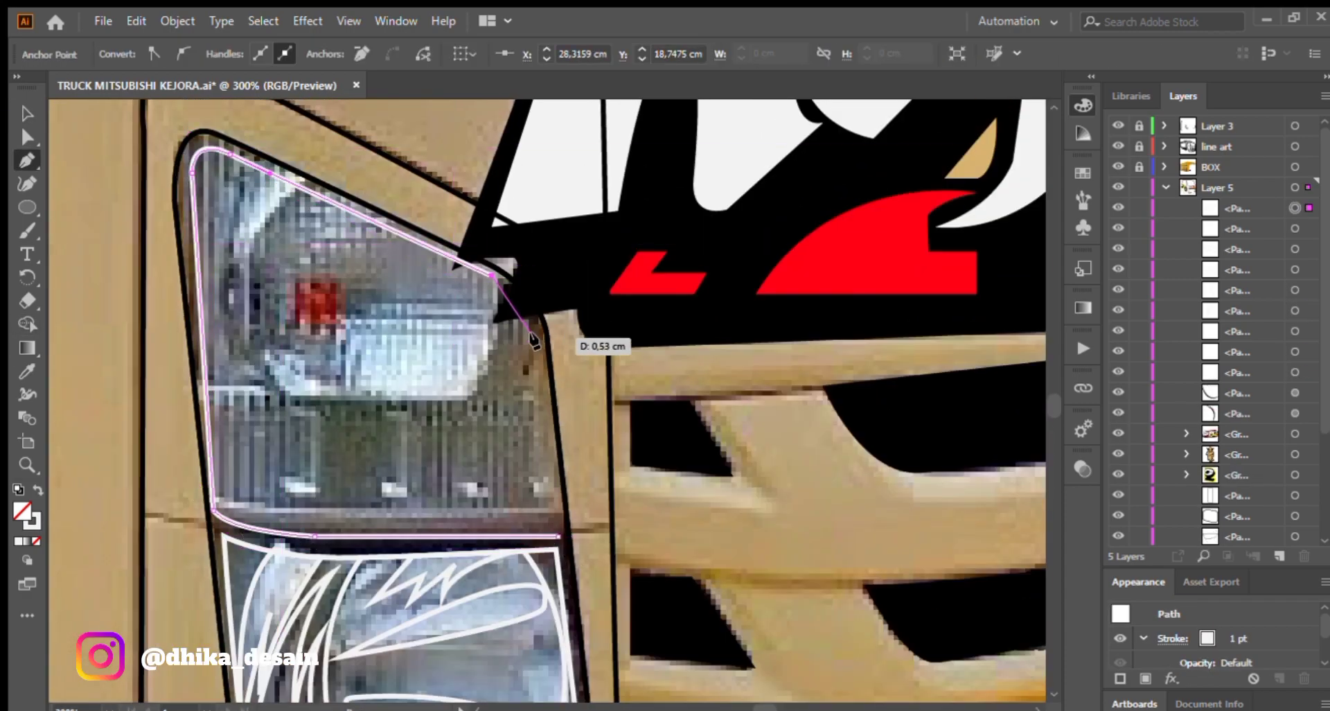
drag(291, 338, 287, 377)
key(l)
mouse_move(247, 195)
mouse_down()
mouse_move(521, 451)
mouse_move(514, 462)
mouse_up()
key(ctrl+z)
Trace the ribbed horizontal band across the lower part of the upper lens as a closed shape.
key(p)
click(534, 455)
click(318, 451)
drag(203, 437, 184, 416)
click(203, 436)
click(209, 540)
click(344, 547)
click(542, 547)
click(534, 454)
Draw a large ellipse around the upper reflector and cut away its part overlapping the ribbed band with Shape Builder.
click(27, 207)
drag(235, 206, 506, 470)
click(27, 113)
shift+click(416, 454)
click(27, 323)
drag(367, 495, 367, 461)
click(27, 113)
click(104, 207)
Trace a small upright rectangle over the first slot in the ribbed band.
click(27, 160)
click(318, 459)
click(318, 534)
click(281, 533)
click(280, 459)
click(318, 458)
ctrl+click(232, 485)
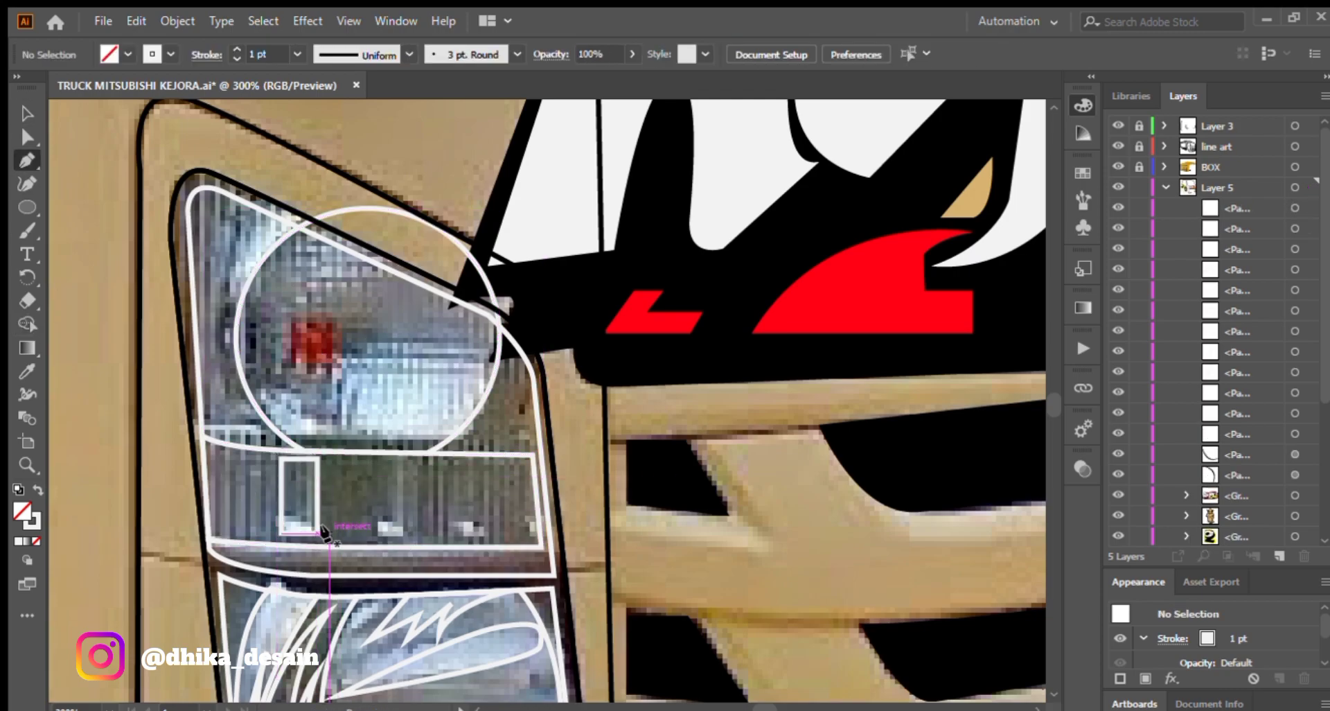
Add a diagonal reflection in the slot's lower corner, round the slot's corners and delete the leftover piece outside it.
click(317, 533)
click(339, 555)
click(318, 533)
key(v)
click(353, 513)
click(318, 485)
drag(285, 458, 351, 527)
click(267, 524)
key(Delete)
Duplicate the rounded slot with its reflection along the band to make four, trimming the last copy to the band's edge with Shape Builder.
drag(456, 530, 534, 516)
click(554, 518)
key(ctrl+z)
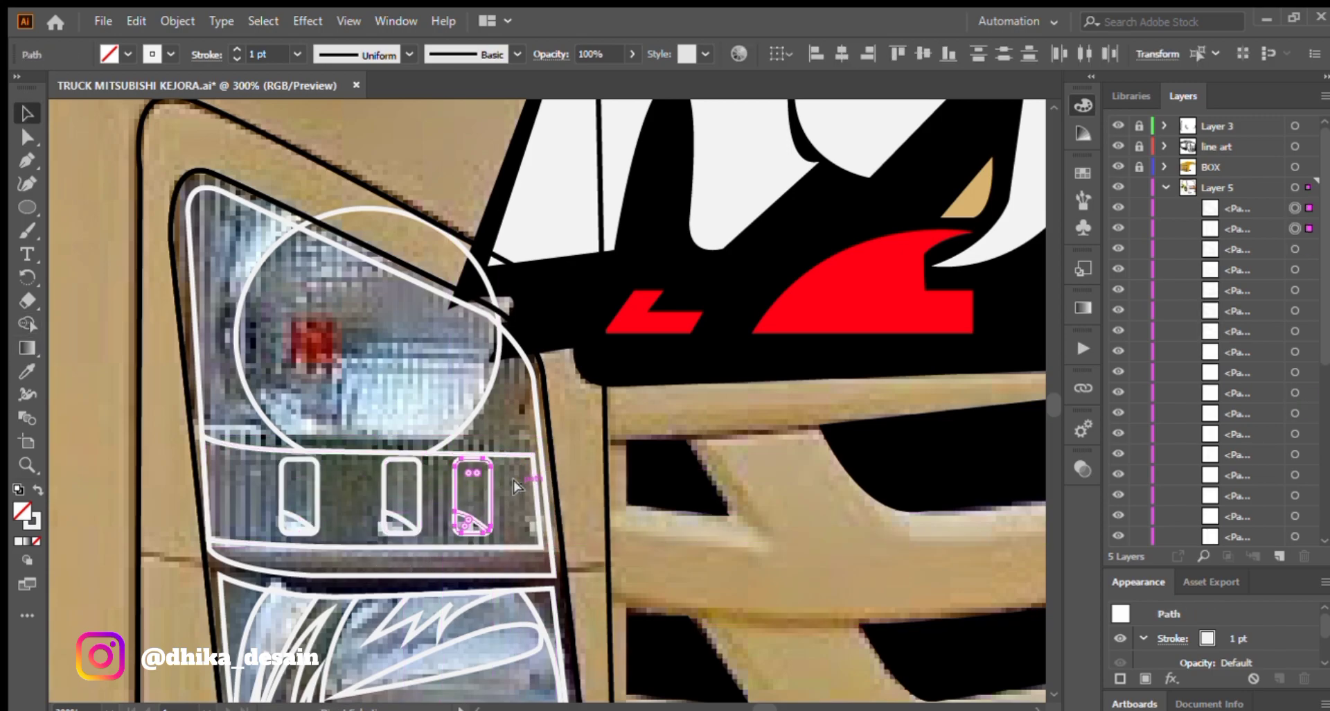
click(510, 455)
shift+click(521, 485)
key(shift+m)
alt+click(548, 485)
key(v)
click(576, 478)
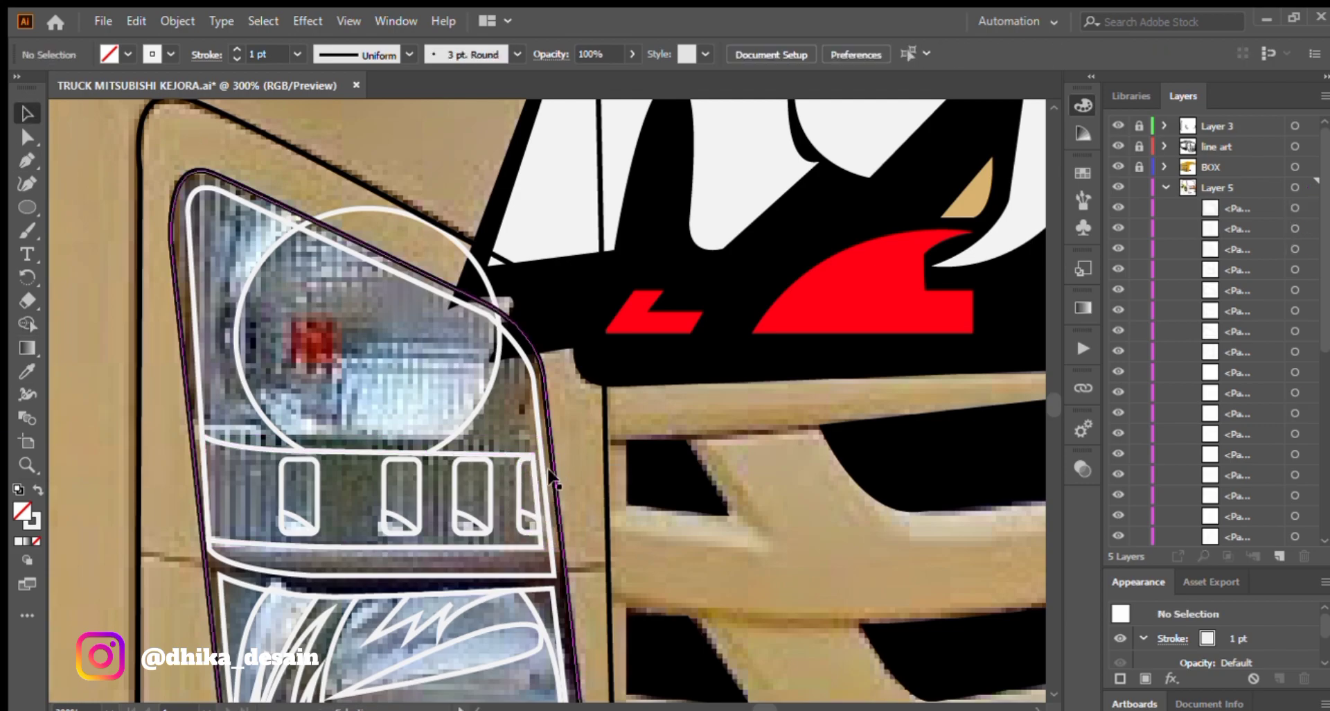
Trace the oval highlight in the lower right part of the upper reflector.
key(p)
click(344, 405)
drag(350, 368, 373, 347)
drag(483, 358, 512, 388)
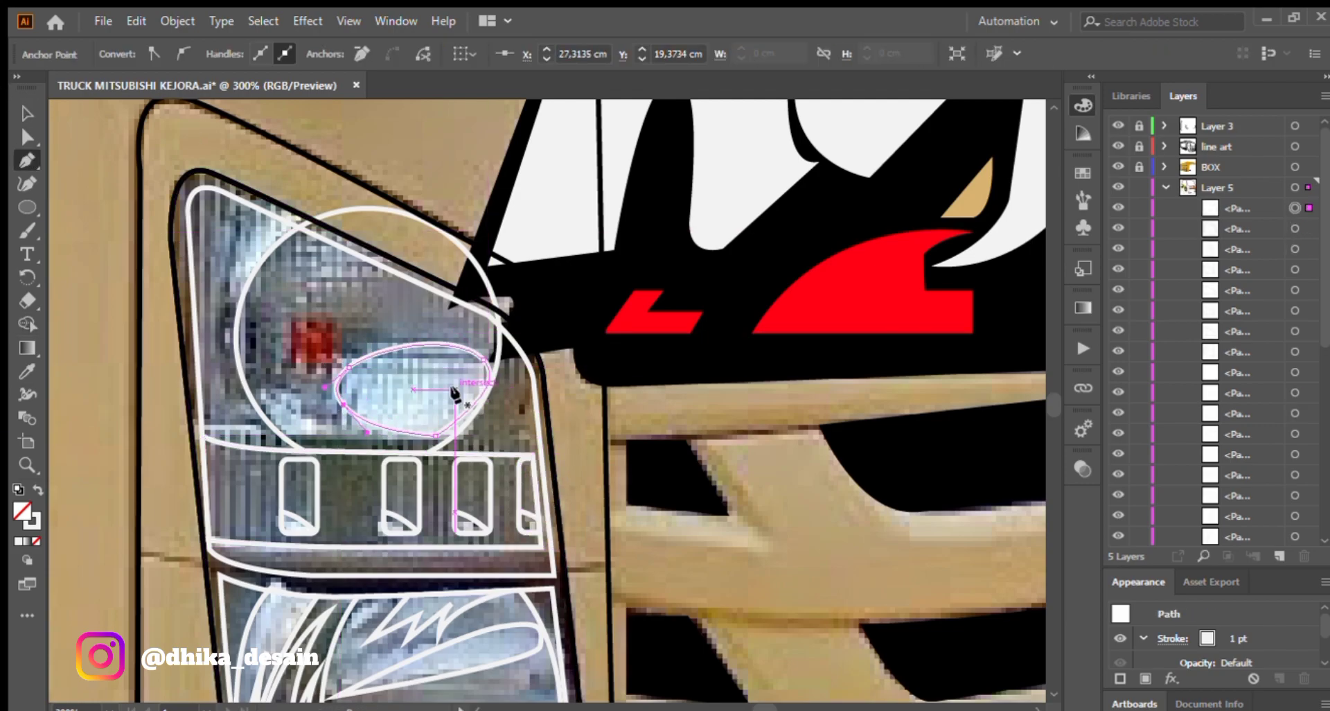
Trace the curved pointed highlight at the upper reflector's lower left edge, trim it with Shape Builder and delete the excess.
click(350, 452)
drag(274, 376, 241, 324)
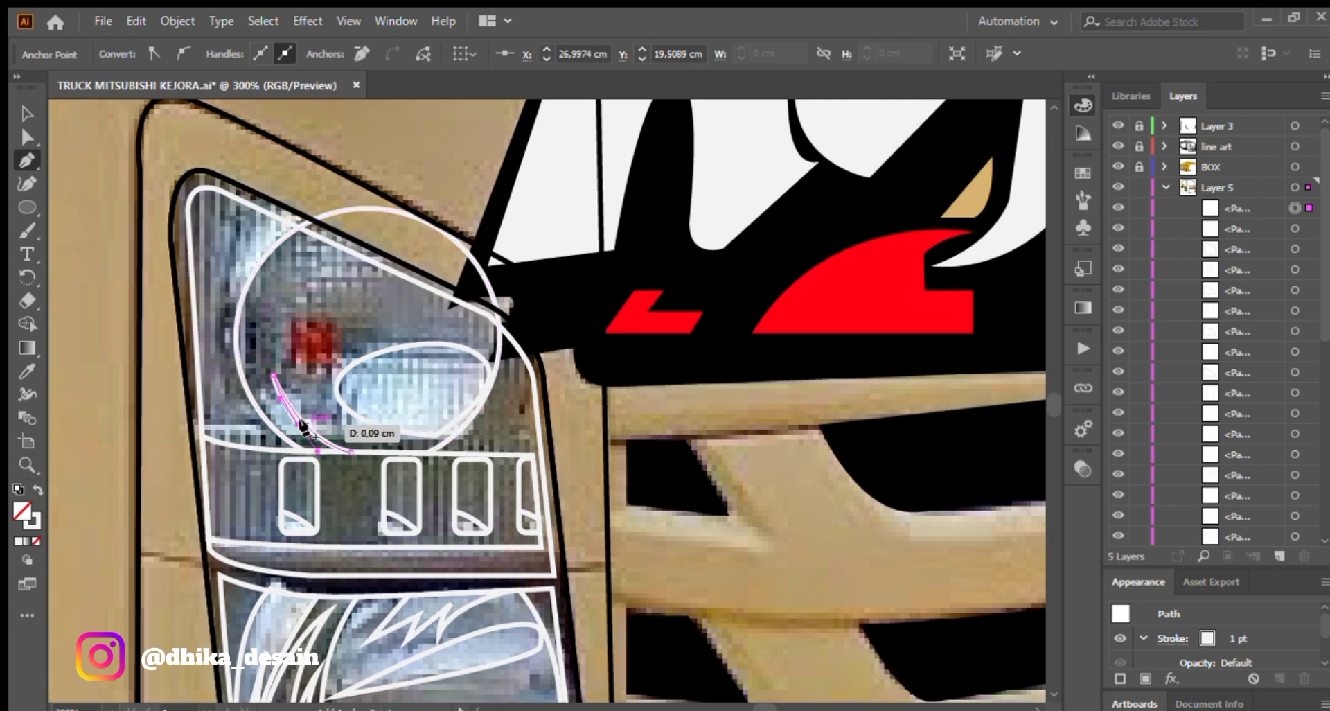
click(350, 450)
key(v)
drag(315, 412, 262, 243)
key(shift+m)
key(v)
click(267, 444)
key(Delete)
Draw a small circle over the red bulb and trim the large reflector ellipse to the lens outline.
key(l)
drag(297, 321, 344, 367)
key(v)
click(393, 219)
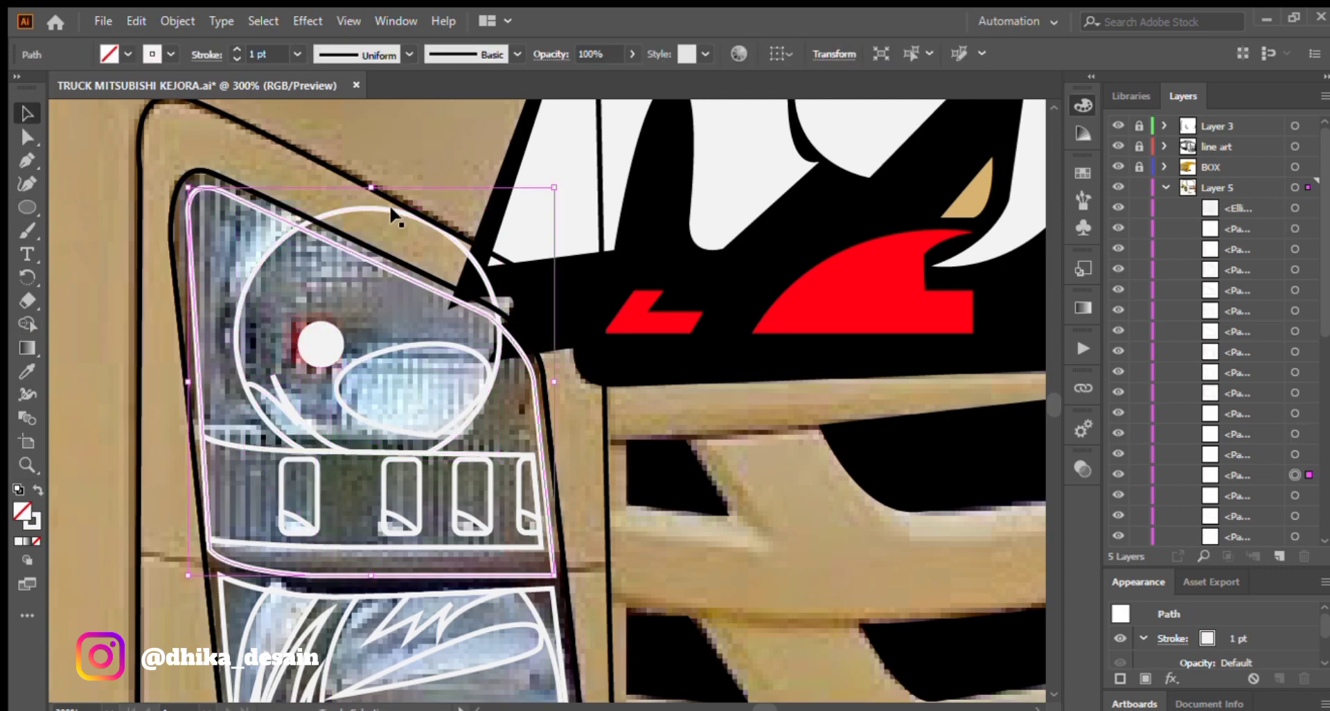
scroll(367, 294, down, 1)
Turn the white outlines of the four slot corner reflections into white fills.
click(321, 442)
shift+click(388, 443)
shift+click(437, 444)
shift+click(474, 443)
key(shift+x)
Fill the four rounded slots in the ribbed band with light gray and no stroke.
click(334, 417)
shift+click(380, 421)
shift+click(425, 422)
shift+click(470, 423)
key(shift+x)
click(129, 54)
click(143, 159)
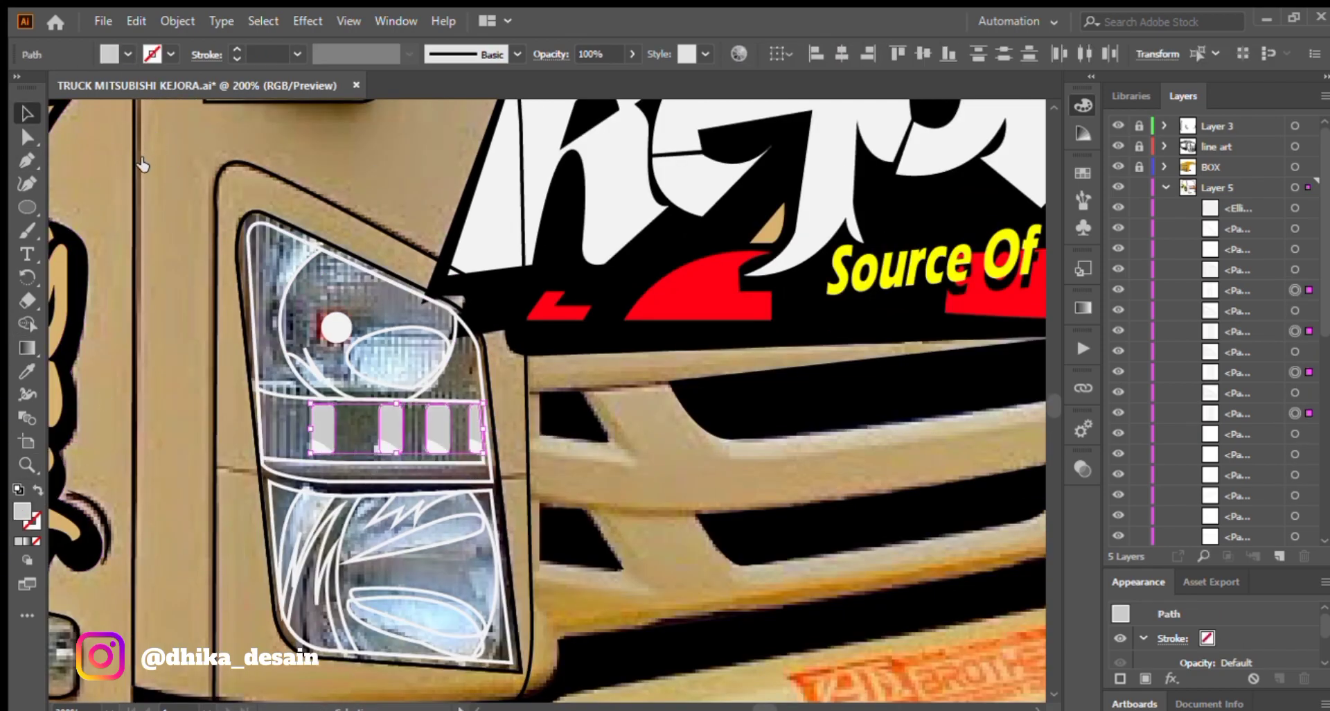
Fill the ribbed band behind the slots with medium gray and no stroke.
click(272, 395)
key(shift+x)
click(132, 162)
click(241, 514)
Fill the oval and curved pointed highlights of the upper reflector with white and no stroke.
click(300, 362)
shift+click(352, 354)
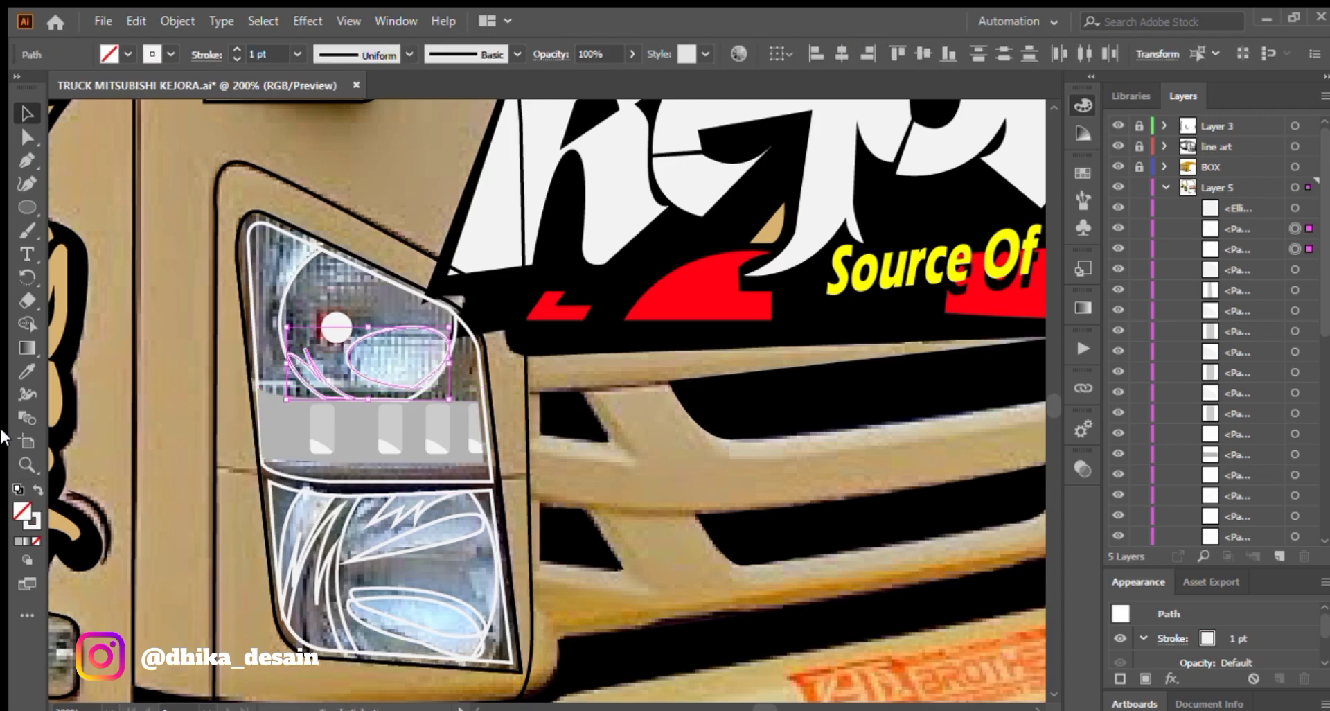
key(shift+x)
click(186, 374)
Give the small bulb circle an orange fill and no stroke.
click(332, 332)
key(shift+x)
key(i)
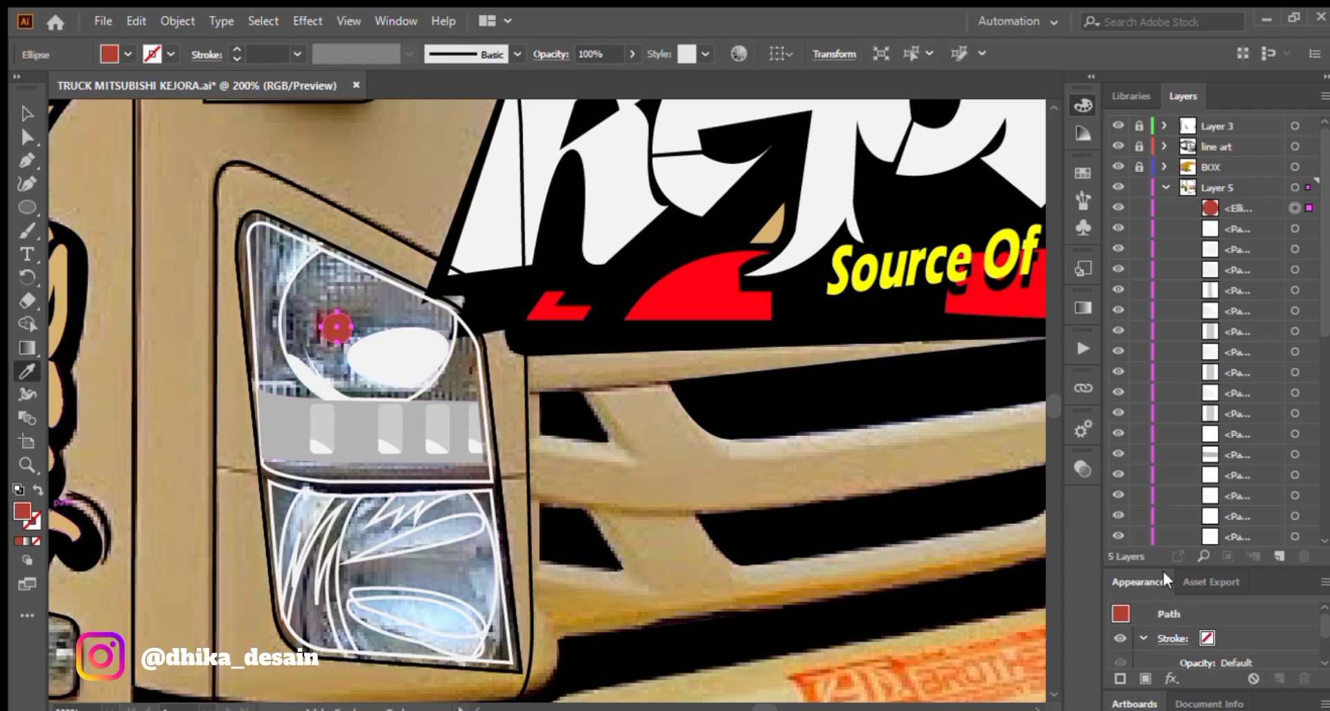
Fill the upper reflector shape with the gray sampled from the ribbed band.
click(283, 298)
click(38, 490)
key(i)
click(291, 426)
key(v)
click(427, 132)
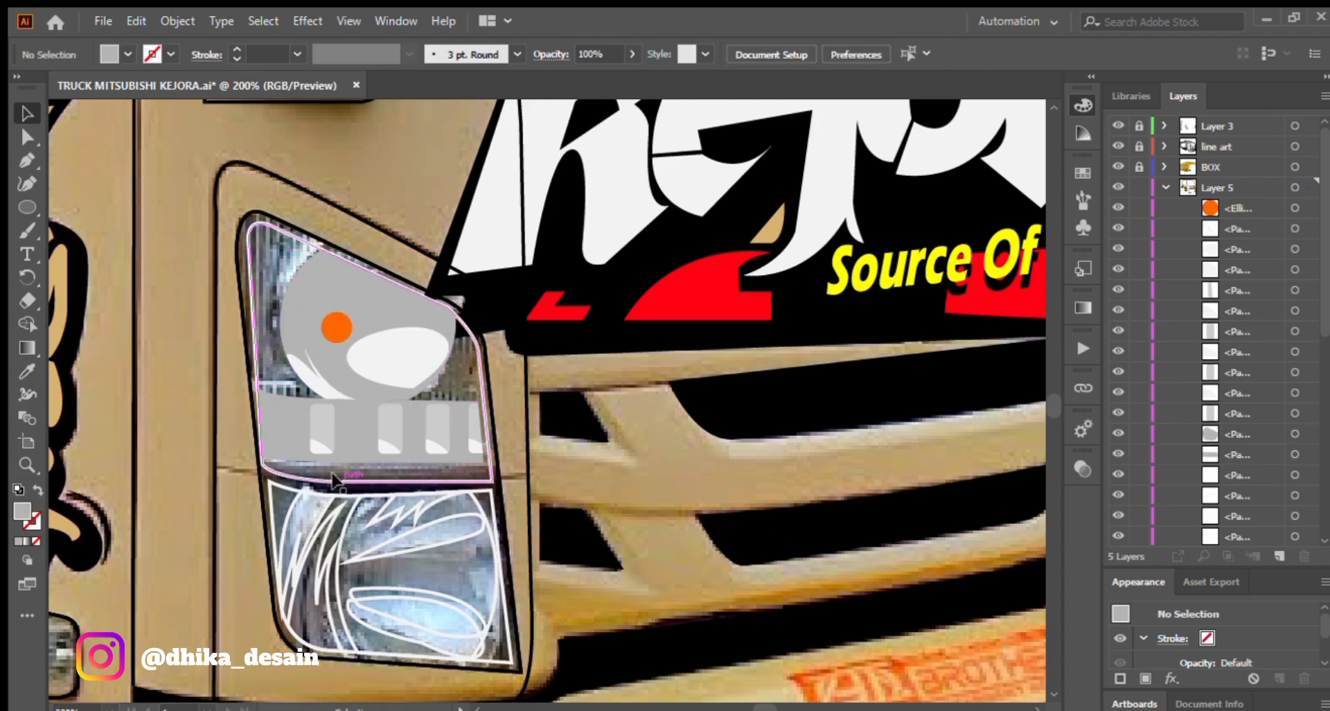
Trim the overlapping highlights in the lower lens with Shape Builder and turn the highlight outlines into white fills.
click(398, 543)
shift+click(388, 512)
click(406, 627)
shift+click(437, 642)
key(shift+m)
key(v)
click(431, 639)
drag(421, 641, 374, 506)
click(38, 490)
Fill the lower round reflector and the curved shape beside it with gray sampled from the upper lens band.
click(416, 594)
key(i)
click(437, 426)
key(v)
click(431, 169)
click(317, 544)
click(25, 374)
click(291, 426)
key(v)
Fill the upper and lower lens backgrounds with gray and match the lower reflector to the band's gray.
click(223, 297)
click(252, 297)
shift+click(272, 520)
key(shift+x)
click(128, 54)
click(144, 169)
click(350, 563)
key(i)
click(295, 433)
key(v)
Fill the headlight's outer frame shape behind the lenses with black.
click(253, 416)
key(shift+x)
click(122, 252)
scroll(122, 251, down, 2)
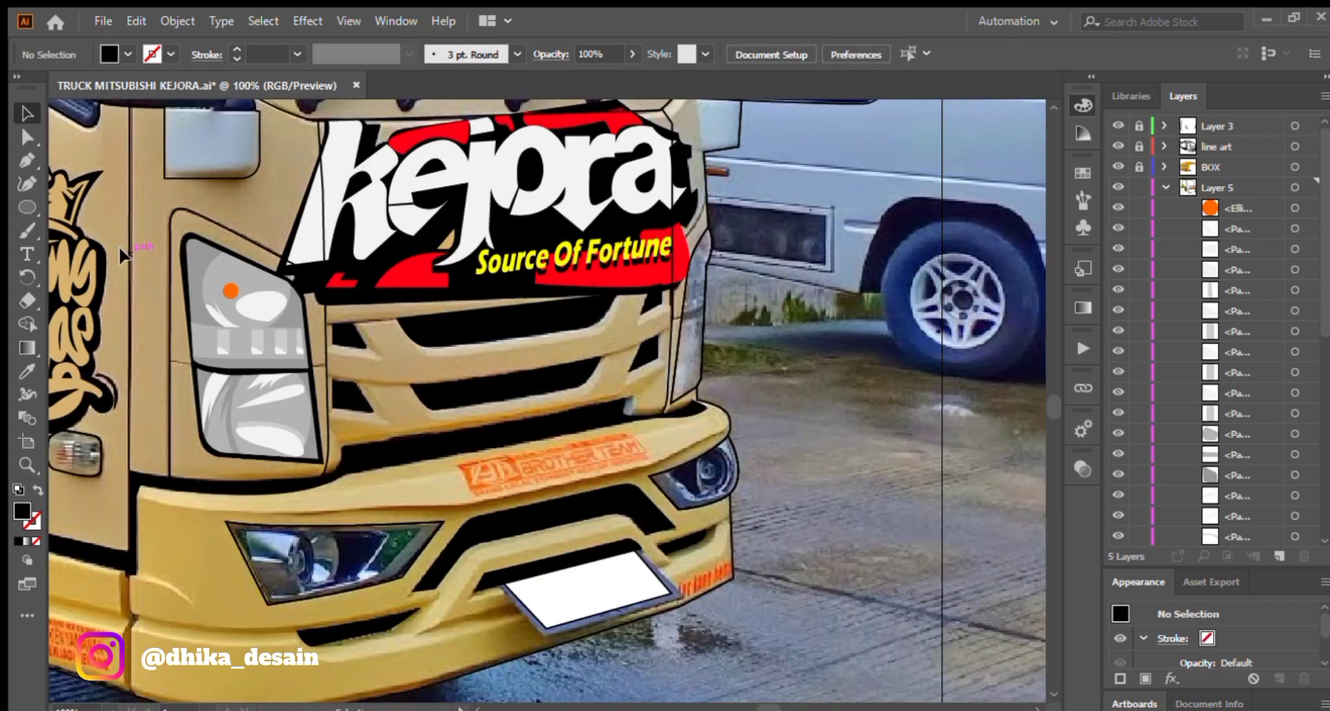
Draw a curved black line without fill running up the headlight near its right edge.
click(309, 456)
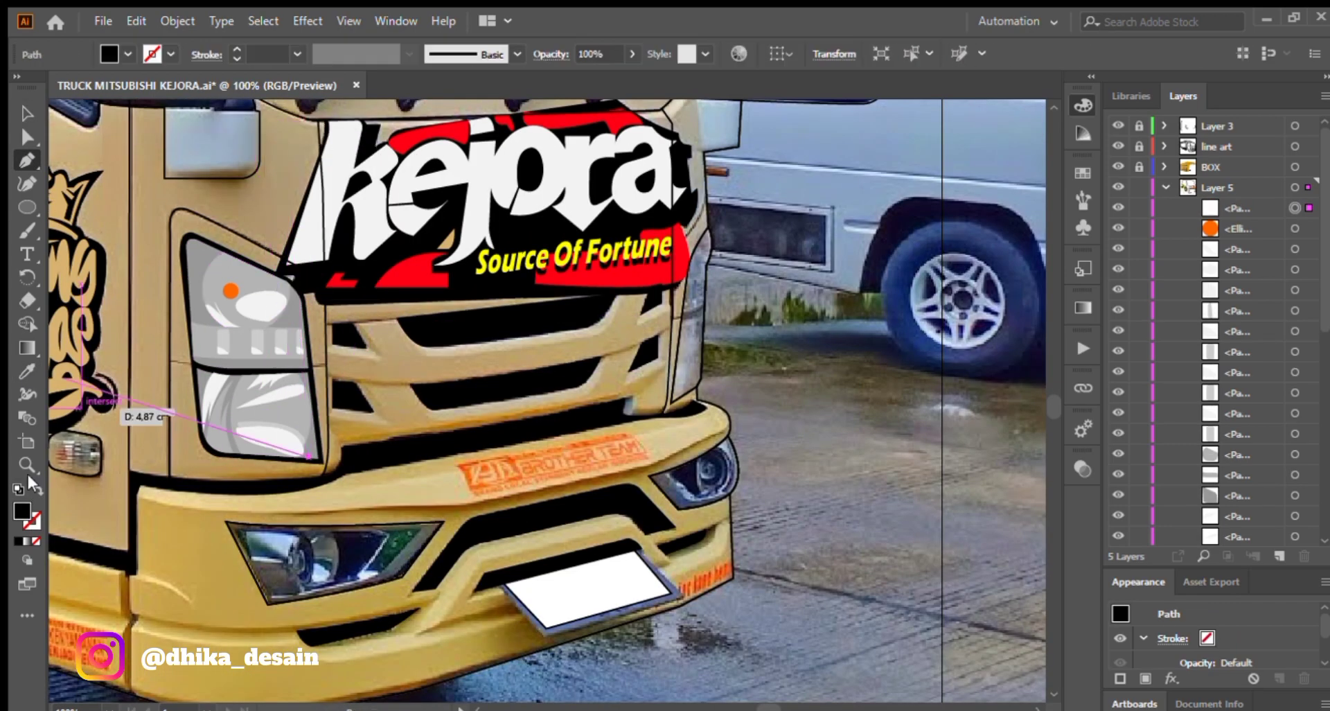
drag(298, 294, 315, 246)
scroll(282, 424, up, 1)
mouse_move(303, 201)
mouse_down()
mouse_move(318, 104)
mouse_move(336, 245)
mouse_up()
key(Escape)
Draw more curved black lines without fill running up the right half of the headlight.
click(306, 473)
scroll(336, 246, down, 3)
ctrl+click(295, 627)
click(299, 628)
drag(294, 357, 326, 286)
ctrl+click(273, 630)
click(274, 627)
drag(272, 346, 307, 269)
Draw three more curved black lines up the headlight, continuing to its left edge.
ctrl+click(249, 631)
click(249, 626)
drag(246, 335, 284, 194)
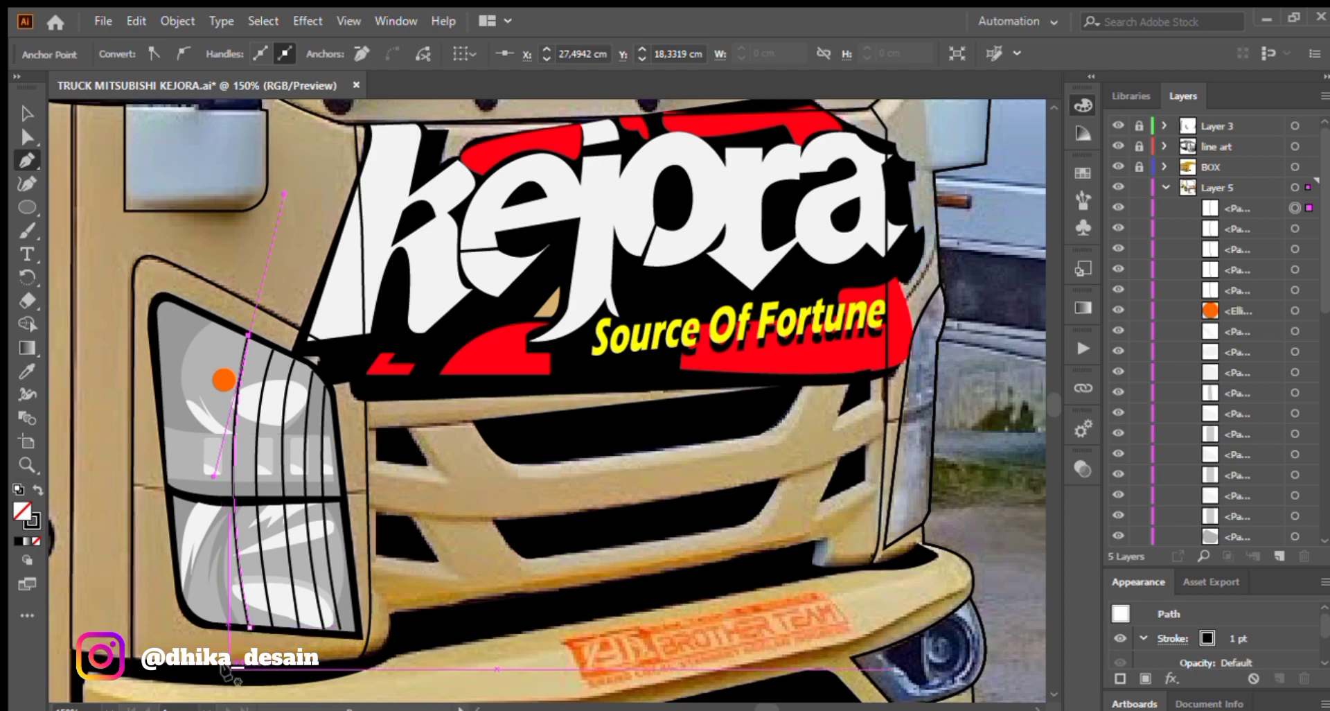
click(226, 623)
drag(227, 328, 258, 191)
ctrl+click(154, 374)
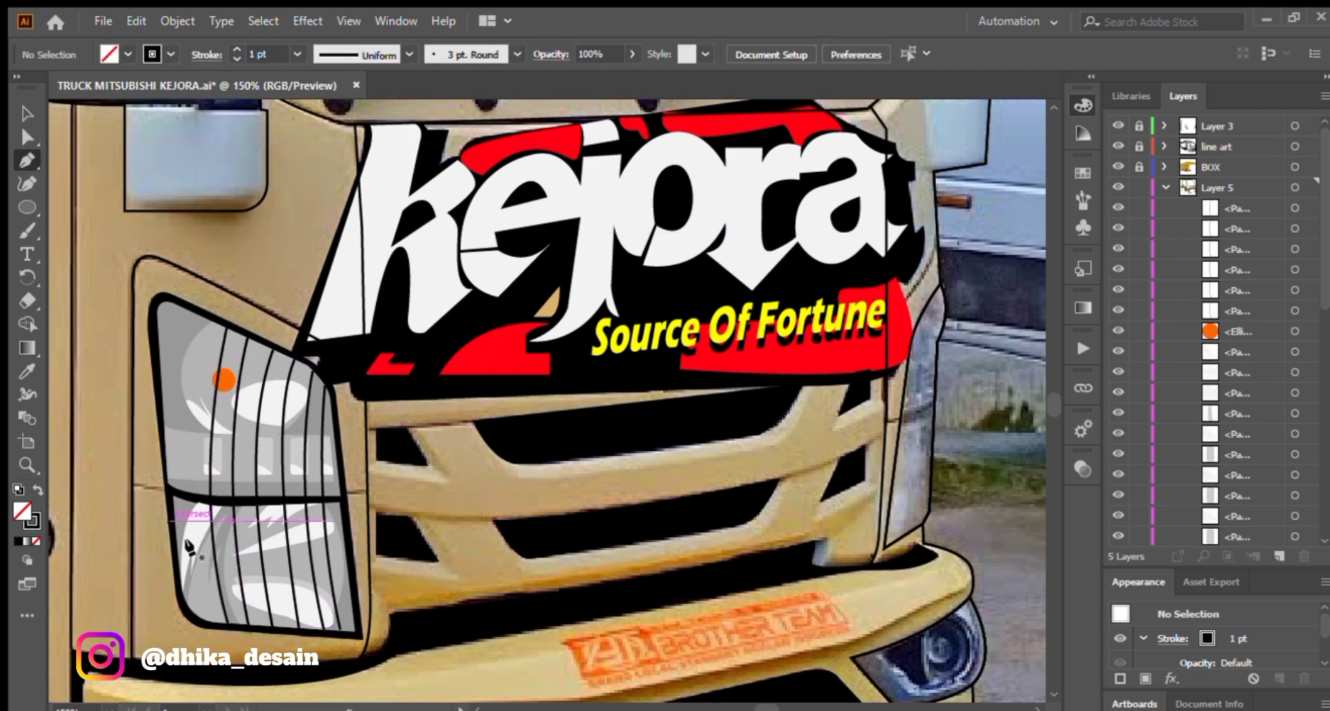
click(201, 621)
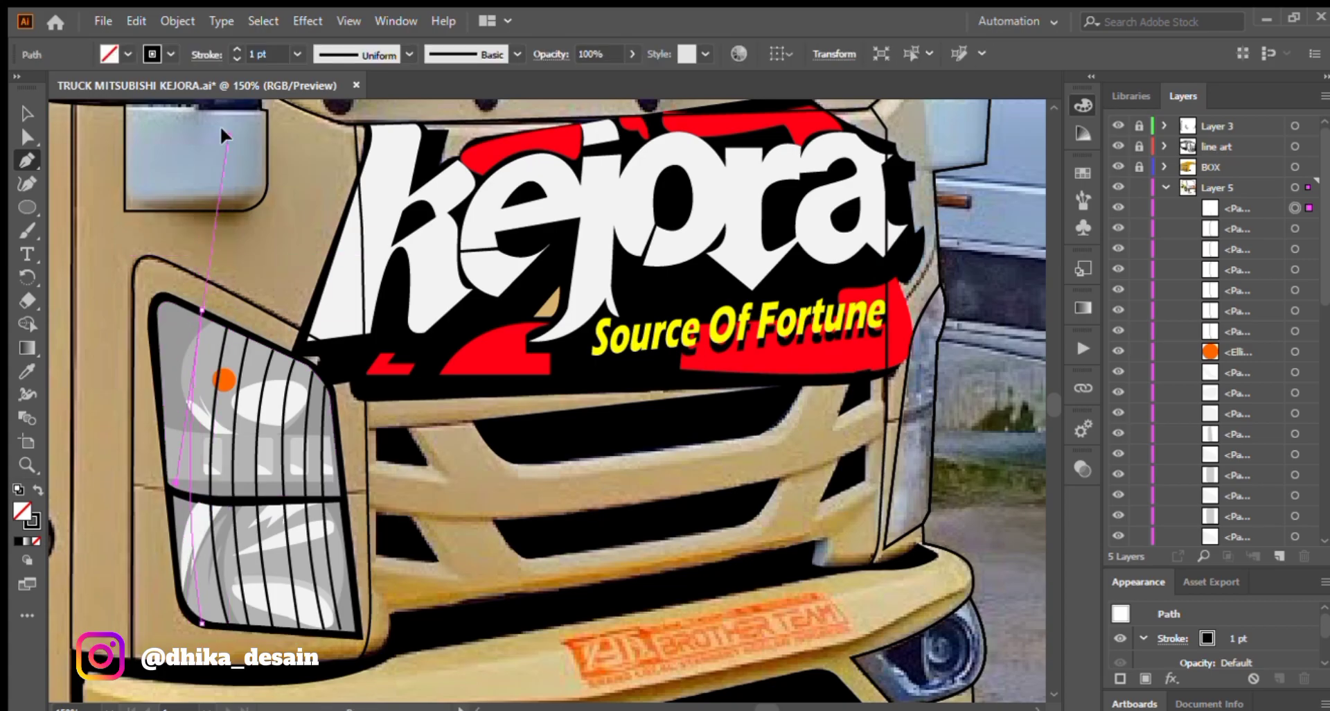
drag(230, 155, 230, 155)
Change the headlight's curved lines to a white stroke with a width profile tapered at both ends.
drag(78, 205, 116, 201)
key(v)
click(118, 203)
click(321, 430)
shift+click(349, 422)
click(307, 385)
key(ctrl+shift+a)
click(302, 374)
shift+click(324, 388)
shift+click(346, 396)
double_click(263, 375)
double_click(273, 359)
click(258, 357)
shift+click(235, 350)
shift+click(279, 367)
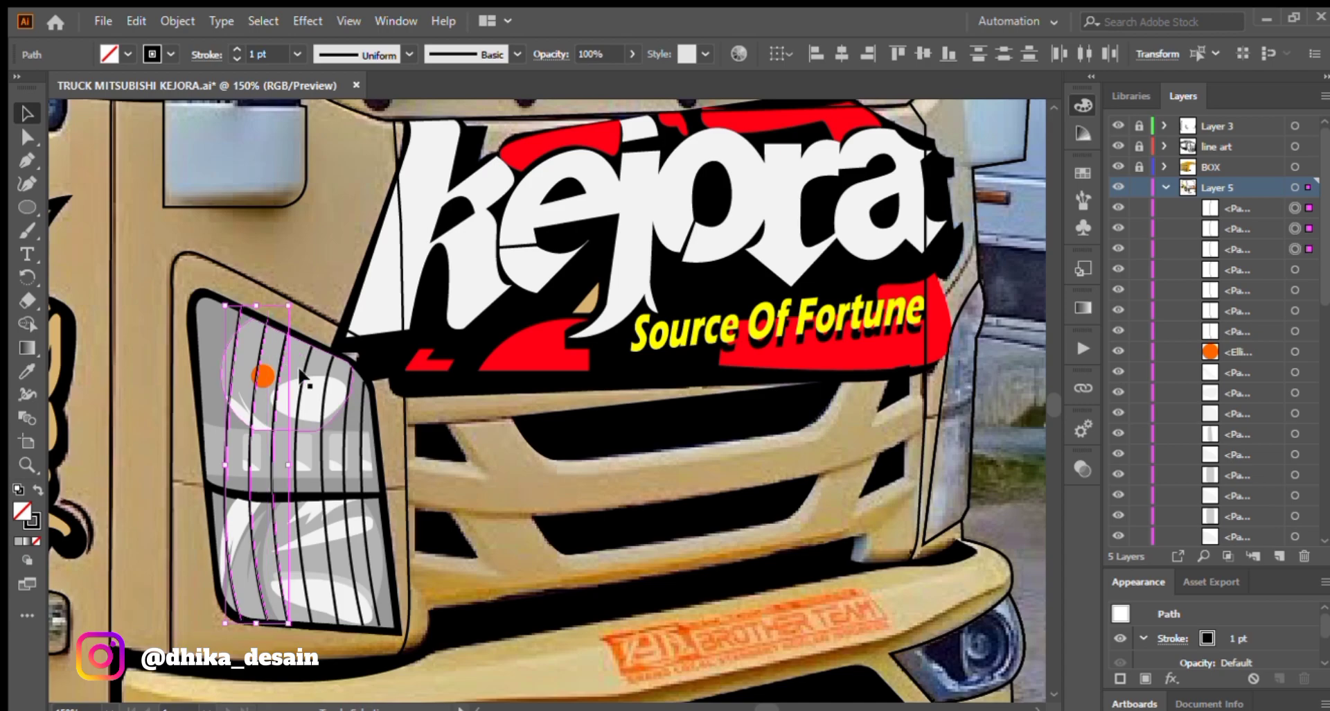
click(171, 54)
click(409, 54)
click(353, 102)
click(319, 257)
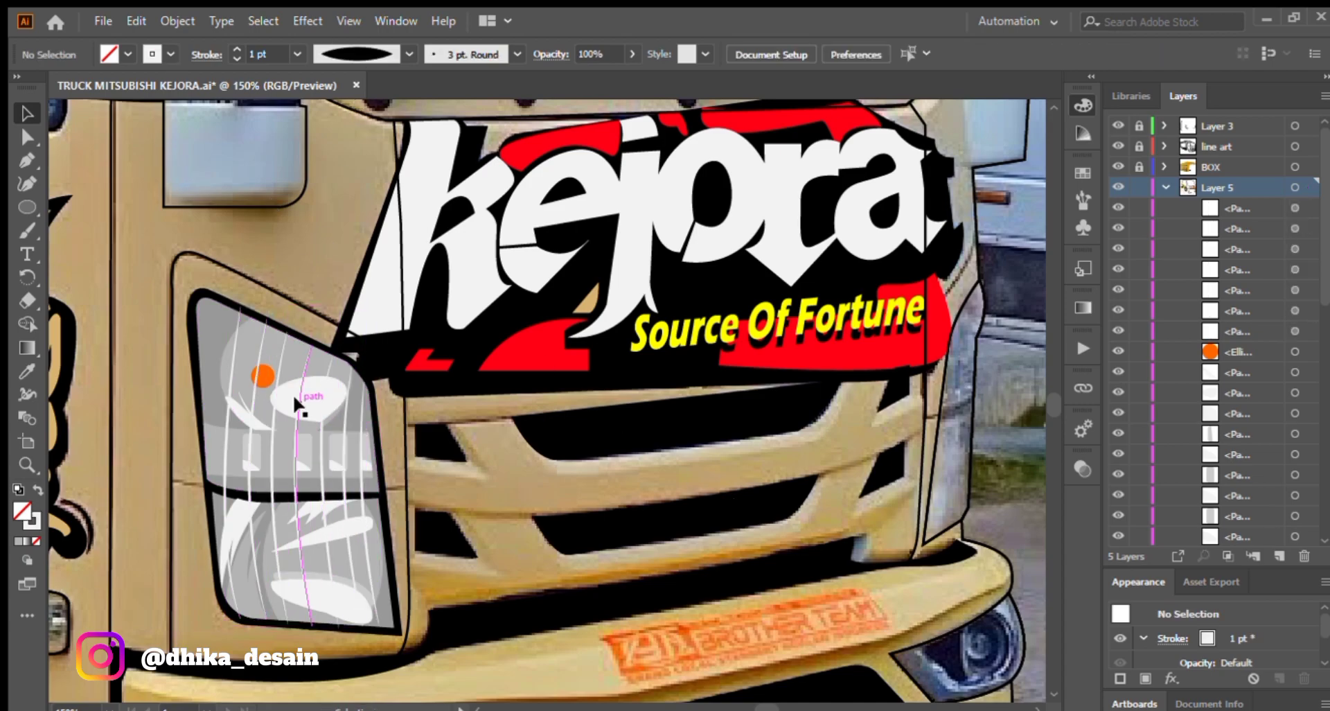
Change the fill of the headlight's upper and lower oval reflectors to light gray.
click(300, 398)
shift+click(322, 597)
click(128, 54)
click(291, 253)
Draw a closed shape over the lower lens of the headlight at the truck's opposite side.
scroll(291, 256, down, 1)
scroll(776, 357, up, 4)
scroll(485, 326, down, 1)
key(p)
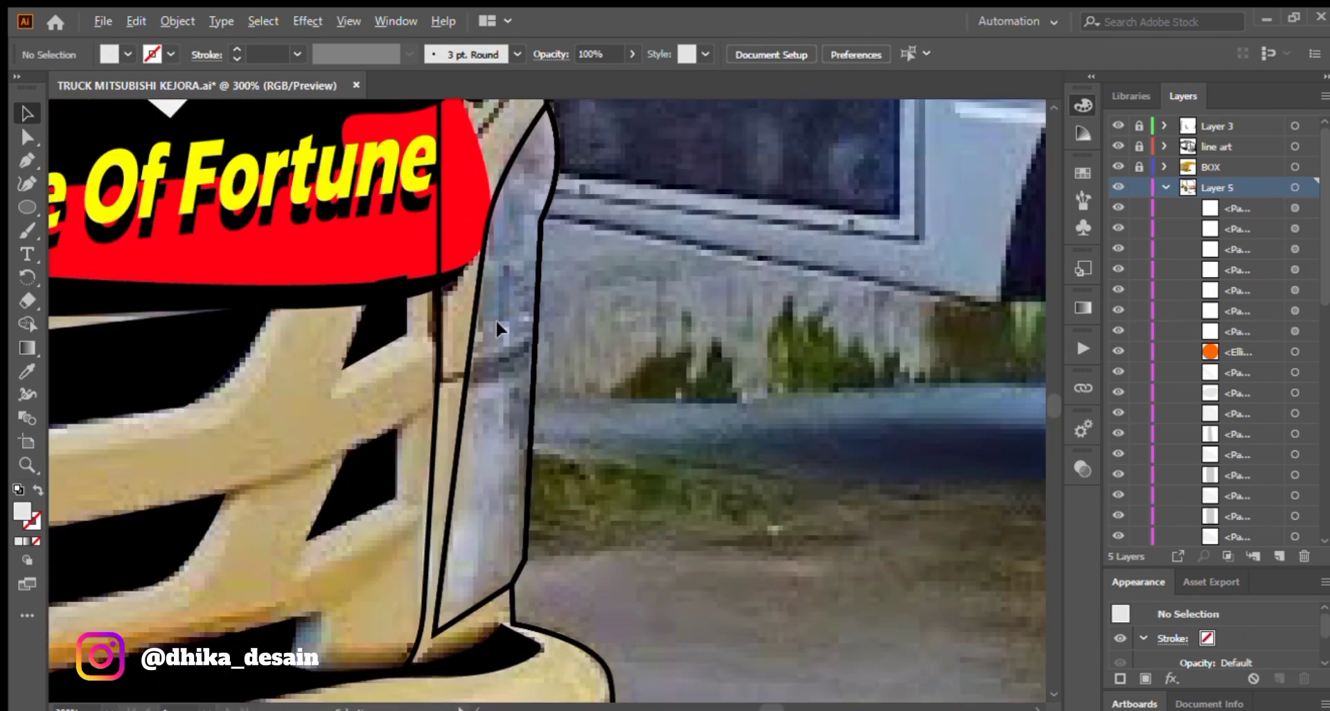
click(471, 392)
click(528, 370)
click(518, 558)
click(511, 584)
click(440, 627)
click(471, 391)
Draw a closed shape over the upper lens of the opposite headlight, shown as a white outline without fill.
drag(503, 264, 434, 396)
click(460, 469)
click(406, 491)
drag(476, 243, 519, 187)
click(477, 242)
drag(474, 348, 441, 412)
click(473, 348)
click(458, 469)
key(shift+x)
Draw a four-sided highlight shape across the middle of the opposite headlight's upper lens.
scroll(389, 349, down, 1)
scroll(370, 378, up, 3)
click(568, 291)
click(514, 297)
click(488, 404)
click(552, 392)
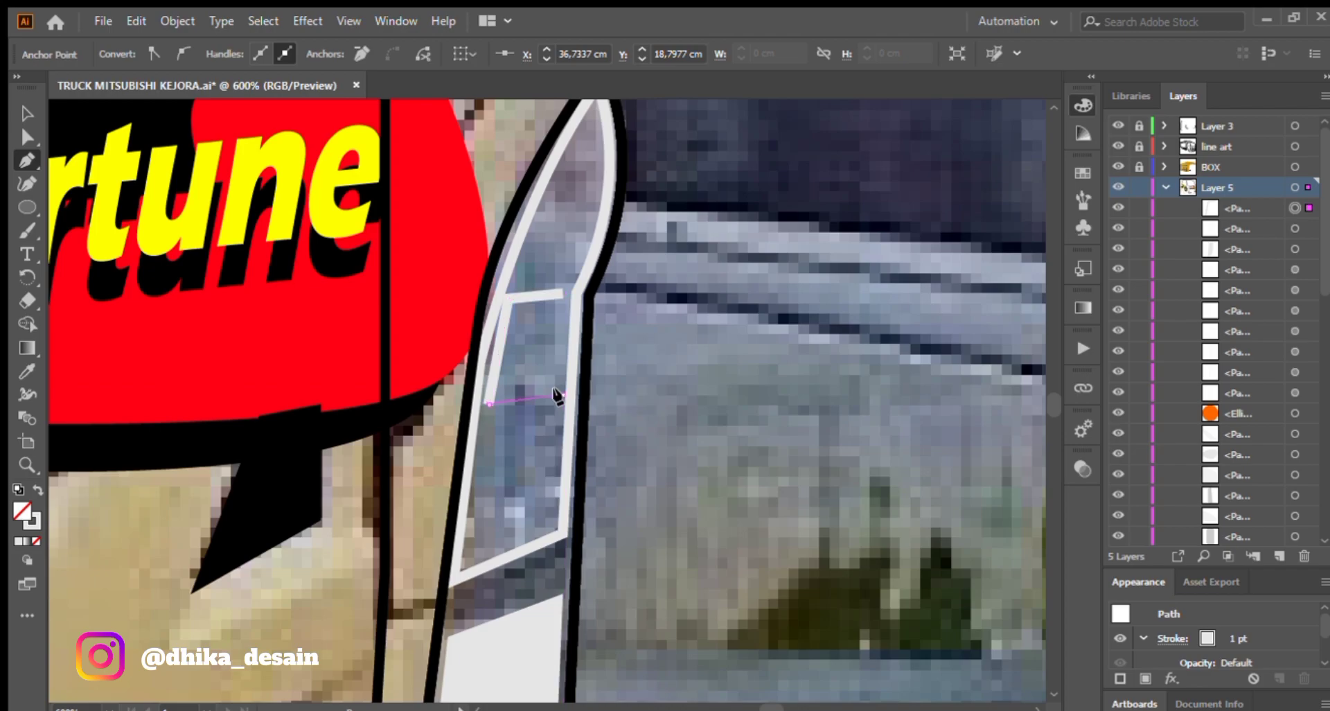
click(567, 291)
Add an ellipse at the tip of the opposite headlight's upper lens and split it along the lens with Shape Builder.
scroll(543, 428, down, 2)
click(27, 207)
click(27, 113)
drag(572, 318, 569, 306)
shift+click(541, 309)
key(shift+m)
click(544, 290)
key(v)
click(541, 295)
key(shift+m)
Fill the lamp piece at the opposite headlight's tip with orange sampled from the first headlight's dot and delete the leftover piece.
scroll(514, 301, down, 2)
drag(61, 334, 468, 400)
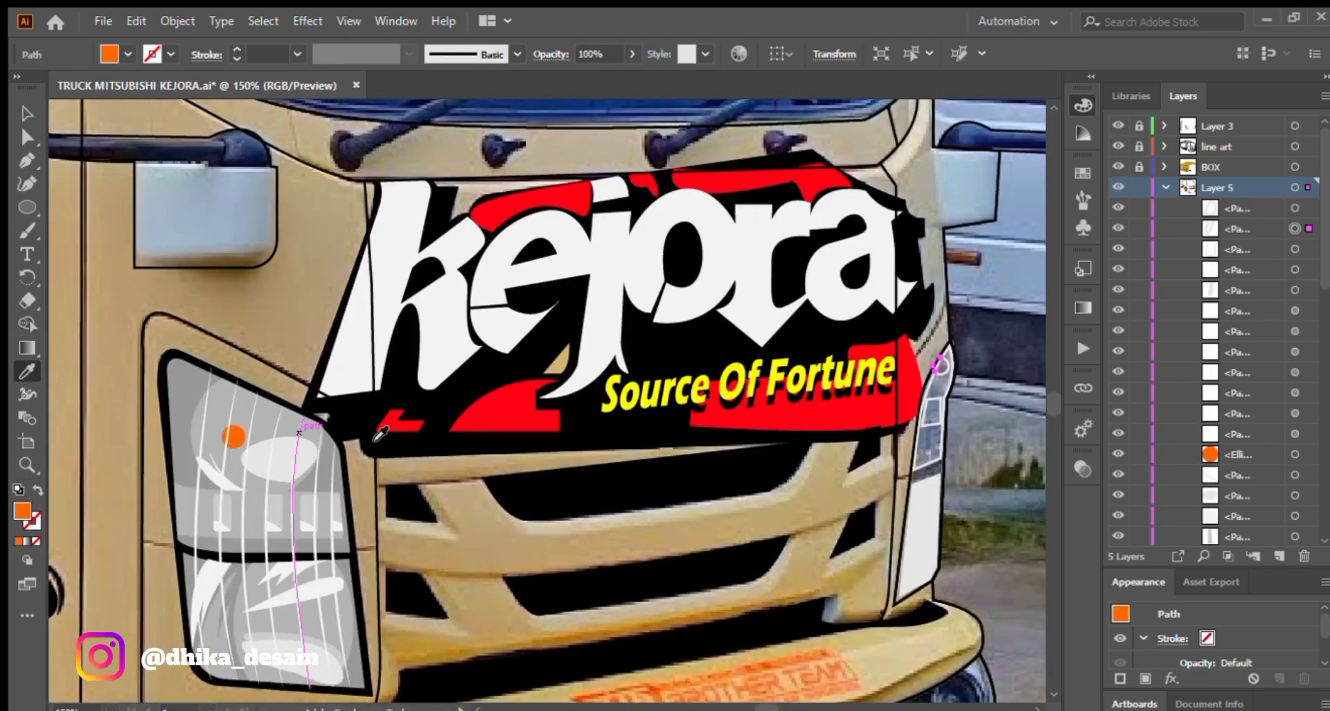
click(234, 437)
drag(234, 437, 112, 449)
key(Delete)
ctrl+click(821, 376)
click(111, 448)
ctrl+click(880, 395)
Color the opposite headlight's upper lens gray and its highlight white, sampling both from the first headlight.
ctrl+click(808, 423)
click(54, 487)
ctrl+click(745, 517)
ctrl+click(797, 471)
click(59, 478)
ctrl+click(745, 516)
ctrl+click(808, 422)
click(90, 485)
ctrl+click(742, 515)
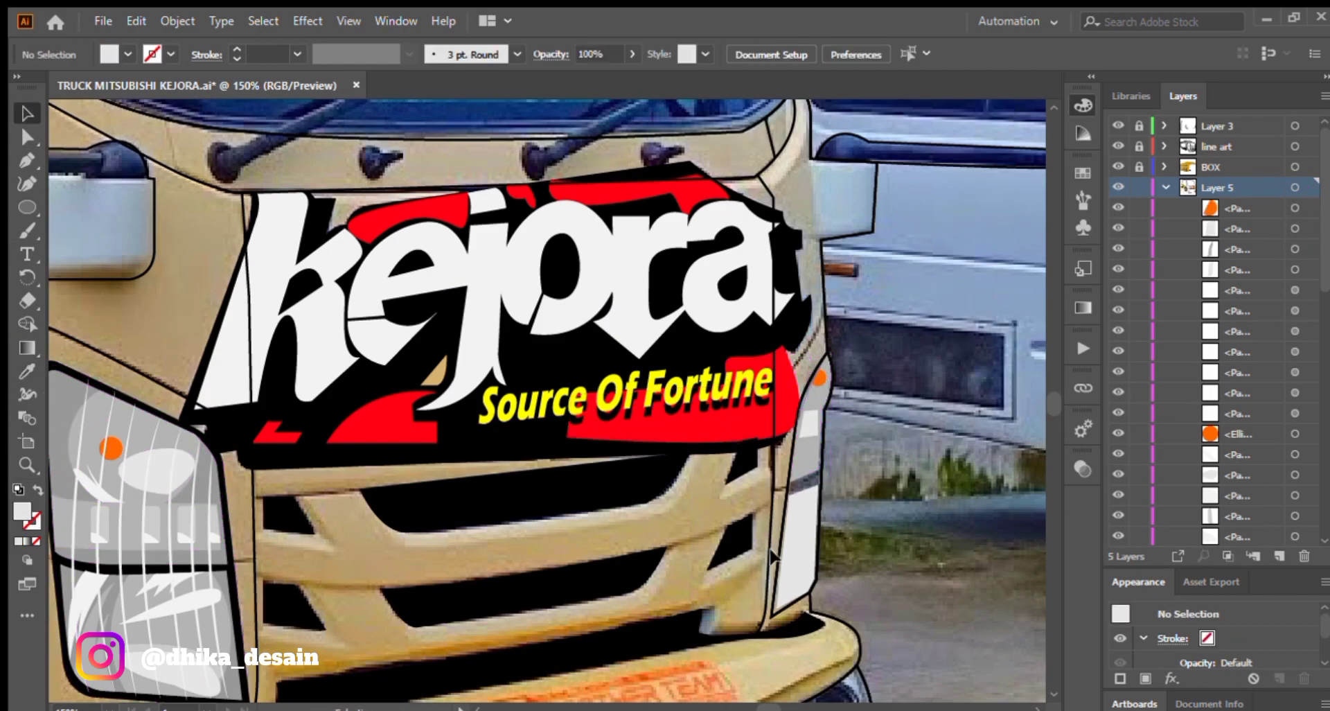
Draw a tilted ellipse over the opposite headlight's lower lens and trim it to the lens with Shape Builder.
key(ctrl+z)
drag(797, 623, 750, 619)
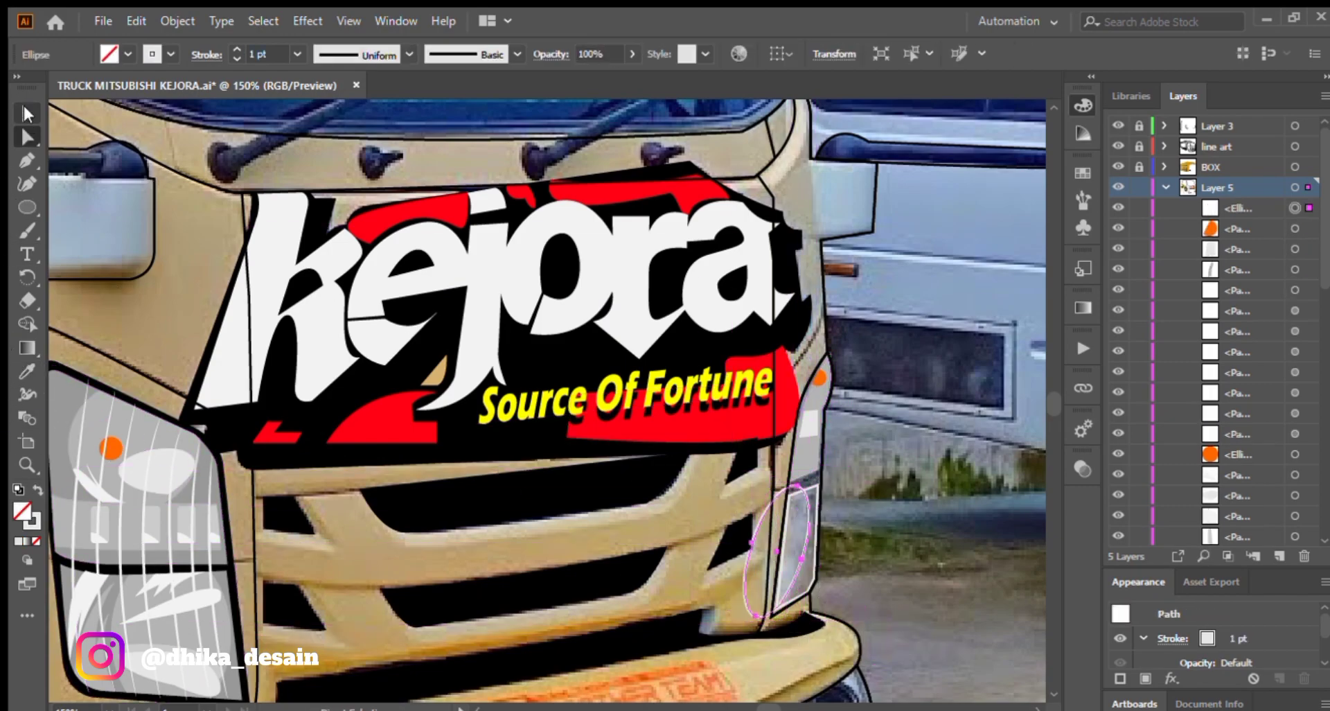
click(24, 121)
drag(840, 520, 765, 565)
key(shift+m)
click(793, 537)
alt+click(759, 558)
Fill the lower lens's curved inner part with sampled gray, the rest with white, and the surrounding frame with black.
ctrl+click(797, 527)
key(i)
click(66, 503)
click(24, 114)
click(814, 526)
key(shift+x)
click(873, 527)
click(807, 478)
click(866, 527)
Draw three curved black lines without fill running up the opposite headlight.
key(p)
scroll(780, 606, up, 3)
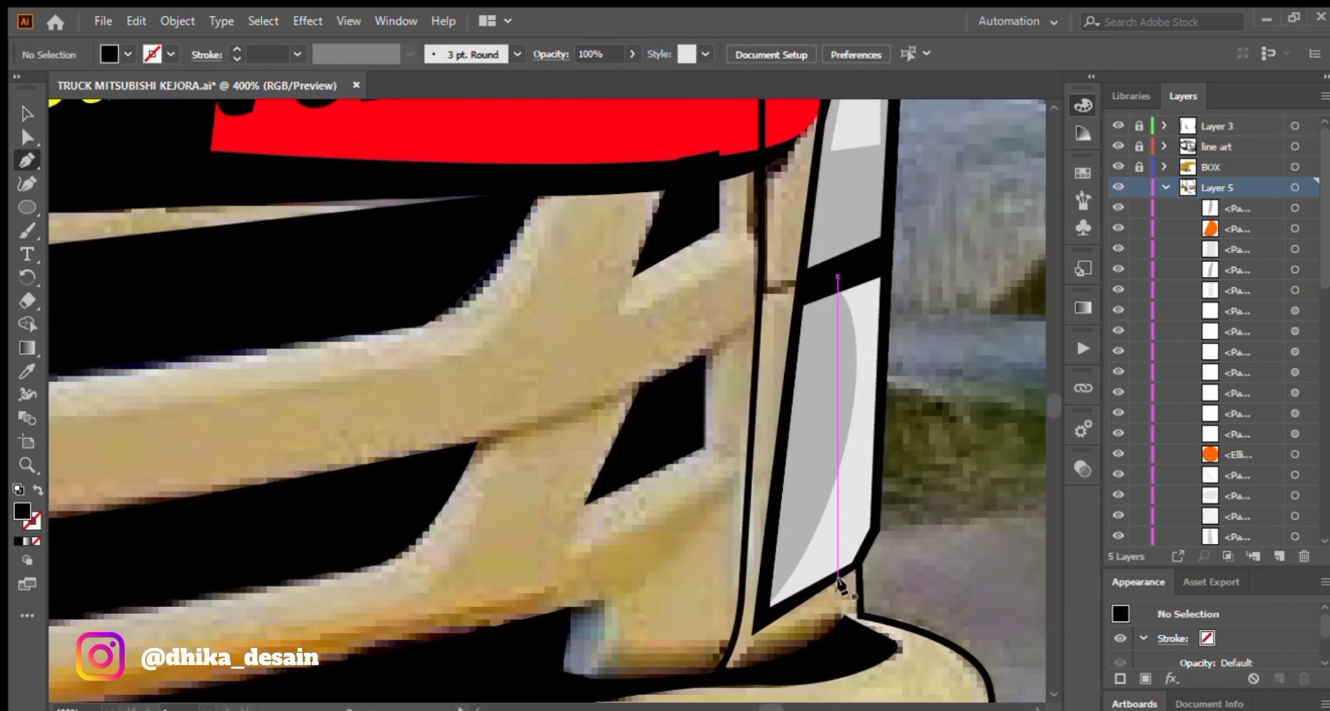
click(776, 604)
scroll(777, 604, down, 2)
drag(777, 605, 567, 693)
drag(586, 475, 577, 347)
key(shift+x)
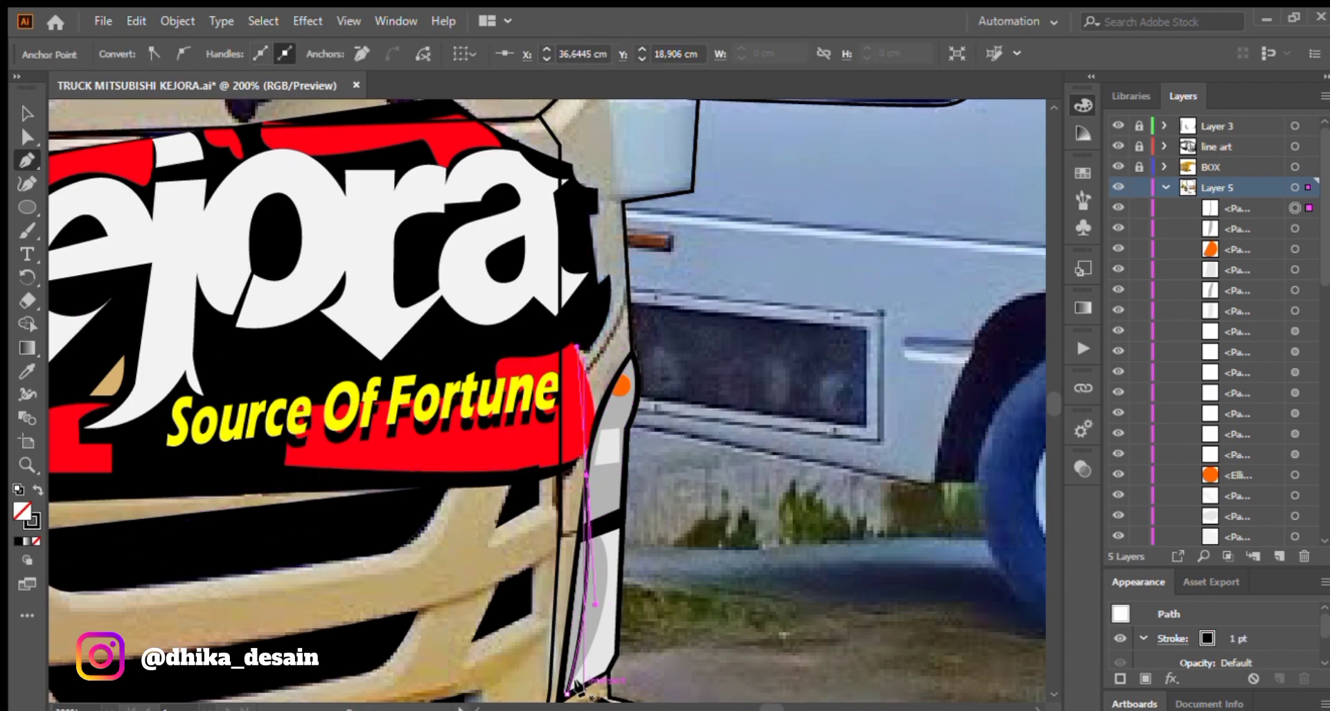
click(582, 686)
drag(601, 423, 575, 291)
key(Escape)
click(599, 677)
drag(606, 395, 582, 270)
click(24, 113)
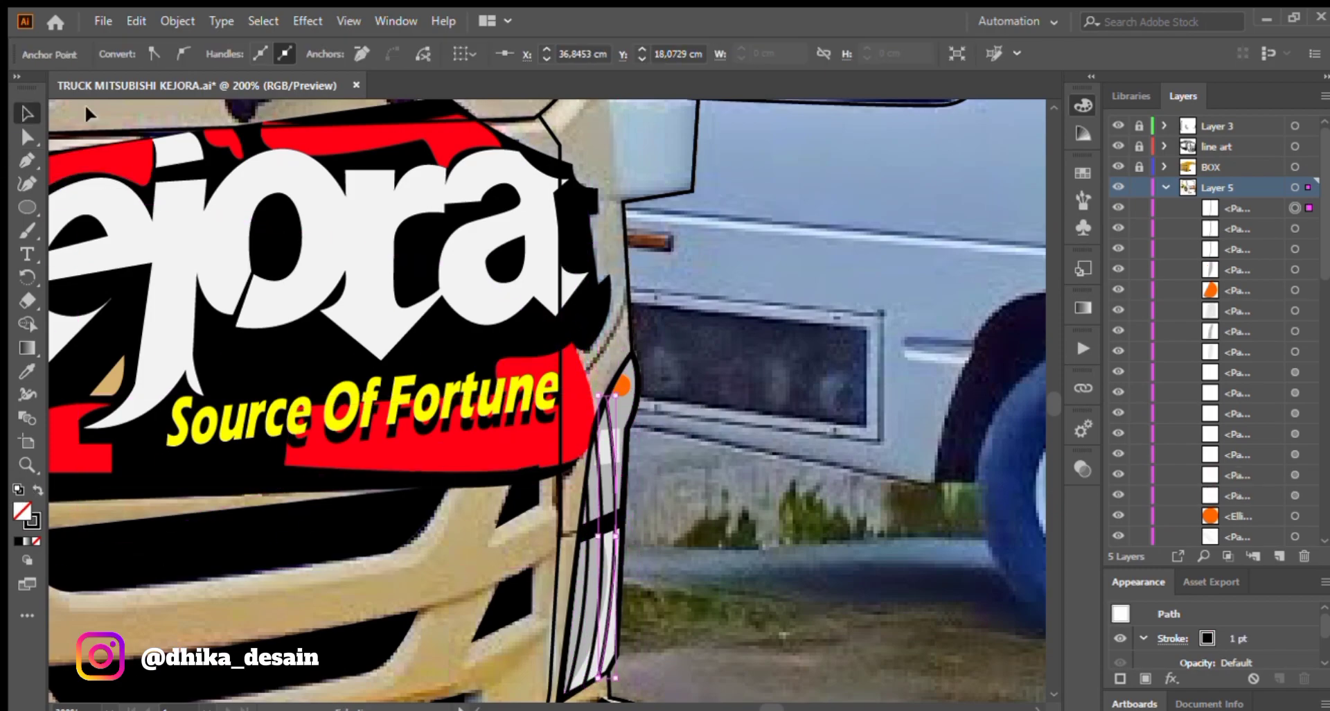
Apply the first headlight's white tapered line style to the three curved lines and save the file.
click(586, 498)
shift+click(600, 495)
shift+click(613, 491)
scroll(589, 415, down, 1)
drag(430, 415, 599, 347)
key(i)
click(25, 108)
click(872, 509)
scroll(788, 478, down, 2)
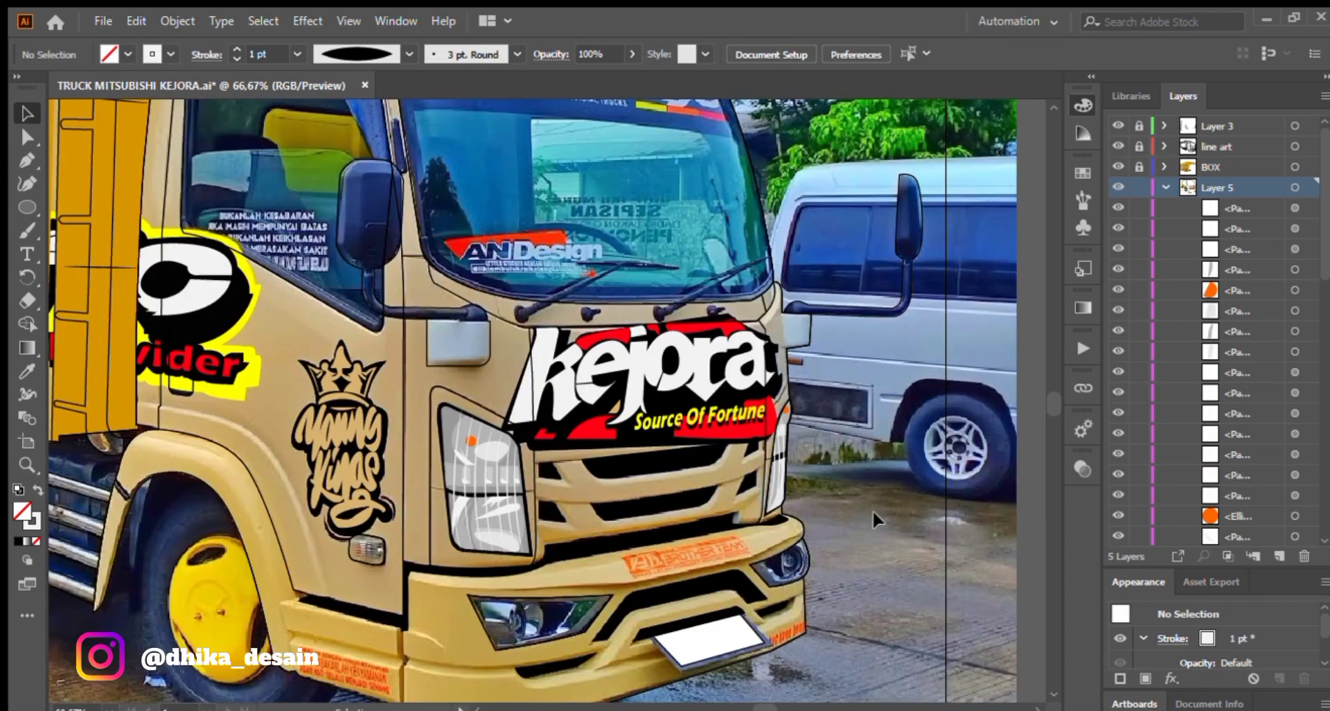
key(ctrl+s)
Start a black unfilled path tracing the windshield glass along its lower edge and around the lower corner.
drag(305, 340, 167, 482)
click(291, 408)
click(346, 325)
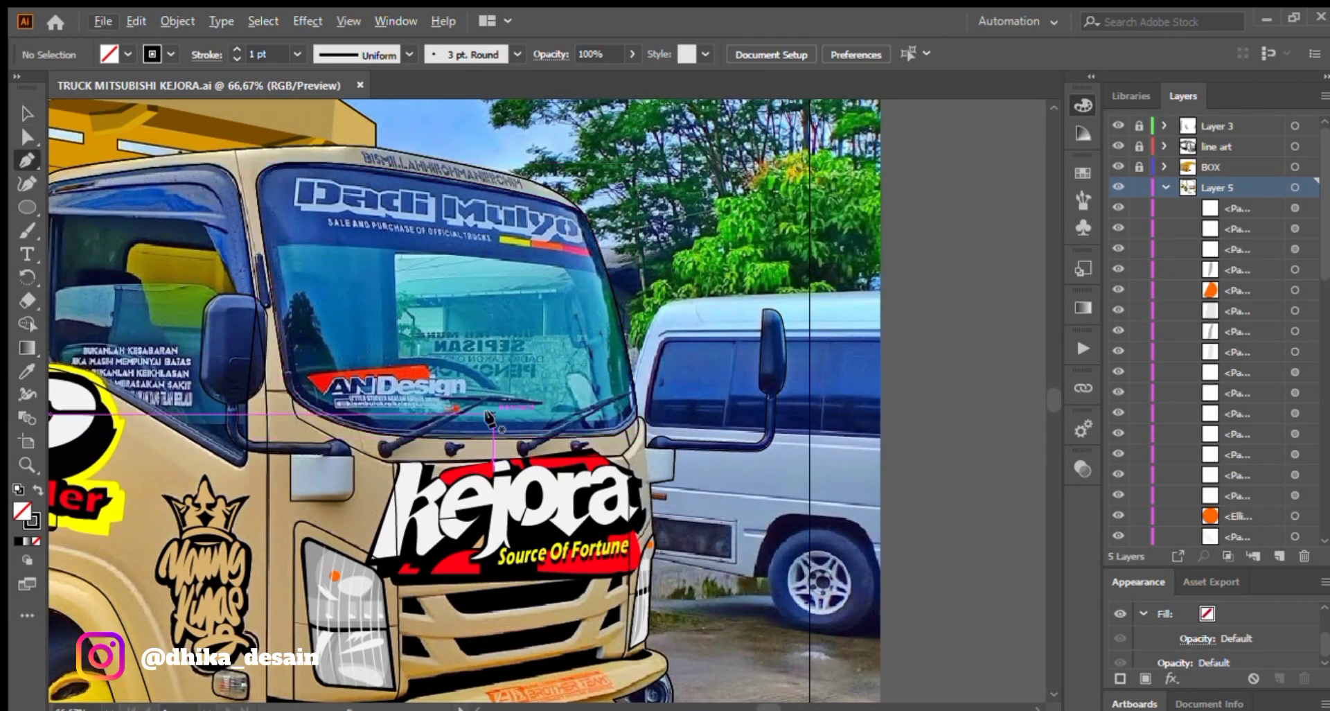
scroll(538, 360, up, 4)
key(p)
click(760, 477)
drag(651, 566, 565, 566)
drag(228, 578, 956, 544)
click(440, 544)
scroll(440, 544, down, 2)
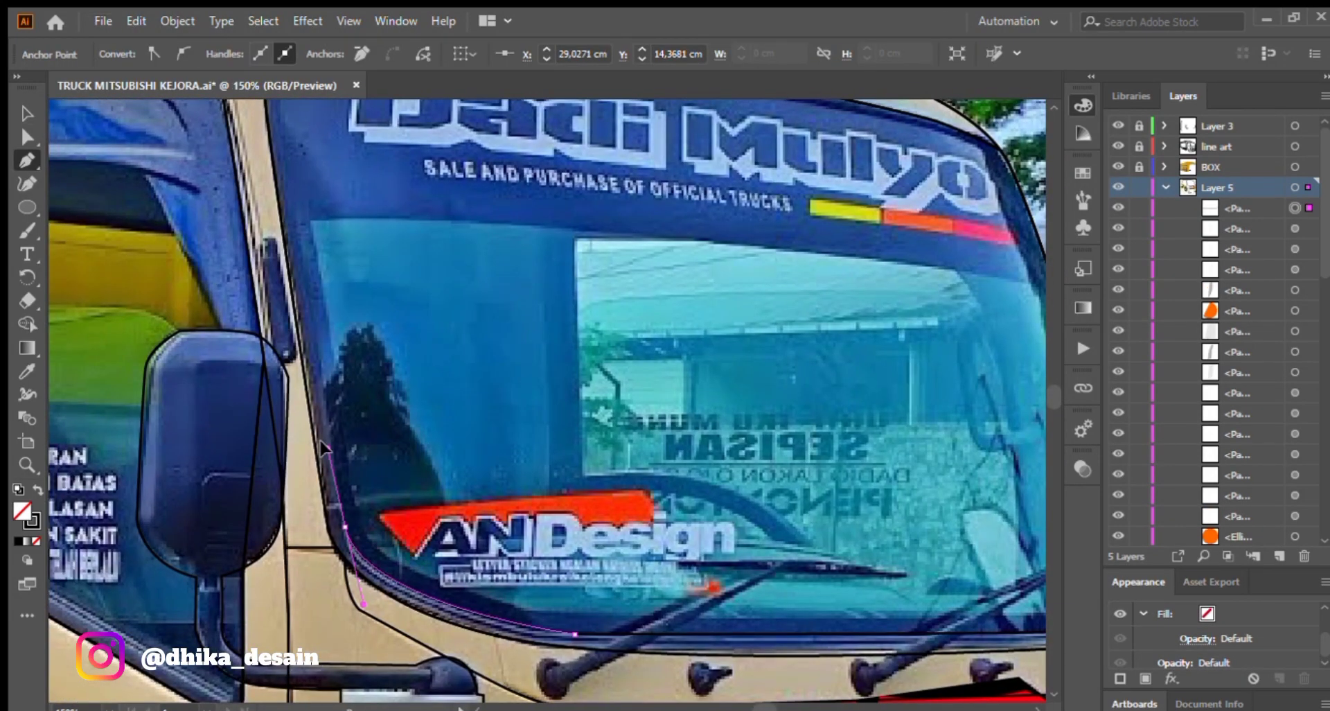
Continue the windshield glass path up the side, across the top and down the opposite side, closing it at the lower corner.
click(329, 444)
drag(291, 114, 362, 362)
click(358, 387)
drag(412, 294, 463, 290)
drag(693, 388, 392, 362)
drag(743, 369, 797, 389)
drag(763, 520, 668, 287)
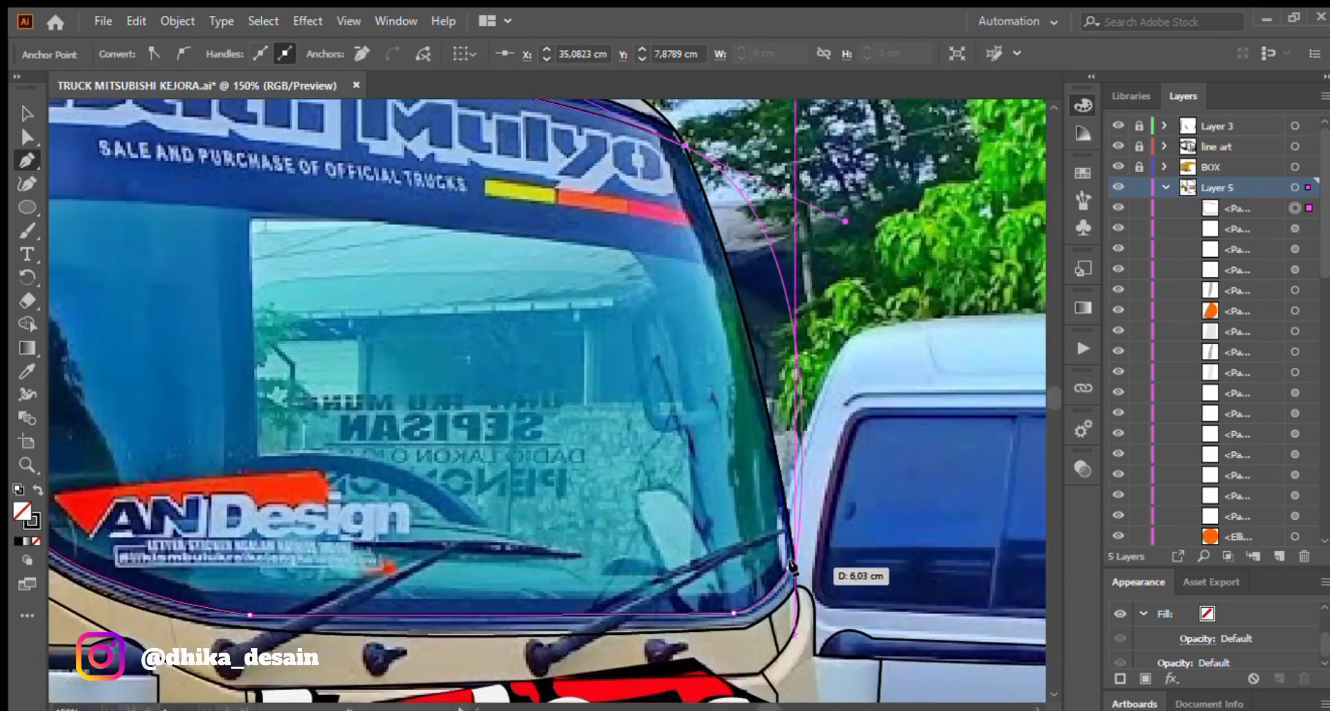
click(807, 582)
drag(762, 388, 584, 543)
Split the traced windshield outline with the Shape Builder tool and delete the leftover piece.
click(27, 114)
click(26, 324)
click(485, 416)
key(v)
drag(627, 395, 585, 435)
key(Delete)
Start a path around the clear glass below the blue banner, tracing its side and lower edge with curved corners.
drag(318, 694, 540, 372)
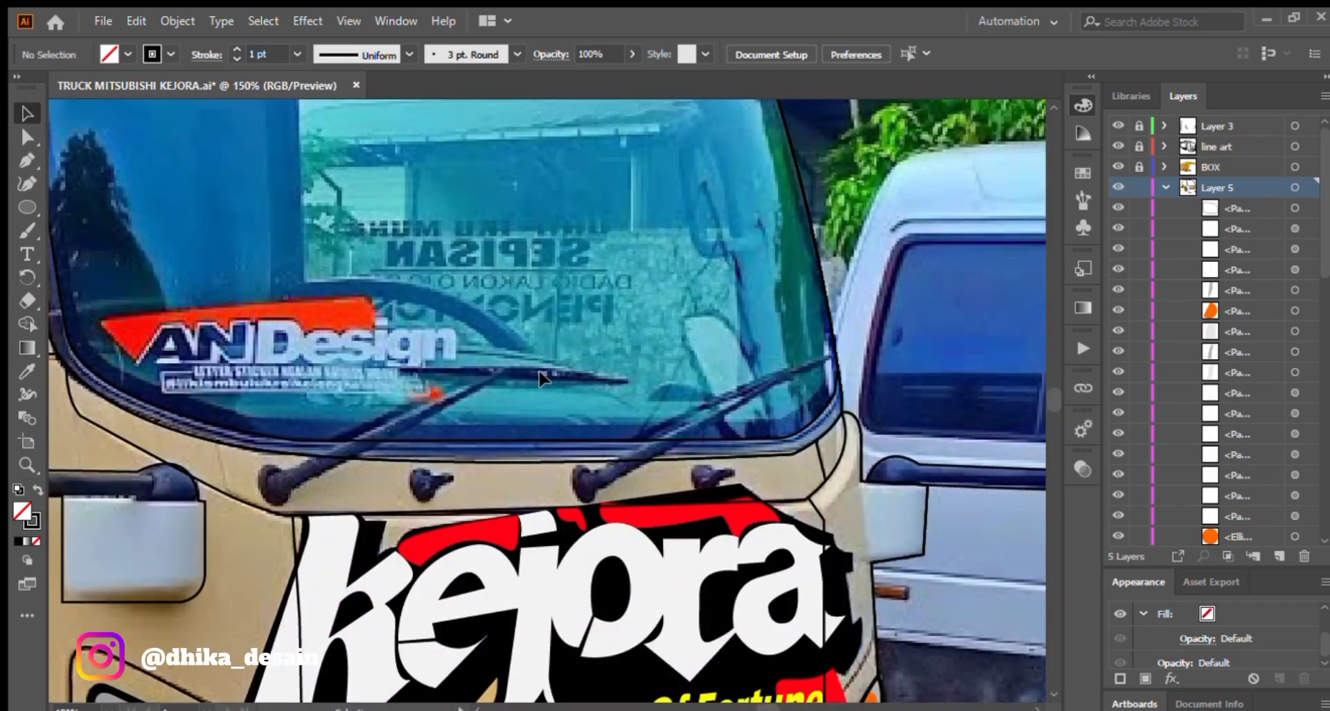
drag(420, 290, 497, 511)
key(p)
drag(852, 327, 789, 283)
drag(844, 555, 843, 571)
drag(779, 603, 740, 596)
drag(540, 527, 707, 497)
drag(449, 566, 406, 558)
drag(268, 486, 251, 416)
Close the clear glass path along the curved lower edge of the blue windshield banner.
drag(213, 172, 317, 393)
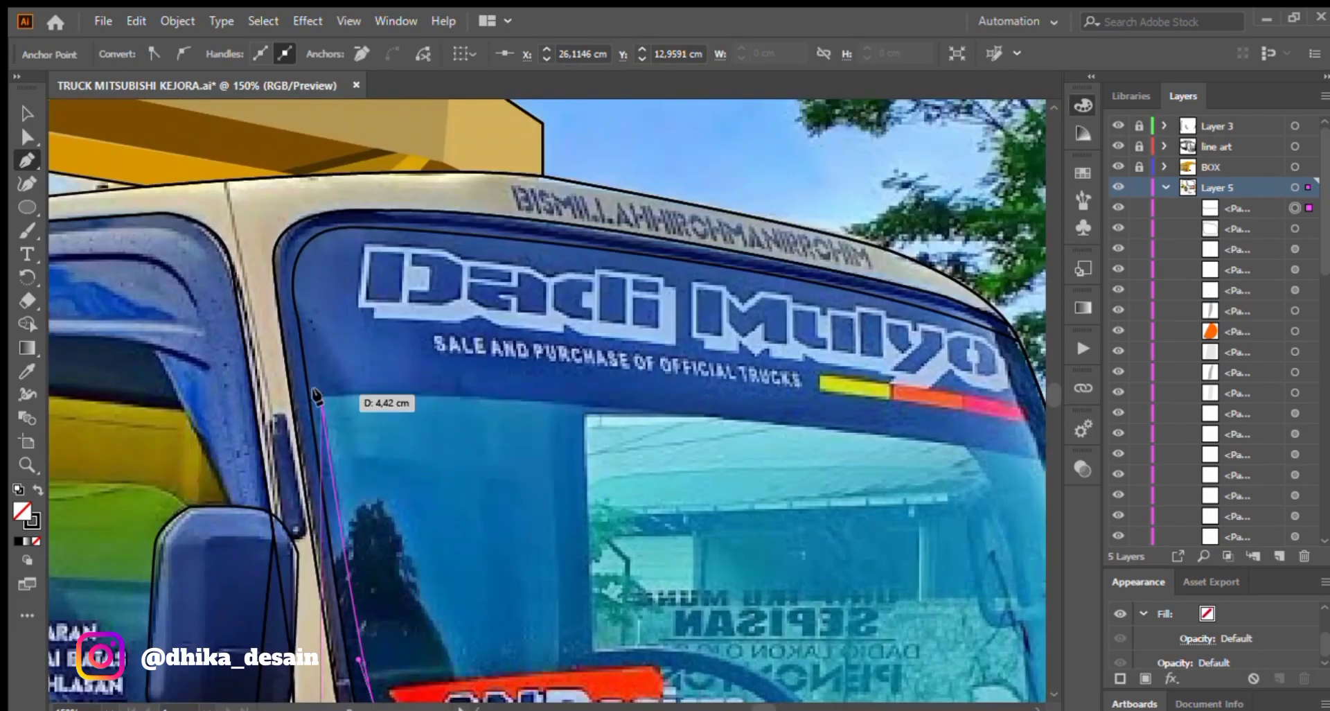
click(317, 393)
key(ctrl+minus)
drag(693, 416, 235, 334)
drag(585, 366, 790, 414)
click(621, 555)
Trim the banner's edge line to the windshield outline with the Shape Builder tool and delete the excess.
key(v)
shift+click(602, 429)
key(shift+m)
click(485, 416)
click(686, 436)
key(Delete)
Start a black unfilled path around the "Dadi" lettering, tracing its stepped side and lower shadow edge.
mouse_move(148, 266)
mouse_down()
mouse_move(405, 237)
mouse_move(191, 211)
mouse_up()
click(405, 238)
scroll(166, 221, up, 4)
key(p)
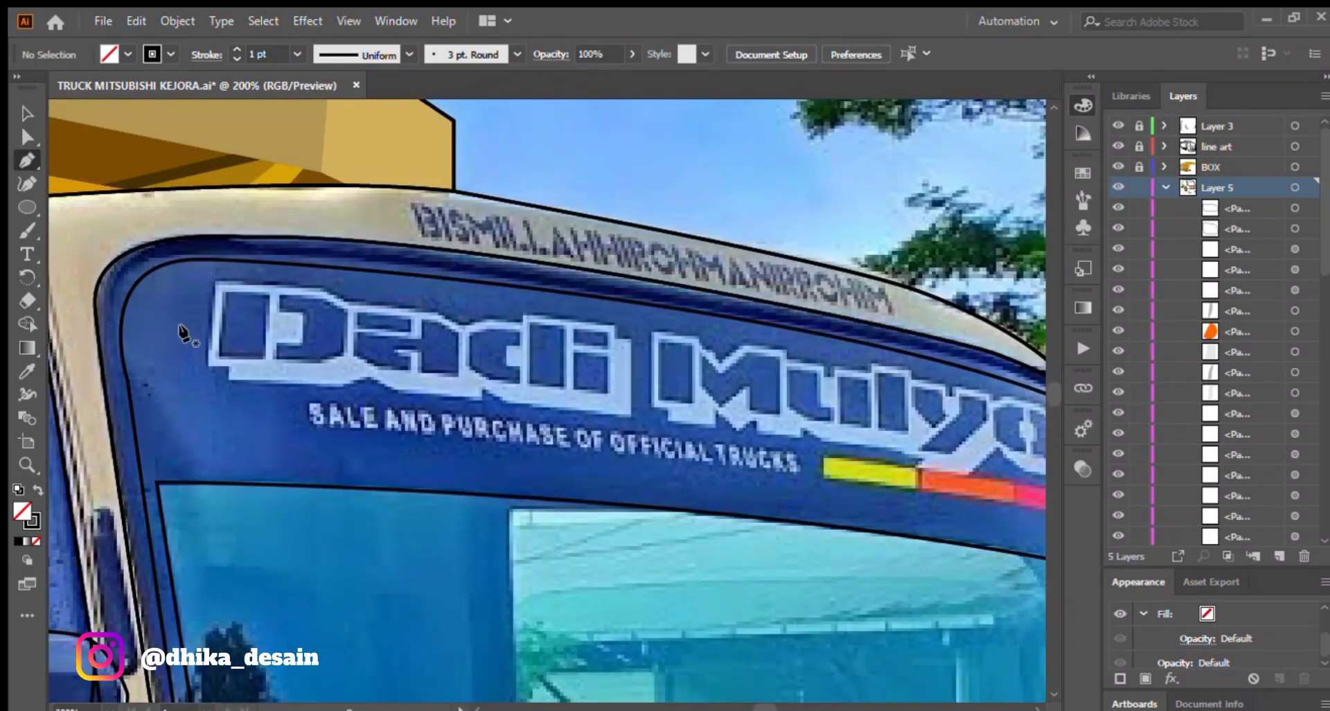
click(242, 280)
click(230, 451)
click(274, 451)
click(273, 477)
drag(644, 528, 654, 538)
click(603, 493)
drag(777, 511, 409, 427)
click(409, 428)
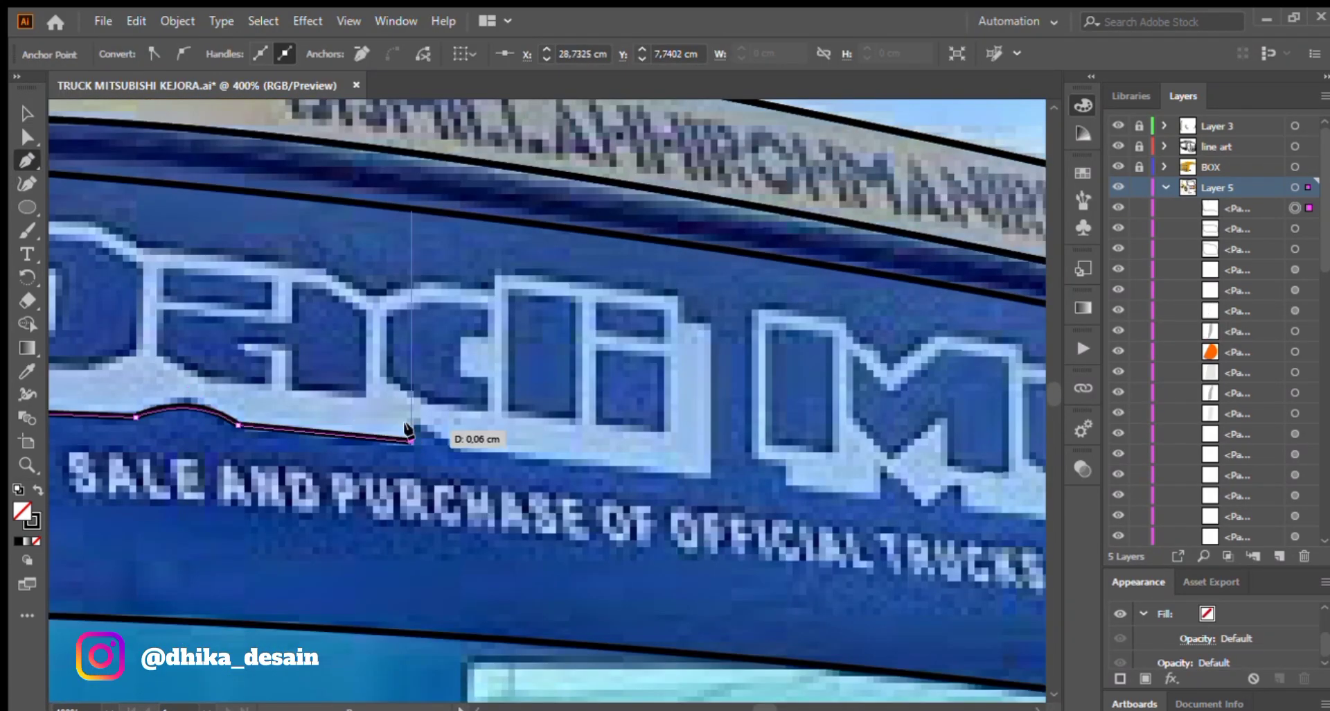
Complete the outer outline of "Dadi" around the letter i and back along the tops of the letters.
click(409, 408)
click(462, 439)
drag(706, 465, 443, 427)
drag(110, 256, 485, 329)
drag(439, 296, 395, 290)
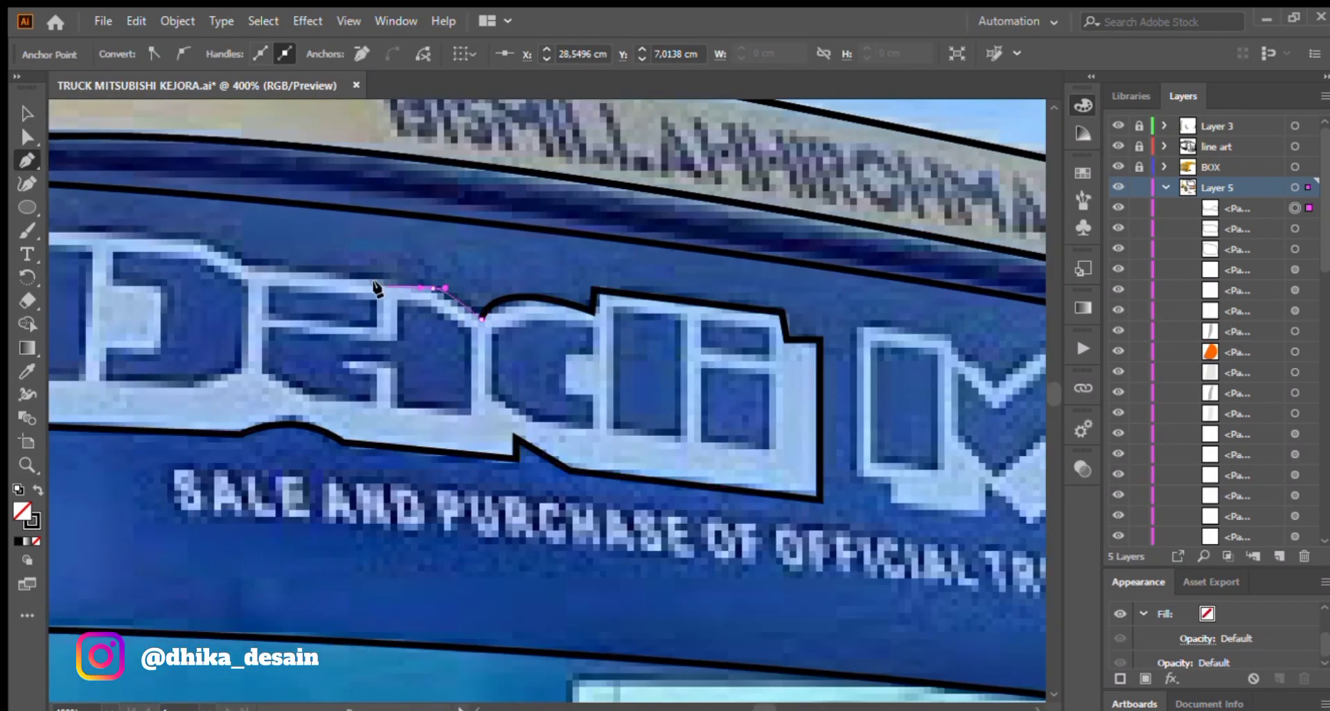
drag(254, 273, 520, 344)
click(519, 344)
drag(454, 305, 423, 305)
click(280, 260)
Trace the two inner blue shapes of the letter D in "Dadi" as closed paths.
click(302, 280)
click(291, 406)
click(298, 279)
click(412, 285)
click(412, 314)
click(461, 314)
click(550, 315)
drag(502, 285, 472, 281)
click(412, 285)
Trace the upper bar and the curved body of the letter a in "Dadi" as closed paths.
drag(505, 320, 270, 249)
click(333, 248)
click(333, 275)
click(333, 276)
click(328, 289)
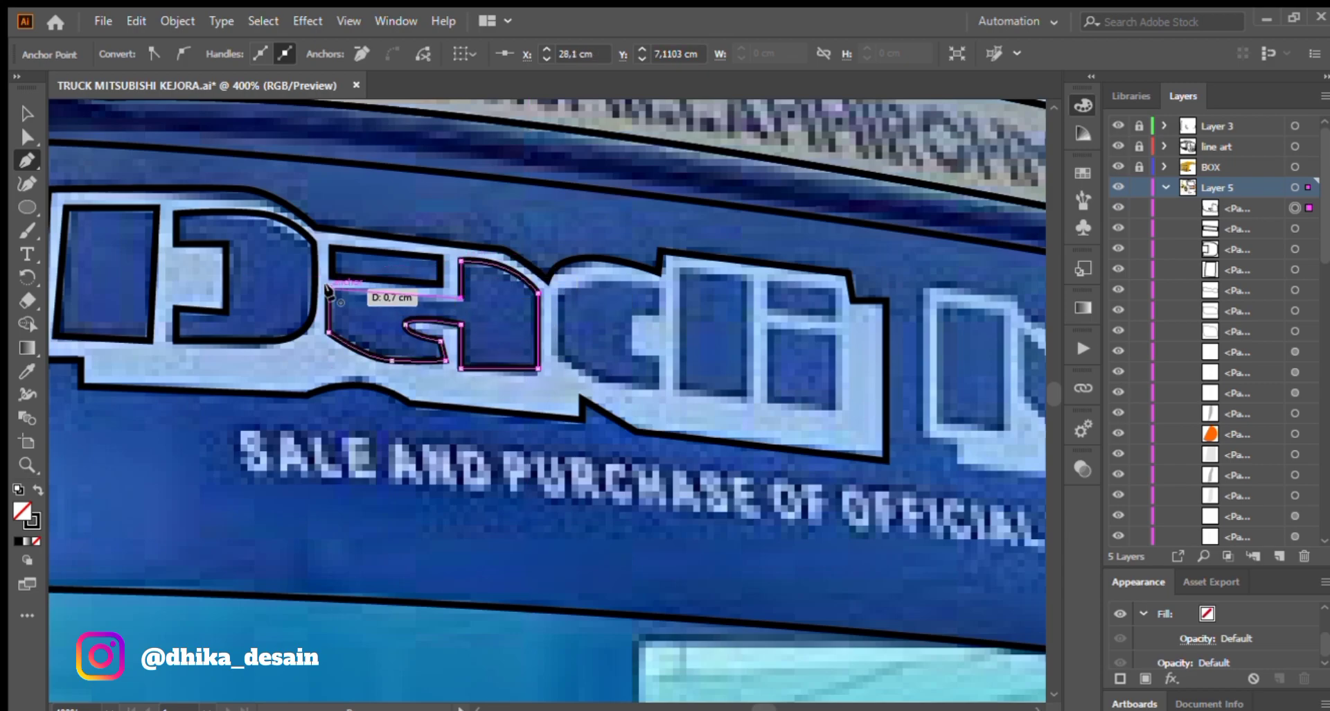
click(328, 288)
Trace the curved bowl and the straight upright of the letter d in "Dadi" as closed paths.
drag(658, 284, 383, 258)
click(385, 257)
drag(281, 267, 273, 286)
click(281, 267)
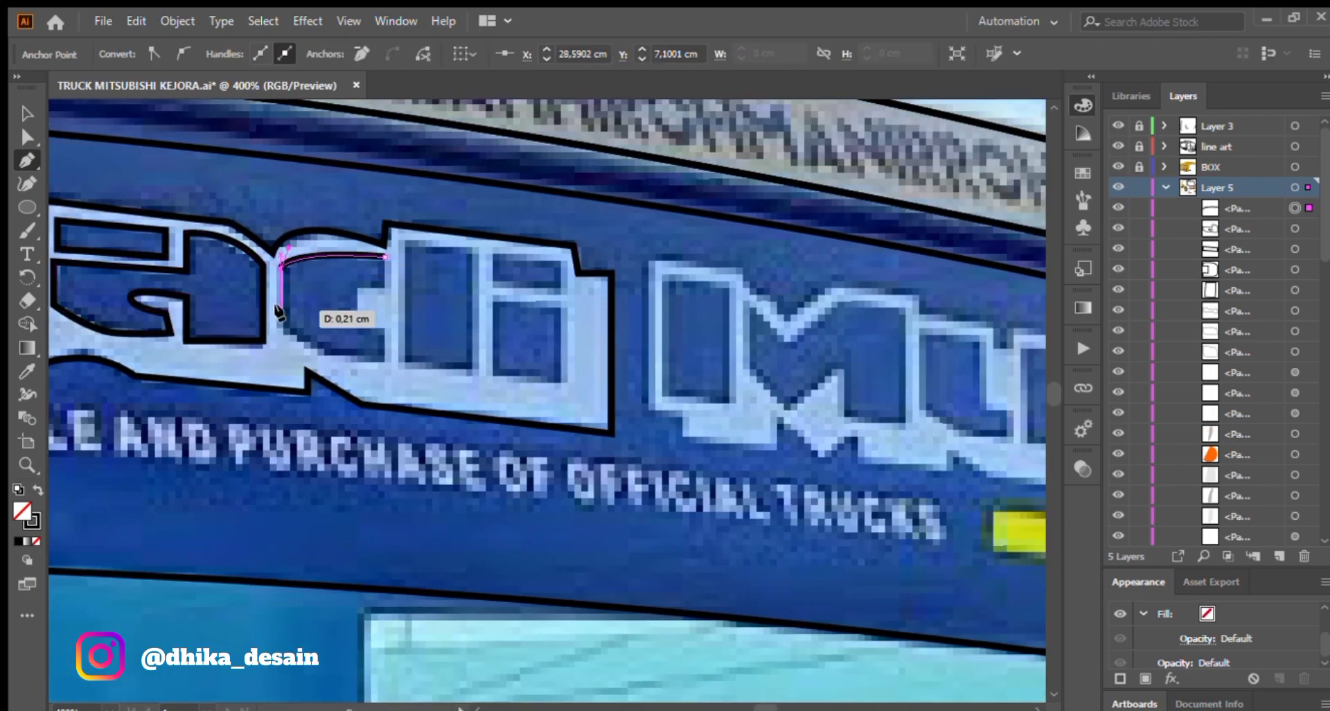
click(354, 287)
click(385, 286)
click(385, 257)
click(403, 237)
click(403, 365)
click(472, 372)
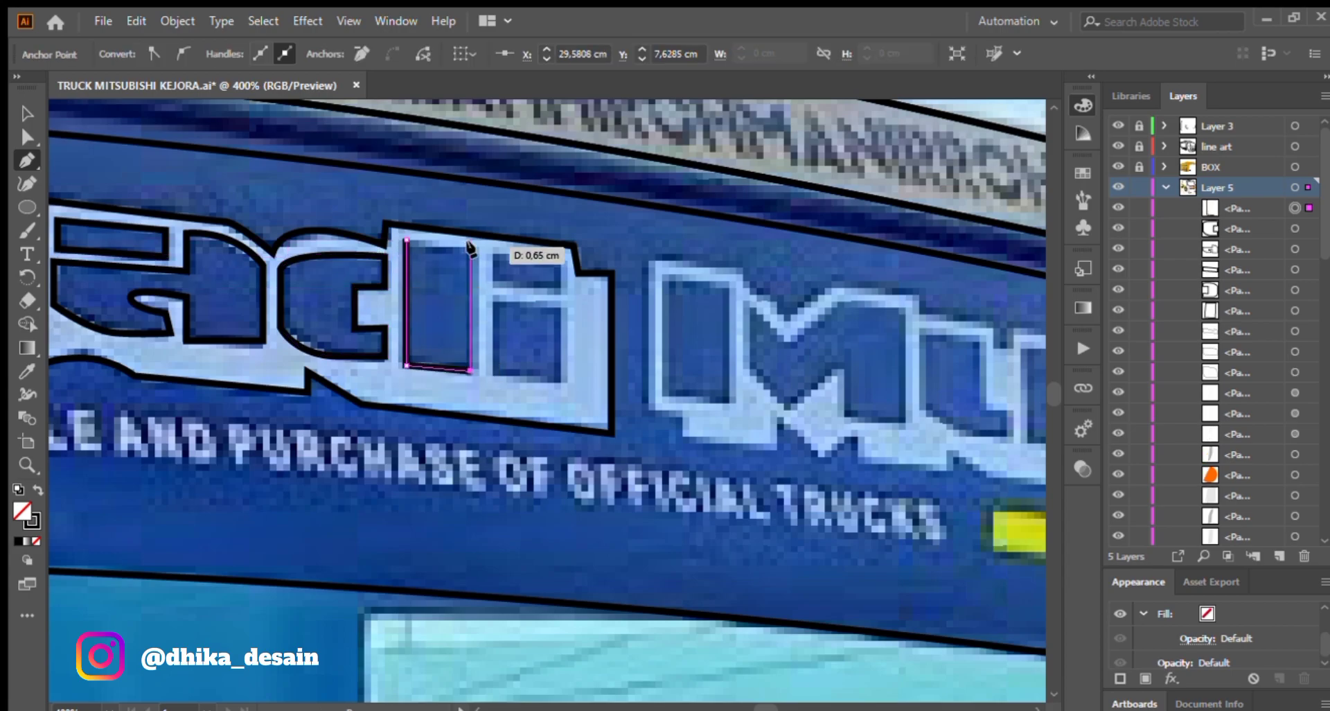
click(472, 243)
click(404, 237)
Trace the dot and the stem of the letter i in "Dadi" as closed four-sided paths.
click(491, 287)
click(561, 287)
scroll(558, 289, up, 1)
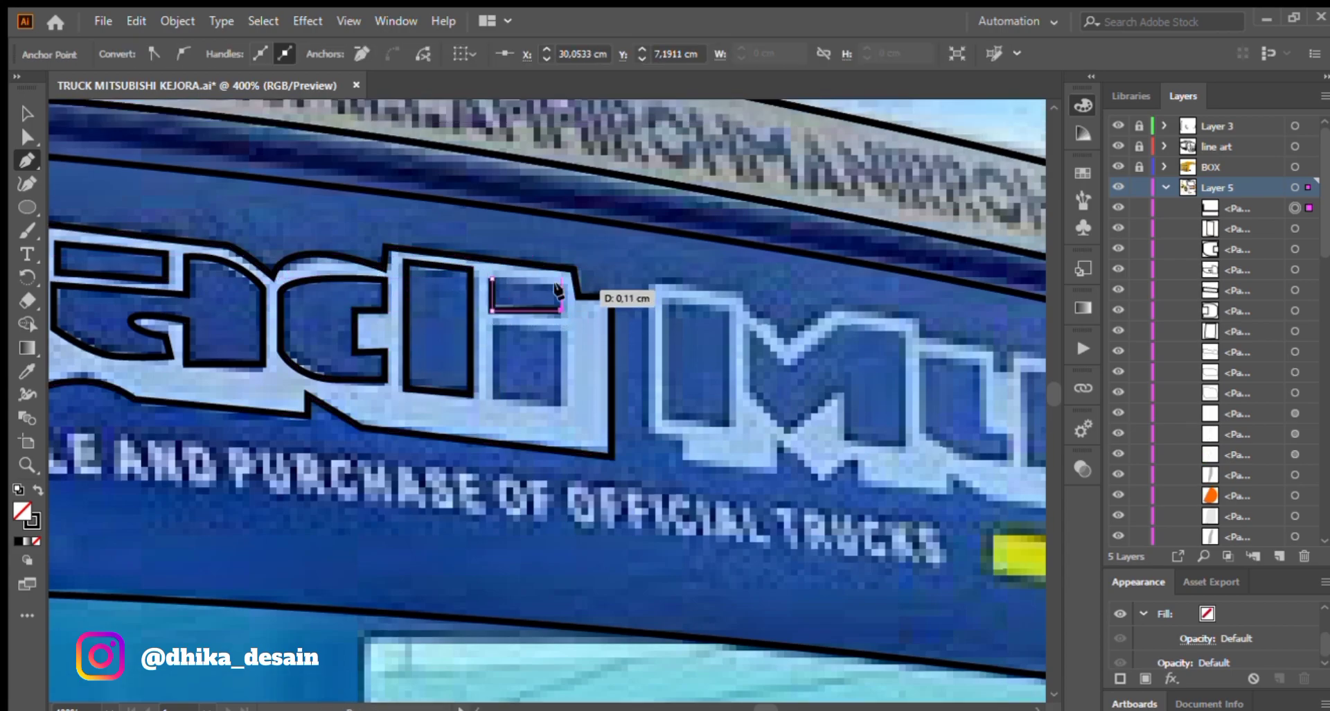
click(491, 326)
click(567, 329)
click(567, 411)
click(493, 400)
click(491, 326)
Start the outer outline of the "Mulyo" lettering, tracing down beside the M and along the zigzag lower edge.
drag(638, 276, 389, 221)
click(428, 406)
drag(428, 405, 302, 359)
click(402, 364)
click(402, 337)
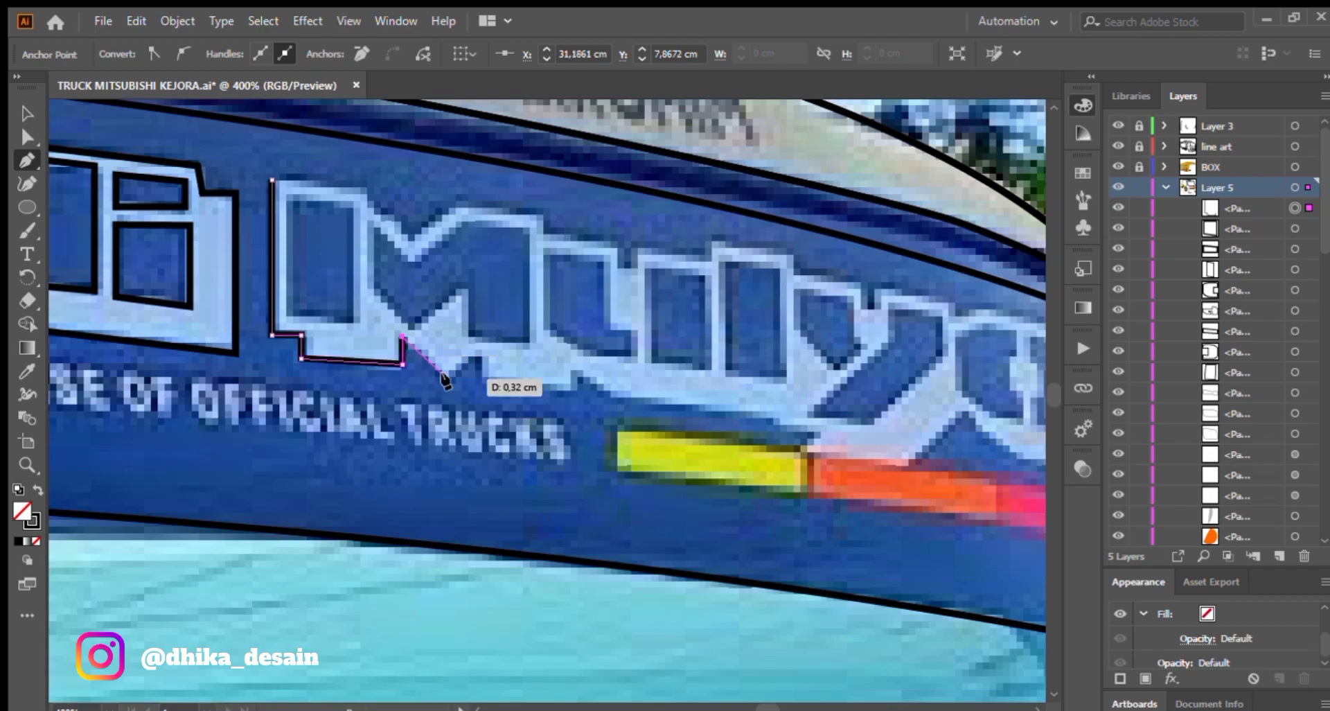
click(571, 364)
click(607, 390)
drag(786, 414, 472, 319)
click(471, 320)
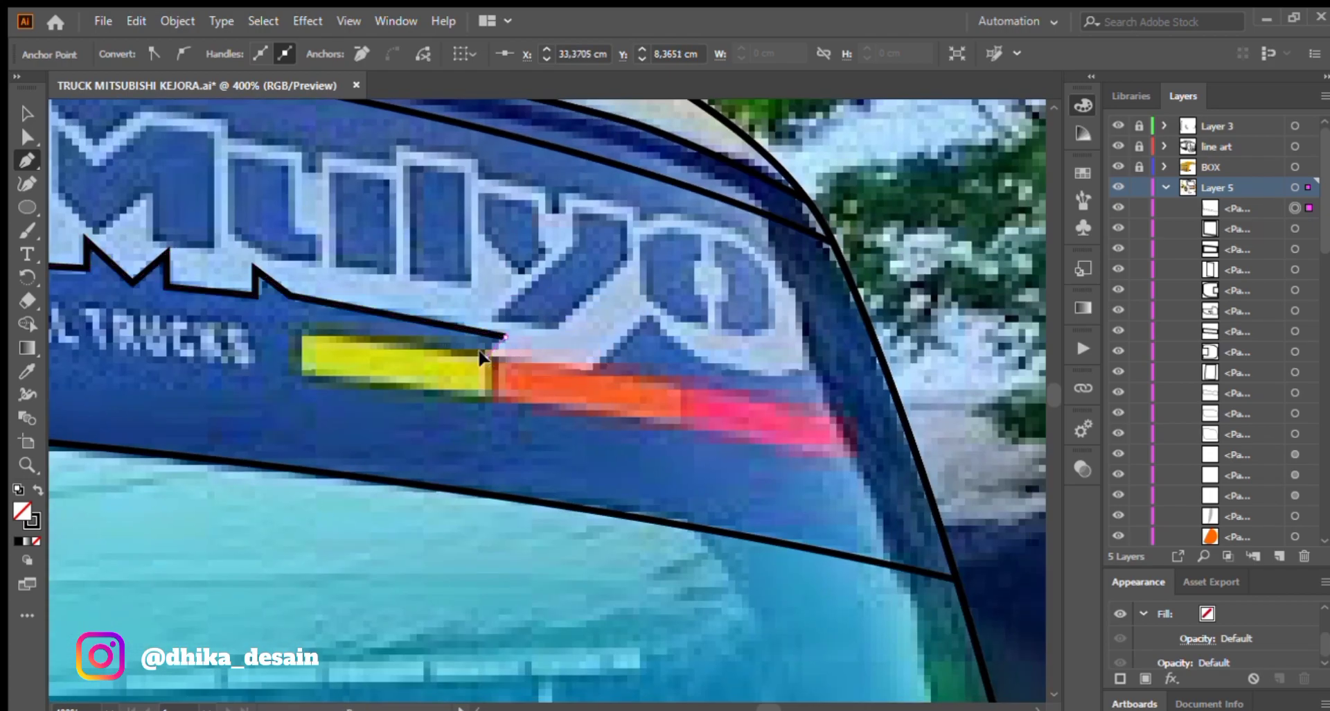
Continue the "Mulyo" outline below the y, around the rounded o and back over the top of the y.
drag(753, 372, 802, 373)
drag(807, 342, 803, 308)
drag(652, 220, 535, 253)
click(651, 219)
drag(561, 212, 538, 239)
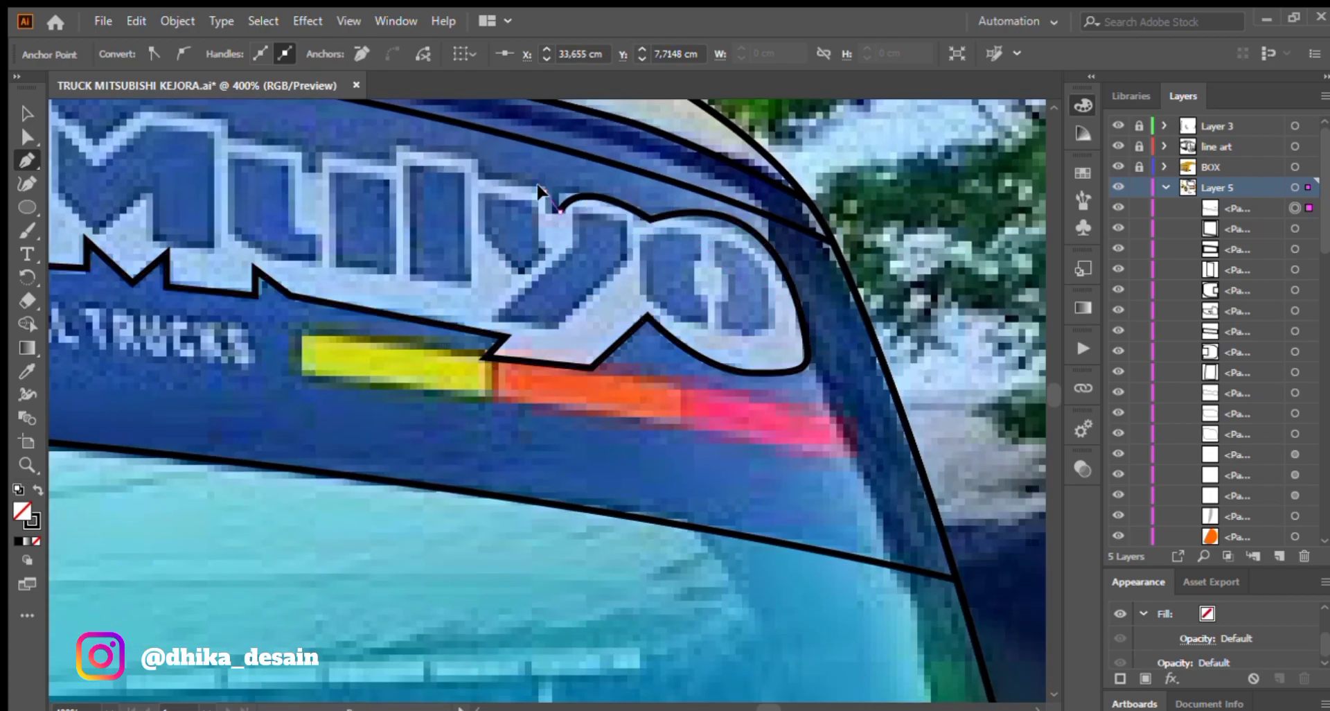
drag(545, 191, 546, 173)
click(474, 180)
drag(459, 155, 478, 236)
Trace the tops of the l, u and M and close the outer outline of "Mulyo".
drag(339, 245, 333, 245)
click(245, 222)
click(247, 203)
drag(247, 203, 594, 256)
click(504, 247)
click(461, 283)
click(415, 231)
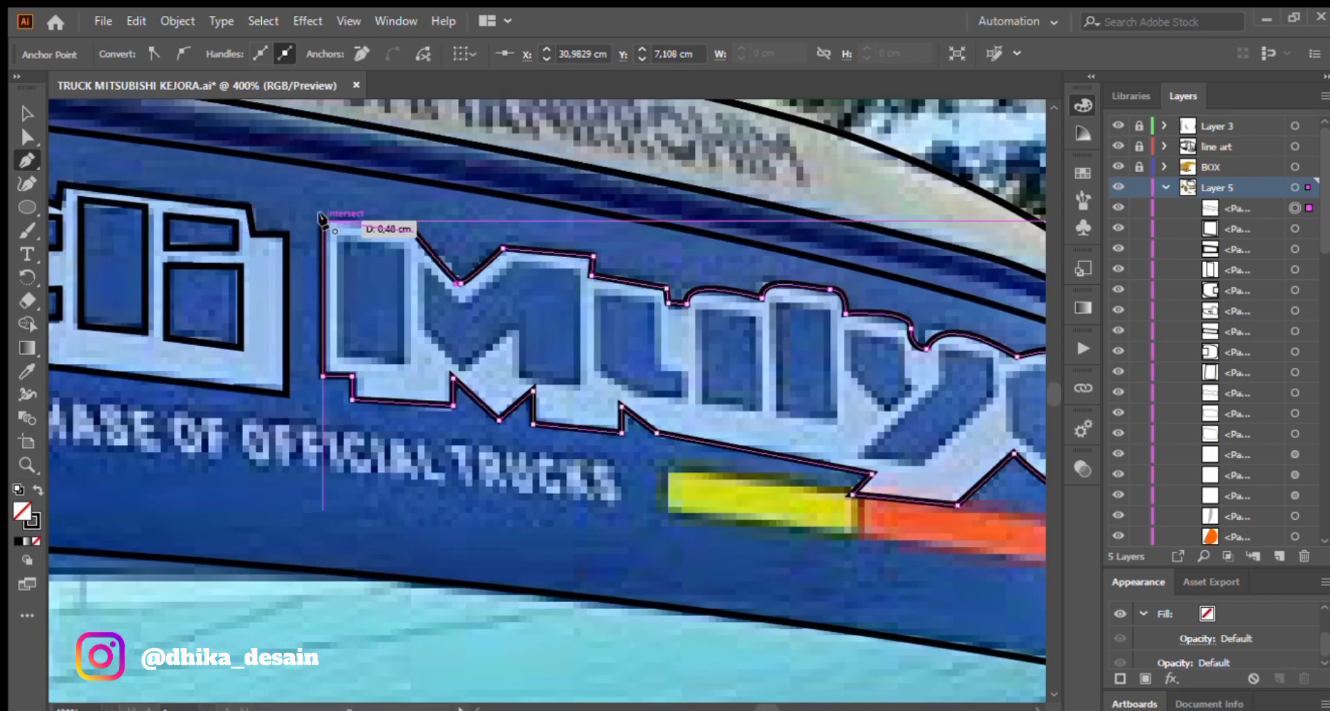
click(322, 221)
Trace the stem and the V-shaped body of the letter M in "Mulyo" as closed paths.
click(337, 238)
click(424, 332)
click(581, 266)
click(507, 264)
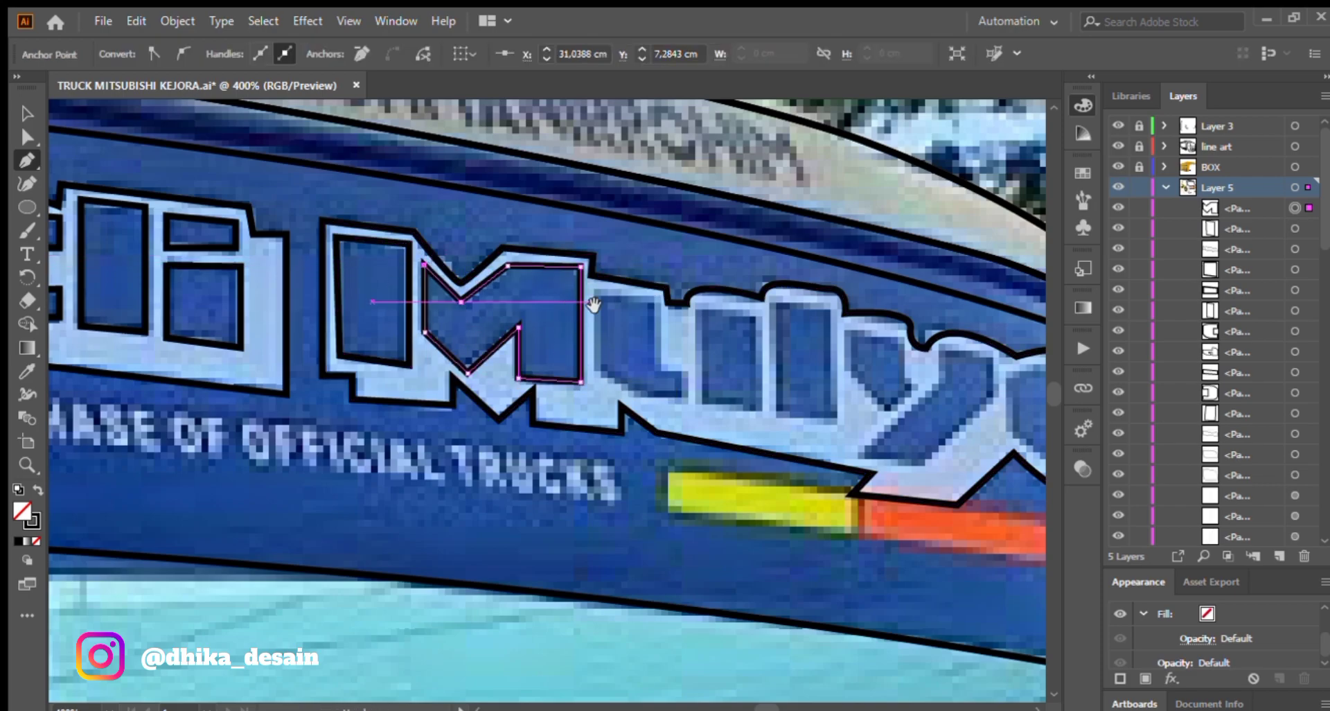
Trace the curved piece and the separate upright of the letter u in "Mulyo" as closed paths.
drag(563, 297, 321, 233)
click(413, 237)
click(350, 228)
click(413, 237)
click(516, 250)
click(454, 244)
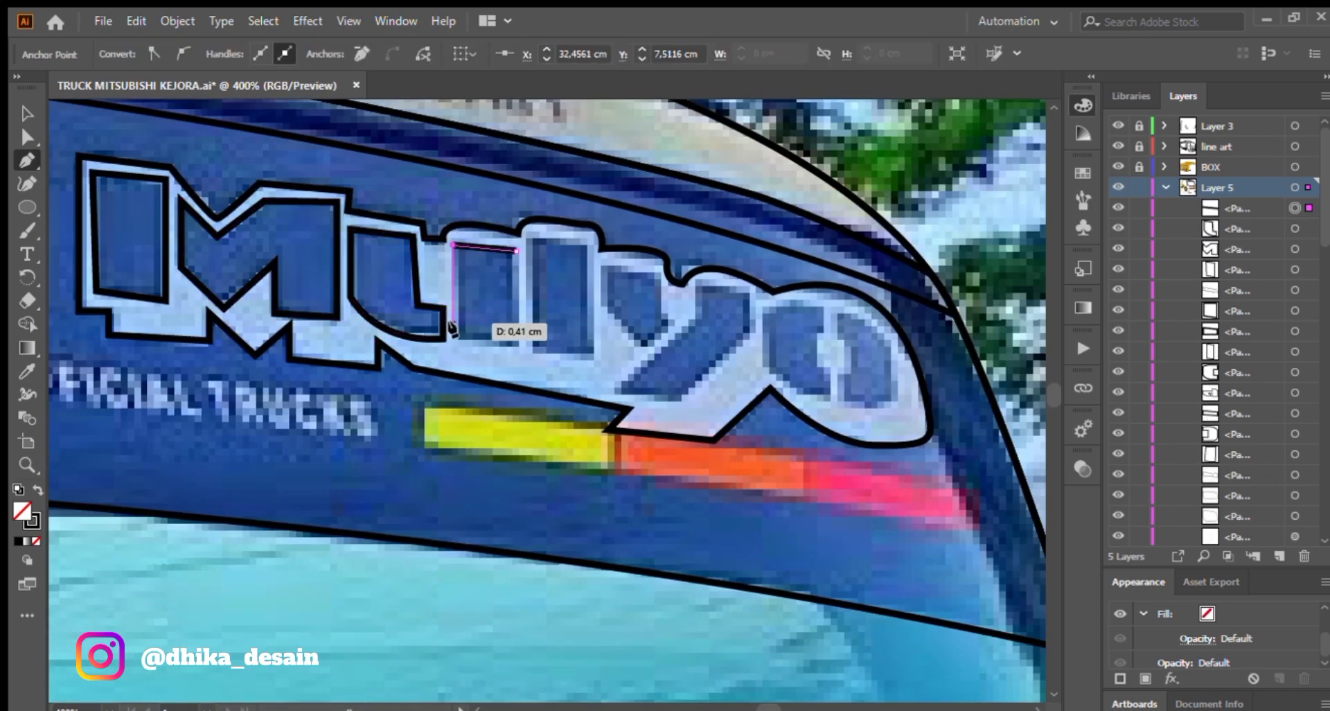
click(516, 250)
Trace the letter l and the two parts of the letter y in "Mulyo" as closed paths.
click(601, 263)
click(660, 274)
click(654, 271)
drag(654, 271, 503, 244)
click(600, 265)
click(551, 256)
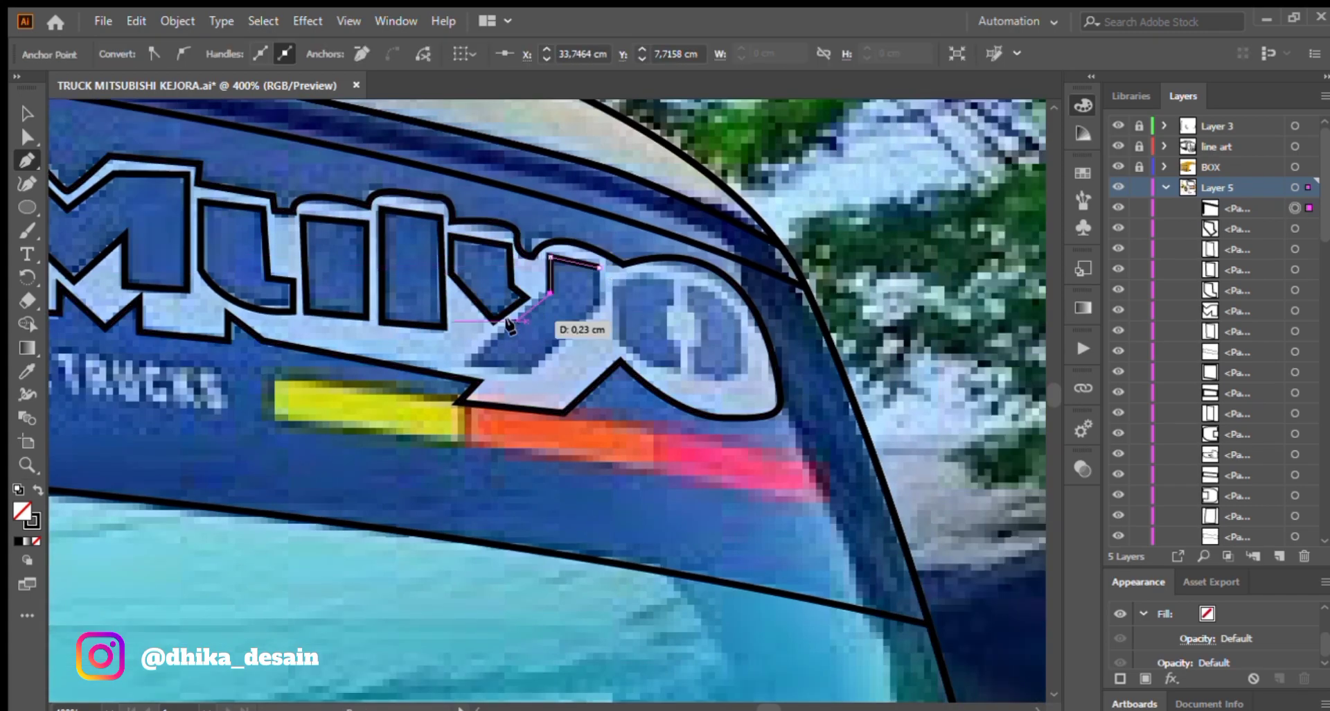
click(600, 265)
Trace the two curved halves of the letter o in "Mulyo" as closed paths.
ctrl+click(653, 271)
click(674, 279)
drag(613, 291, 611, 315)
drag(681, 369, 761, 368)
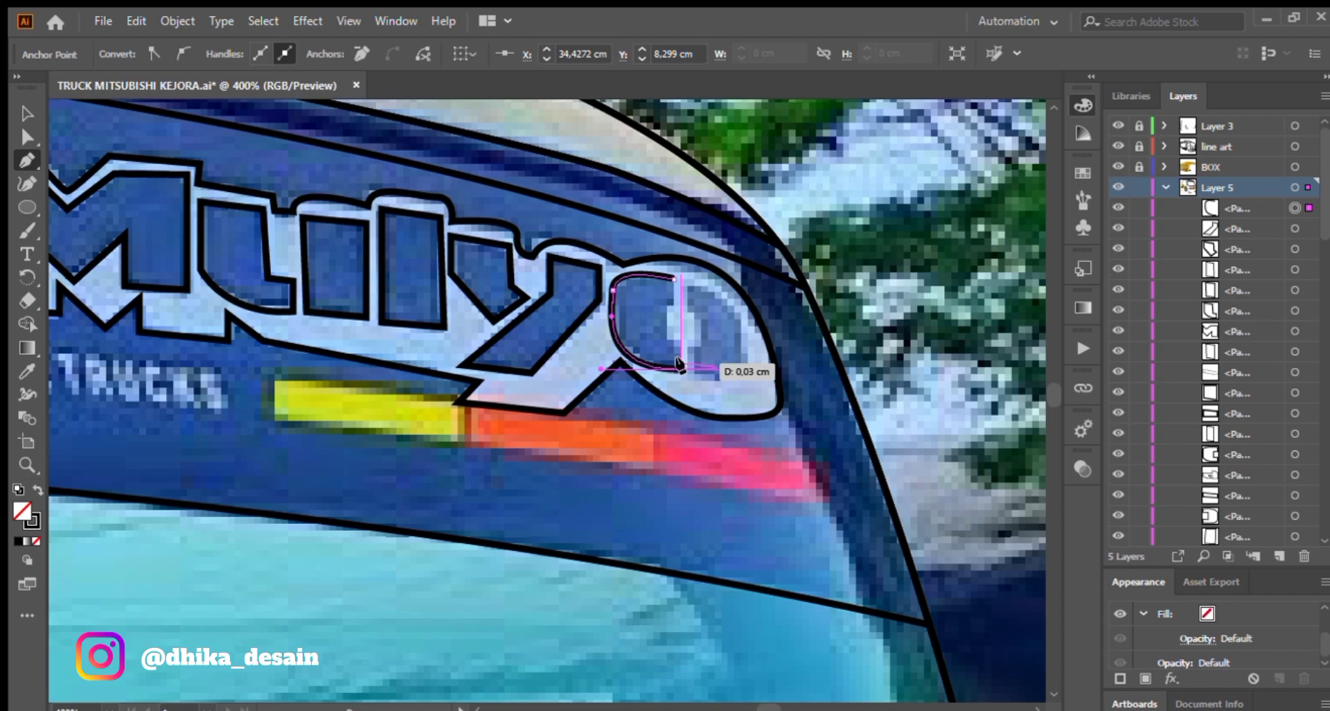
click(674, 278)
click(687, 285)
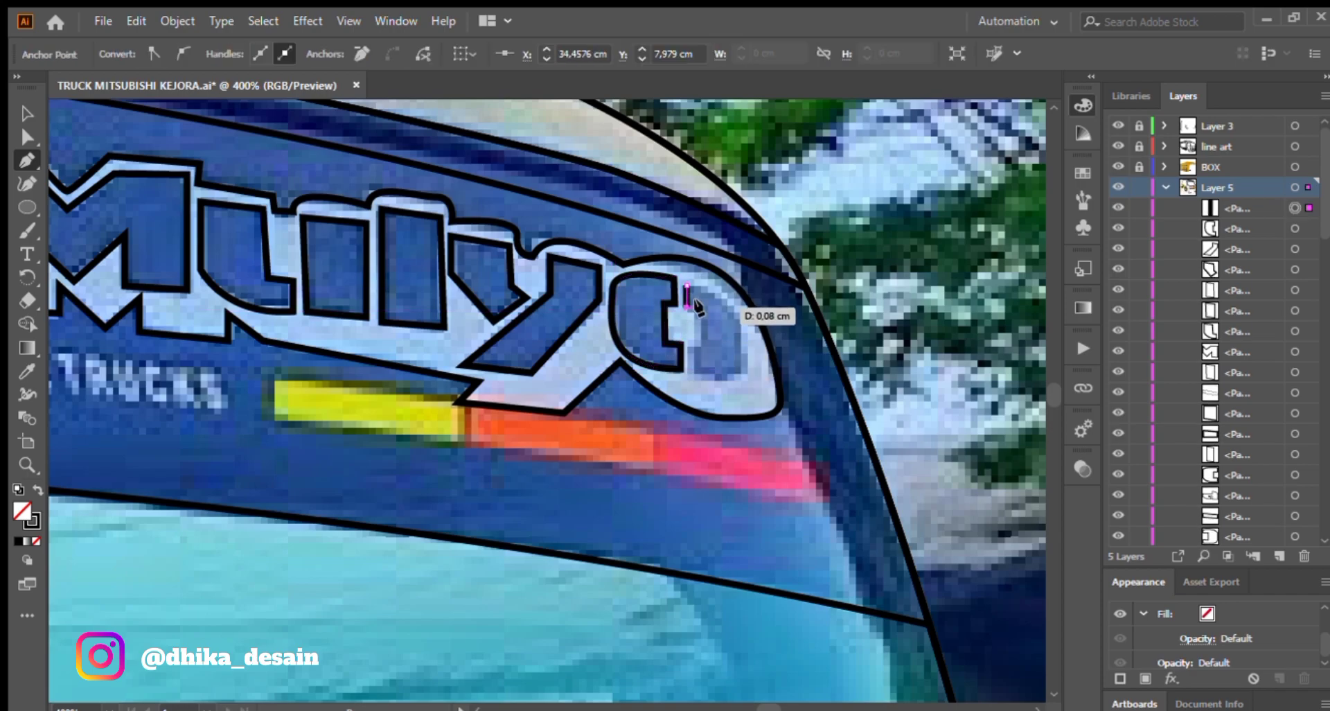
drag(306, 331, 584, 360)
scroll(584, 360, down, 2)
Select the letter shapes of "Mulyo" and swap their fill and stroke to make them solid black.
key(v)
click(583, 374)
click(439, 304)
shift+click(525, 304)
shift+click(573, 312)
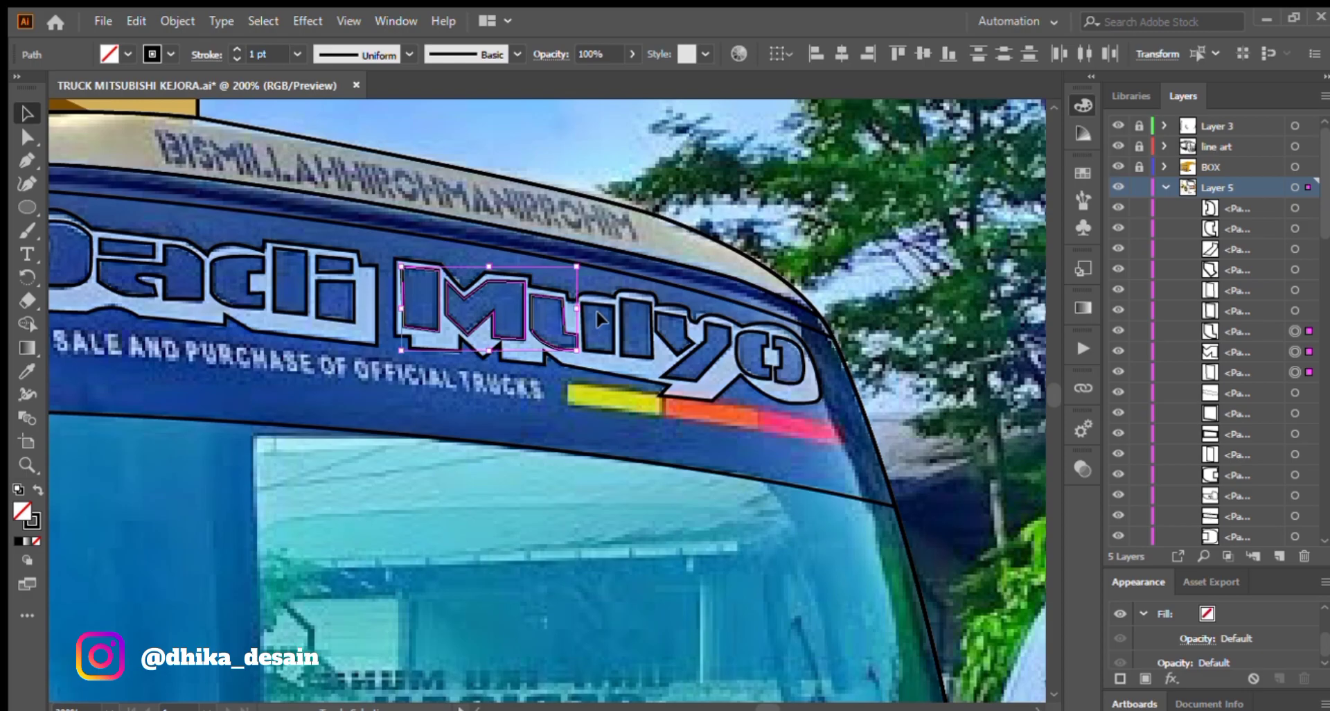
click(38, 490)
click(398, 305)
shift+click(378, 311)
click(38, 490)
Swap fill and stroke on the remaining "Mulyo" letters and the "Dadi" letters to make them solid black.
drag(173, 277, 603, 354)
click(454, 327)
click(38, 490)
click(444, 332)
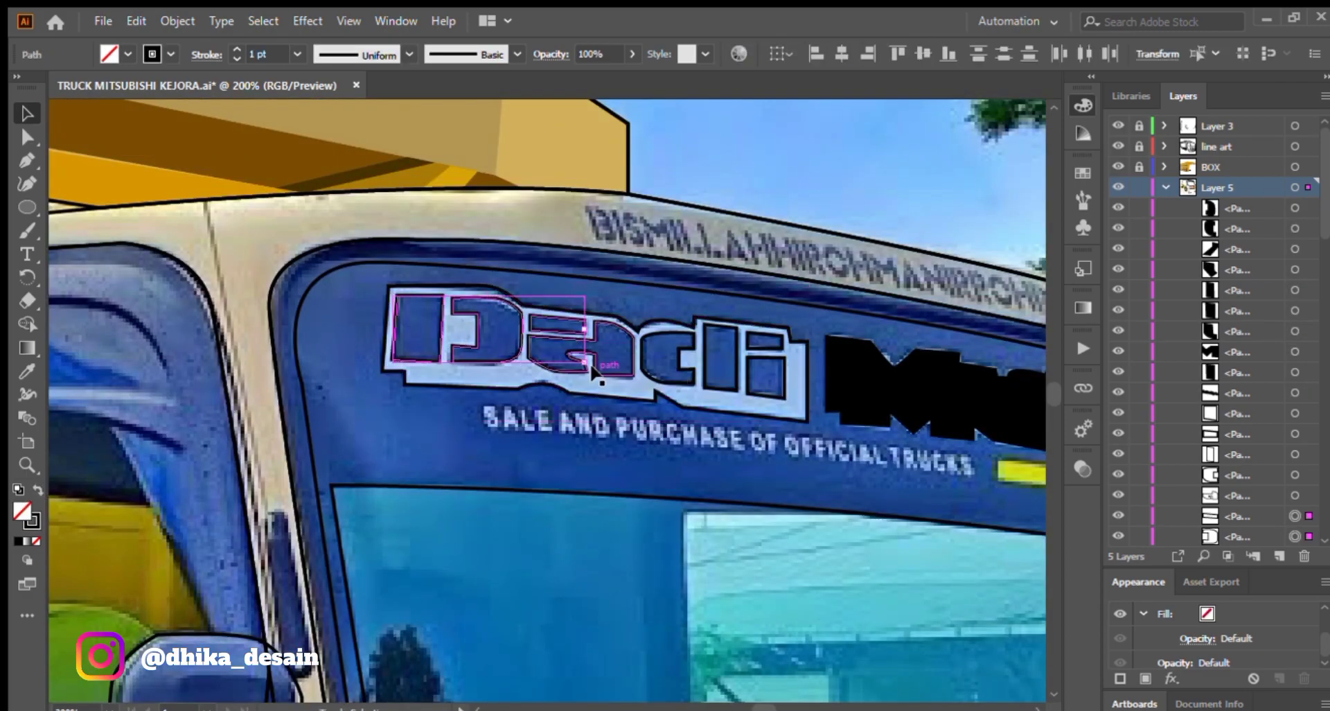
shift+click(751, 345)
key(shift+x)
Fill the outer outline shape behind the "Dadi Mulyo" lettering with white and no stroke.
click(807, 361)
drag(523, 397, 447, 467)
scroll(527, 485, down, 1)
click(603, 524)
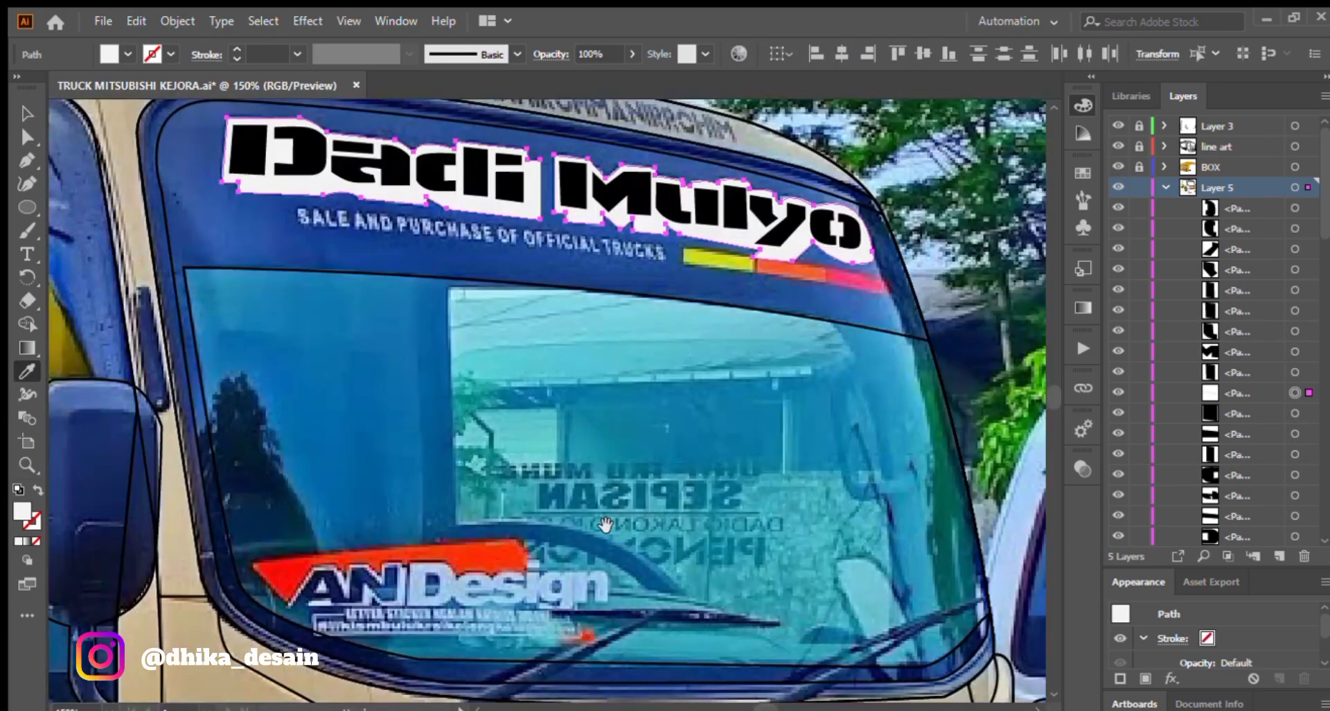
key(v)
click(228, 568)
Try to build the stripe under "Mulyo" from one slanted white bar and two duplicates.
scroll(229, 568, down, 1)
scroll(255, 334, up, 3)
key(p)
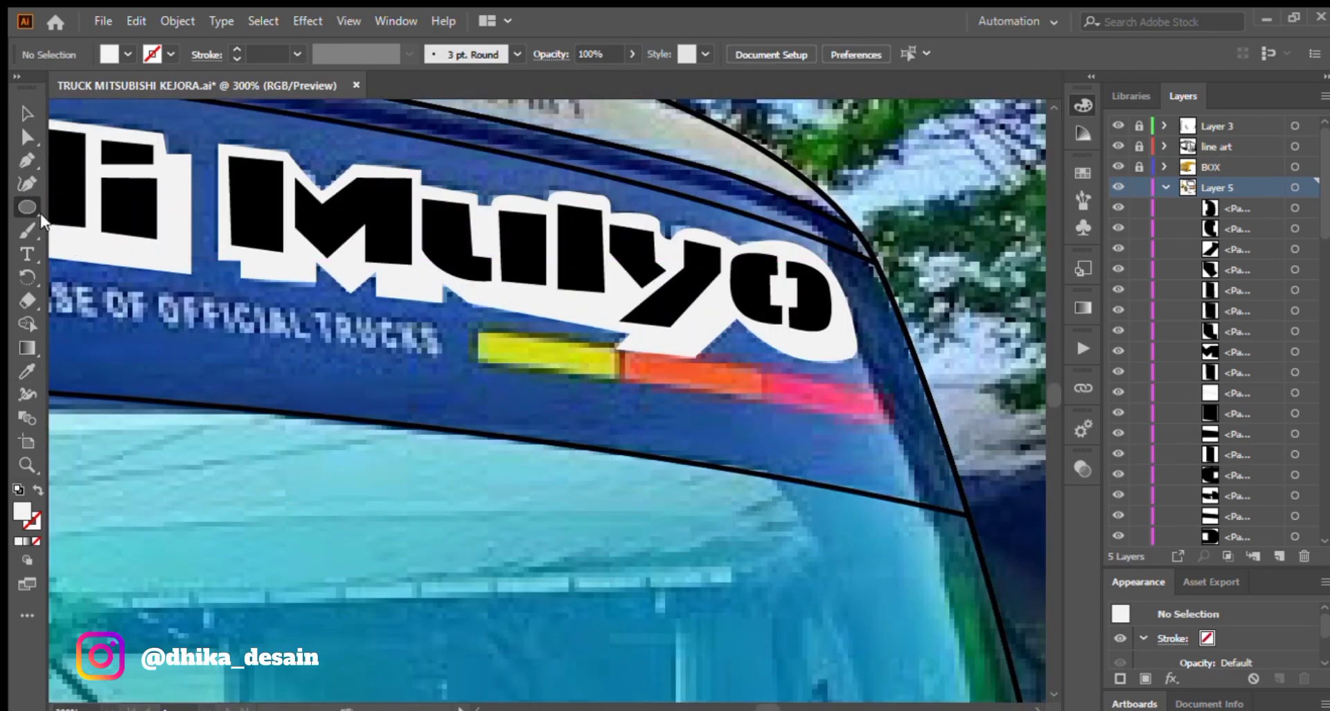
key(e)
drag(621, 375, 810, 386)
scroll(596, 324, up, 1)
key(v)
alt+drag(743, 382, 924, 404)
click(856, 374)
key(Left)
double_click(521, 373)
key(Escape)
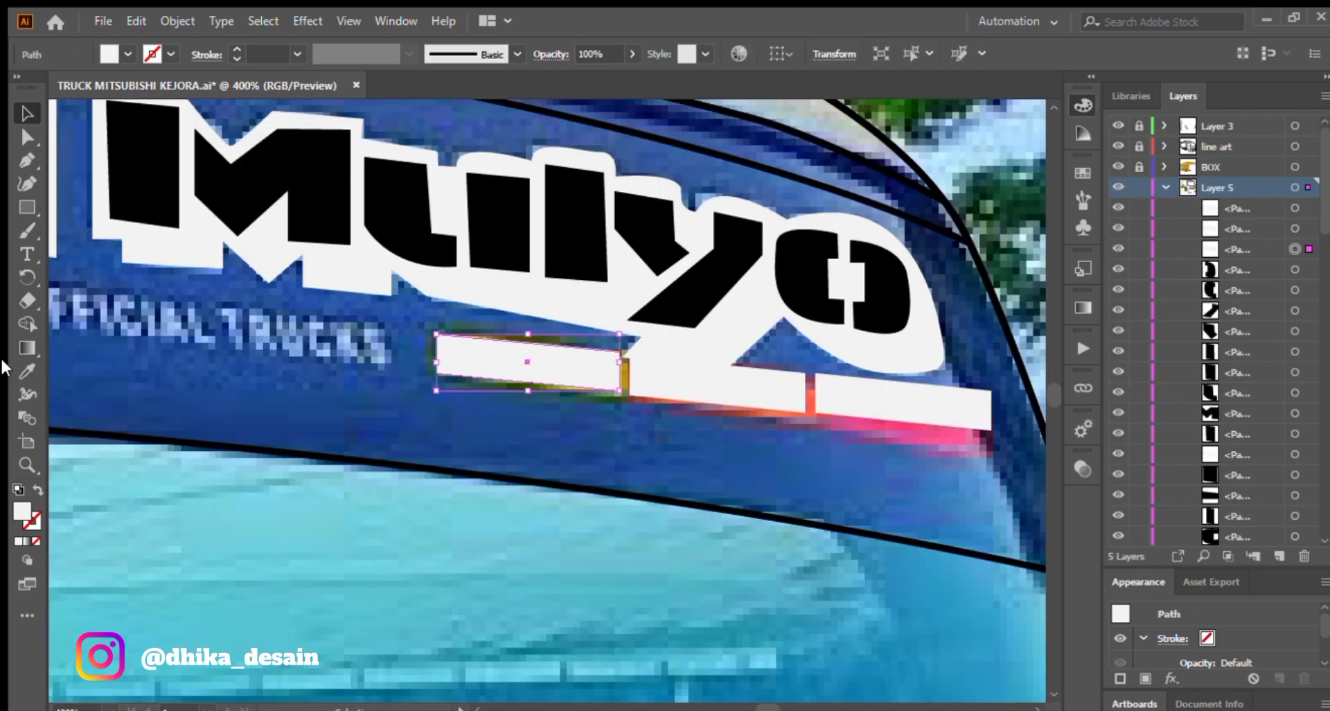
Fill the first stripe bar with a sampled yellow and nudge the other two bars into line with the photo.
click(27, 371)
scroll(547, 401, down, 4)
click(27, 113)
click(544, 283)
scroll(547, 284, down, 1)
scroll(537, 280, up, 4)
drag(540, 280, 537, 280)
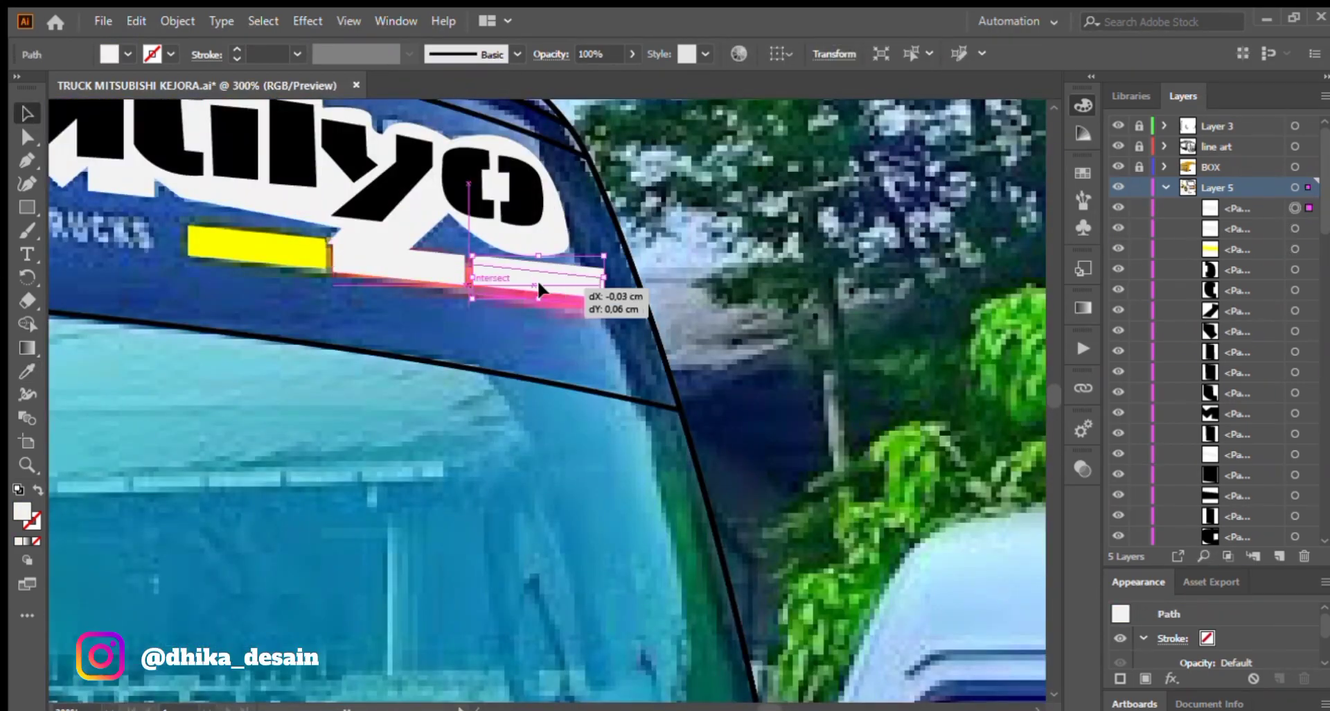
click(485, 309)
drag(430, 276, 429, 279)
Delete the three trial stripe bars under "Mulyo".
click(291, 282)
drag(291, 271, 383, 285)
key(Delete)
drag(485, 315, 443, 266)
key(Delete)
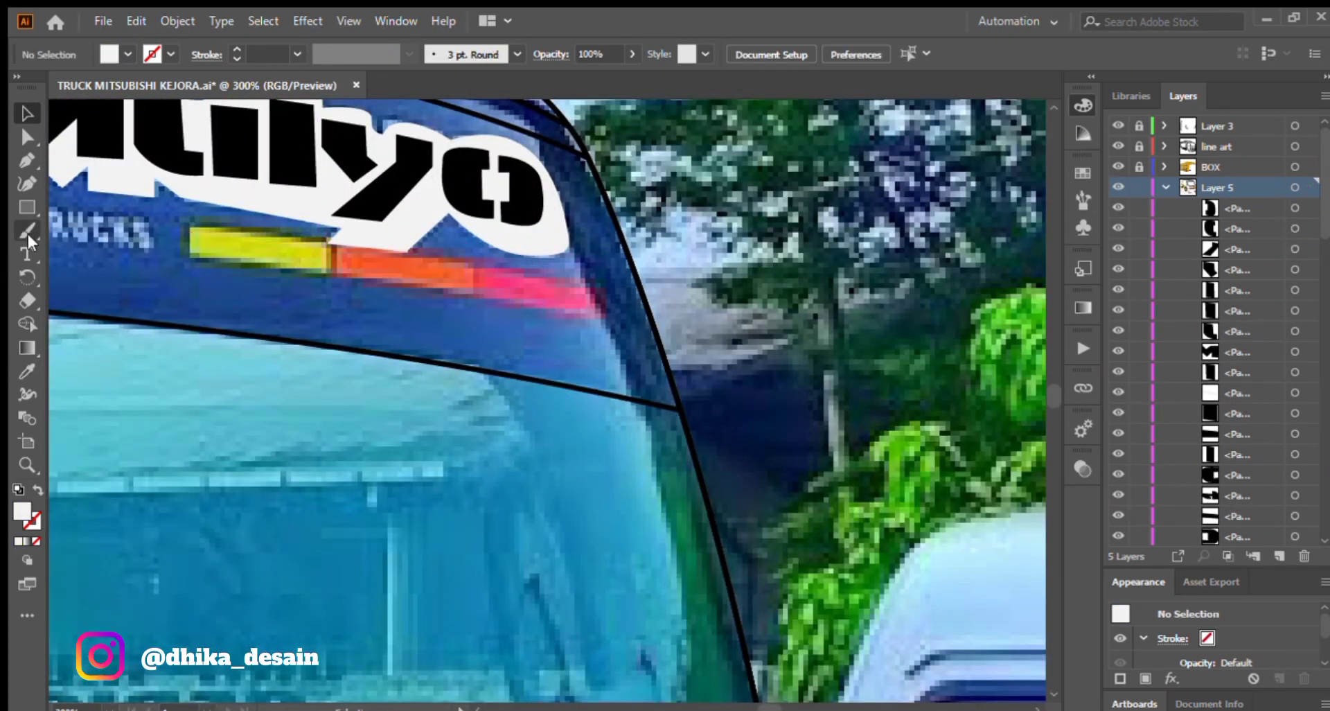
Trace the whole stripe under "Mulyo" as one closed four-point shape with a white 1 pt stroke and no fill.
click(27, 160)
click(611, 290)
click(188, 226)
click(187, 256)
click(612, 316)
click(612, 290)
key(shift+x)
ctrl+click(252, 244)
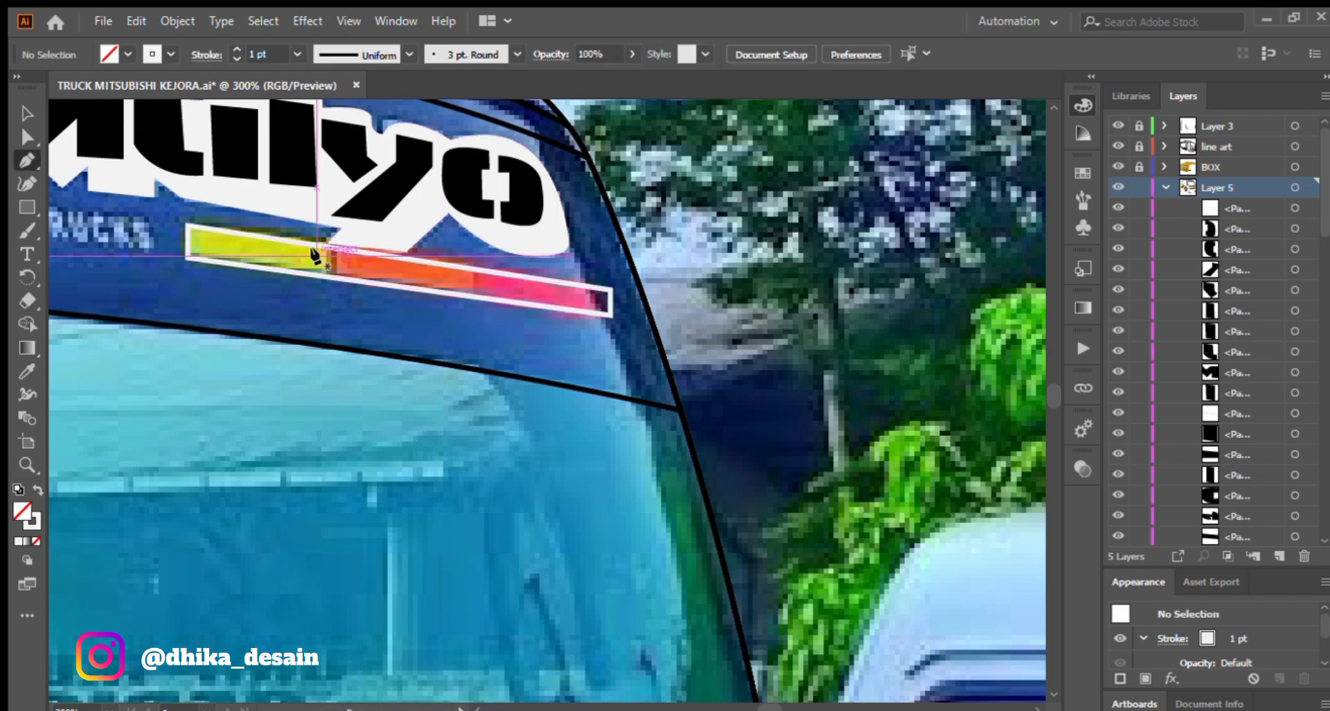
Draw a vertical line at each color boundary of the stripe and split it into three segments with Shape Builder.
click(335, 238)
click(335, 297)
ctrl+click(505, 324)
drag(334, 267, 478, 285)
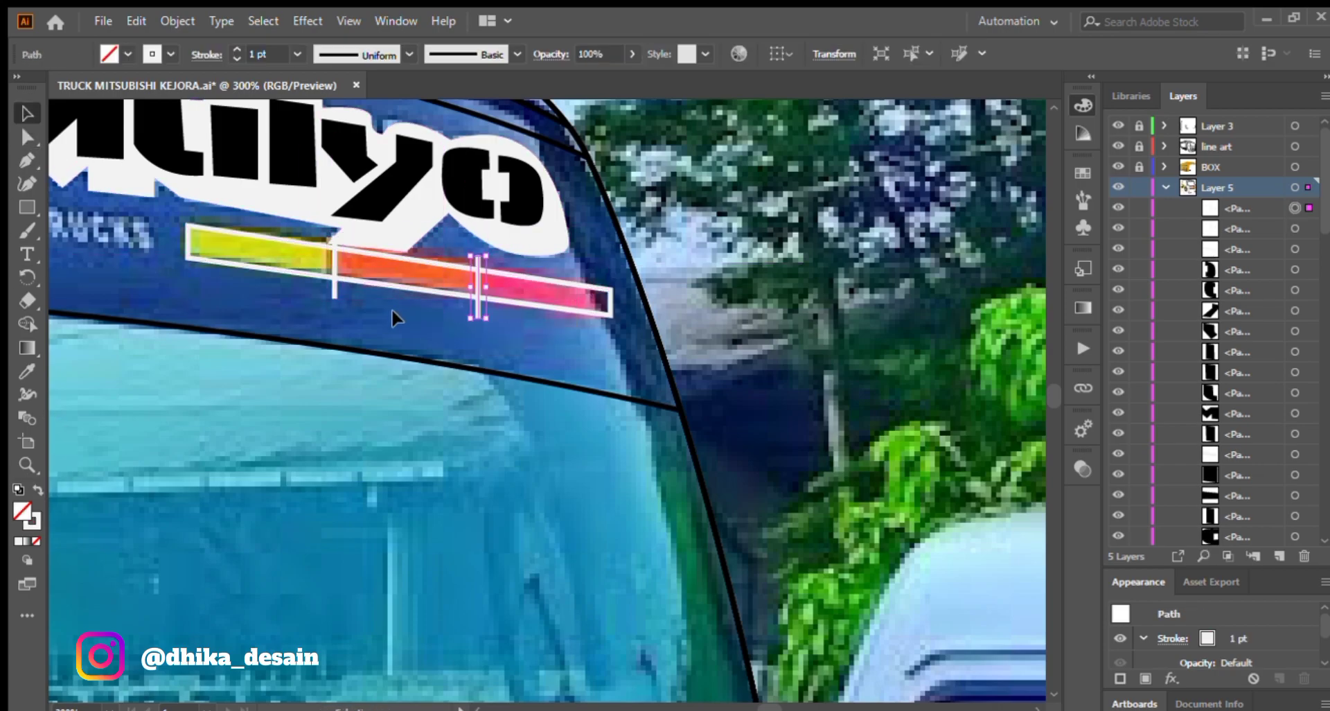
shift+click(334, 296)
key(shift+m)
click(445, 271)
key(v)
click(407, 303)
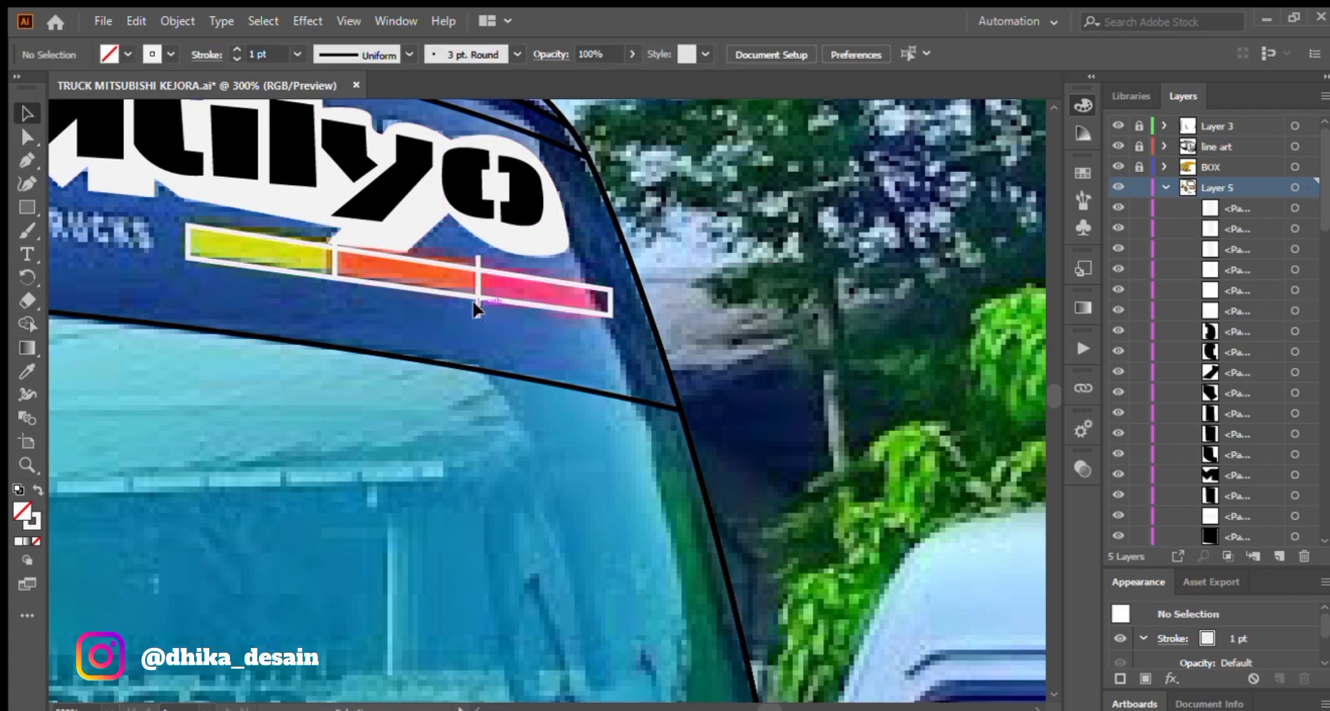
Fill the three stripe segments yellow, orange and red, sampling existing artwork colors.
click(256, 249)
scroll(296, 396, down, 4)
drag(296, 396, 392, 288)
click(27, 371)
click(393, 573)
key(v)
click(409, 284)
click(416, 263)
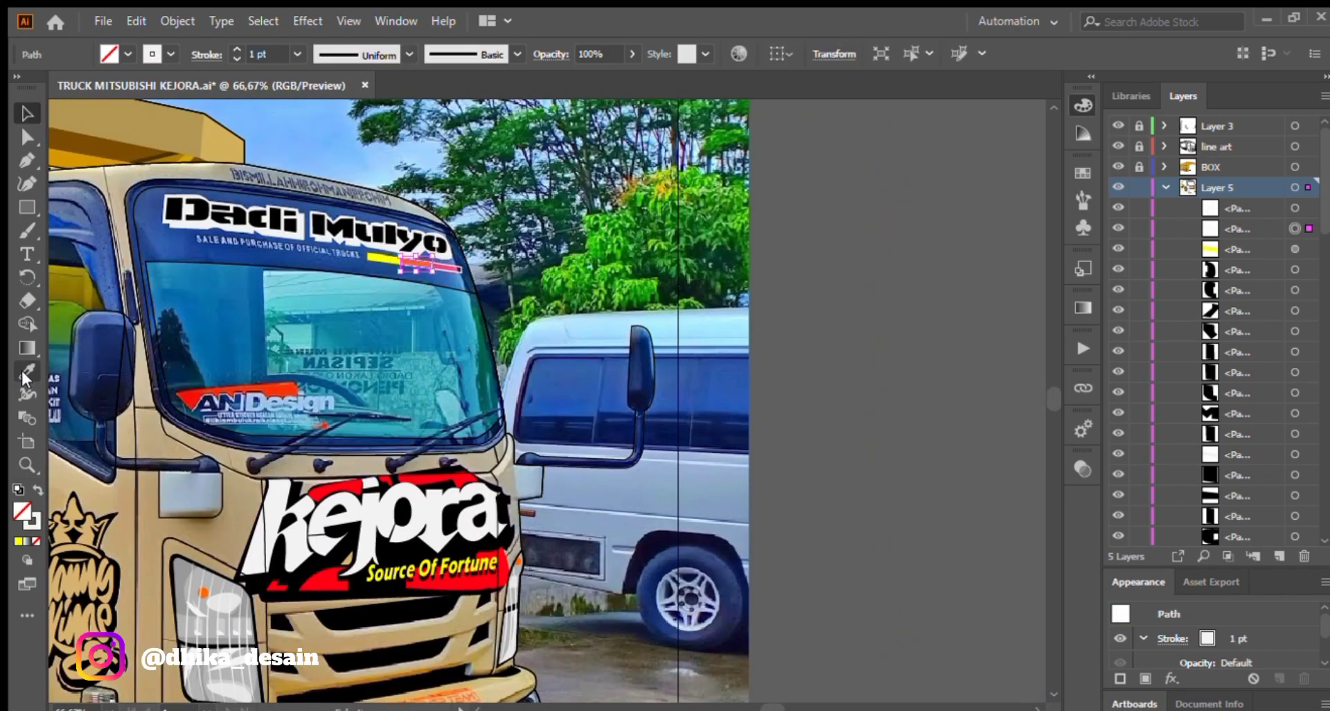
click(435, 268)
click(27, 371)
click(280, 582)
key(v)
Fill the windshield's frame, upper banner strip and glass with separate shades of dark grey.
click(195, 311)
click(164, 270)
click(870, 543)
click(184, 318)
click(20, 113)
click(139, 249)
click(27, 371)
click(207, 240)
key(v)
click(210, 242)
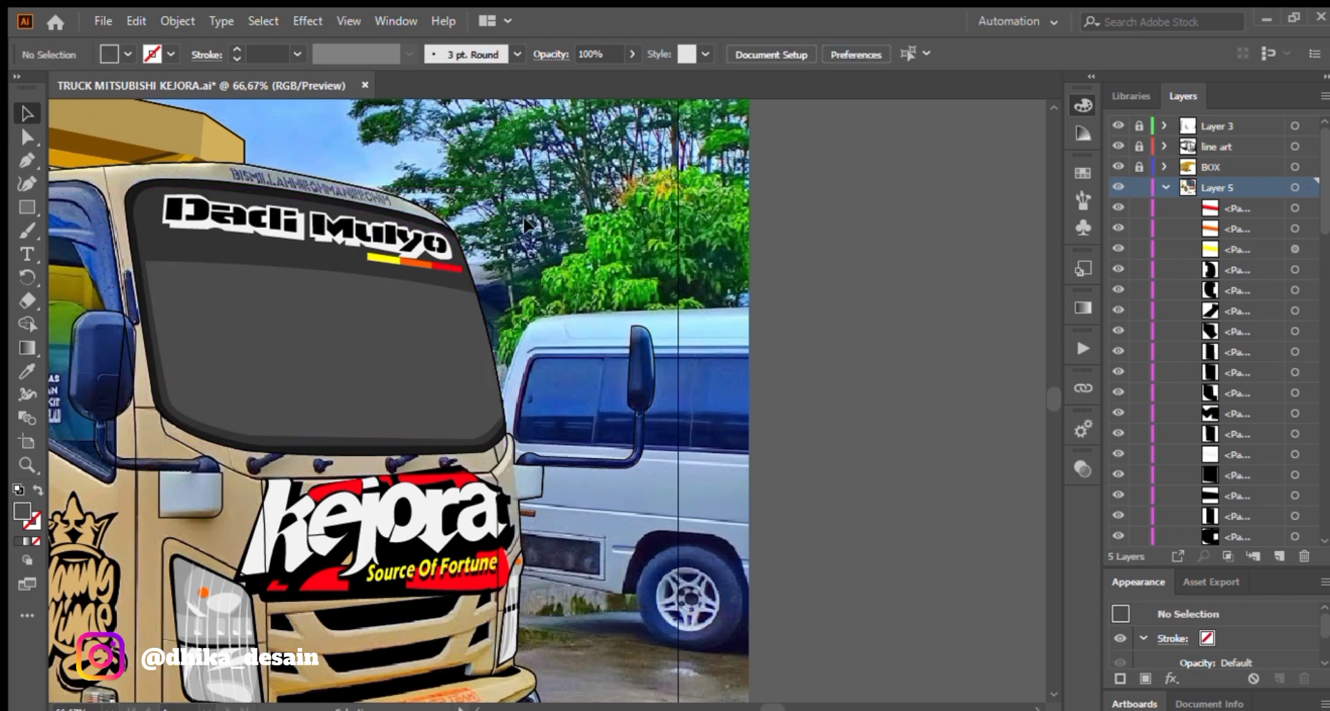
Trace the cab's side window glass as a closed path with the Pen tool.
key(ctrl+minus)
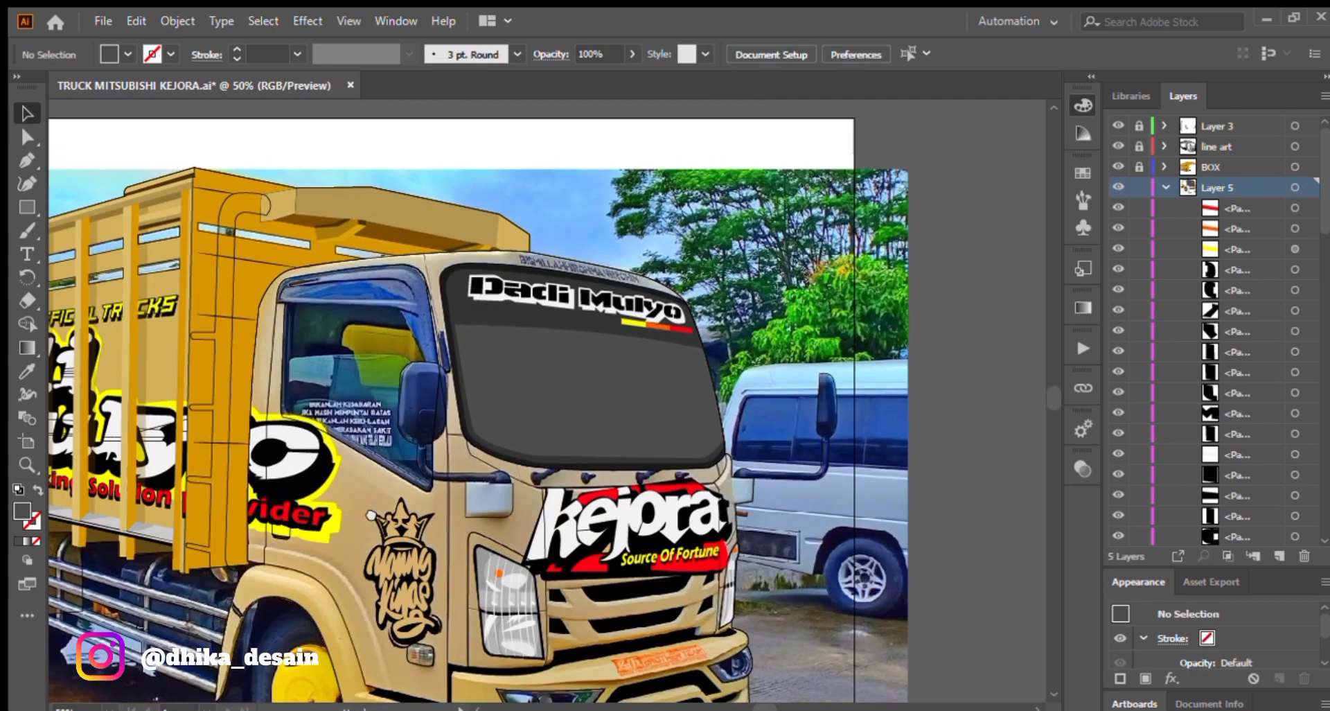
key(ctrl+1)
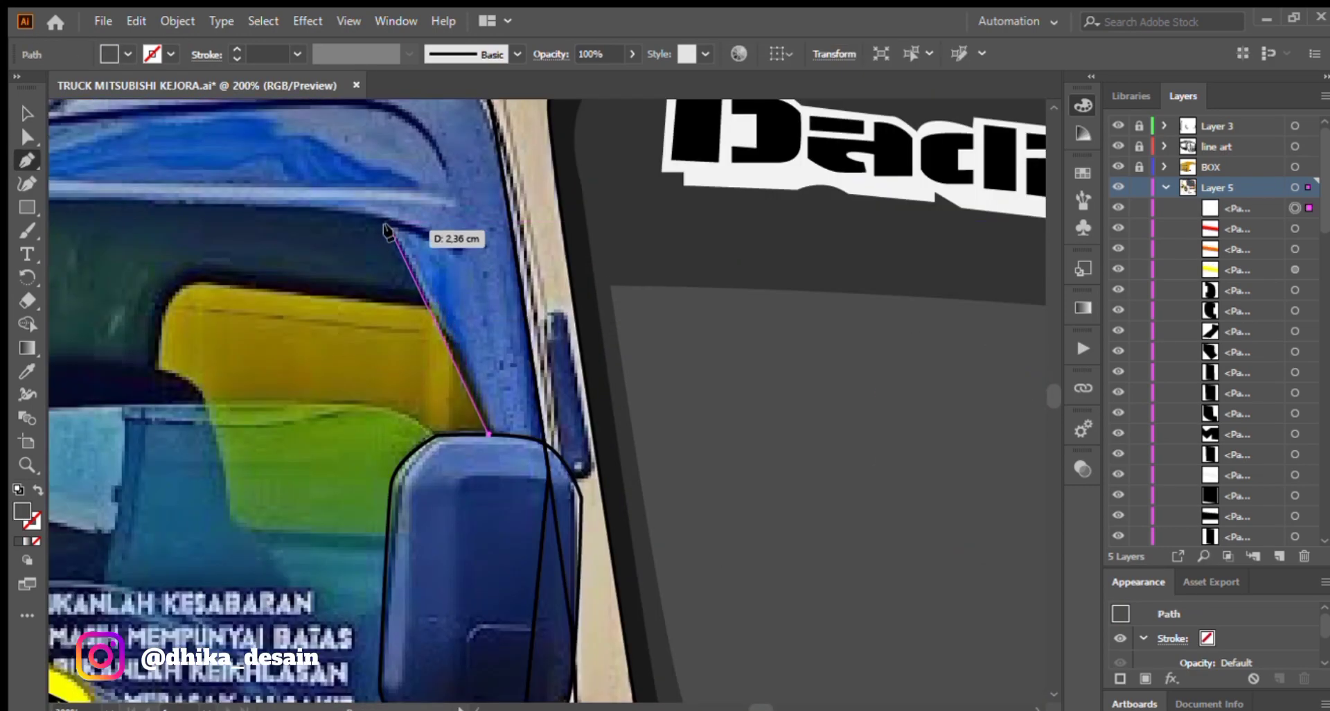
click(410, 262)
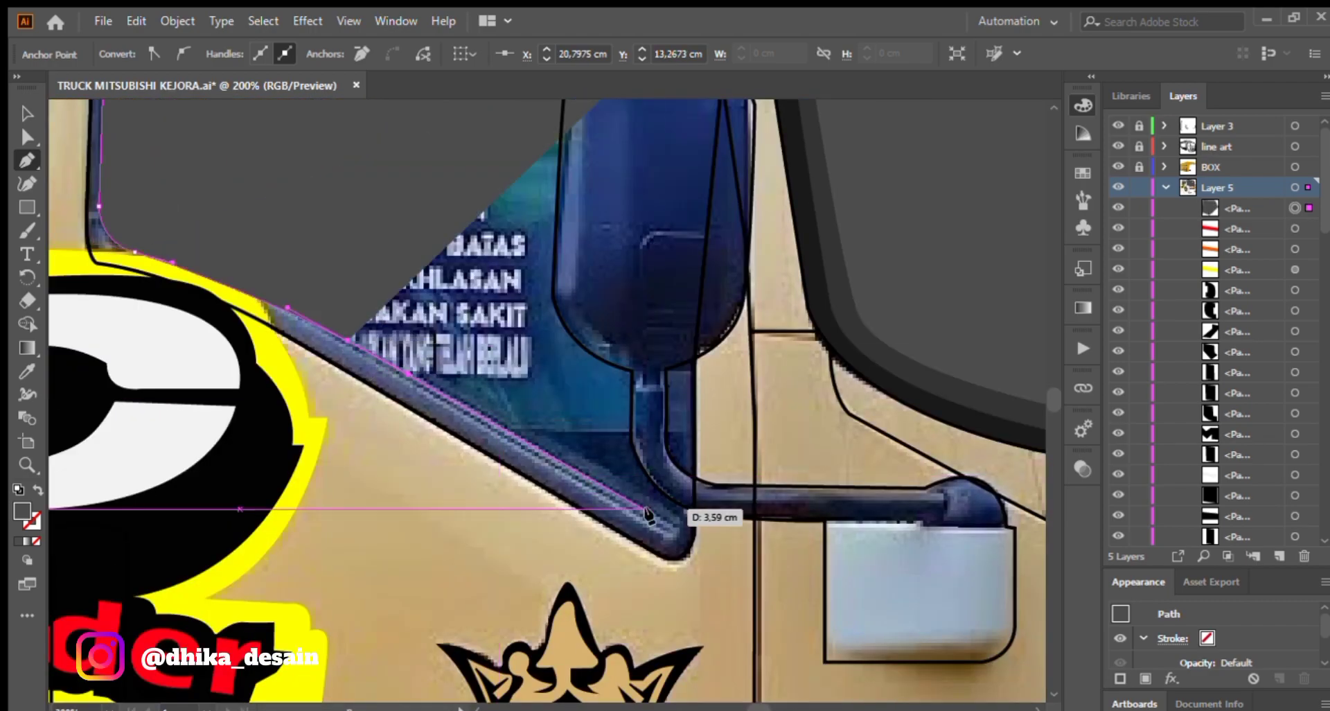
click(646, 509)
drag(674, 493, 669, 430)
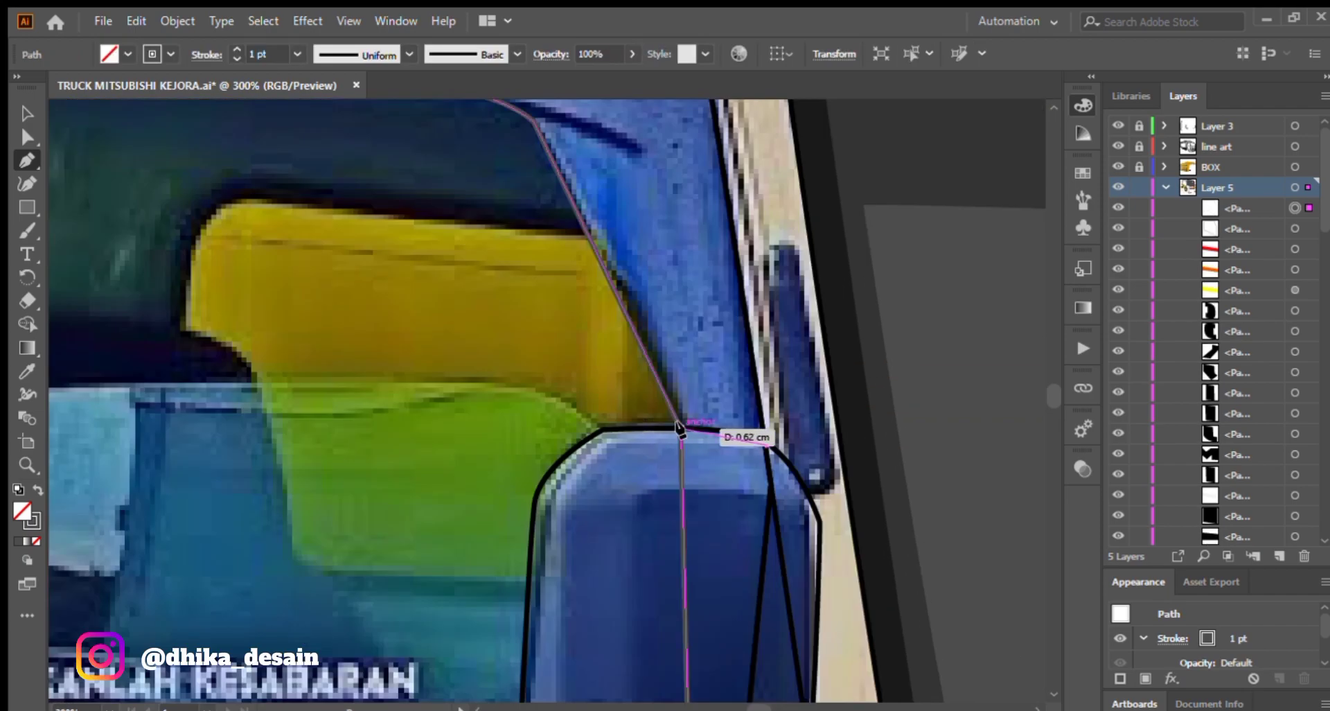
Outline the blue visor above the side window as a closed path and trim its excess with Shape Builder.
click(683, 434)
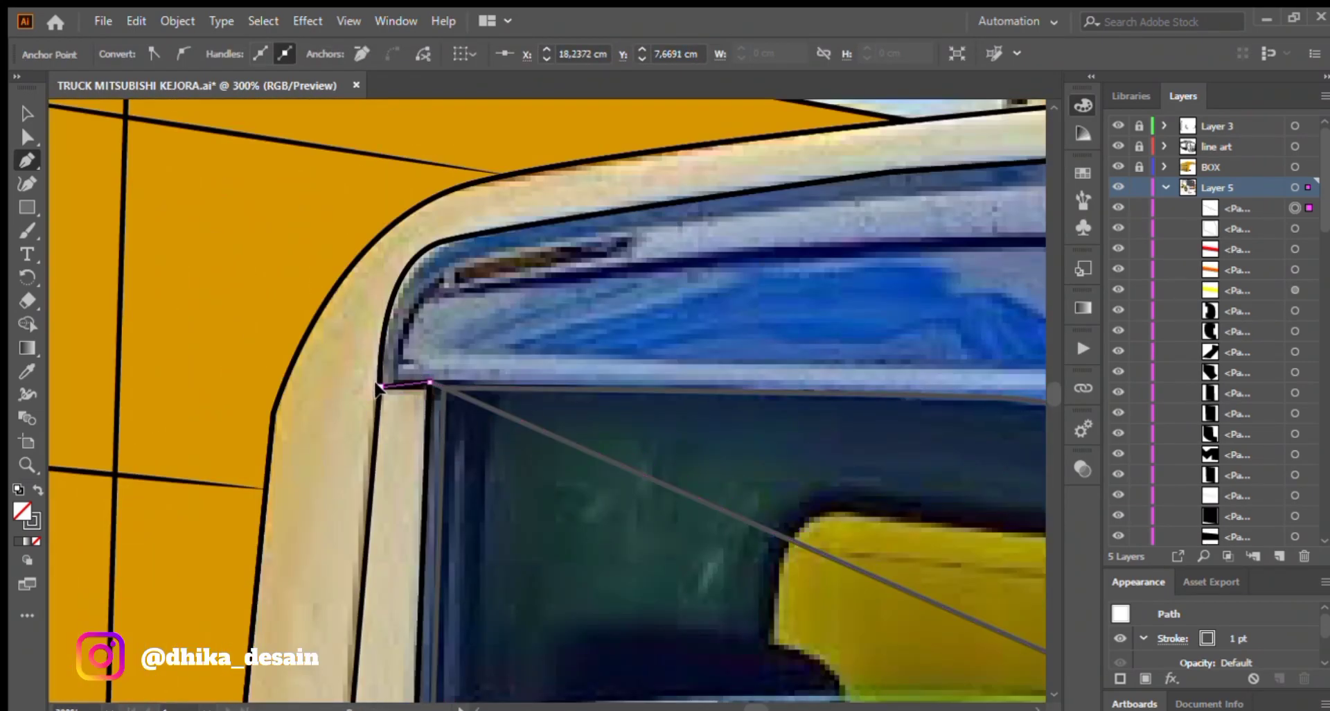
click(379, 391)
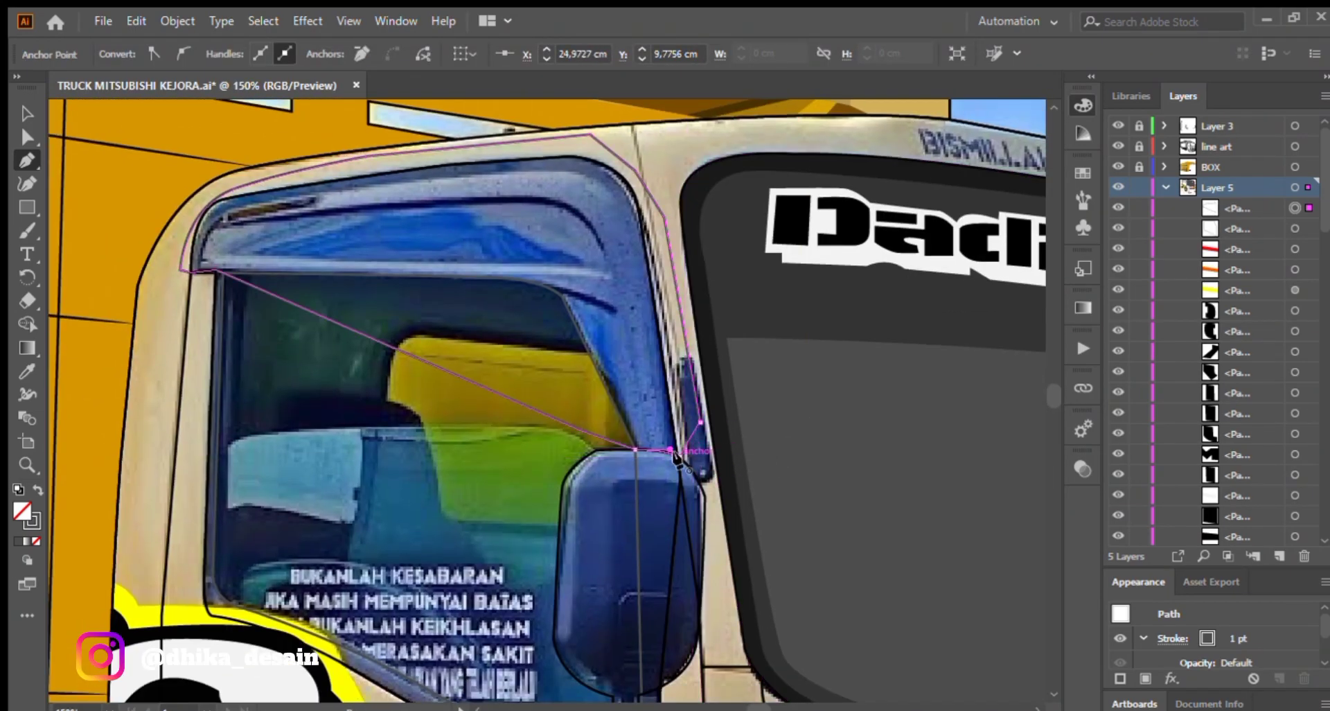
key(v)
click(479, 213)
click(615, 156)
shift+click(628, 429)
key(shift+m)
key(v)
click(437, 158)
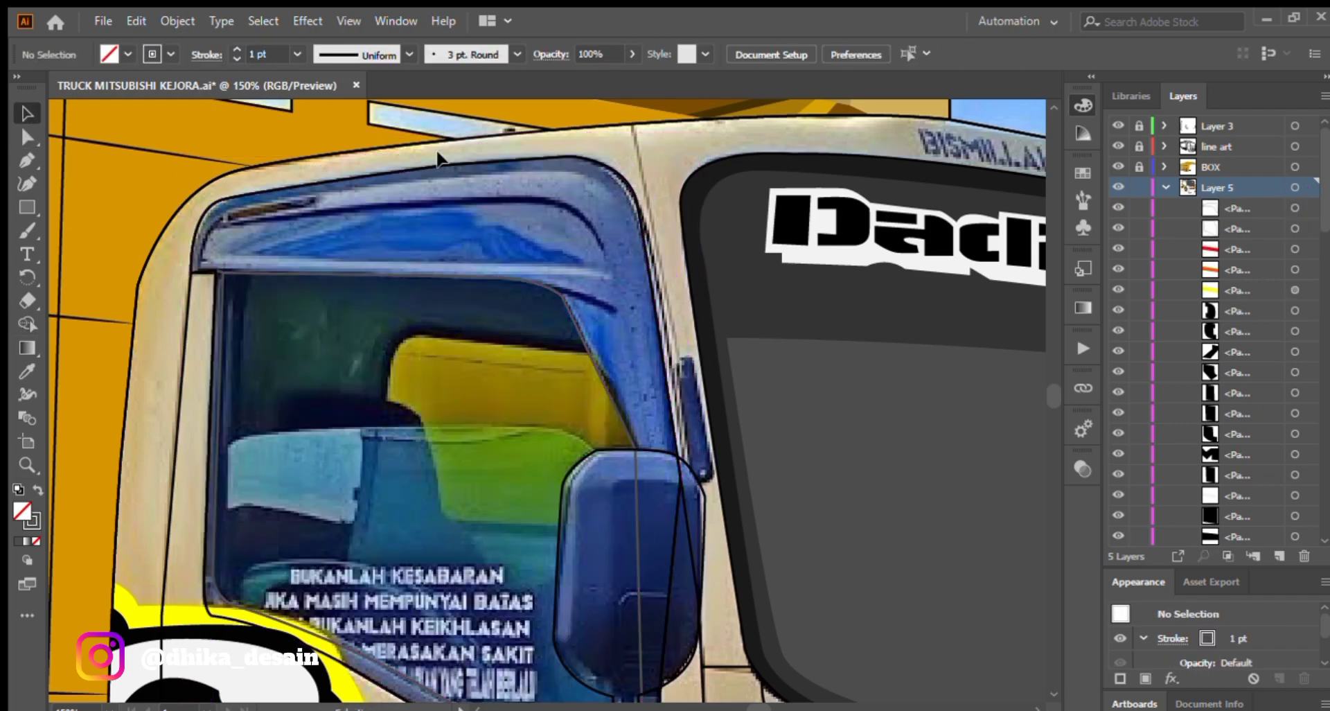
Give the visor outline a black 1 pt stroke, move it to the line art layer, lock that layer and activate Layer 5.
click(497, 275)
click(187, 335)
key(v)
drag(1290, 145, 1291, 146)
click(1139, 147)
key(p)
click(1192, 185)
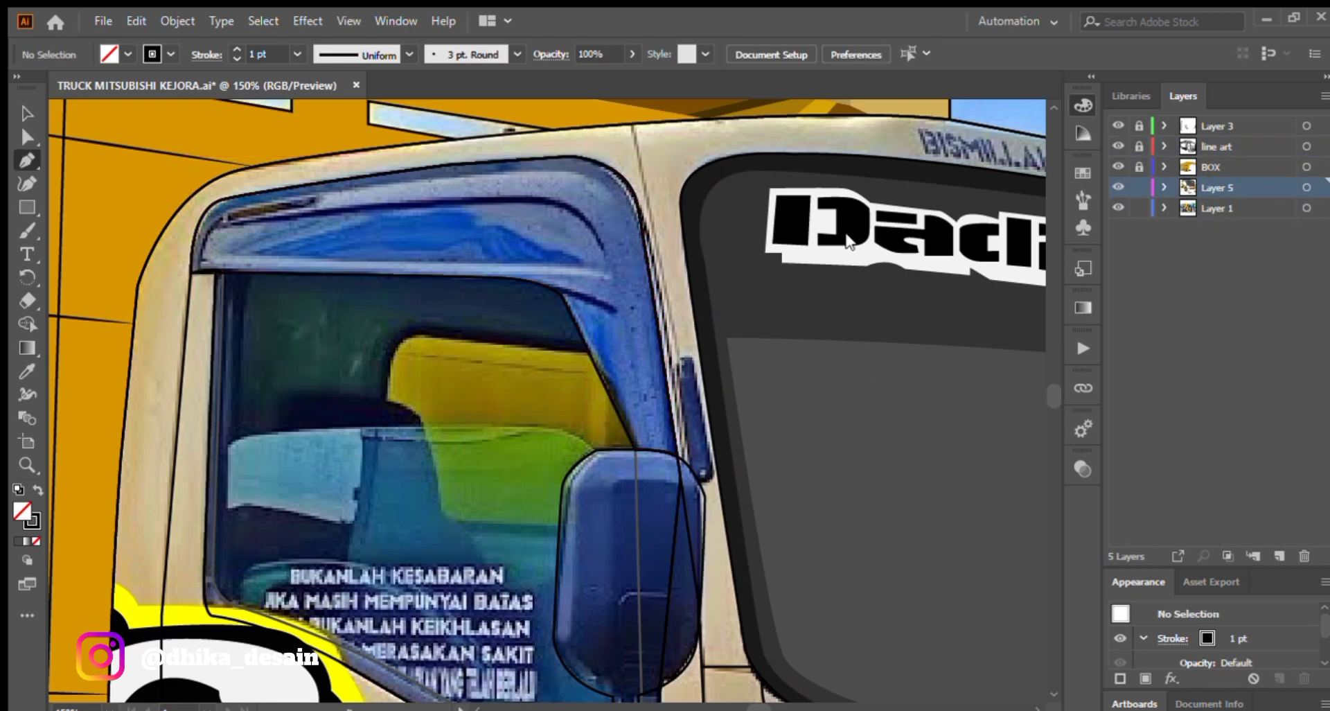
Draw the crease line at the visor's lower front corner and give it a tapered width profile.
click(514, 276)
drag(615, 309, 641, 323)
click(27, 113)
click(409, 54)
click(357, 97)
click(440, 196)
key(p)
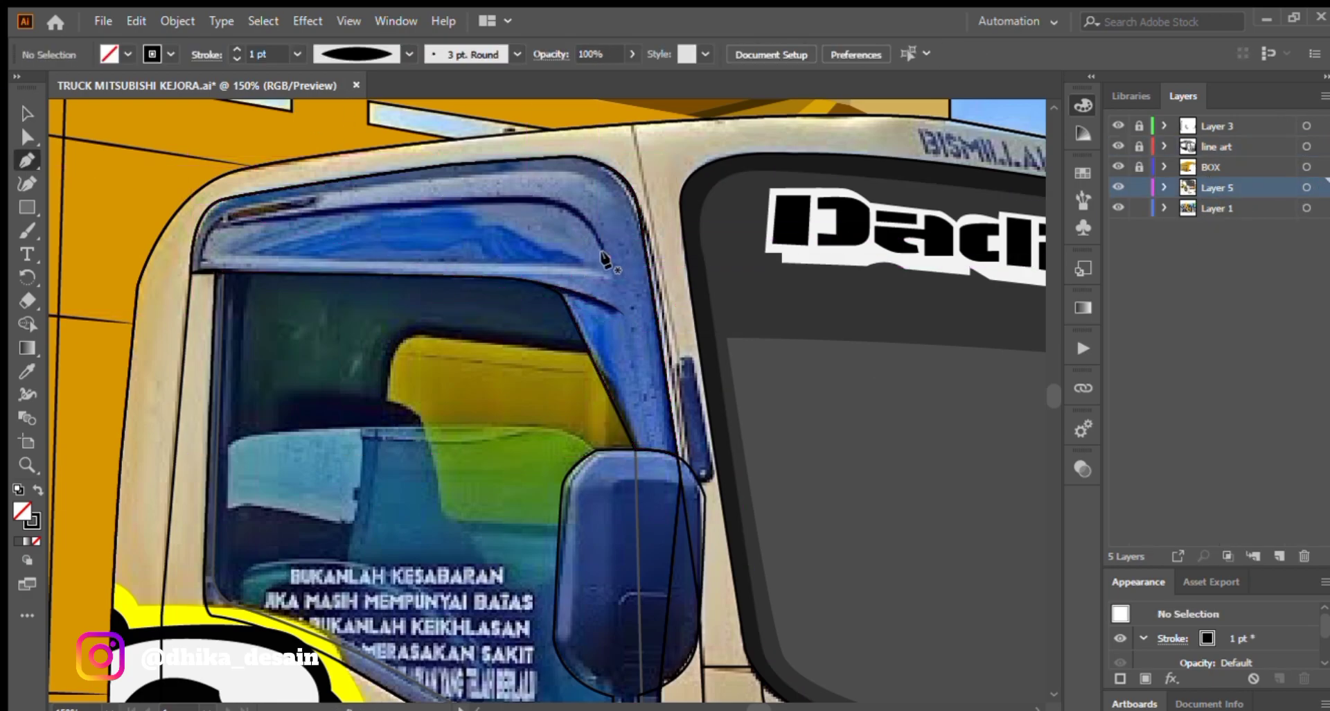
Draw the long curved crease across the visor and the short curve at its rear end as tapered lines.
click(609, 258)
click(215, 221)
drag(199, 267, 196, 321)
key(v)
click(431, 201)
click(553, 214)
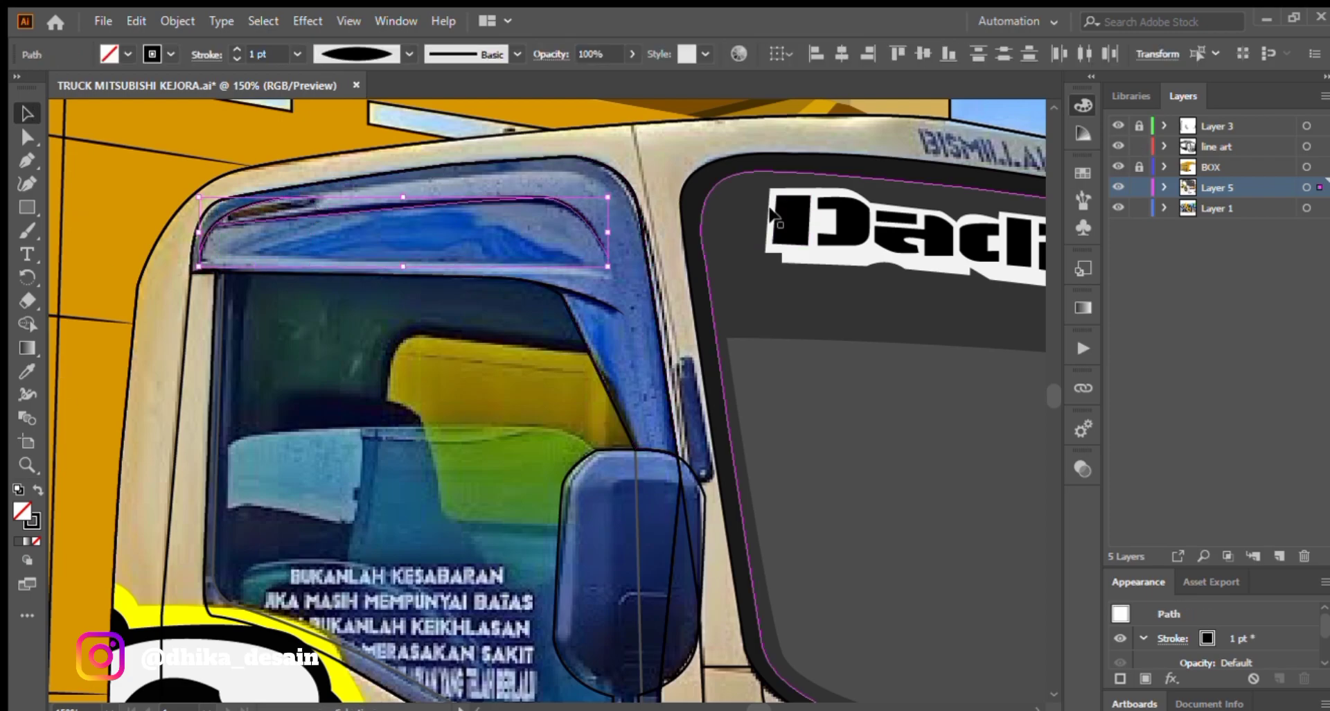
Move the visor crease lines to the line art layer, lock that layer and make Layer 5 active.
drag(1324, 177, 1320, 146)
click(1139, 146)
click(1217, 187)
key(p)
scroll(534, 305, up, 2)
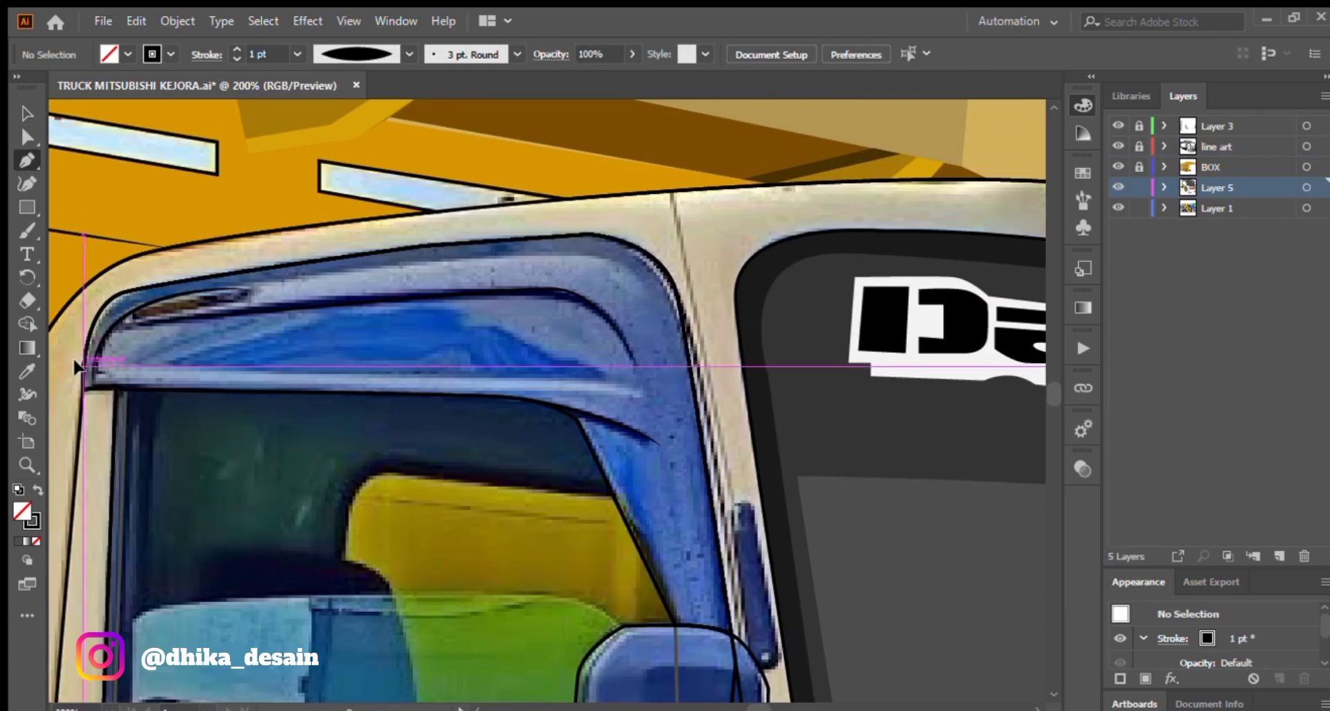
Trace the visor's thin lower lip and a large shading area over its upper and front parts as closed paths.
click(83, 366)
click(589, 380)
click(676, 623)
click(626, 410)
mouse_move(431, 317)
mouse_down()
mouse_move(247, 336)
mouse_move(258, 323)
mouse_up()
mouse_move(131, 381)
mouse_down()
mouse_move(109, 443)
mouse_move(254, 421)
mouse_up()
click(200, 332)
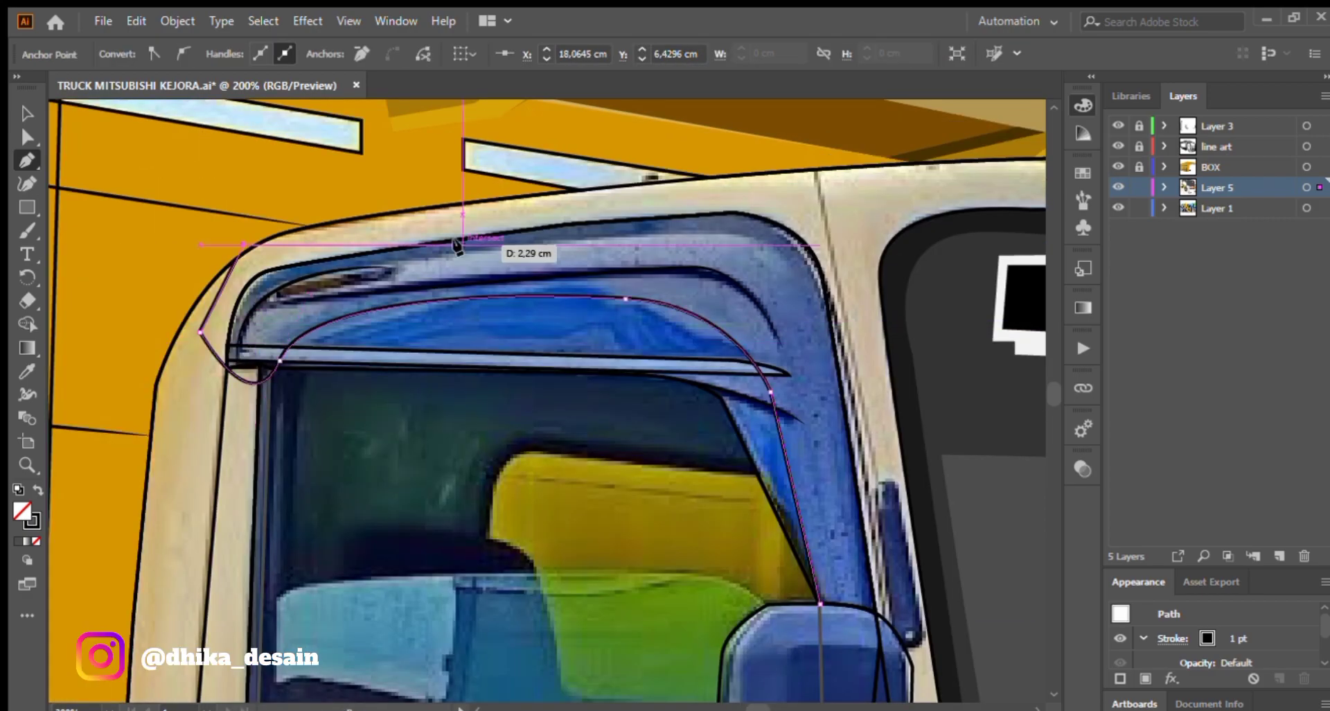
click(240, 252)
click(574, 209)
drag(575, 209, 419, 170)
click(645, 157)
click(663, 563)
Trace a narrow shading band along the visor's top and front edge as a closed path.
click(693, 333)
drag(579, 197, 517, 196)
drag(200, 291, 161, 380)
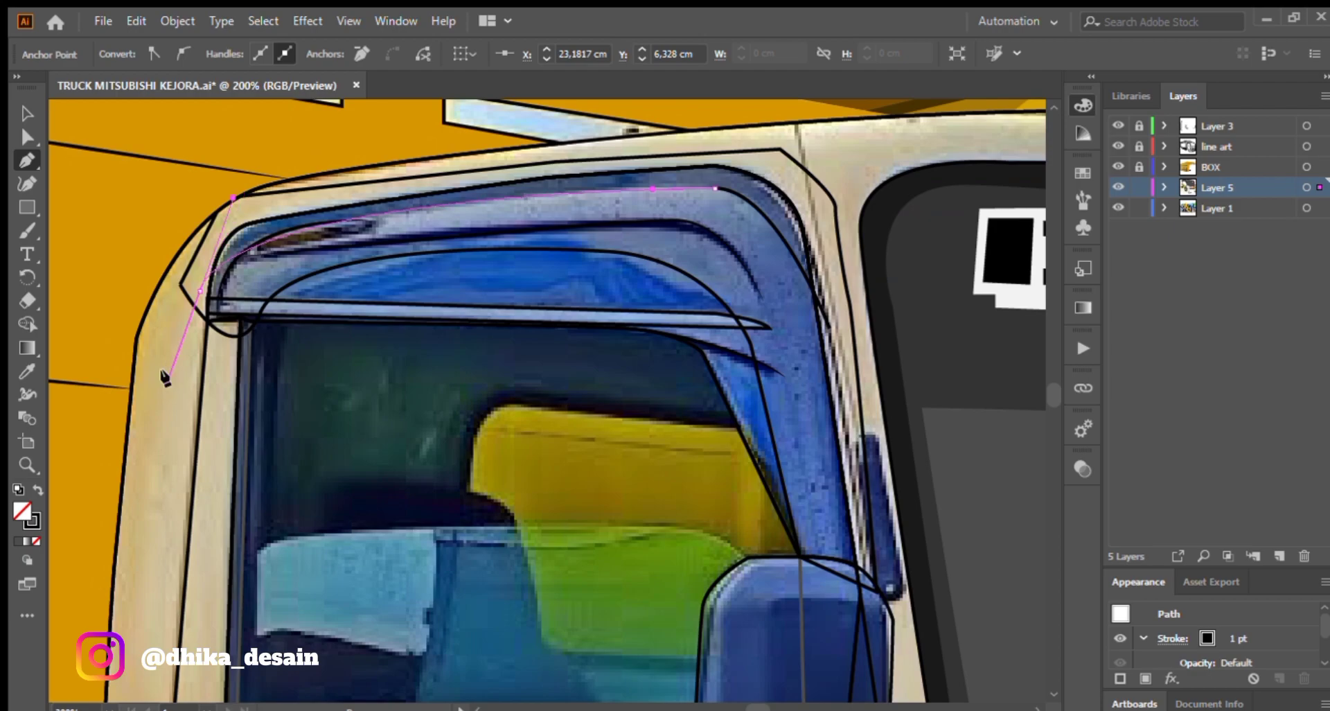
click(709, 143)
drag(715, 173, 540, 167)
click(626, 173)
click(654, 321)
Select the visor outline and shading paths, trim the parts outside the visor with Shape Builder and delete the leftovers.
key(v)
drag(520, 380, 683, 339)
shift+click(613, 168)
key(shift+m)
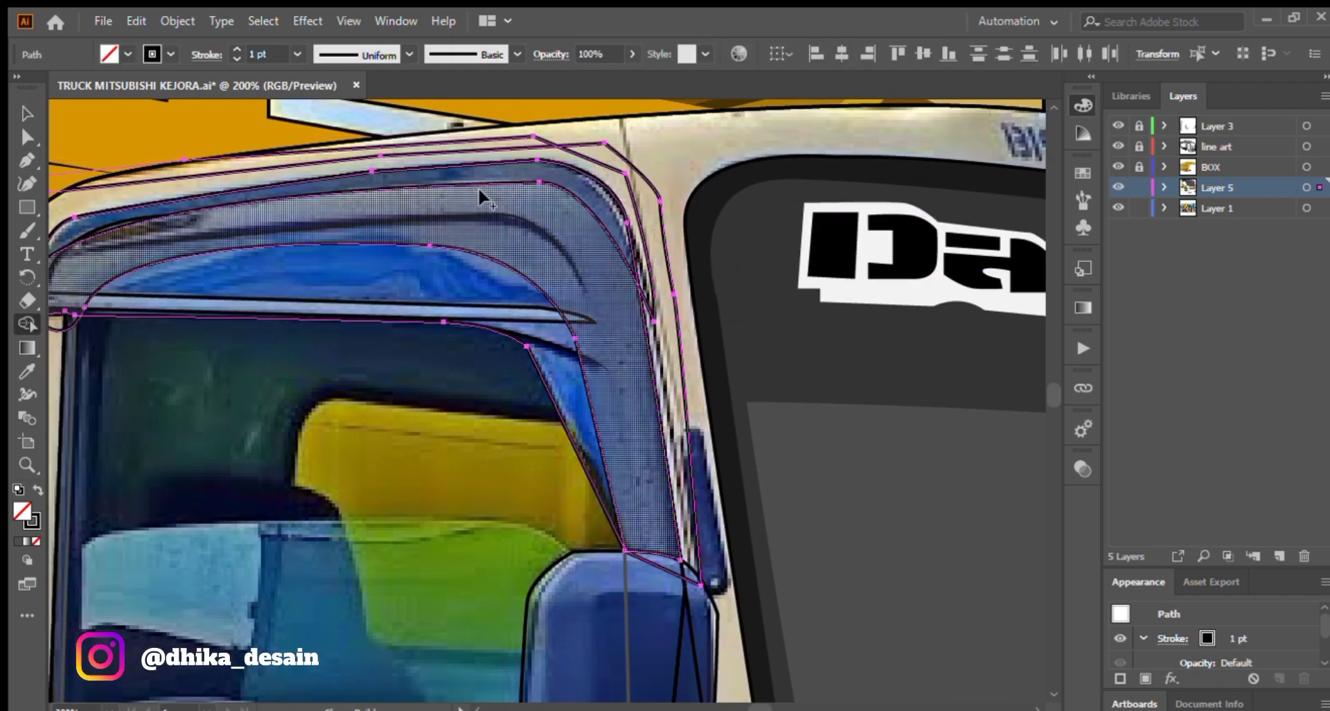
alt+click(526, 136)
key(v)
click(639, 144)
click(630, 173)
key(Delete)
scroll(568, 226, down, 2)
scroll(350, 267, up, 2)
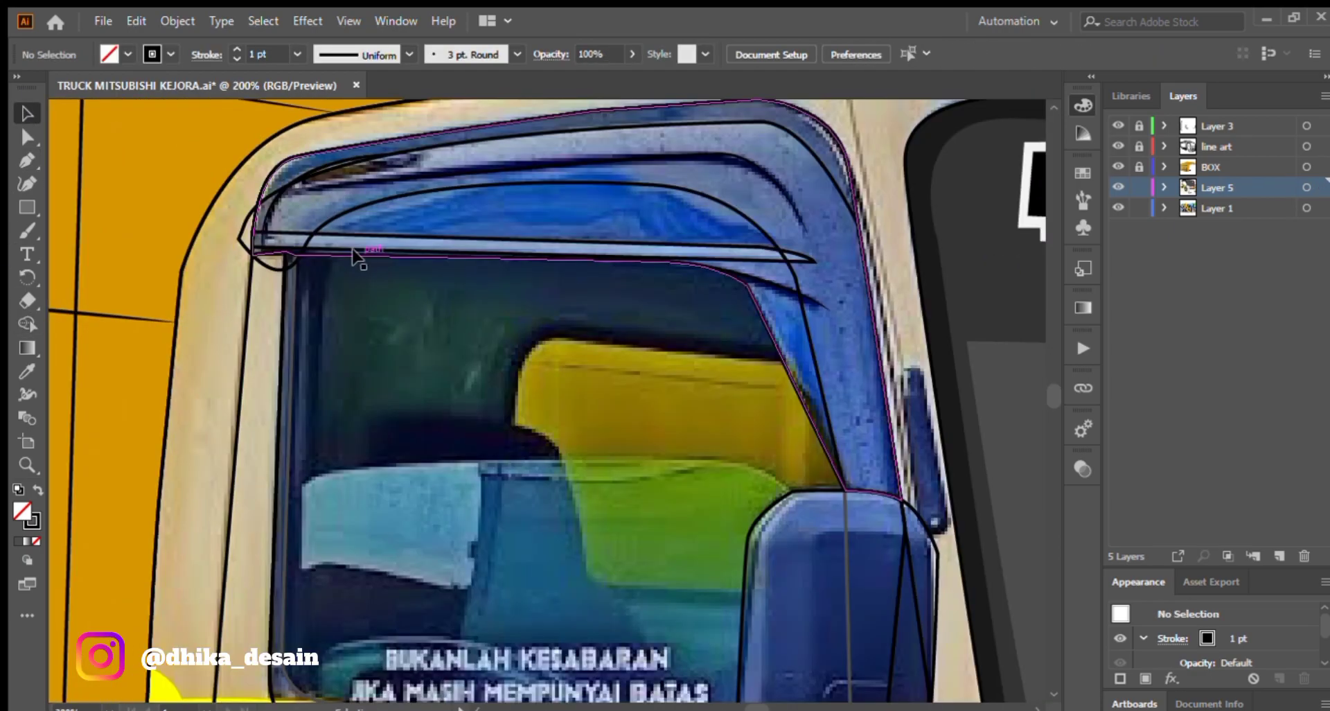
Trim the visor's lower lip against the visor outline with Shape Builder and delete the leftover pieces at its rear end.
click(306, 244)
shift+click(352, 255)
click(24, 320)
key(v)
click(272, 268)
key(Delete)
drag(236, 182, 300, 215)
click(602, 241)
click(808, 543)
click(318, 161)
click(608, 320)
Trace the yellow and green area seen through the side window as a closed path reaching behind the mirror.
scroll(608, 305, down, 2)
scroll(587, 397, up, 2)
key(p)
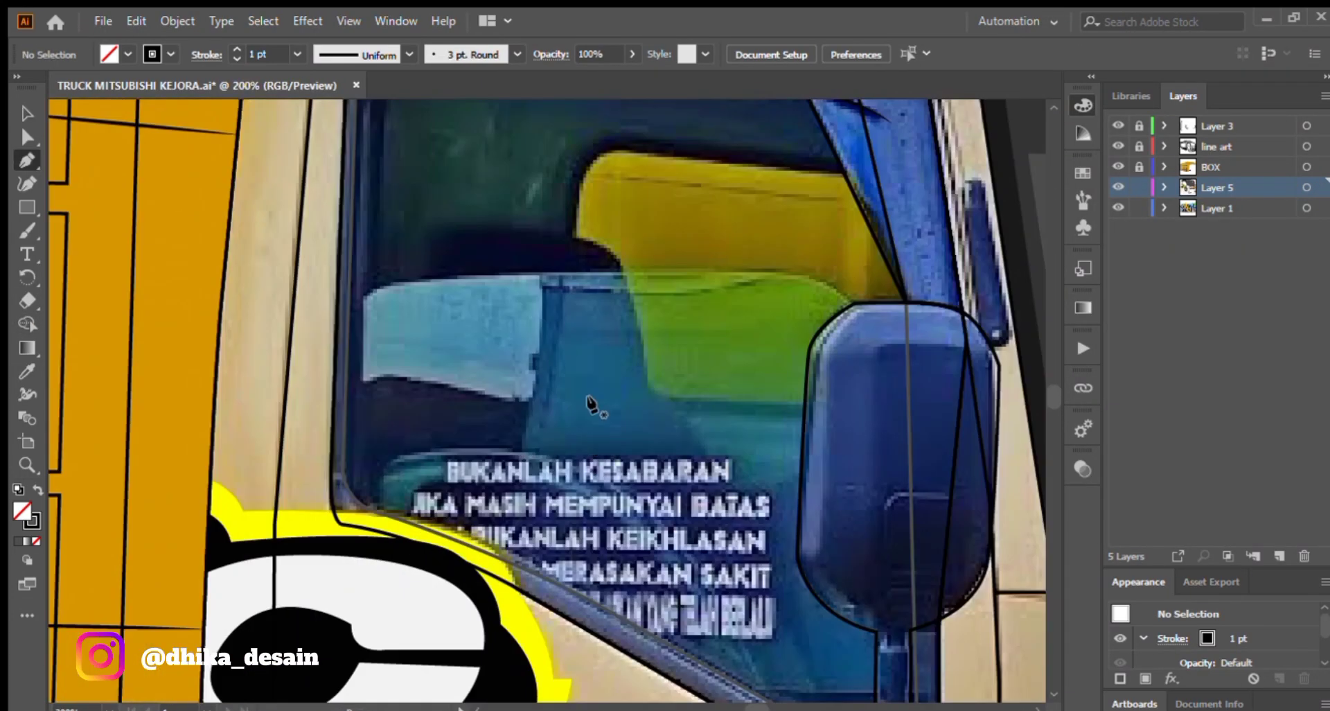
drag(645, 339, 464, 392)
click(667, 223)
click(457, 202)
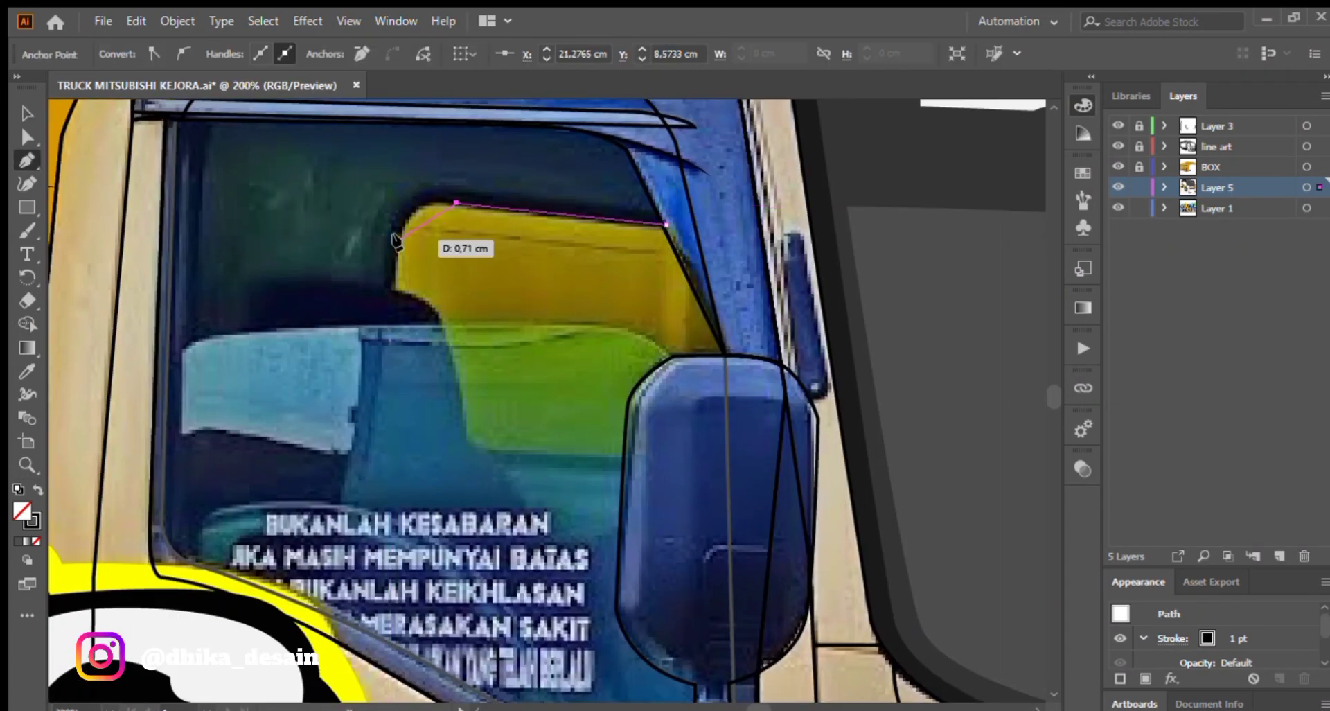
click(466, 441)
drag(467, 441, 392, 293)
drag(420, 303, 429, 317)
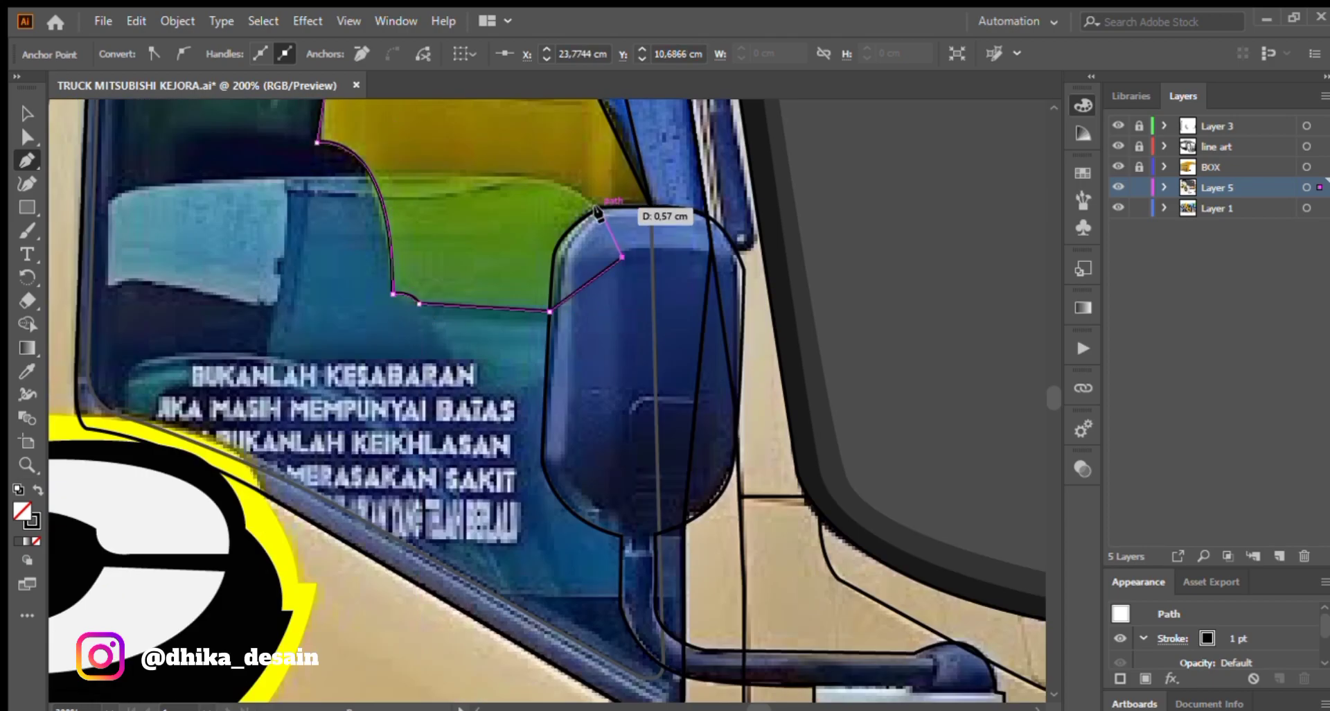
drag(392, 169, 201, 305)
key(ctrl+z)
key(ctrl+z)
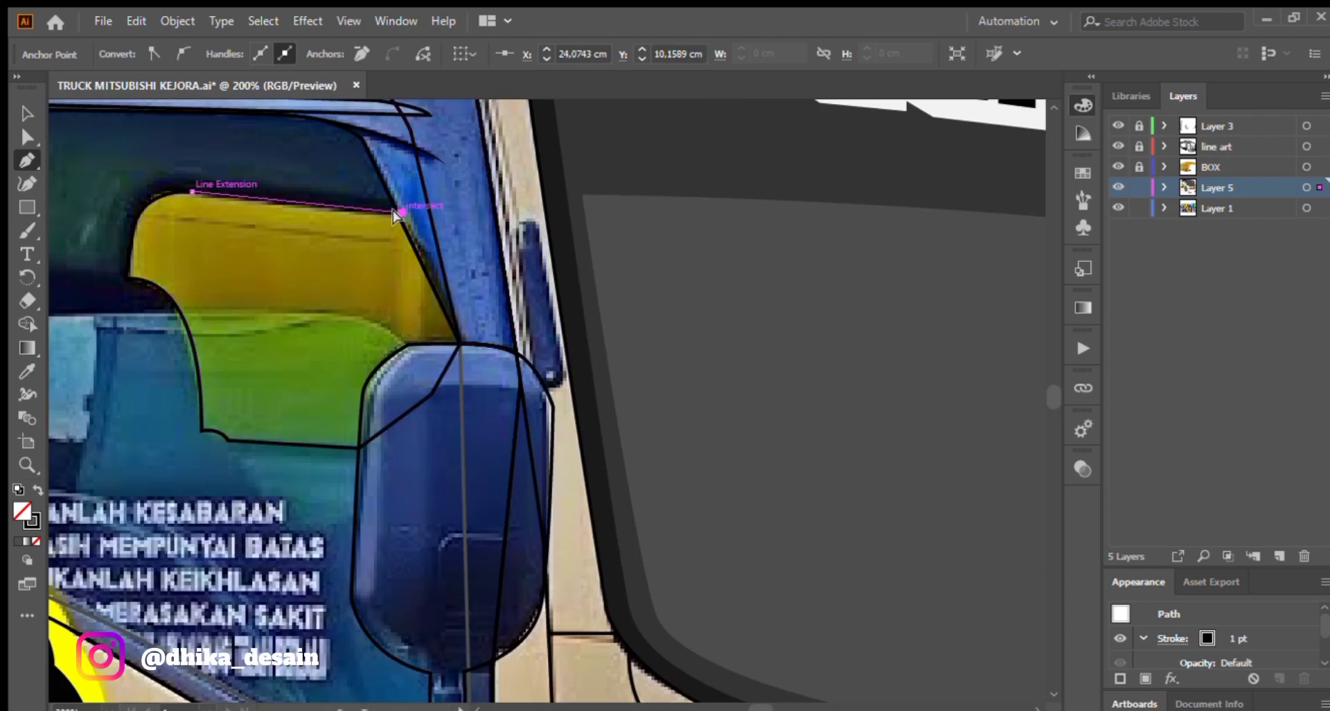
ctrl+click(276, 178)
Trace the dark seat silhouette inside the side window as a closed path extending past the window's lower edge.
scroll(276, 187, down, 2)
scroll(229, 263, up, 2)
drag(106, 259, 294, 257)
click(583, 600)
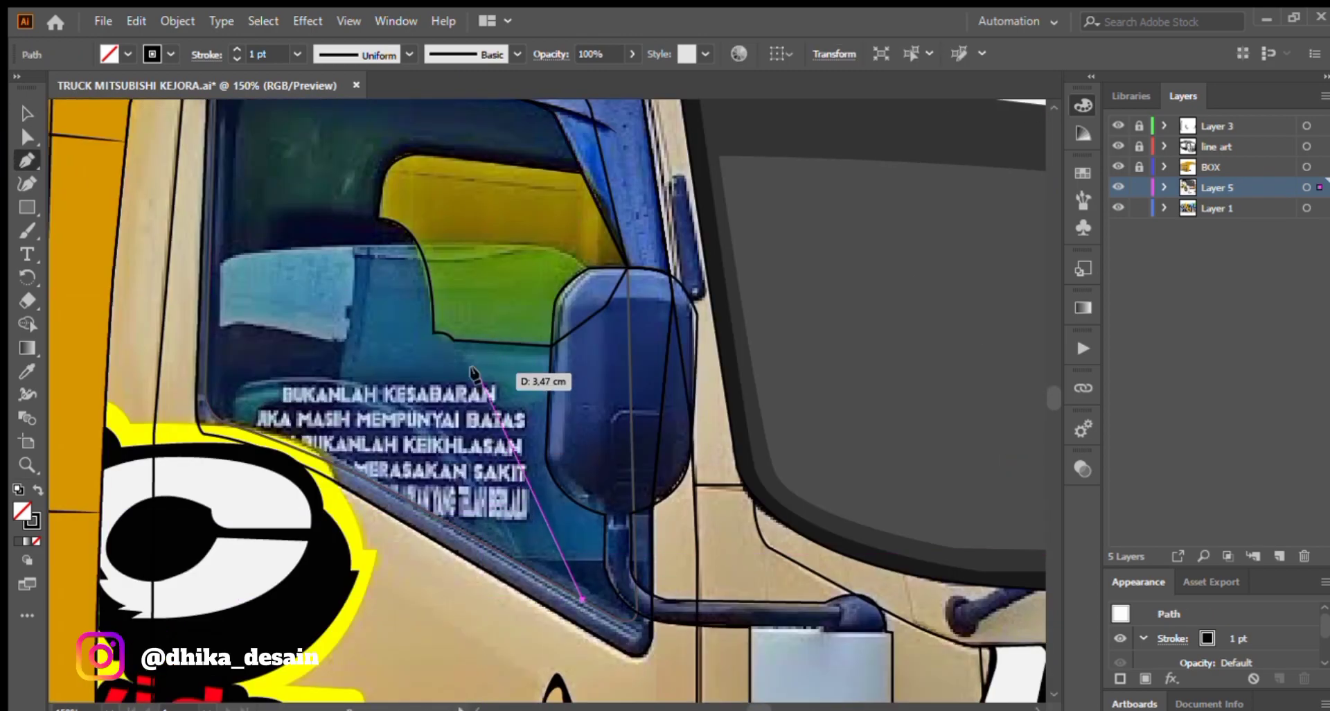
drag(435, 333, 471, 266)
drag(196, 393, 198, 437)
click(335, 542)
click(467, 620)
click(582, 599)
Trim the seat silhouette to the window outline and the yellow-green area with Shape Builder, removing the excess parts.
click(27, 113)
click(210, 246)
shift+click(523, 466)
key(shift+m)
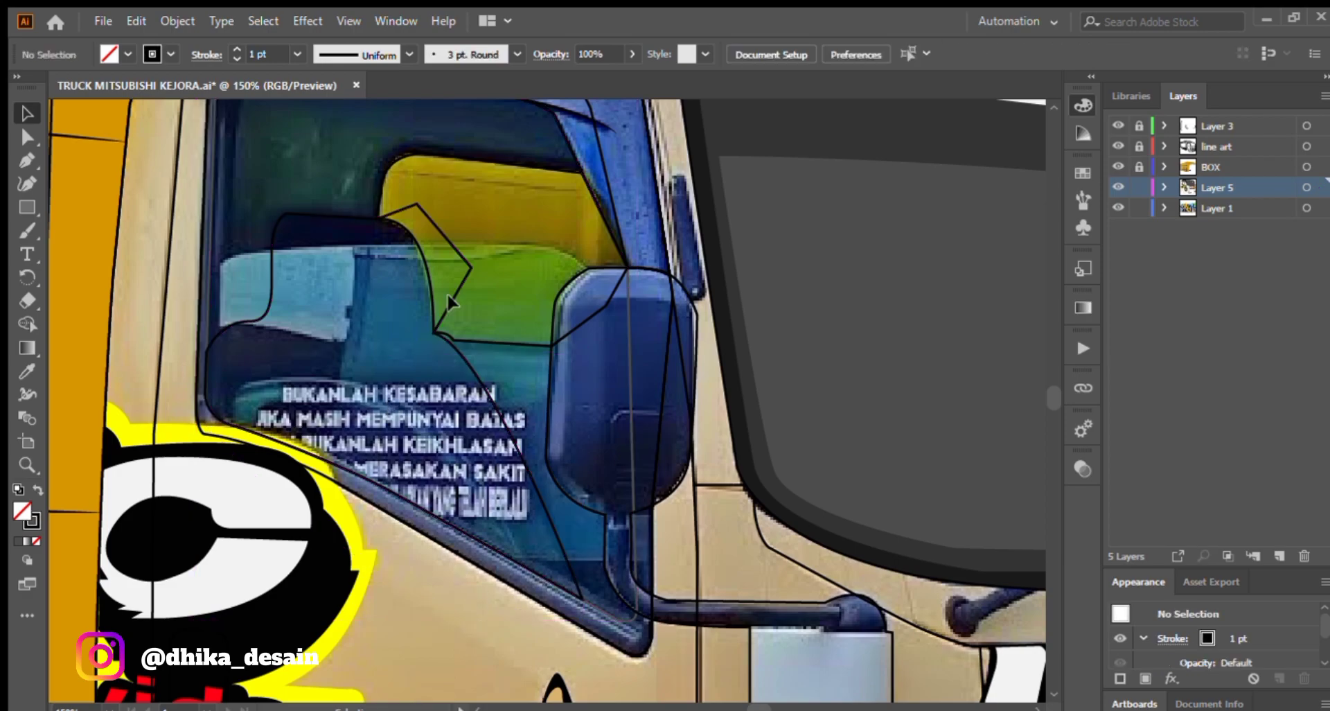
click(432, 291)
shift+click(438, 226)
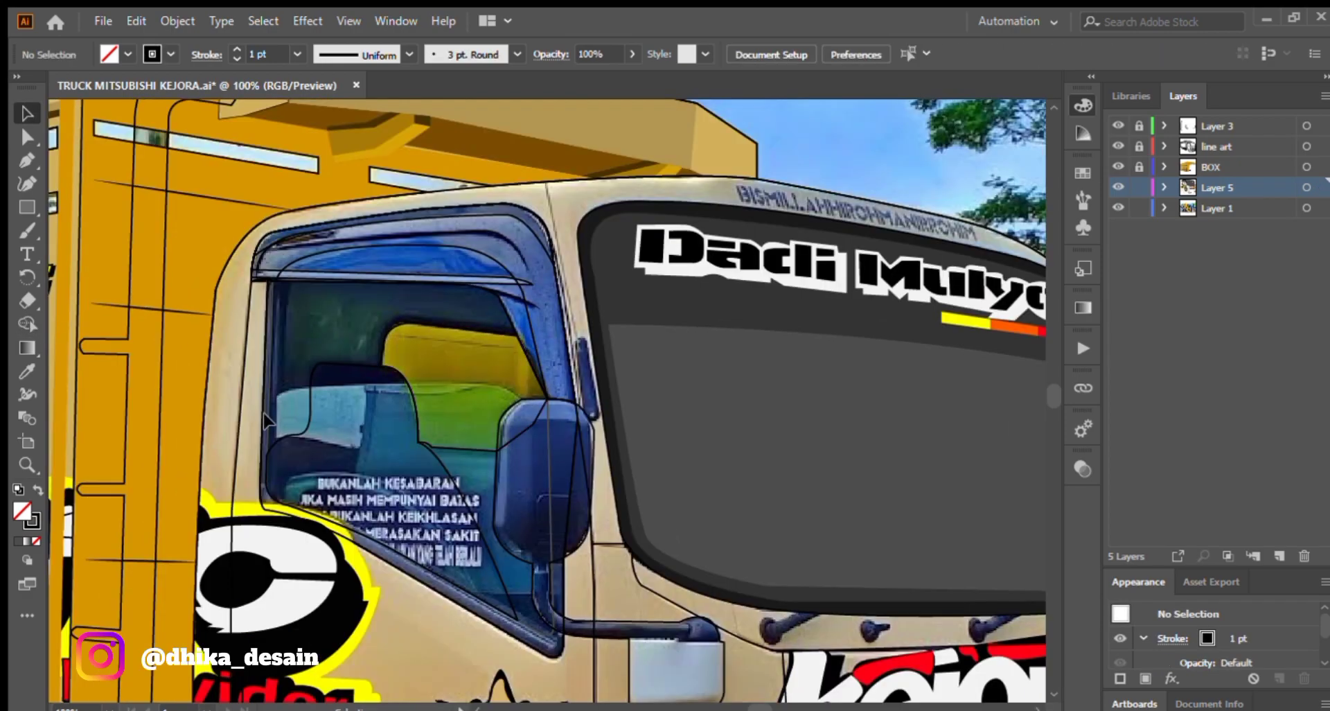
Trace the lighter lower part of the side window, from its curved upper edge to below the window, as a closed path.
scroll(525, 449, up, 3)
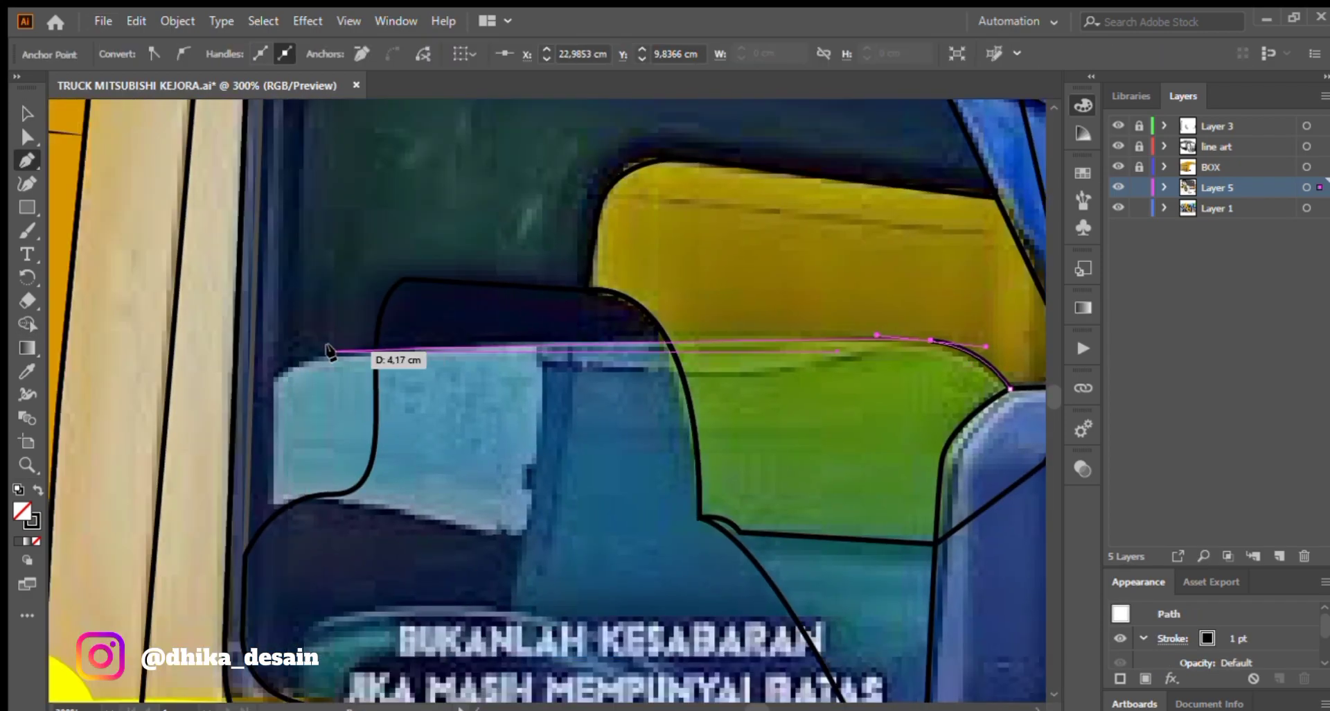
click(273, 351)
click(237, 420)
click(208, 549)
scroll(207, 550, down, 2)
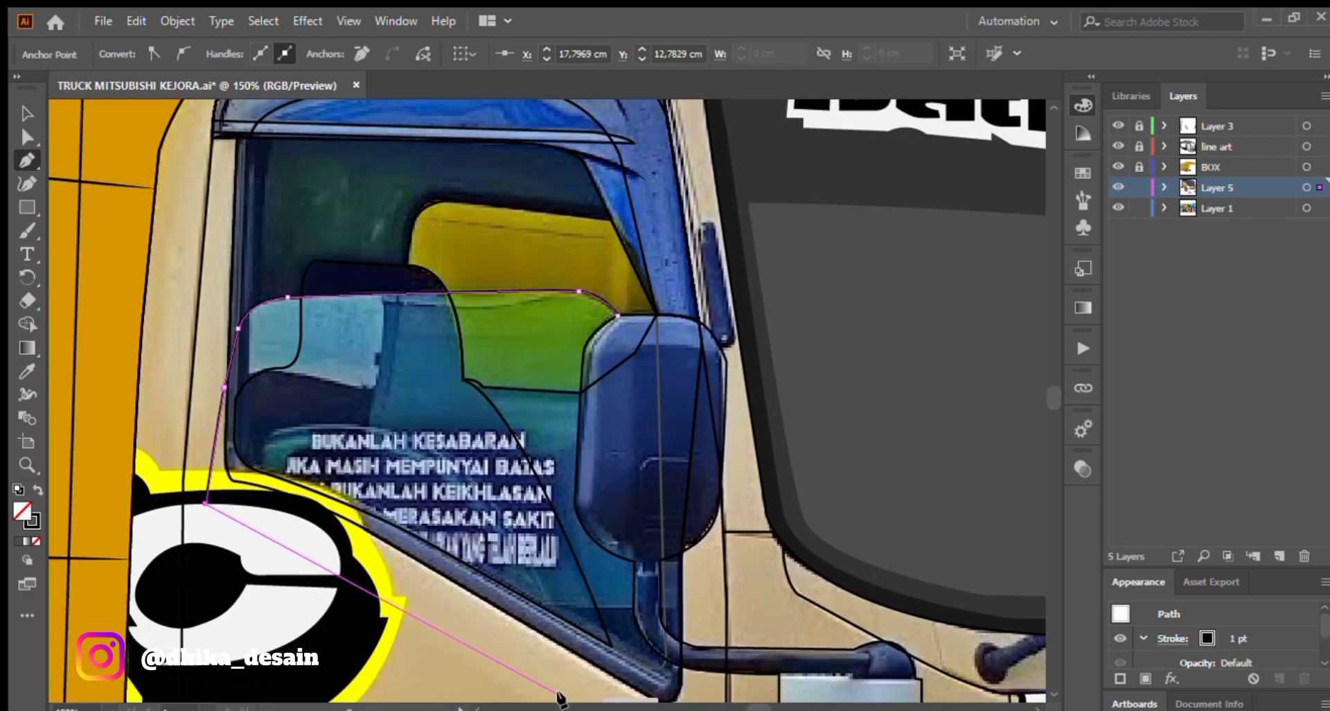
click(618, 315)
Trim the lower window shape to the window outline with Shape Builder and delete the leftover outside the window.
key(v)
click(291, 298)
shift+click(235, 388)
click(28, 324)
key(v)
click(459, 641)
key(Delete)
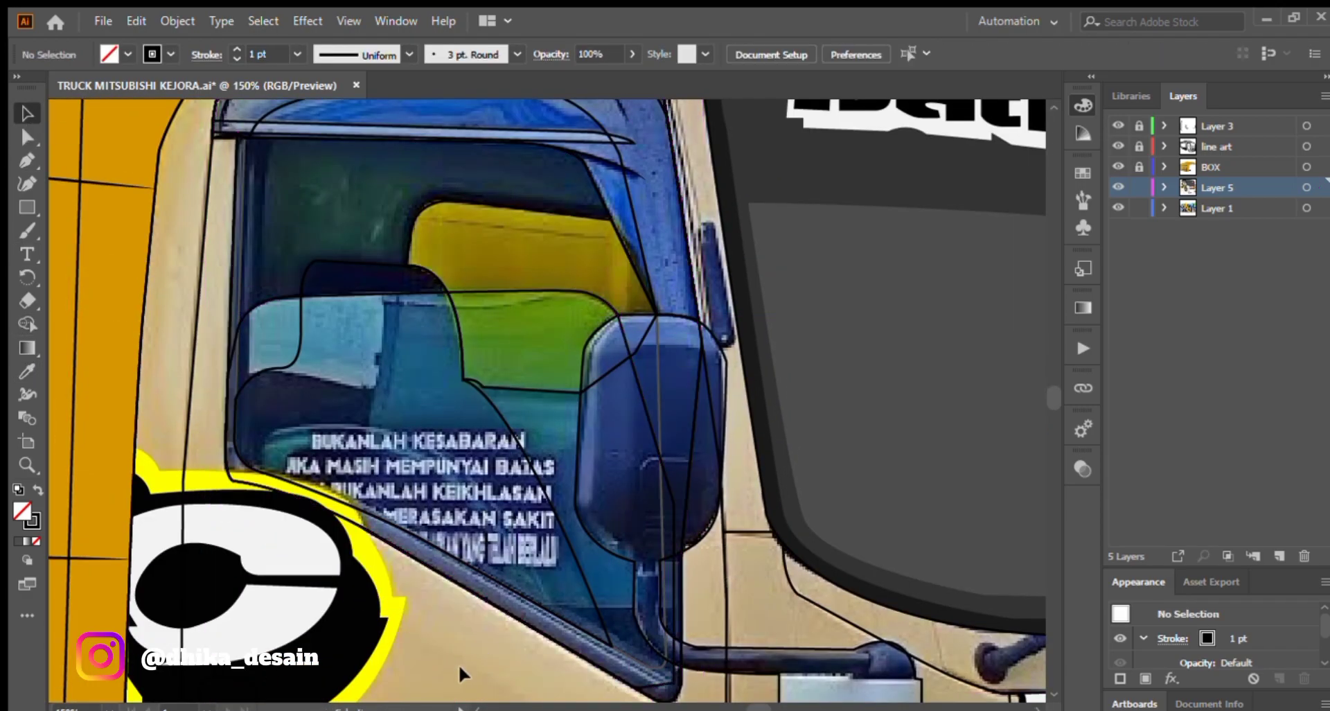